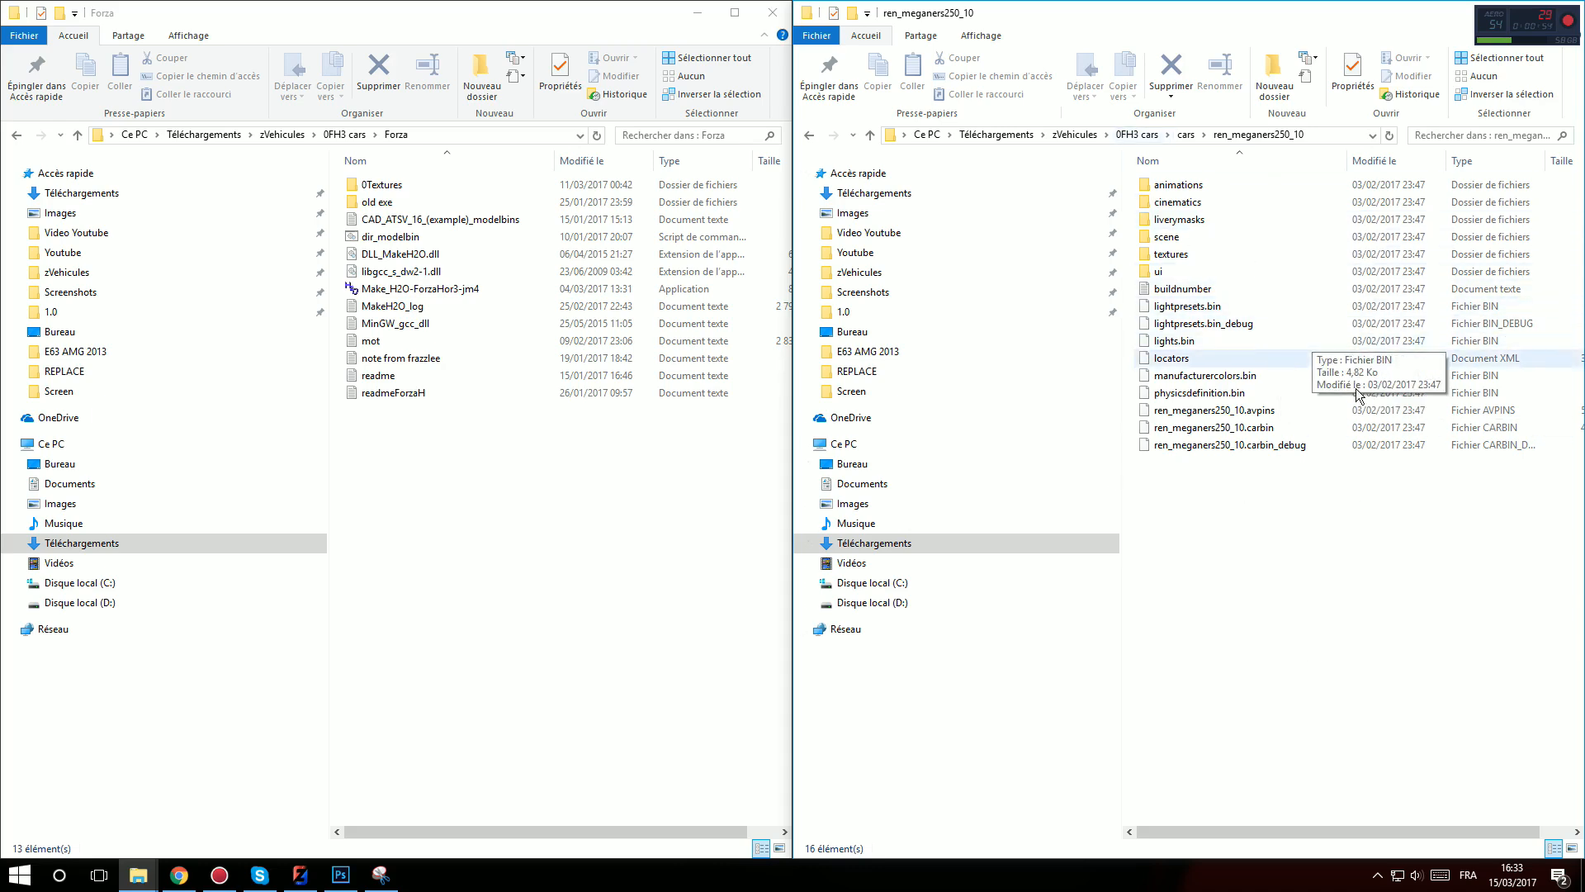
# Switch to Chrome and browse the Forza Horizon 3 car models and brand categories on GameModels
pyautogui.click(302, 875)
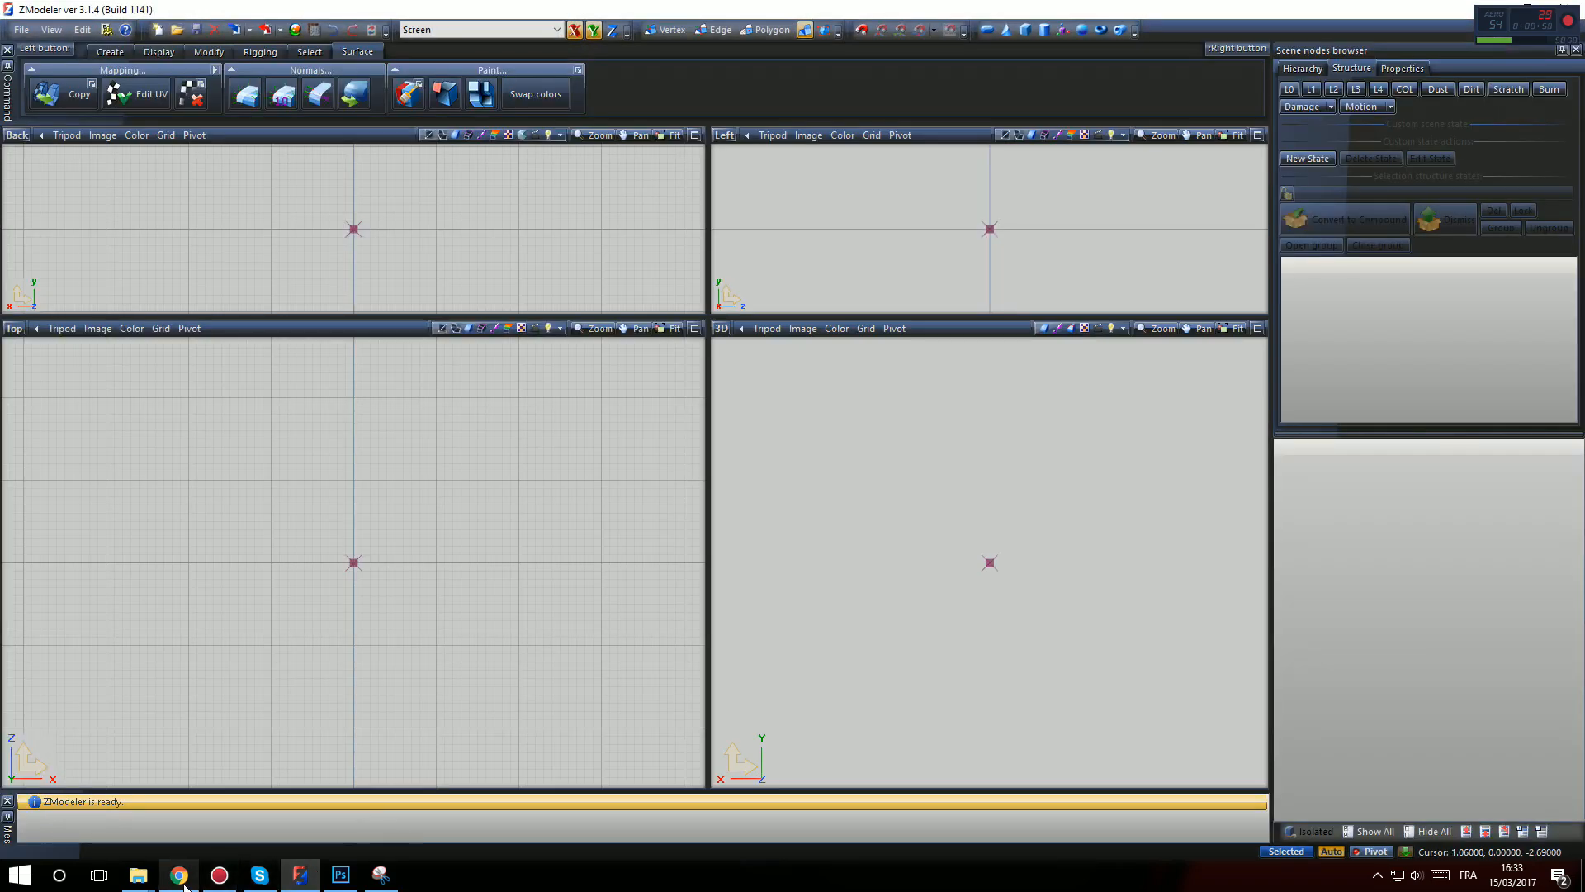
pyautogui.click(182, 877)
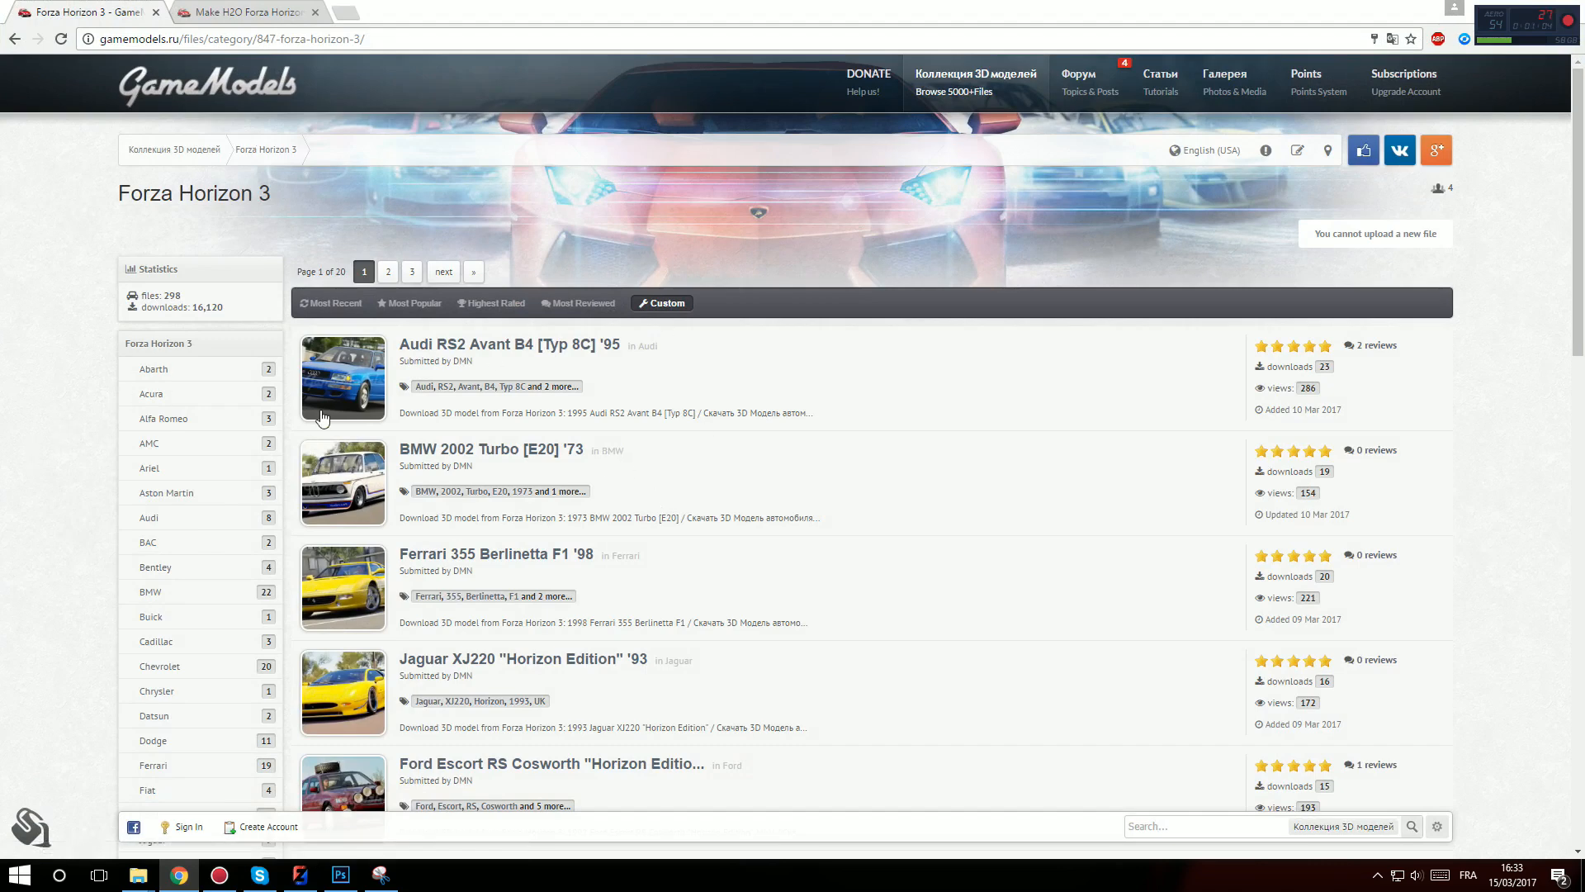
pyautogui.scroll(-2, 76, 520)
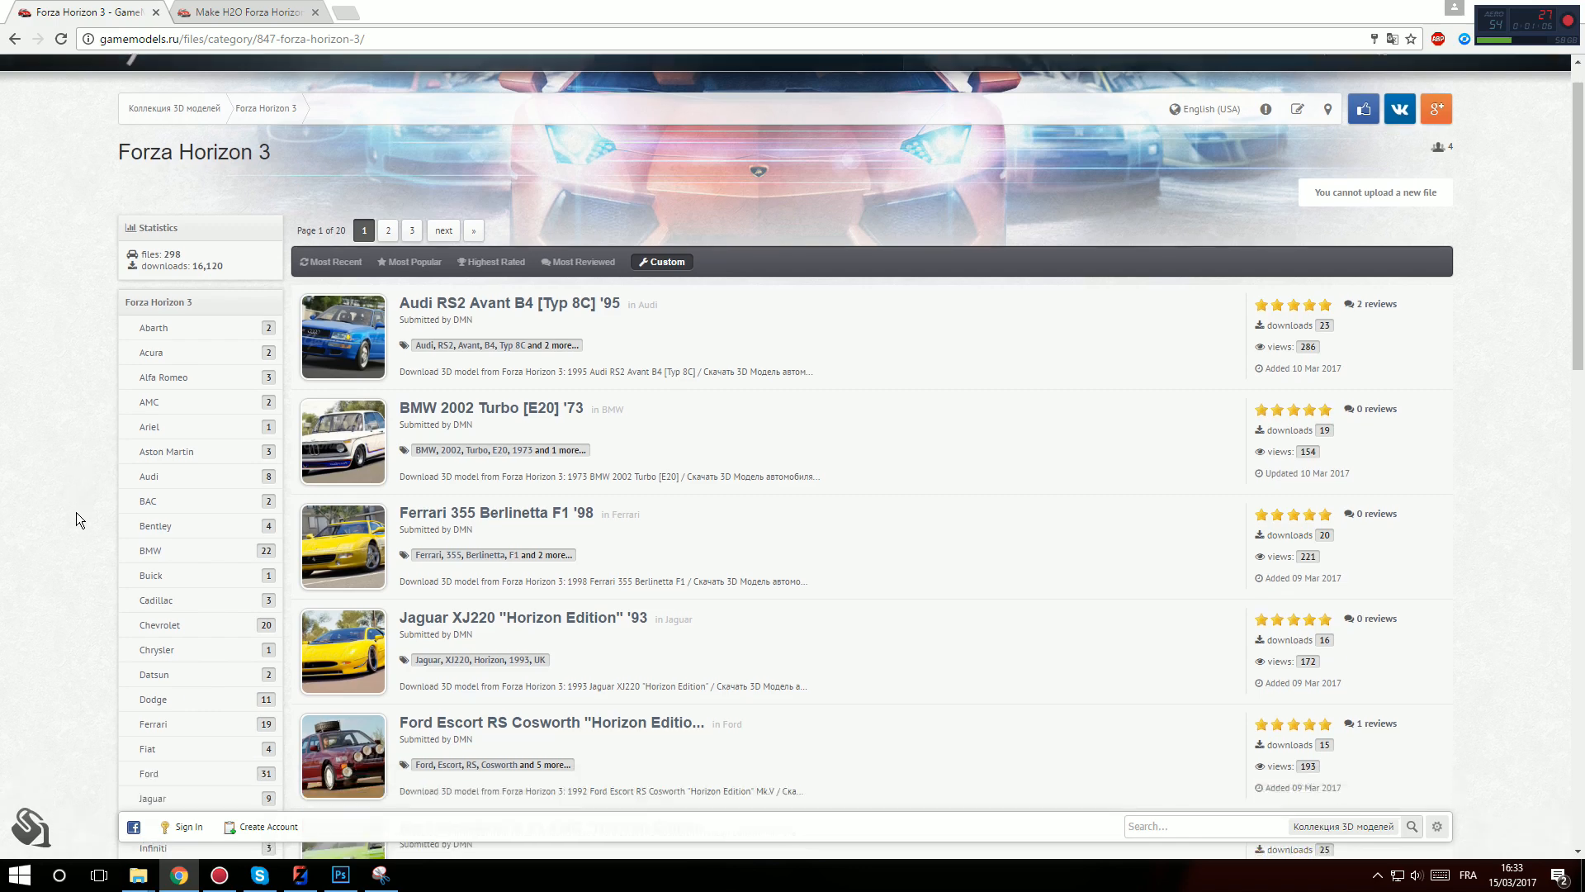
pyautogui.scroll(2, 76, 520)
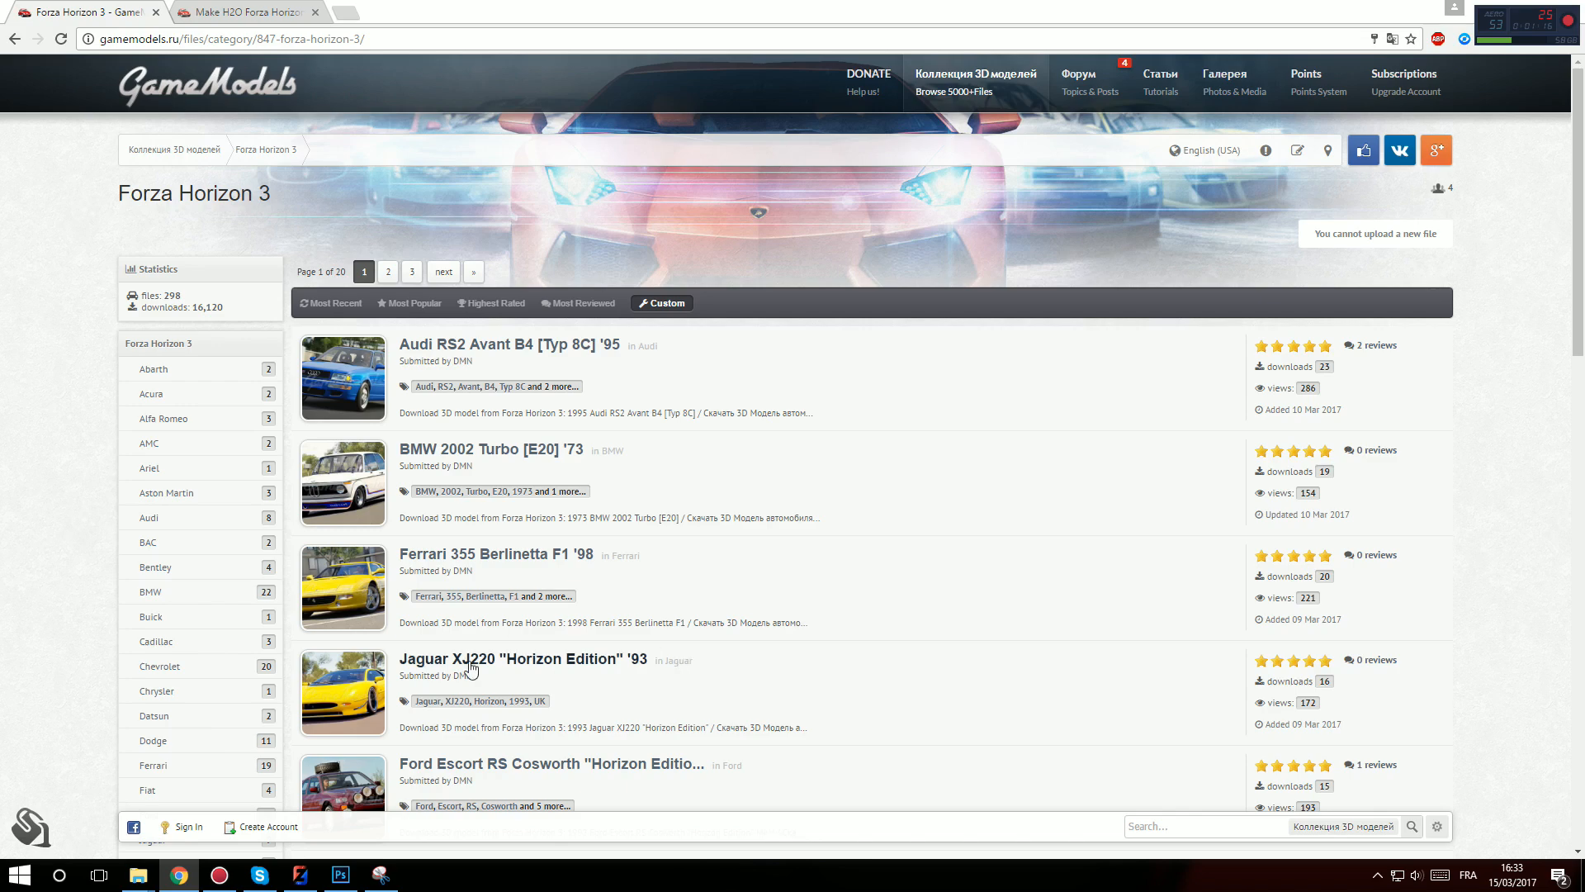
pyautogui.scroll(-2, 11, 628)
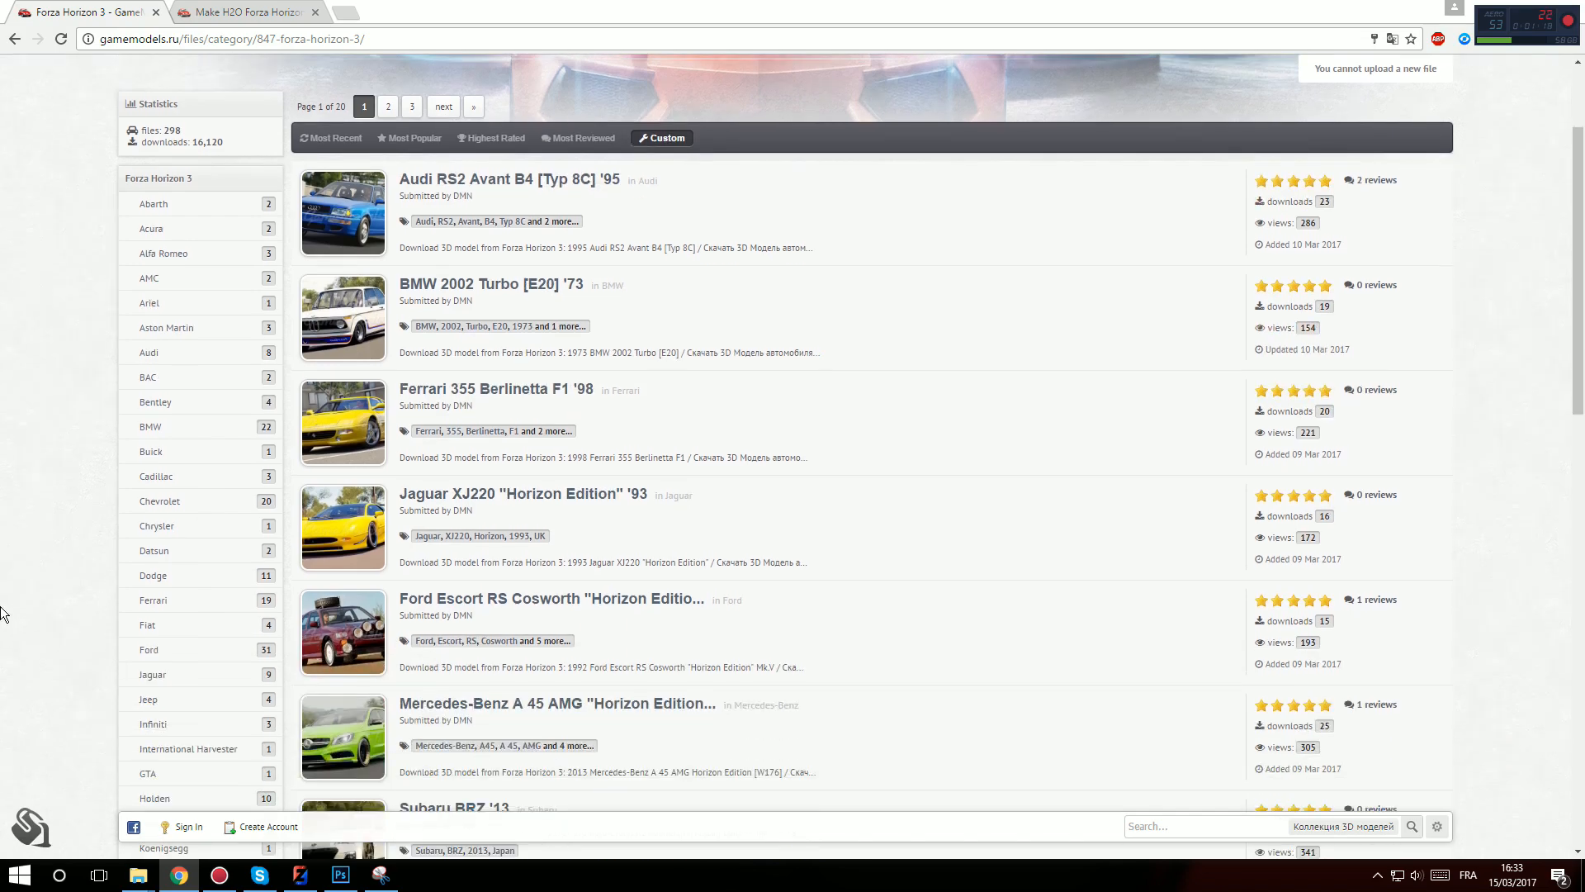
pyautogui.scroll(-3, 3, 613)
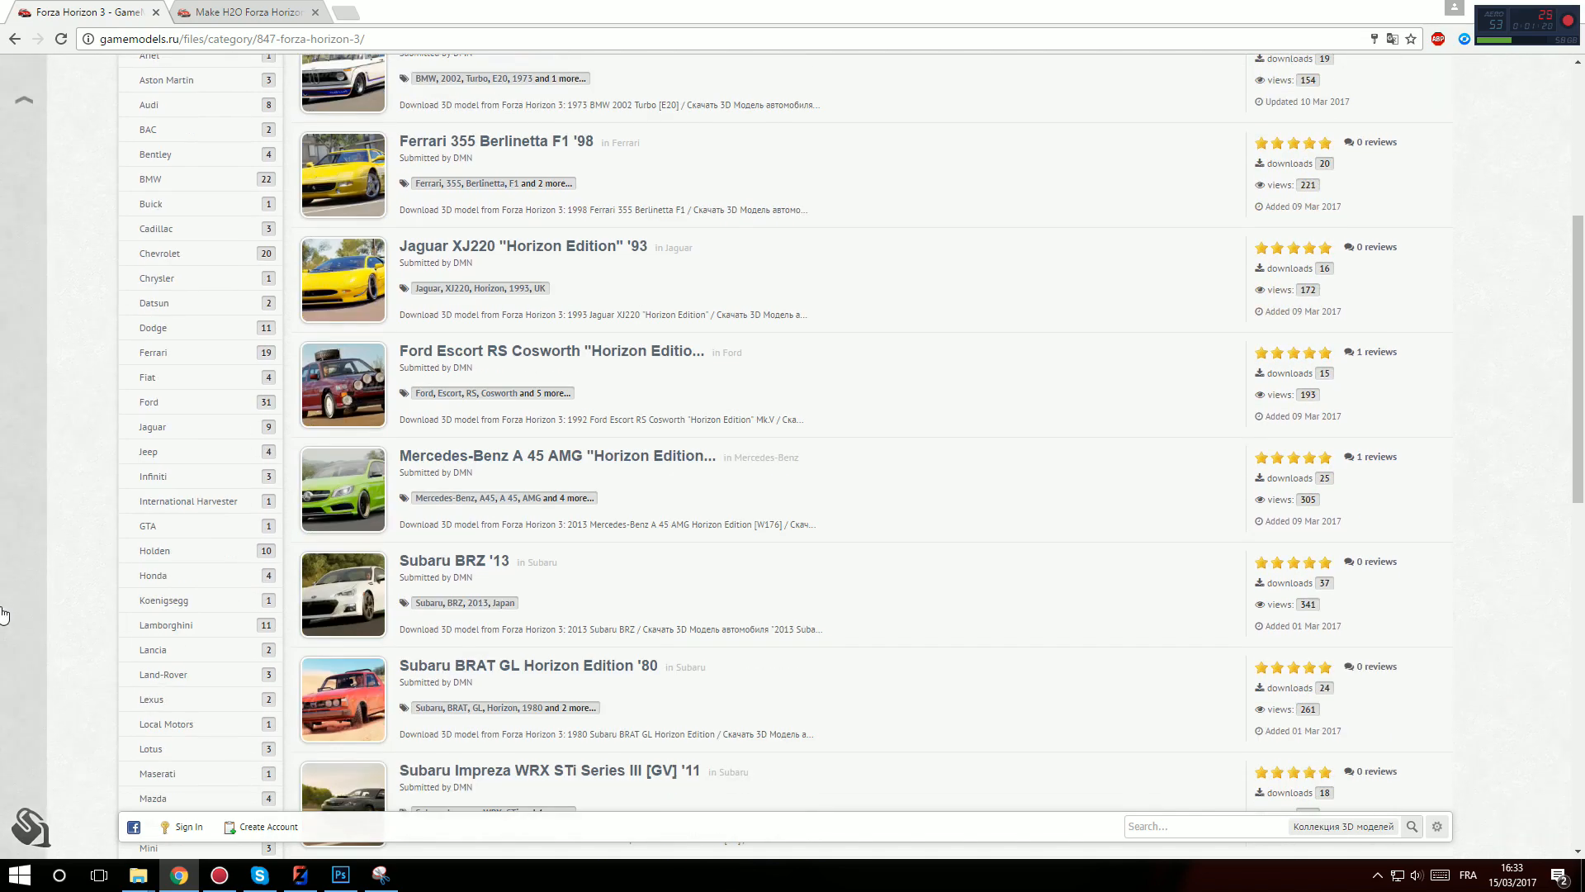
pyautogui.scroll(5, 205, 495)
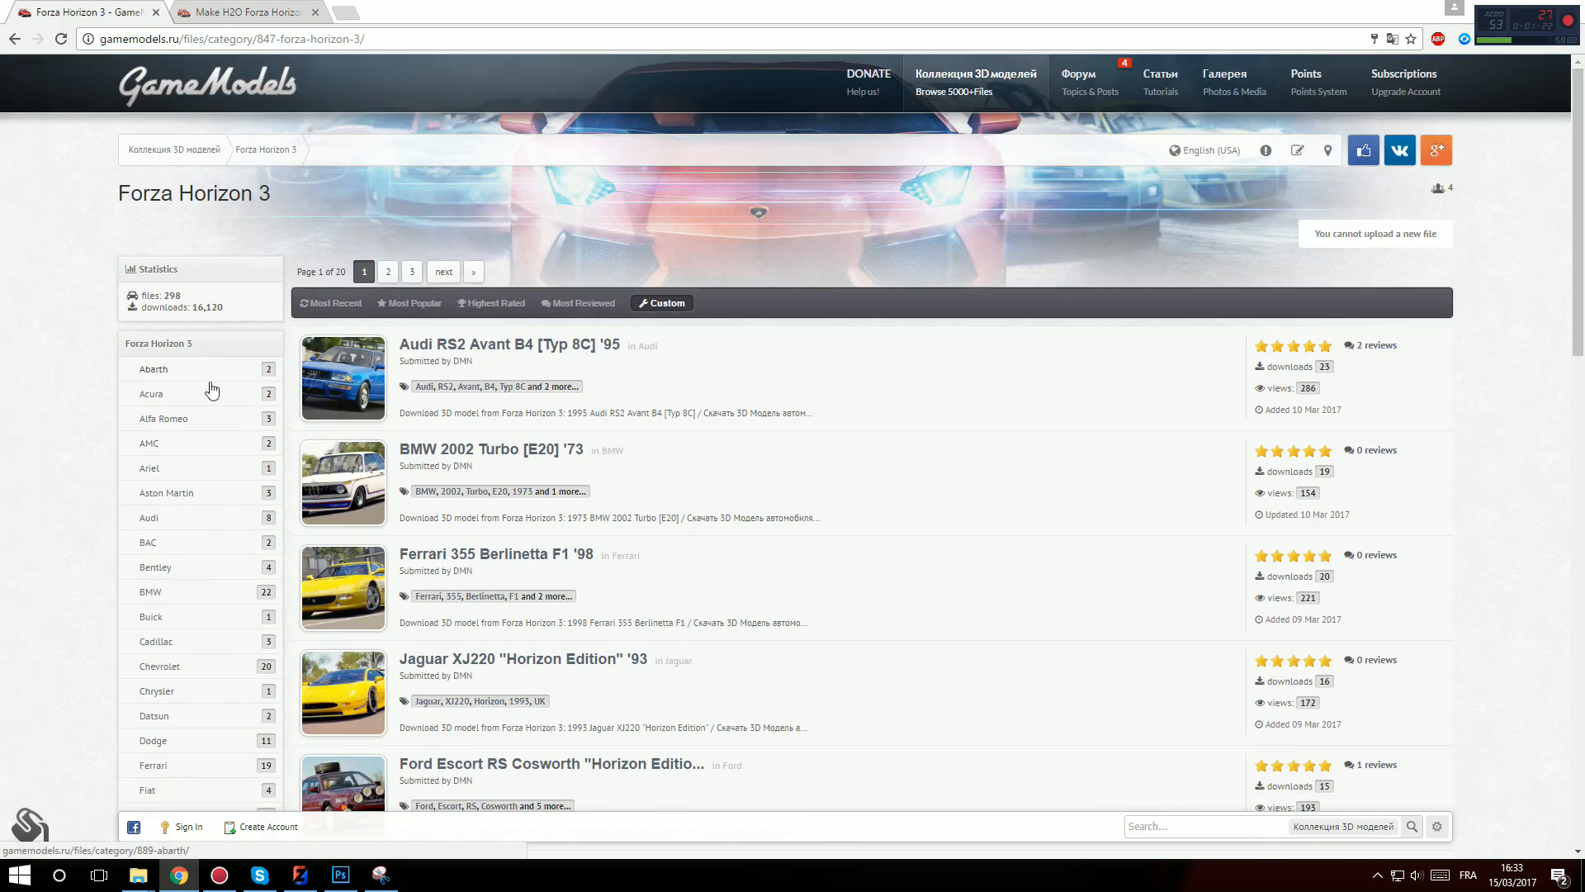
pyautogui.scroll(-3, 186, 353)
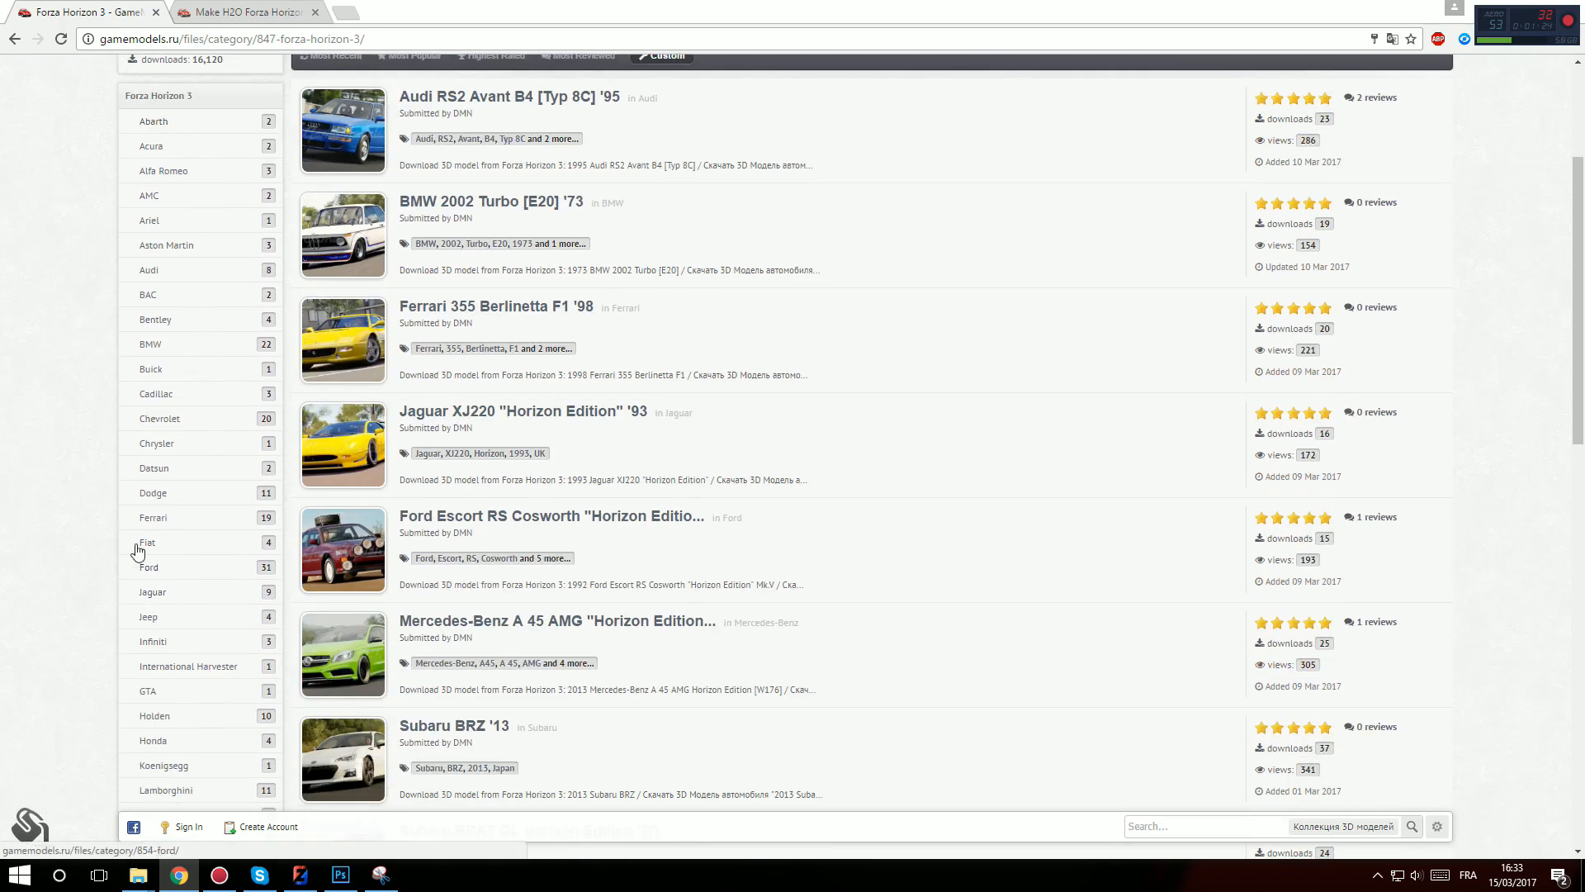
pyautogui.scroll(-3, 169, 623)
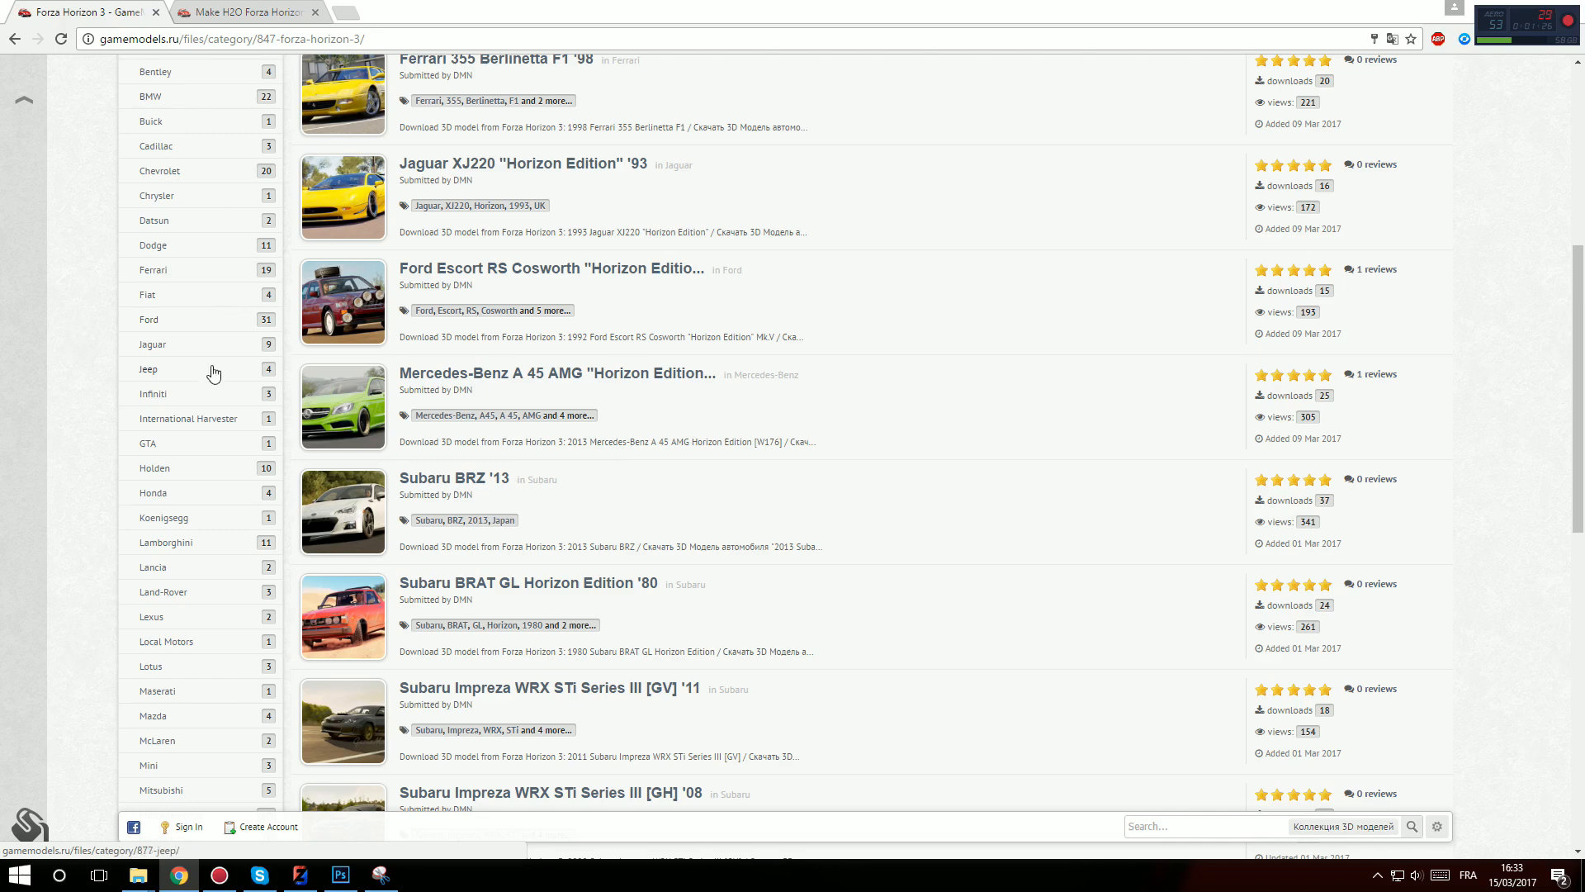
pyautogui.click(11, 490)
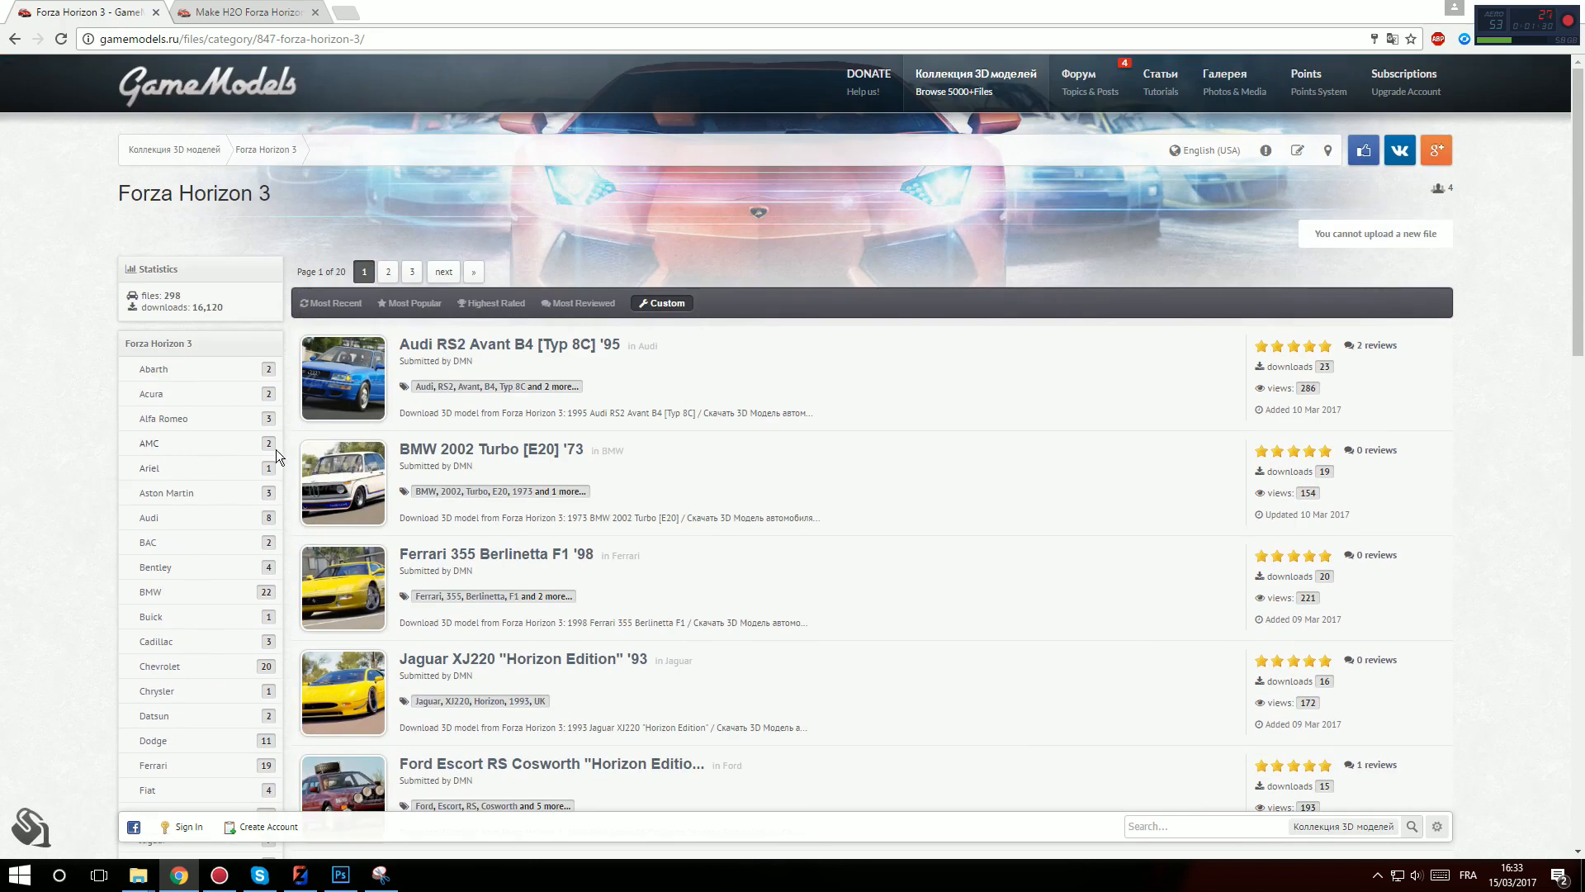
# View the Audi RS2 Avant B4 model page translated into French, check its download links, and close the download page
pyautogui.click(487, 345)
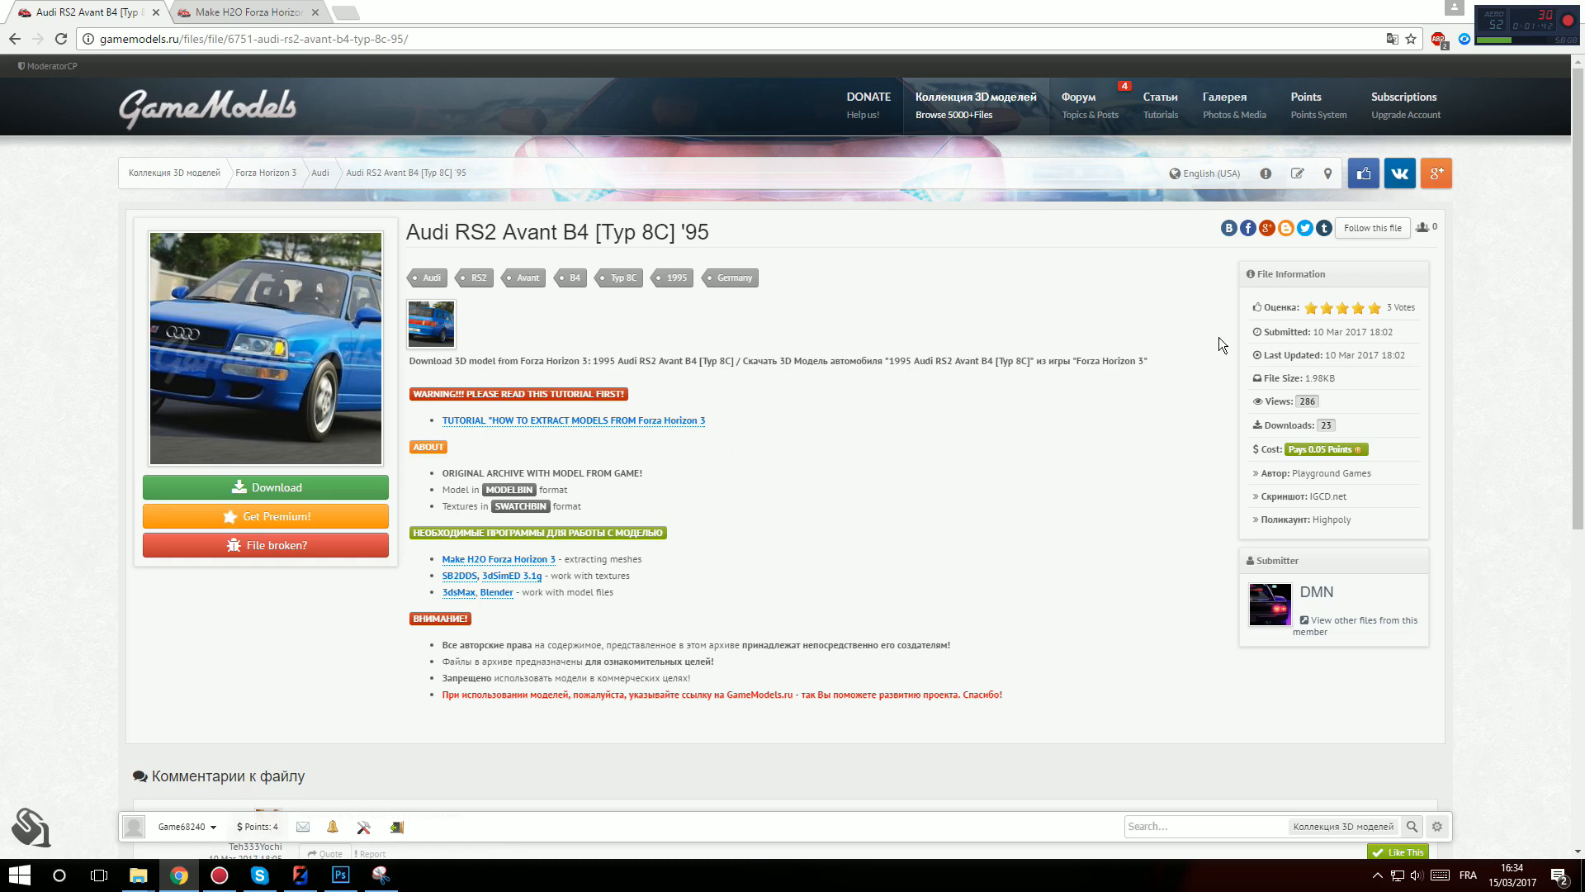
pyautogui.click(1394, 40)
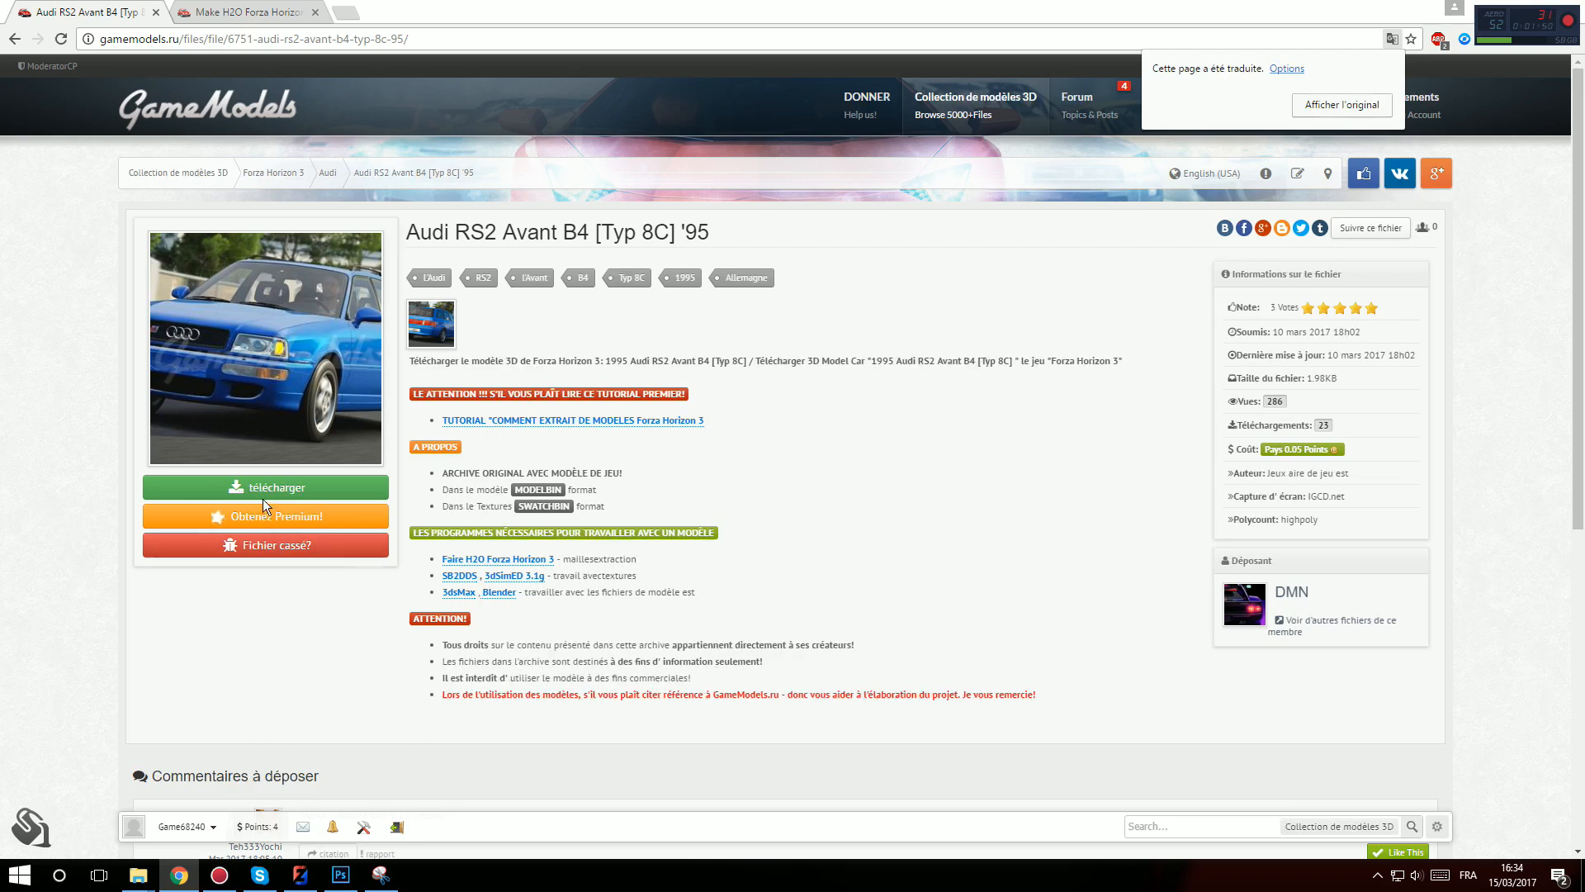
pyautogui.click(297, 489)
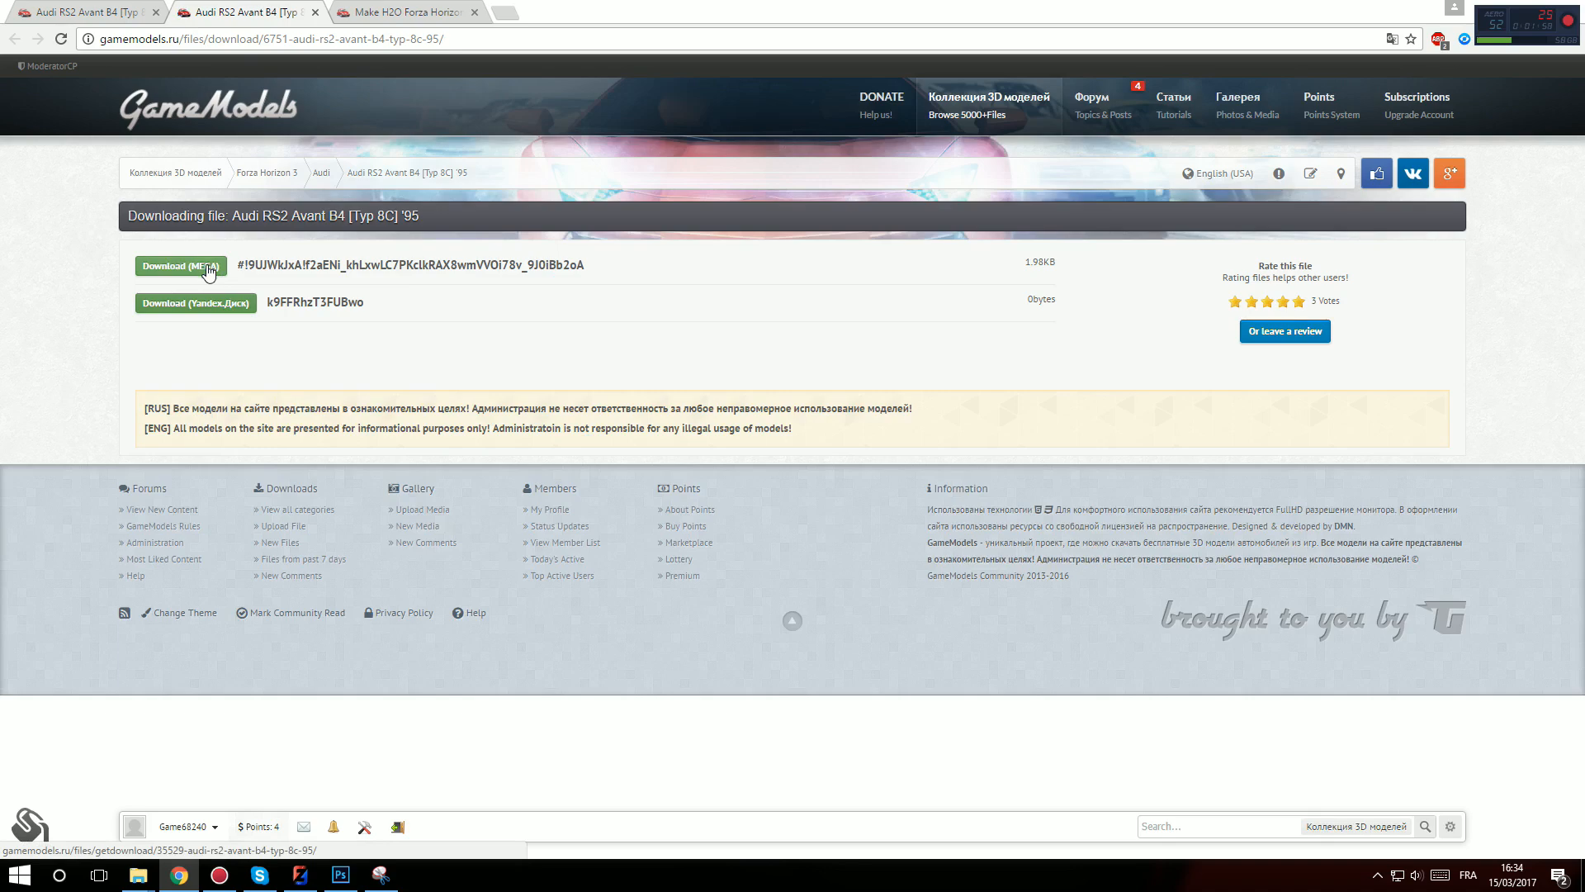
pyautogui.middleClick(259, 6)
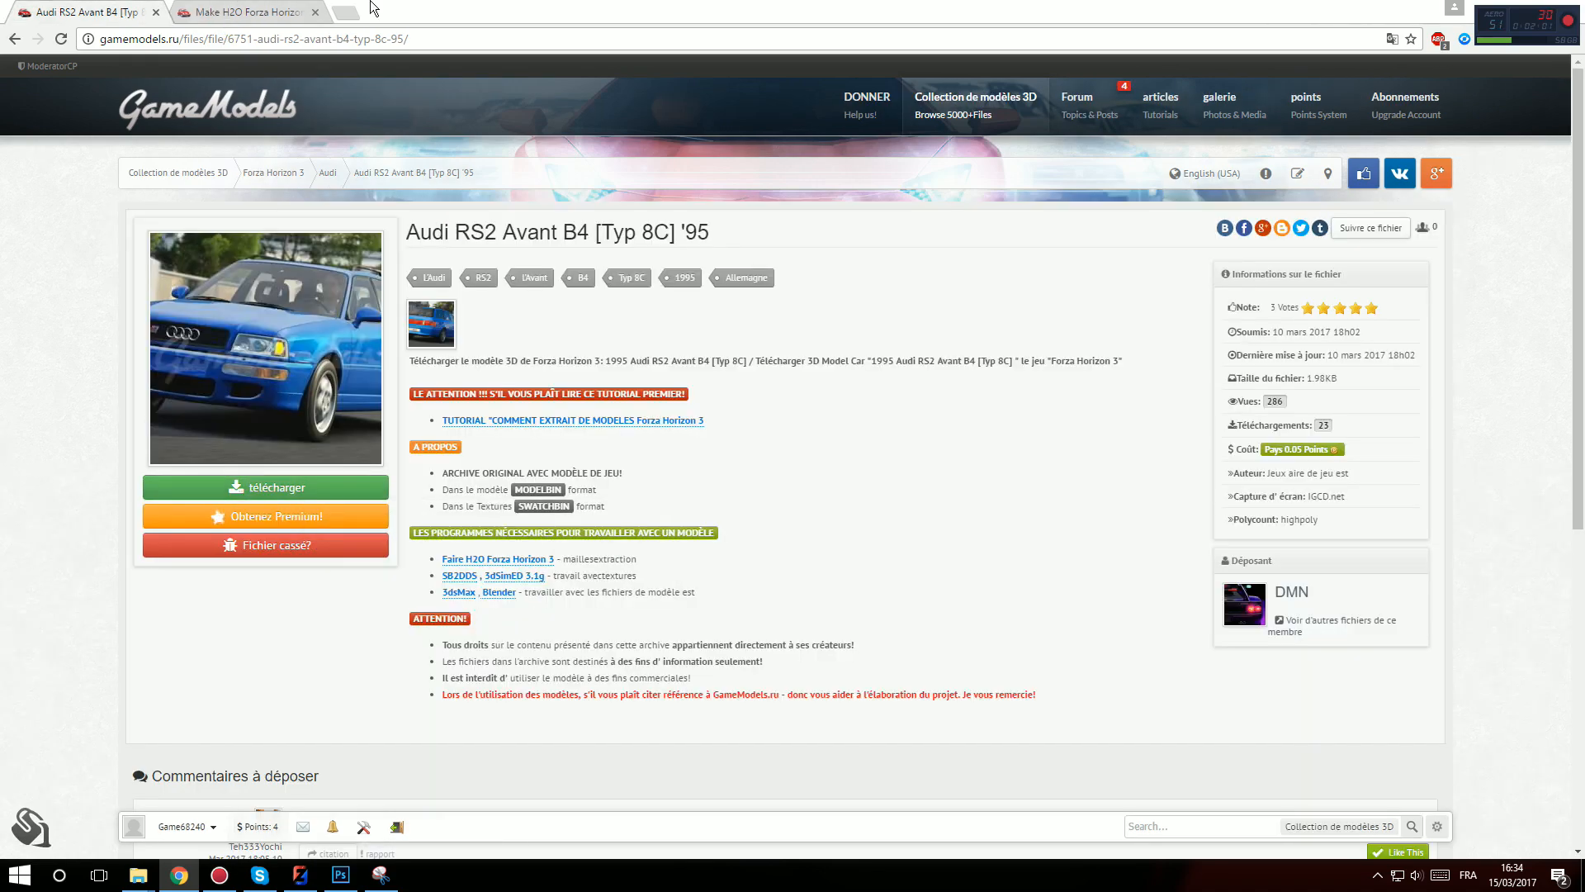
# View the Make H2O Forza Horizon 3 download page and check the tool's version in the title
pyautogui.click(245, 10)
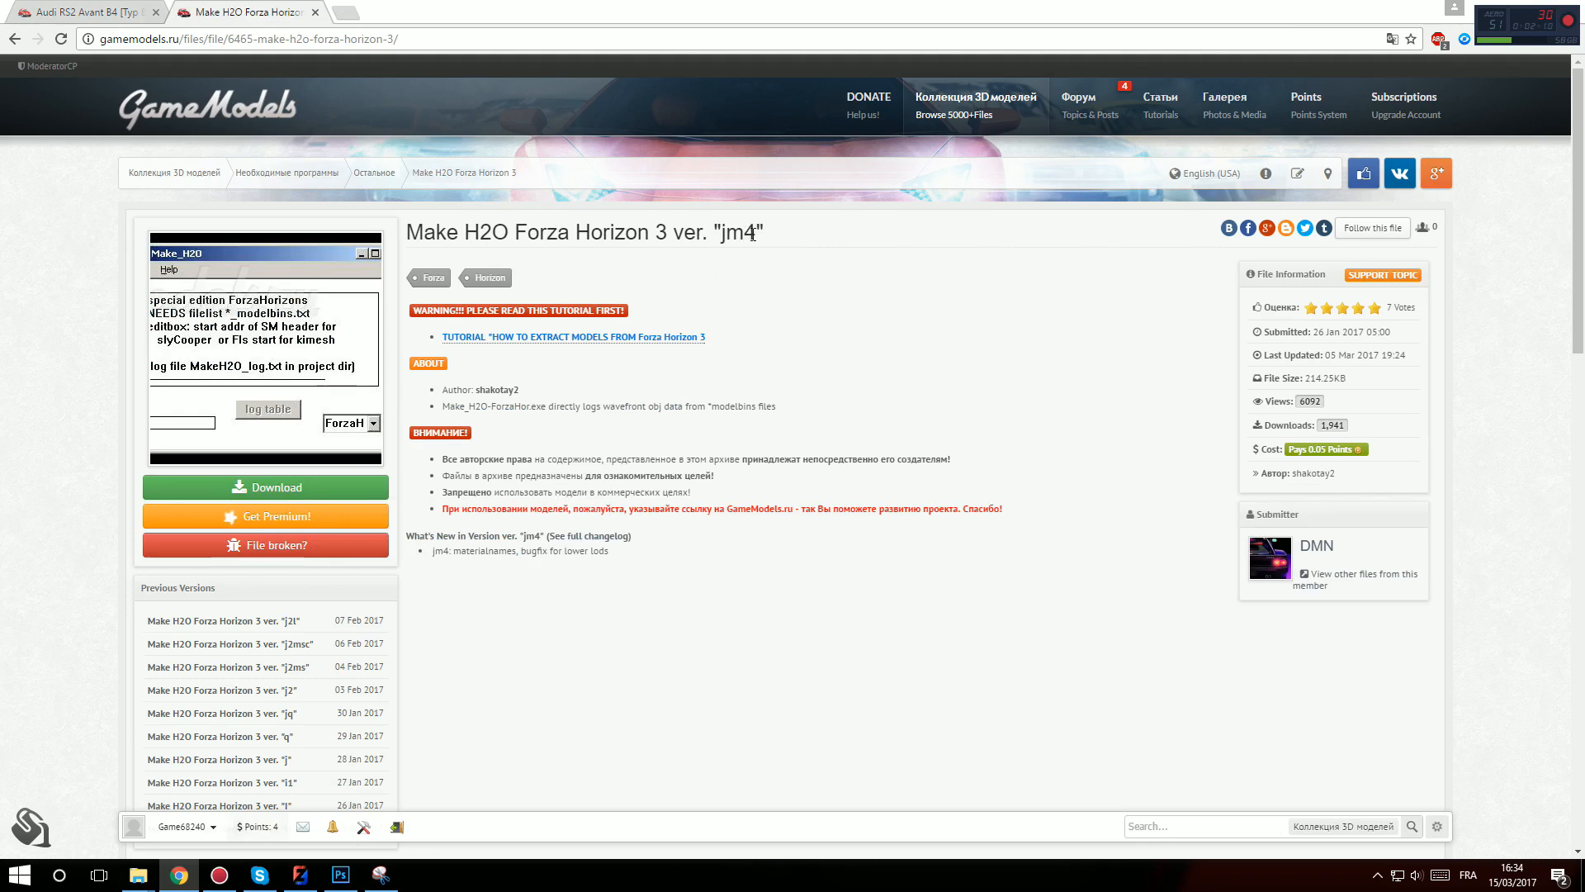
pyautogui.moveTo(757, 235); pyautogui.dragTo(719, 236)
pyautogui.click(783, 235)
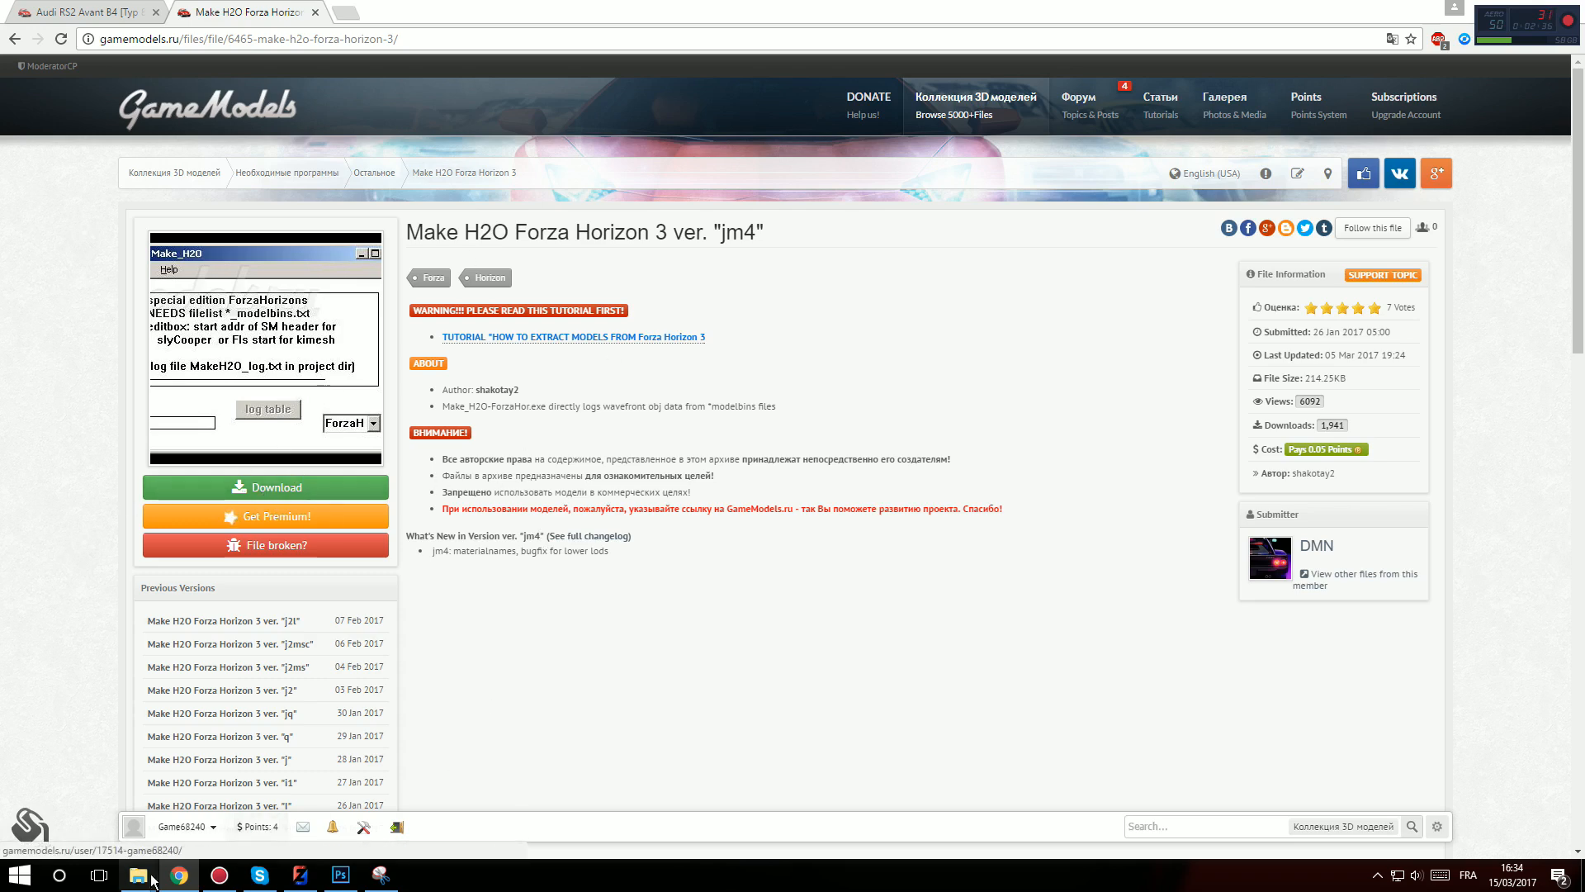
# Switch to File Explorer and examine the Make H2O tool's files in the Forza folder
pyautogui.moveTo(138, 873)
pyautogui.click(71, 798)
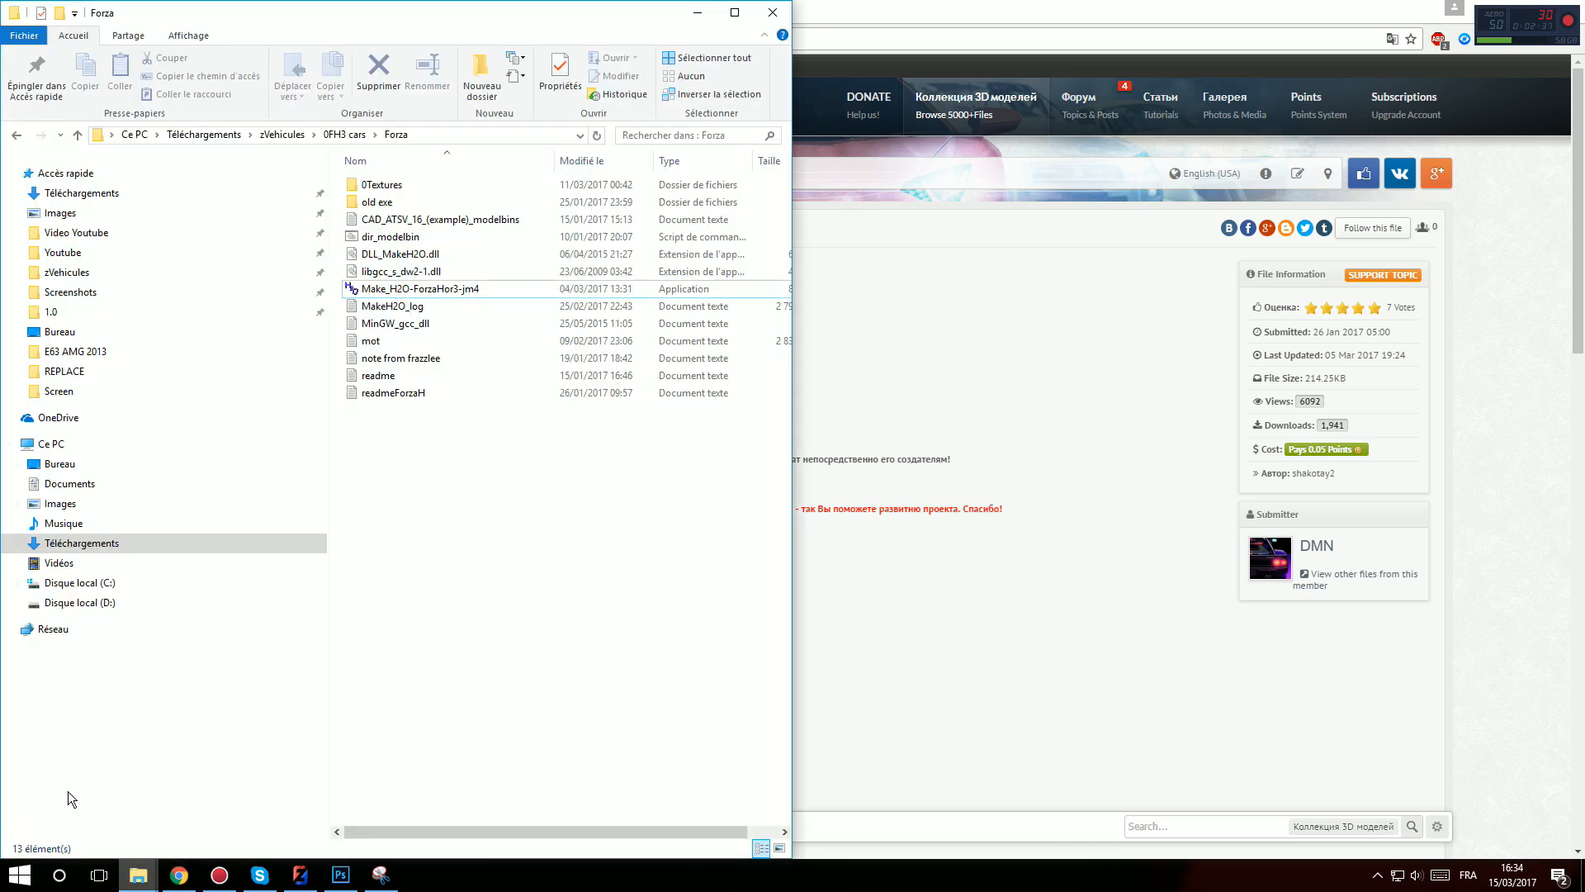
pyautogui.click(374, 202)
pyautogui.moveTo(494, 538); pyautogui.dragTo(413, 216)
pyautogui.click(528, 549)
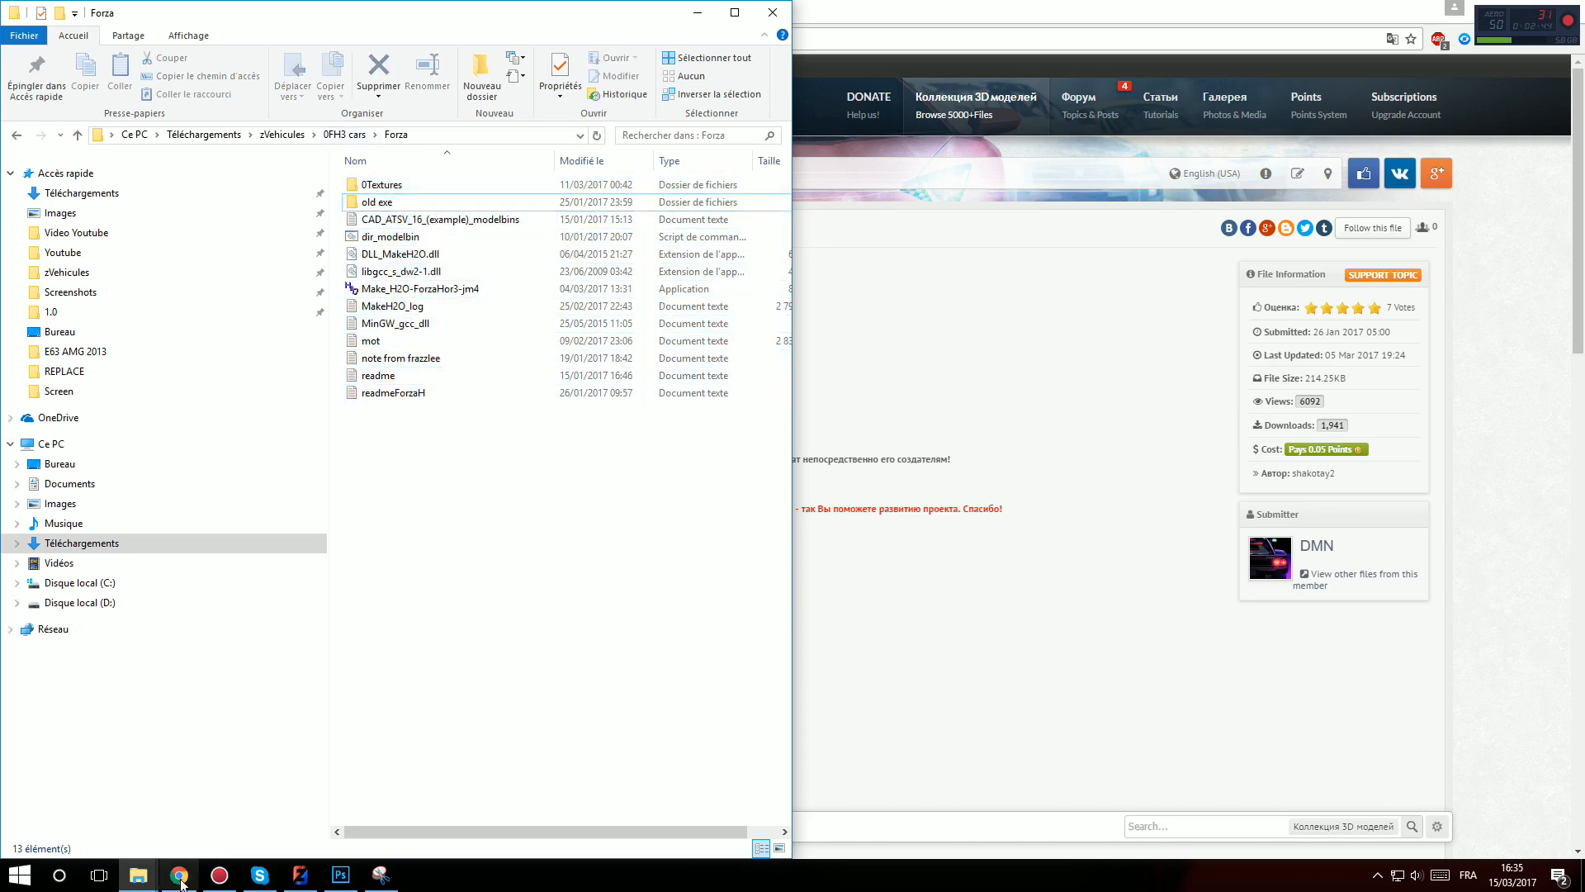
# Open the ren_meganers250_10 folder inside cars and delete all its loose files, from buildnumber to ren_meganers250_10.carbin_debug
pyautogui.click(138, 876)
pyautogui.click(251, 763)
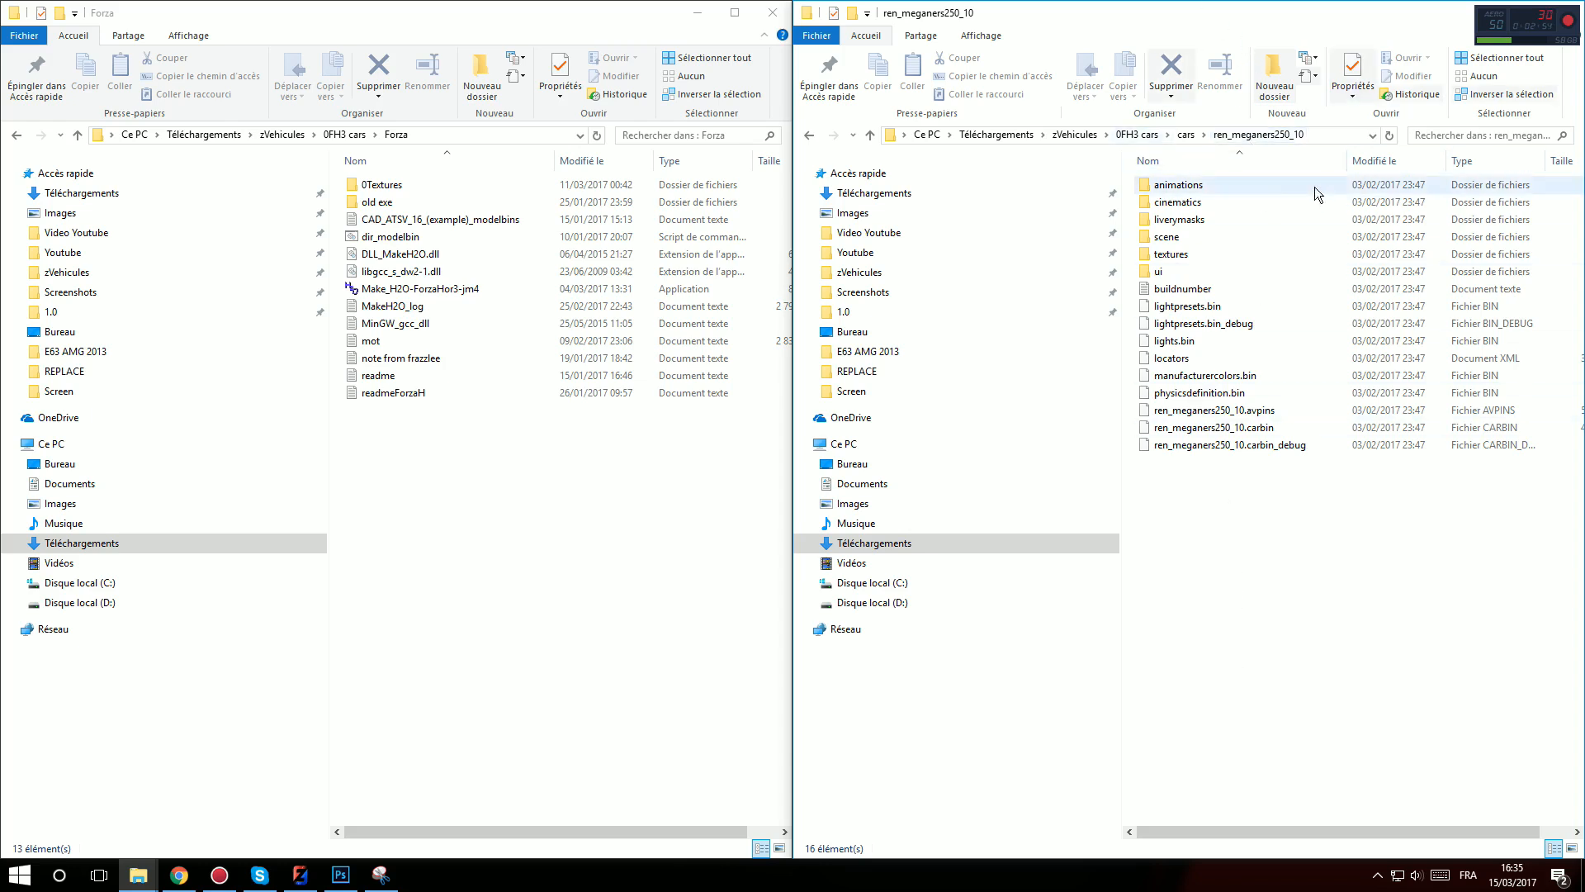
pyautogui.hotkey('alt', 'Left')
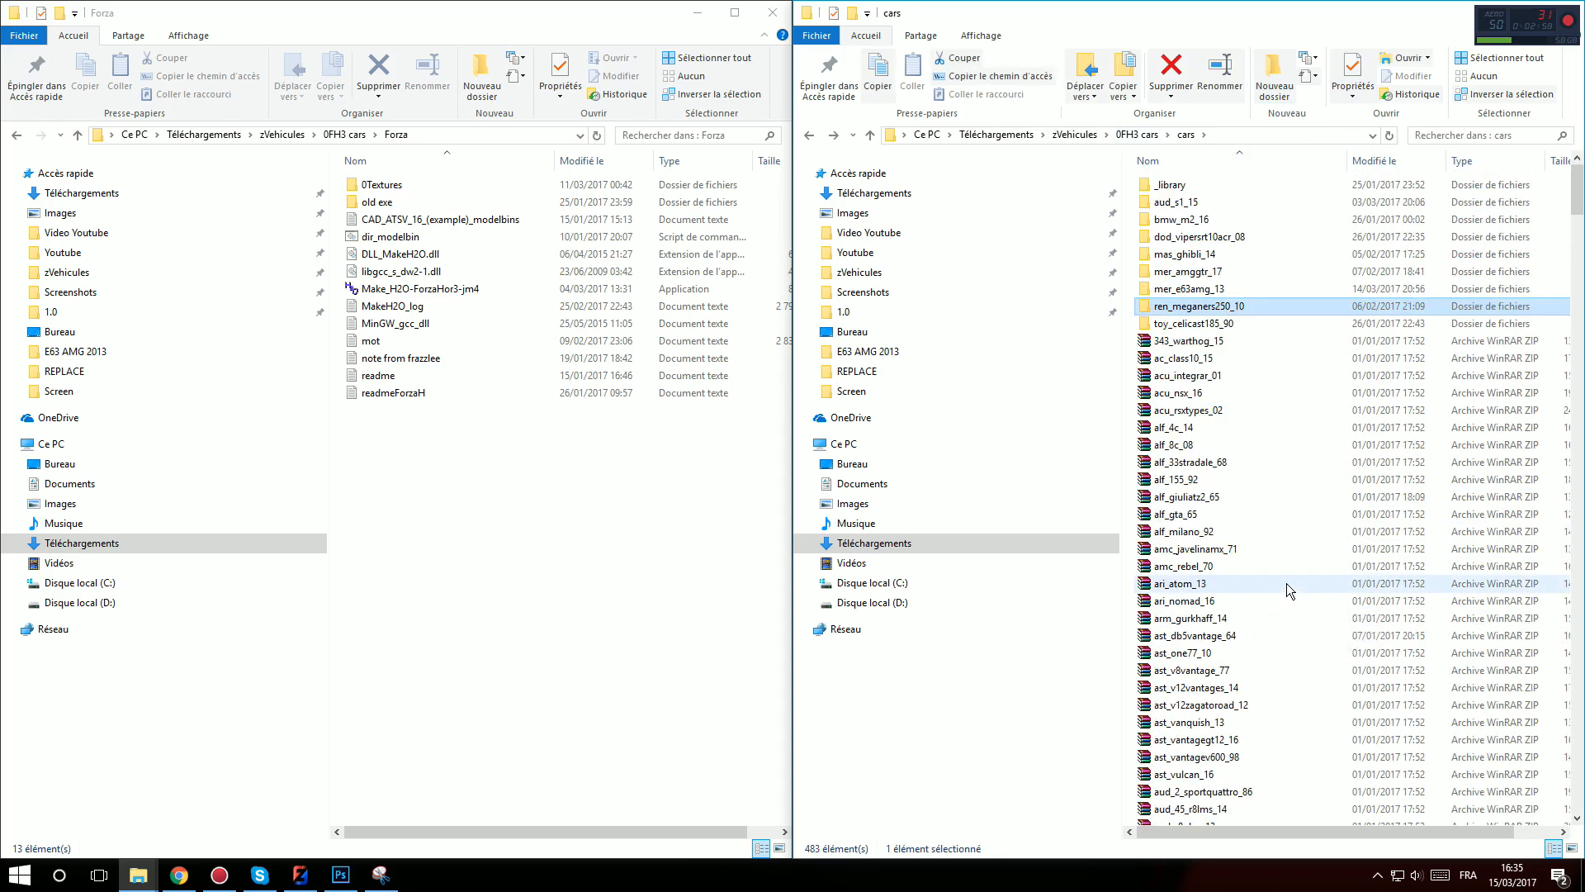
pyautogui.doubleClick(1247, 307)
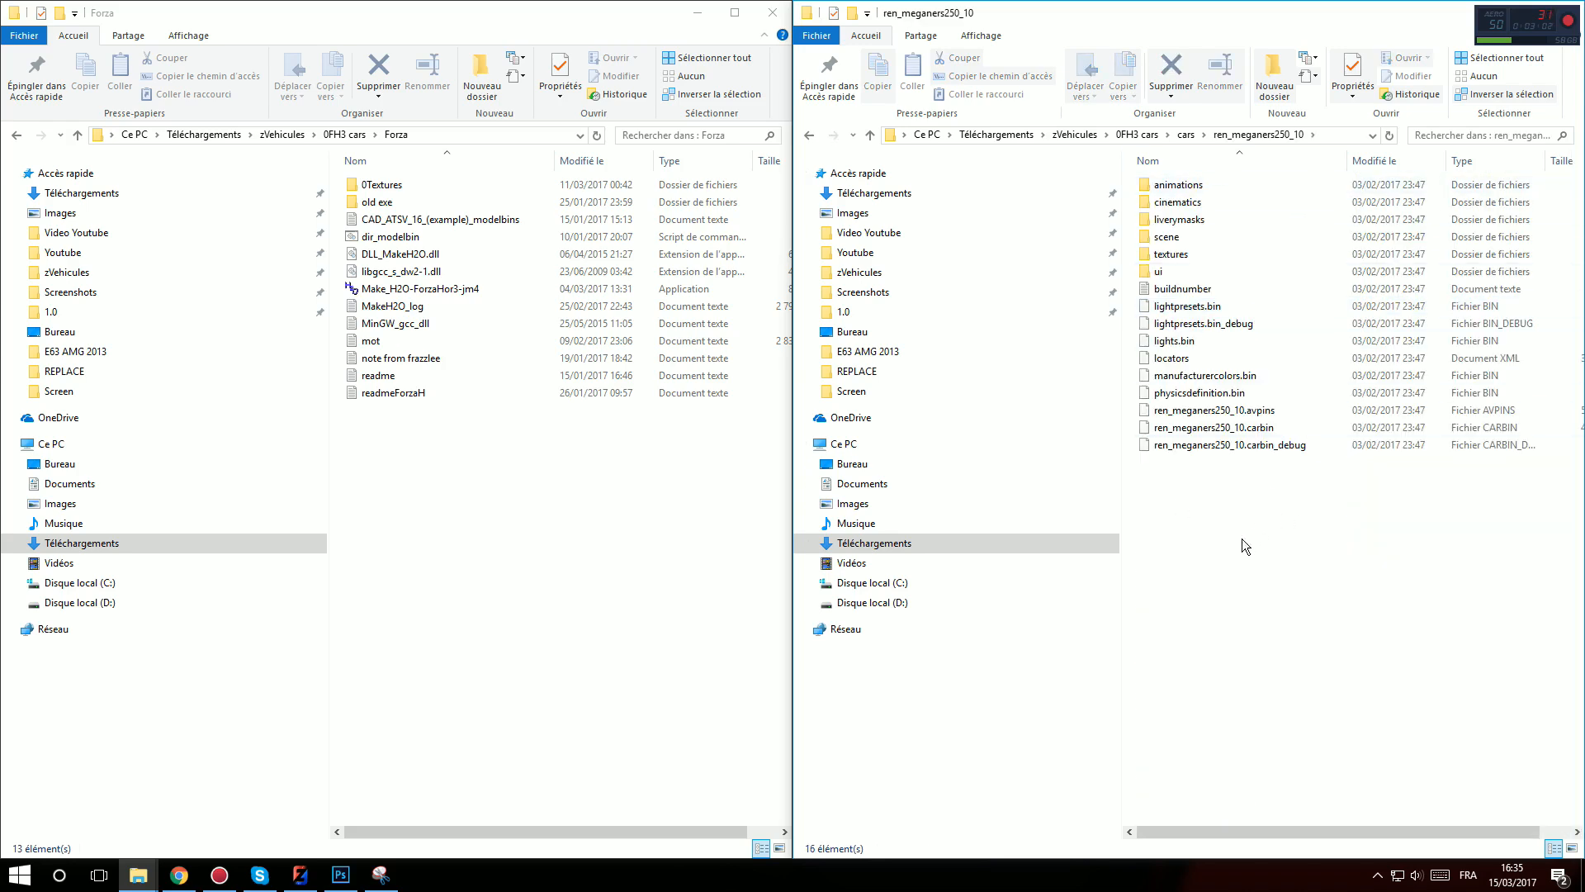
pyautogui.moveTo(1242, 538); pyautogui.dragTo(1189, 281)
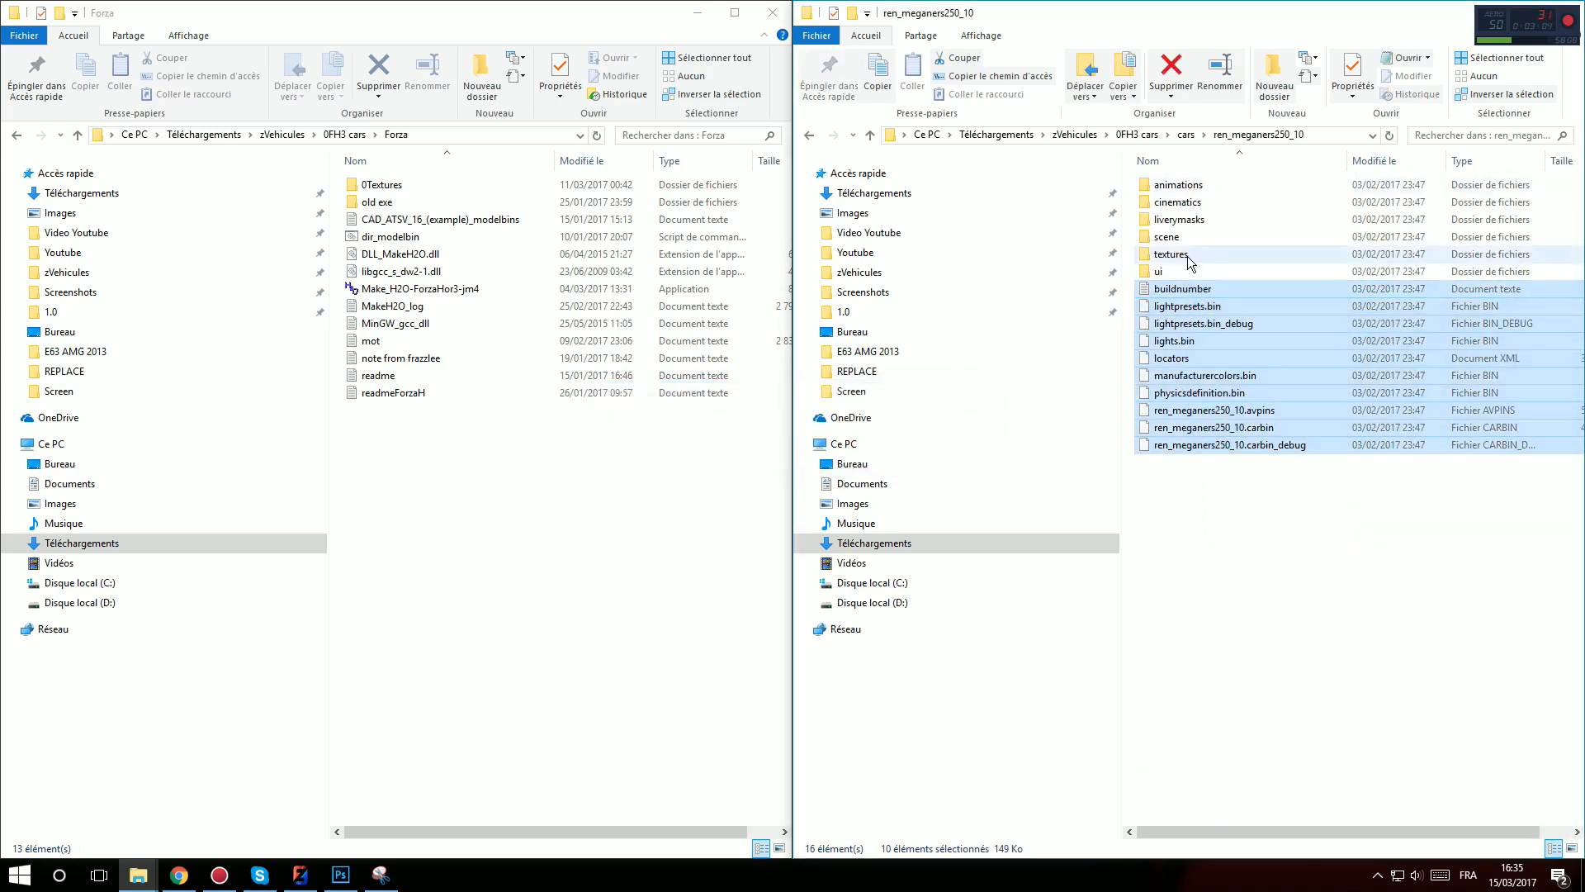
pyautogui.press('Delete')
# Delete the animations, cinematics, liverymasks and ui folders from ren_meganers250_10
pyautogui.click(1209, 187)
pyautogui.keyDown('ctrl'); pyautogui.click(1206, 200); pyautogui.keyUp('ctrl')
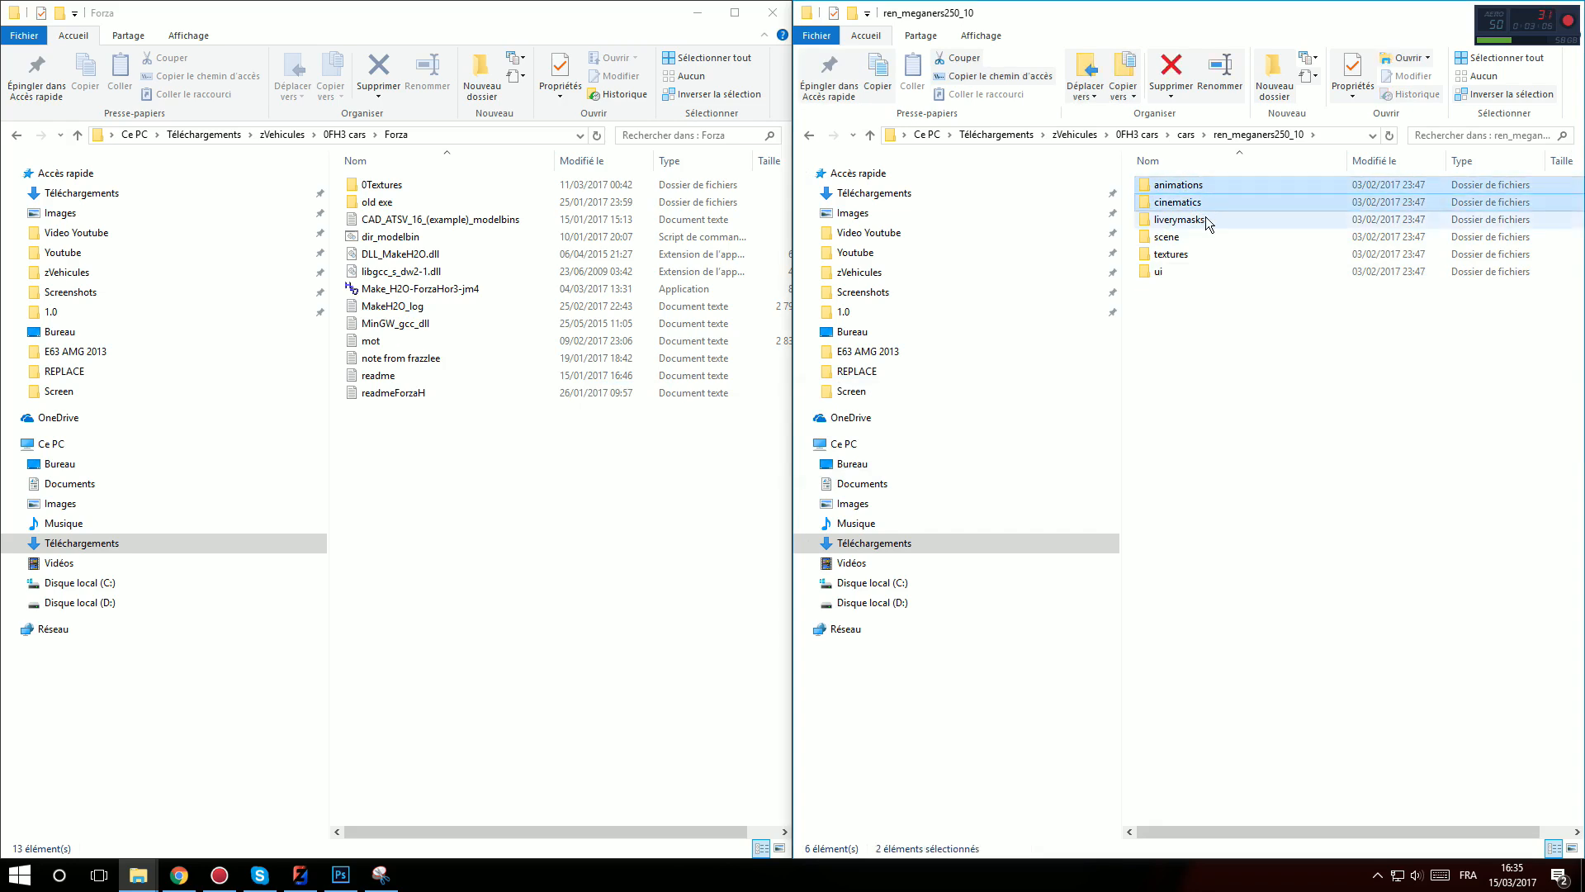
pyautogui.keyDown('ctrl'); pyautogui.click(1205, 219); pyautogui.keyUp('ctrl')
pyautogui.keyDown('ctrl'); pyautogui.click(1190, 271); pyautogui.keyUp('ctrl')
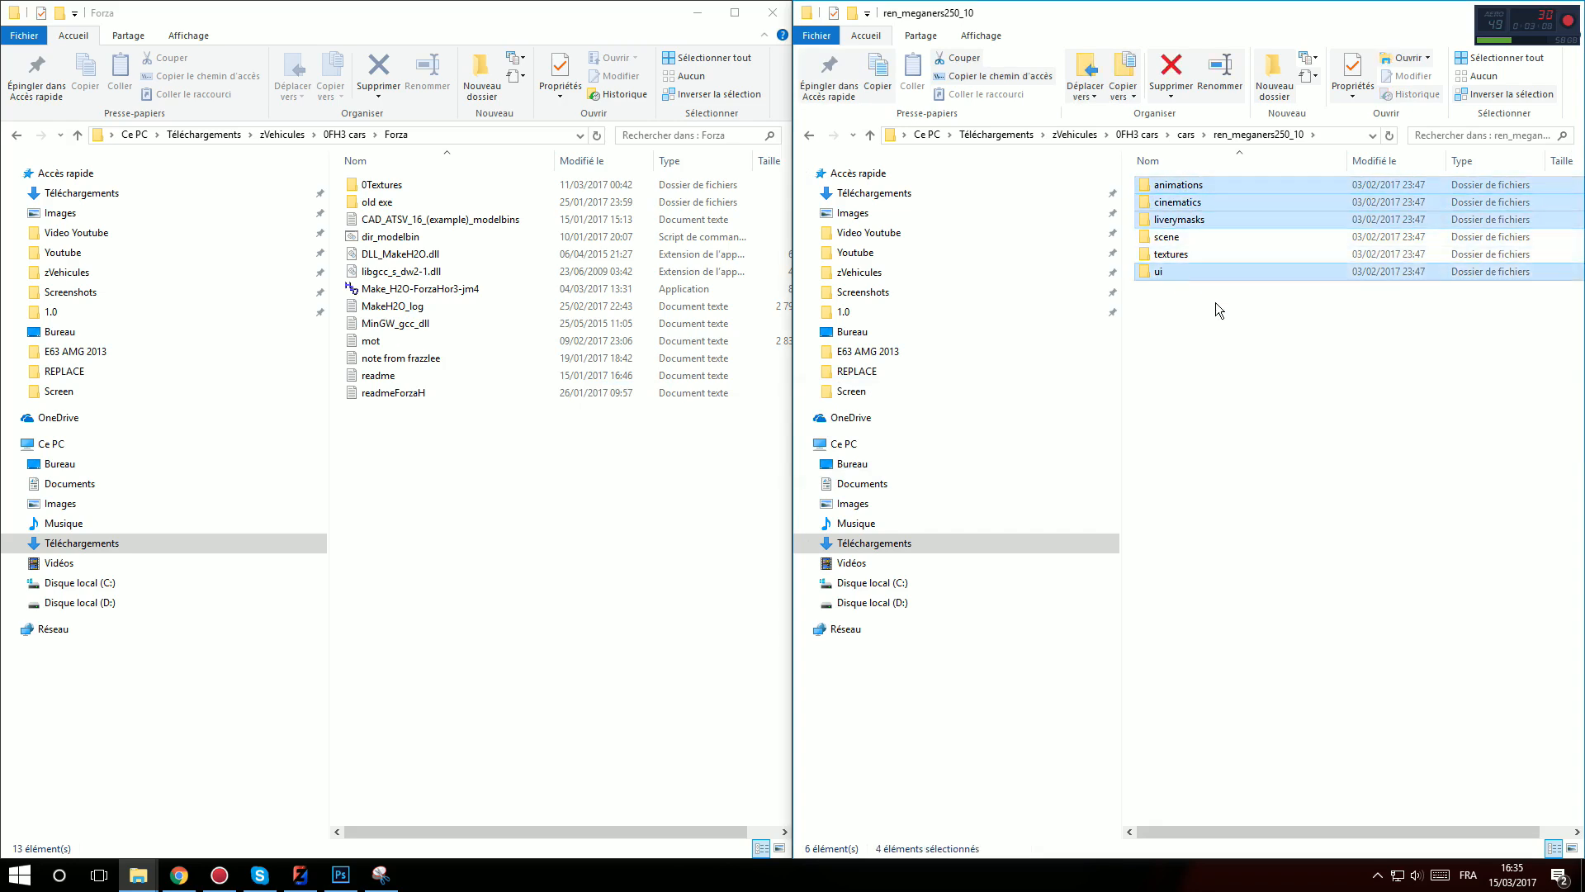
pyautogui.press('Delete')
pyautogui.press('Return')
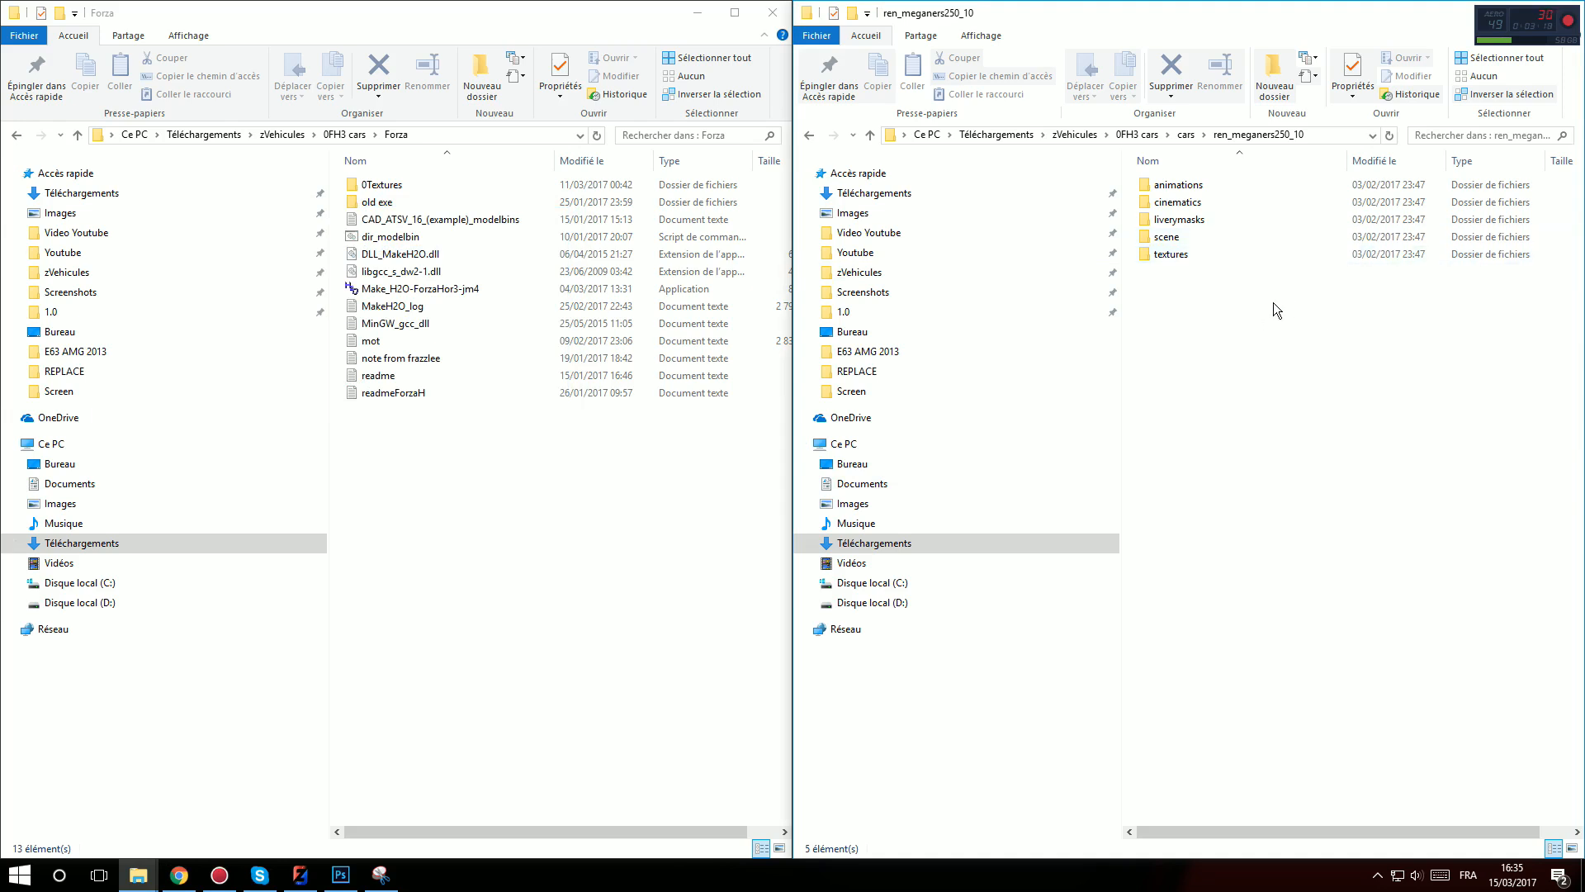
# Examine the swatchbin files in textures > symbols > swatches and return to the ren_meganers250_10 folder
pyautogui.doubleClick(1215, 253)
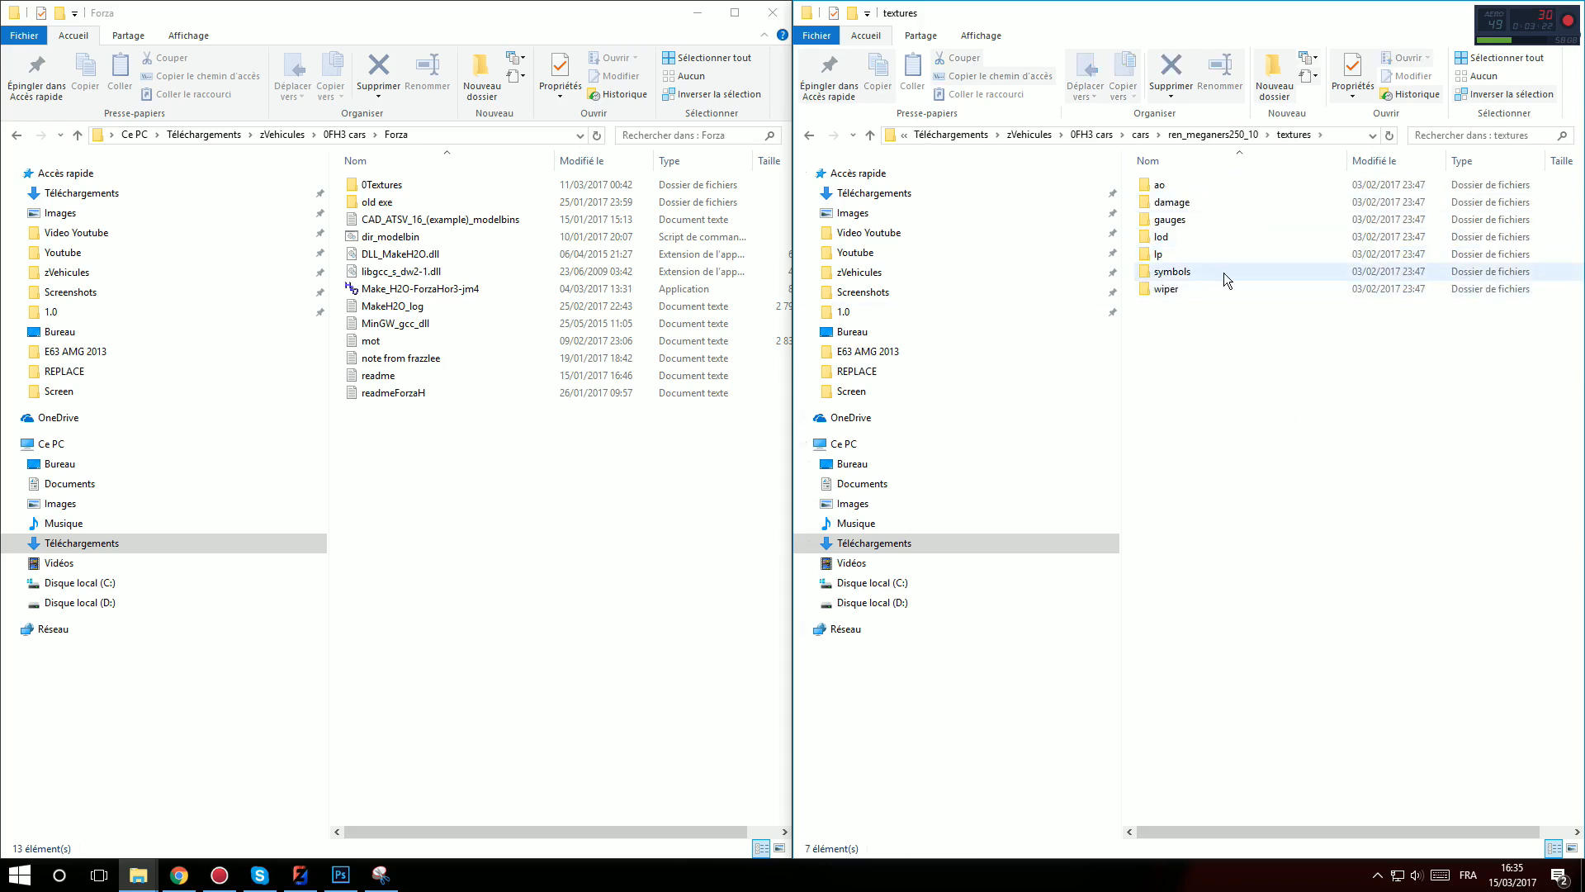
pyautogui.doubleClick(1202, 273)
pyautogui.doubleClick(1396, 185)
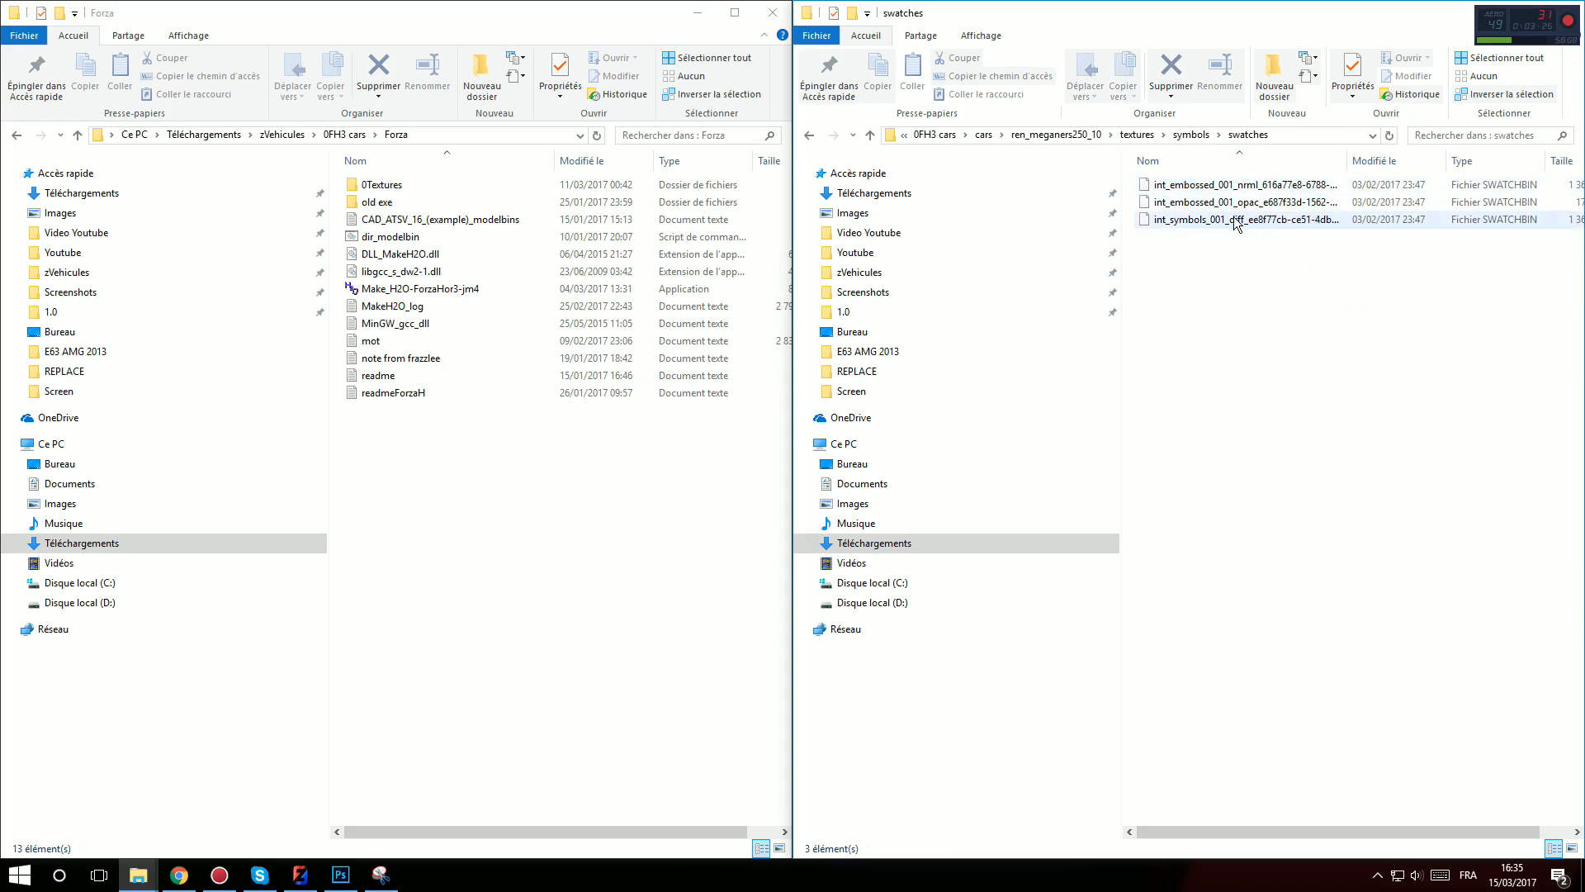
pyautogui.click(1188, 221)
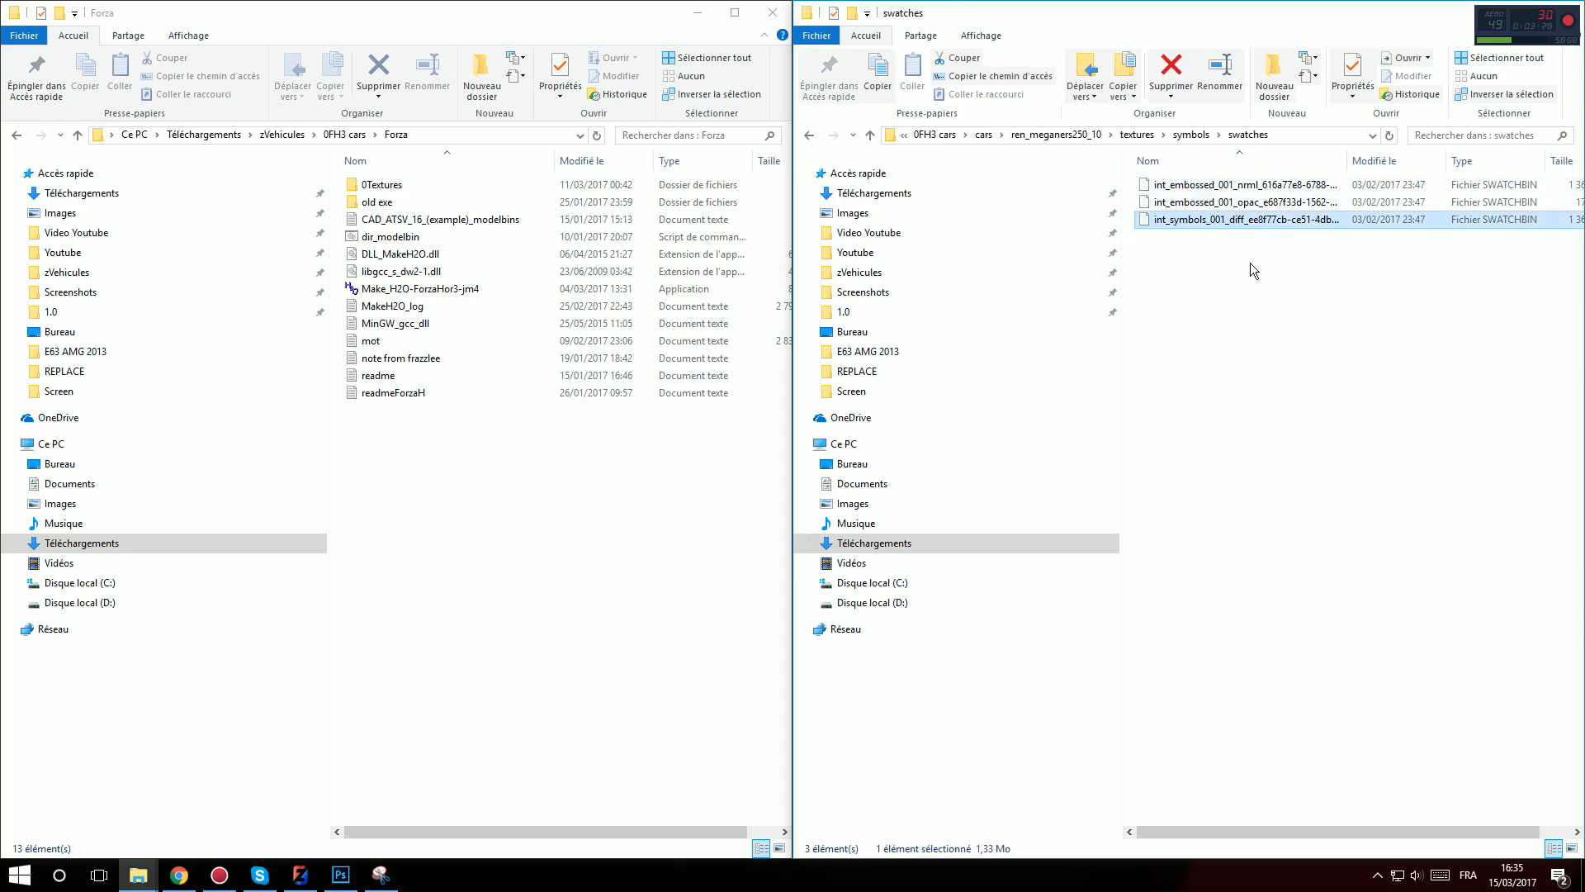
pyautogui.press('BackSpace')
pyautogui.press('BackSpace')
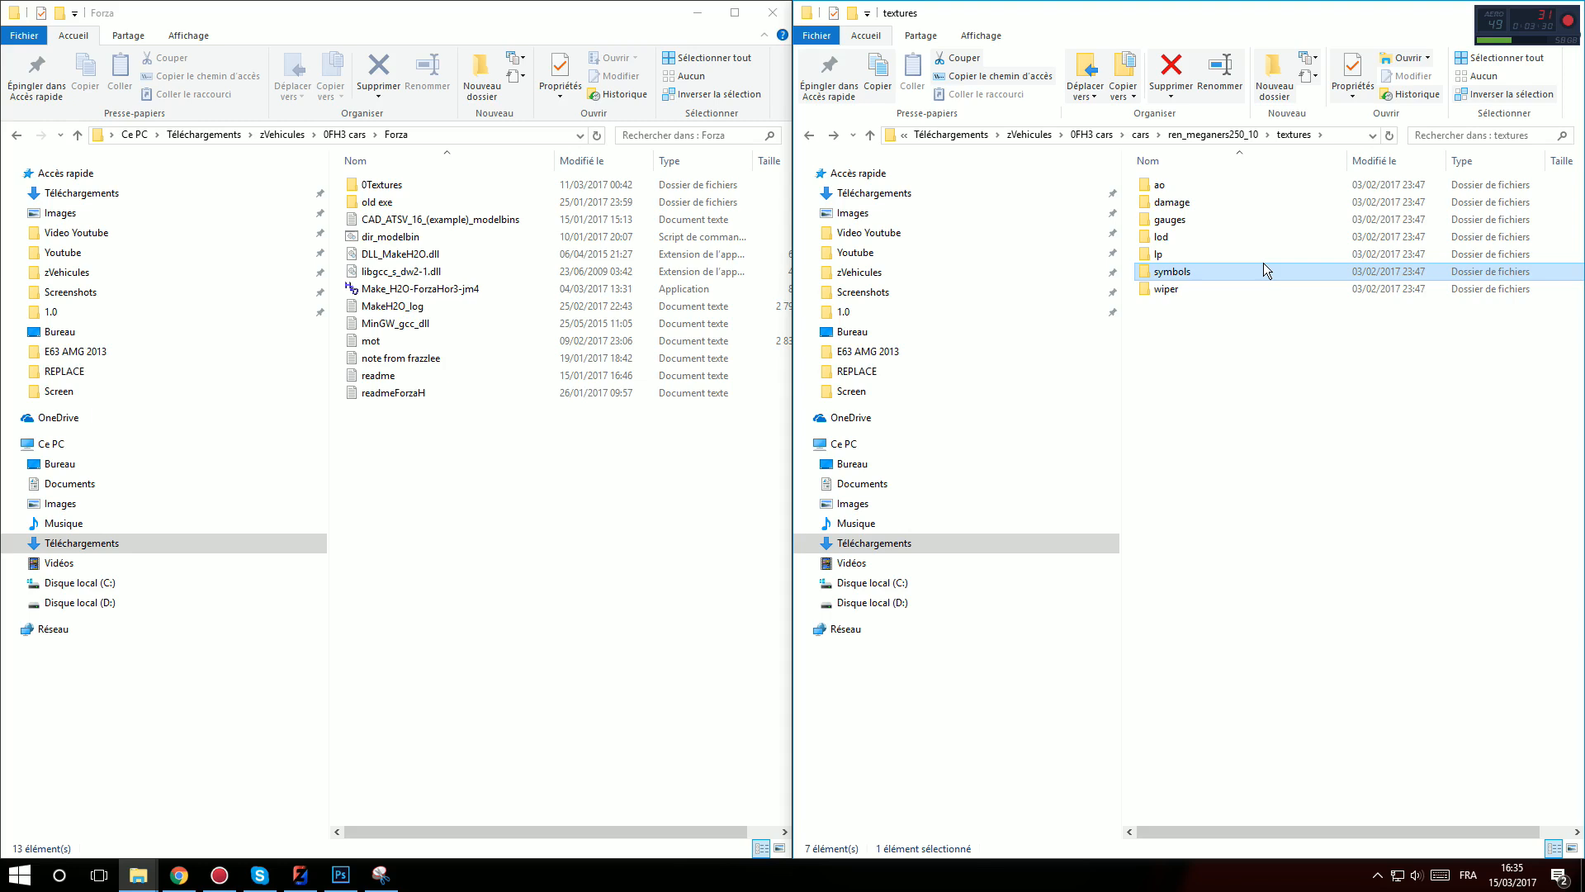
pyautogui.press('BackSpace')
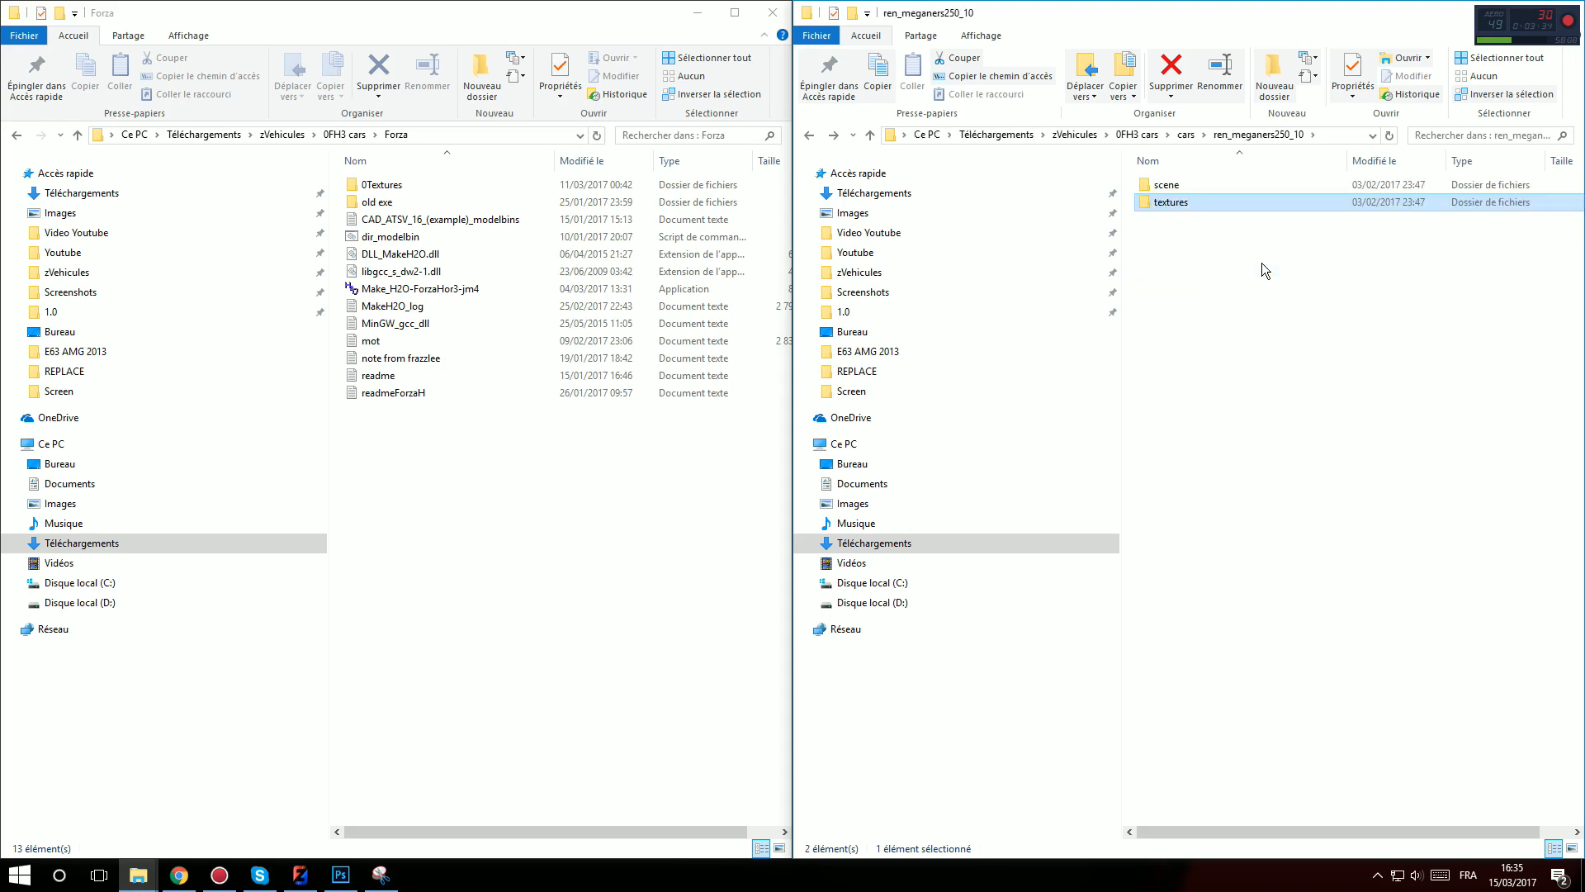
# In the scene folder, delete the two ren_meganers250_10_skeleton files and the drivers folder
pyautogui.doubleClick(1201, 182)
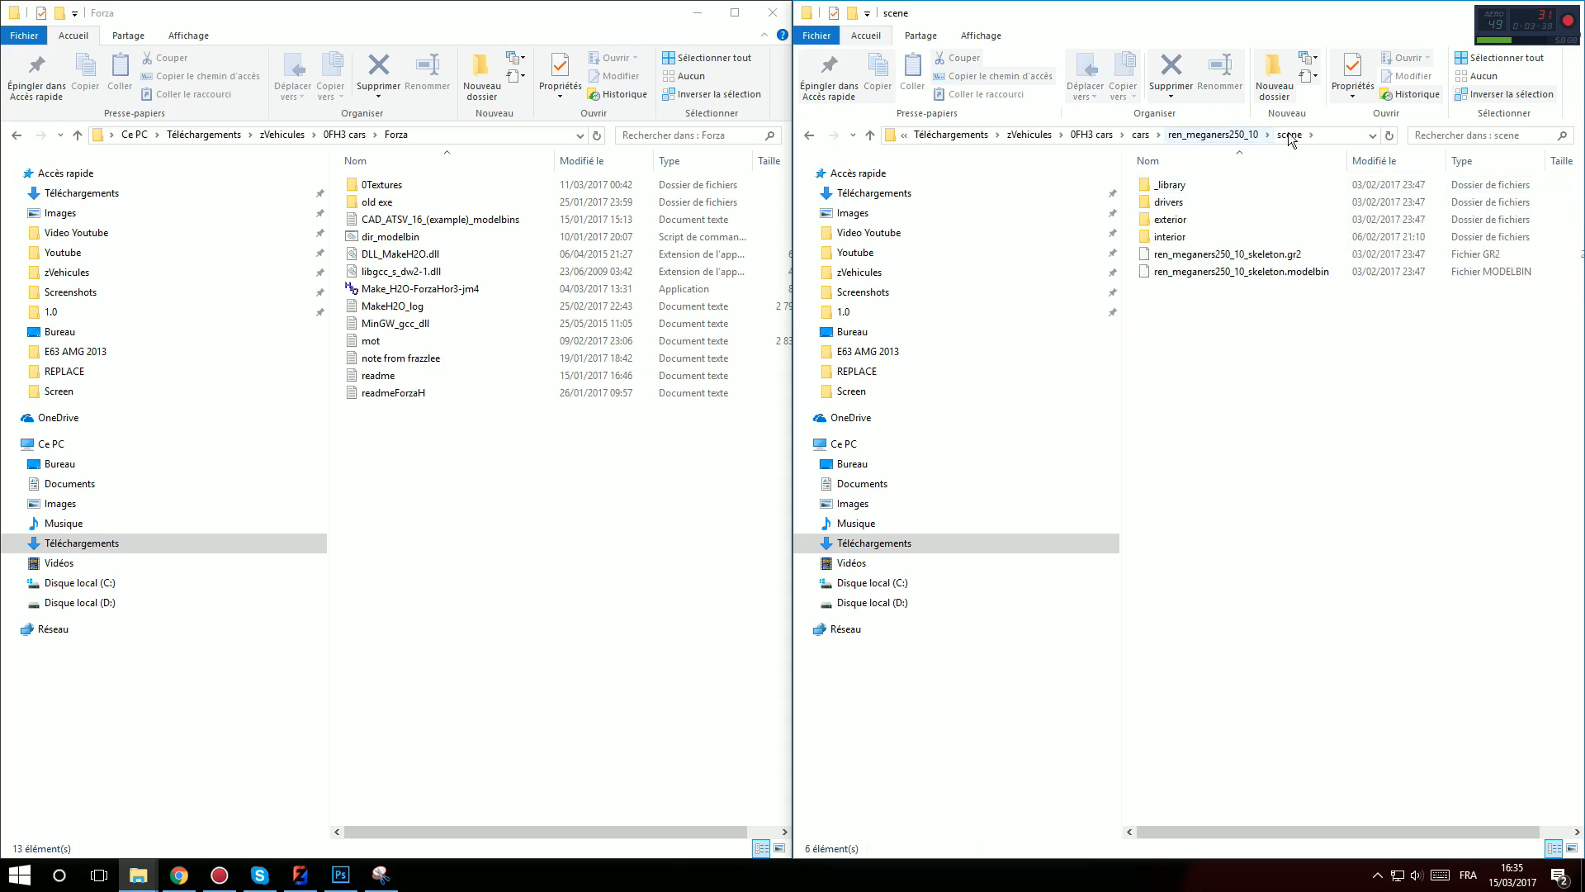
pyautogui.moveTo(1219, 295); pyautogui.dragTo(1207, 263)
pyautogui.press('Delete')
pyautogui.press('Return')
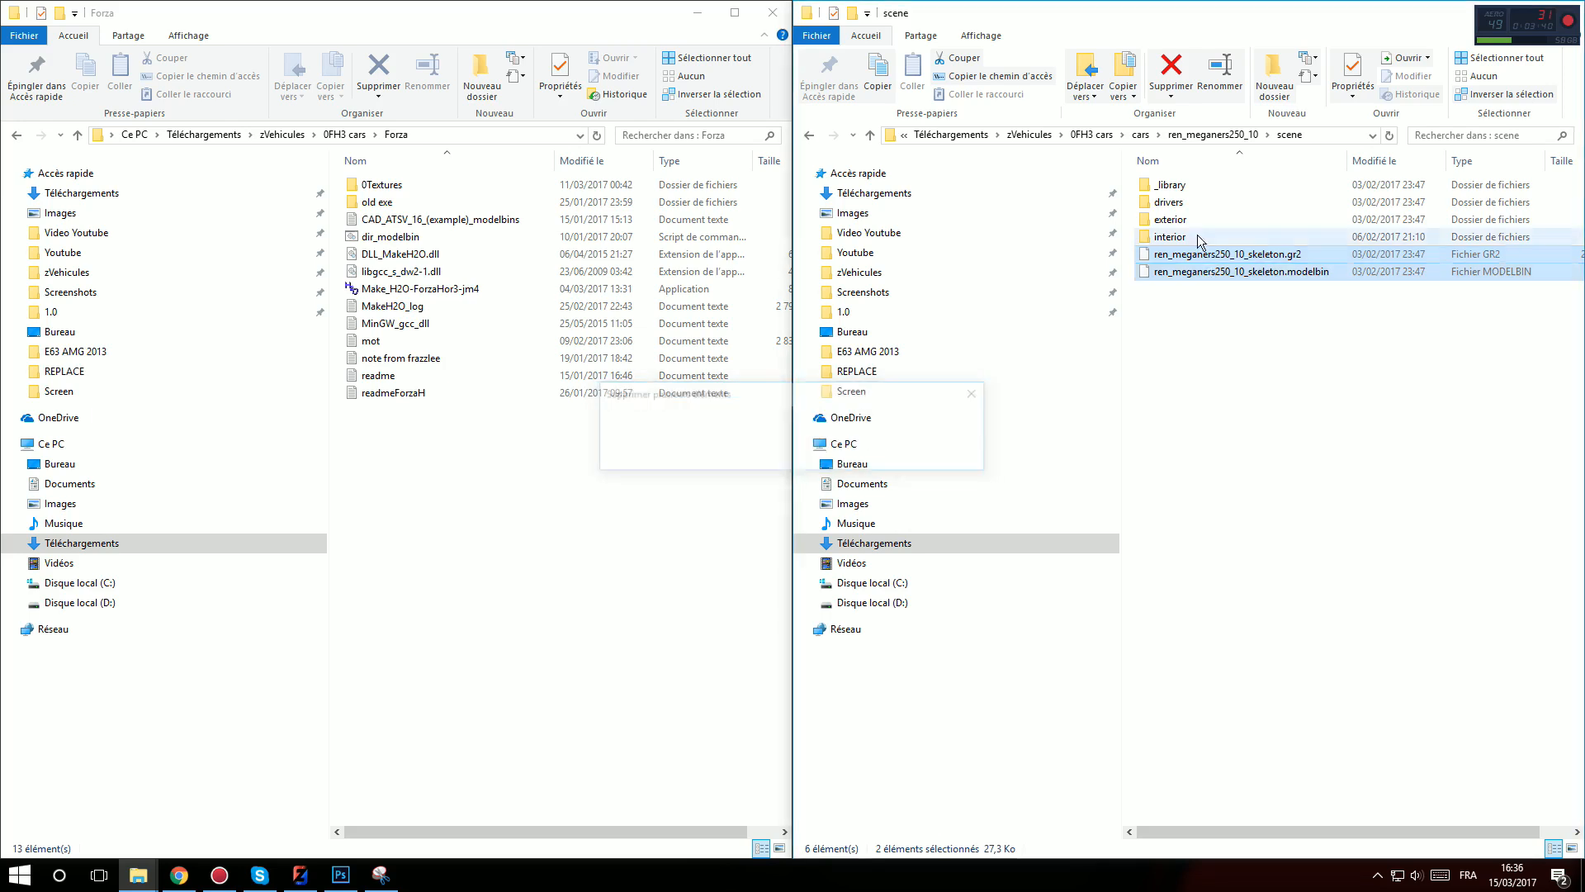
pyautogui.click(1177, 205)
pyautogui.press('Delete')
pyautogui.press('Return')
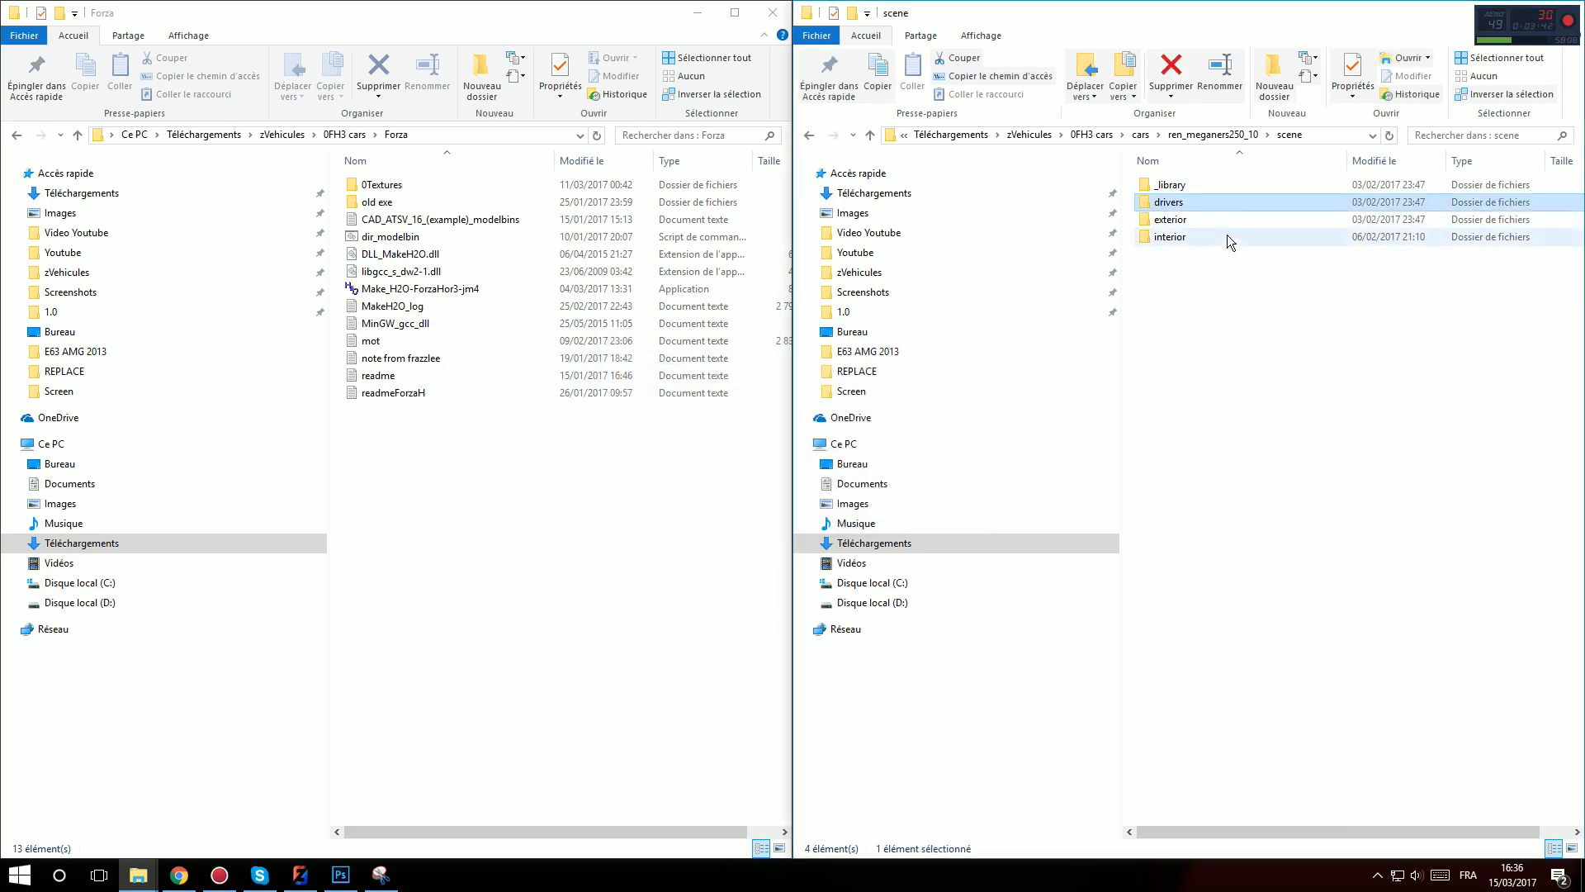
# Check the contents of the interior folder and return to the scene folder
pyautogui.doubleClick(1202, 238)
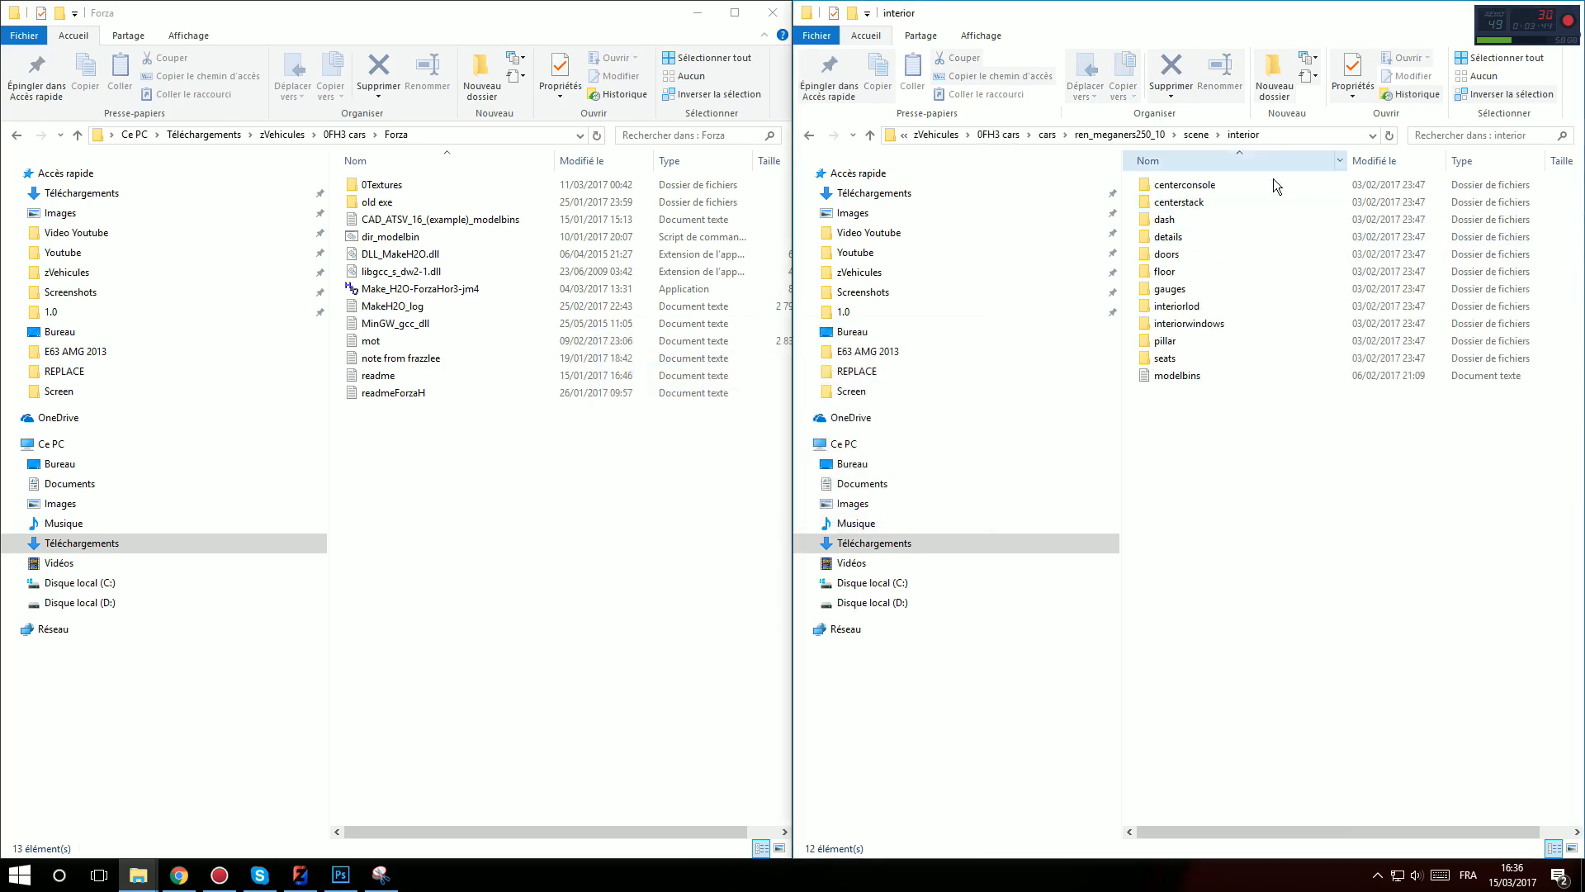
pyautogui.press('BackSpace')
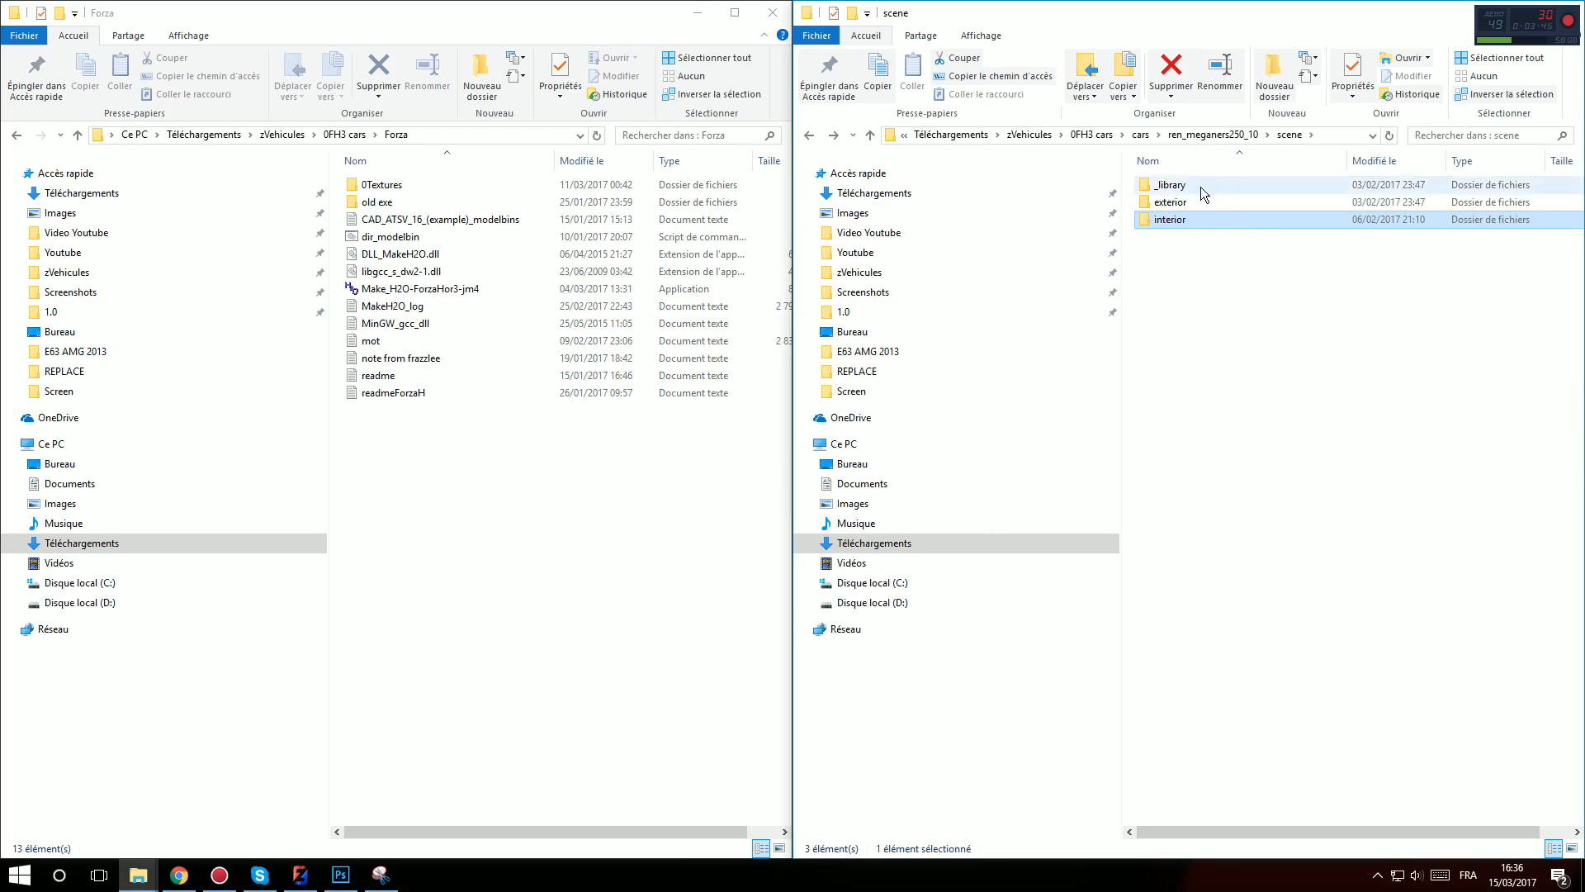
# Open the _library > scene folder and a second Explorer window showing the ren_meganers250_10 folder
pyautogui.doubleClick(1201, 187)
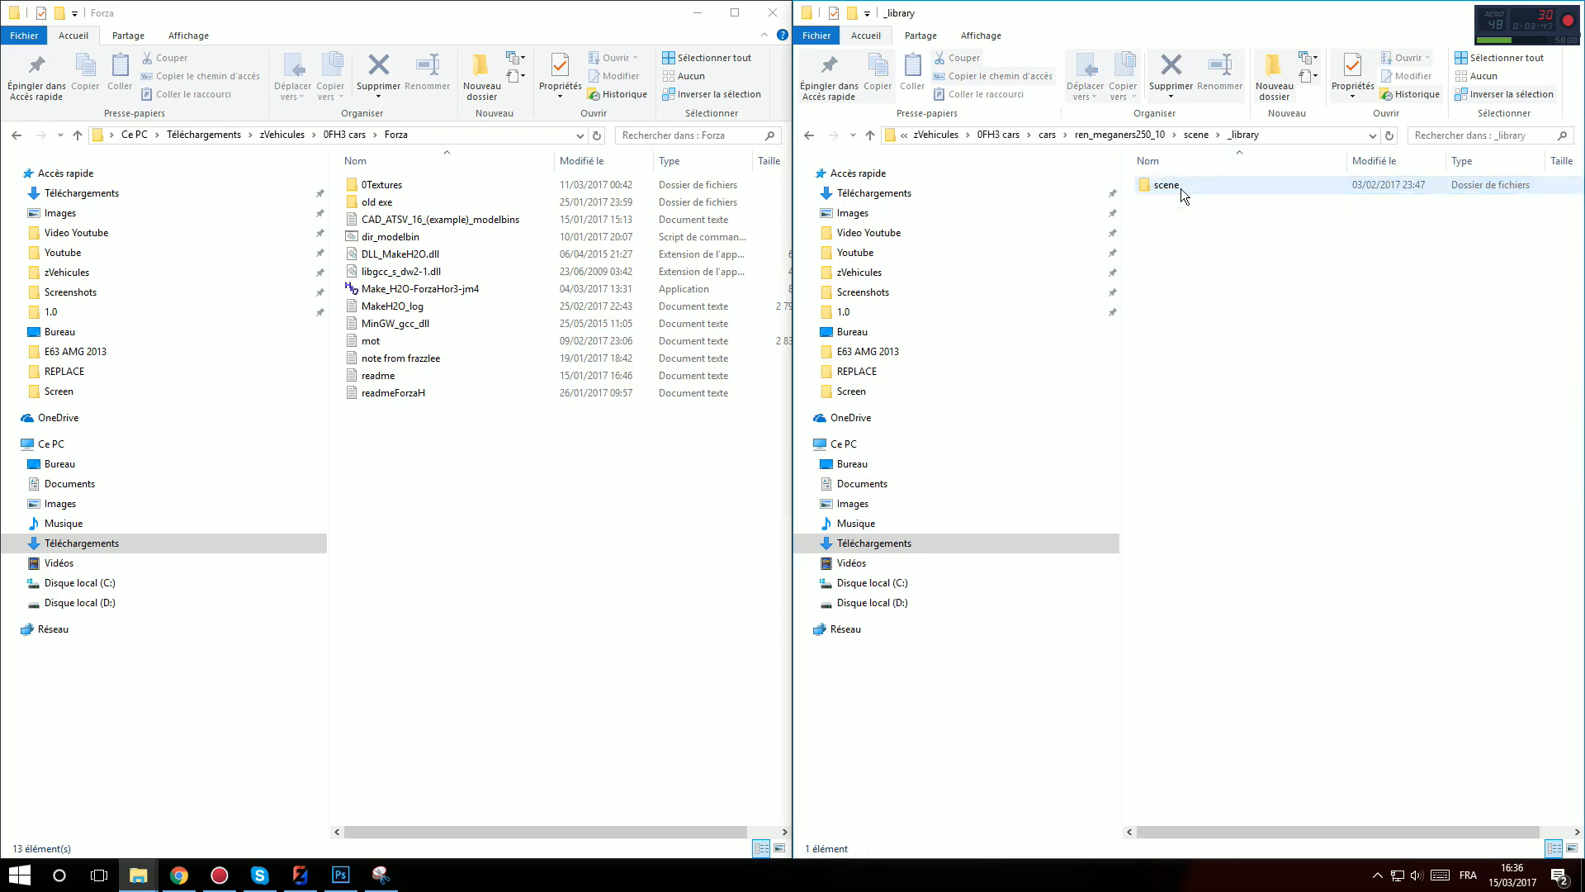
pyautogui.doubleClick(1237, 186)
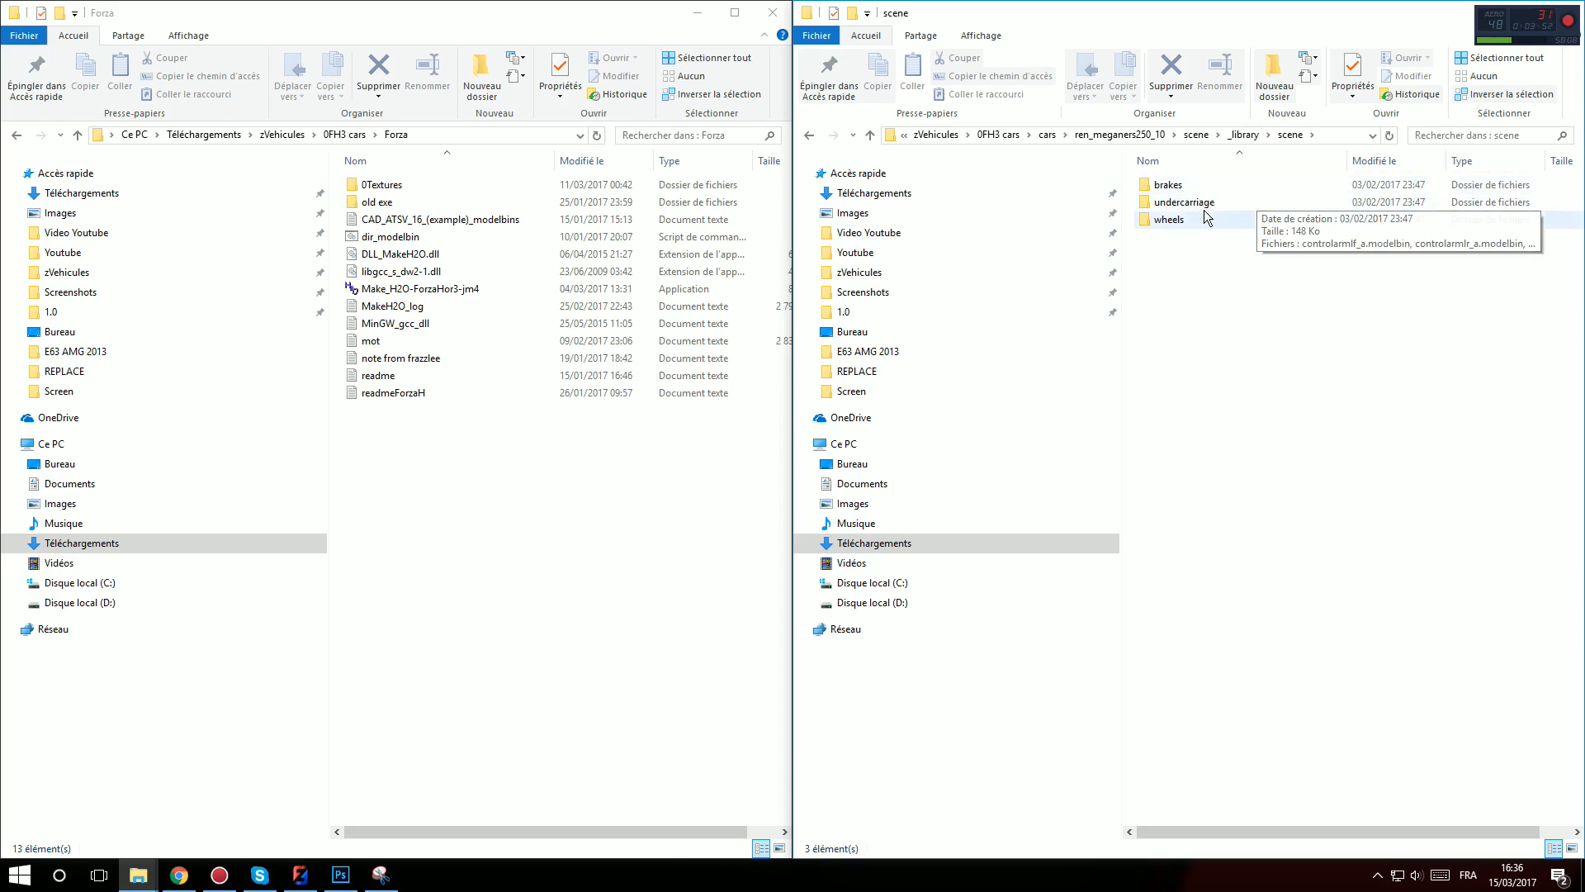
pyautogui.press('super')
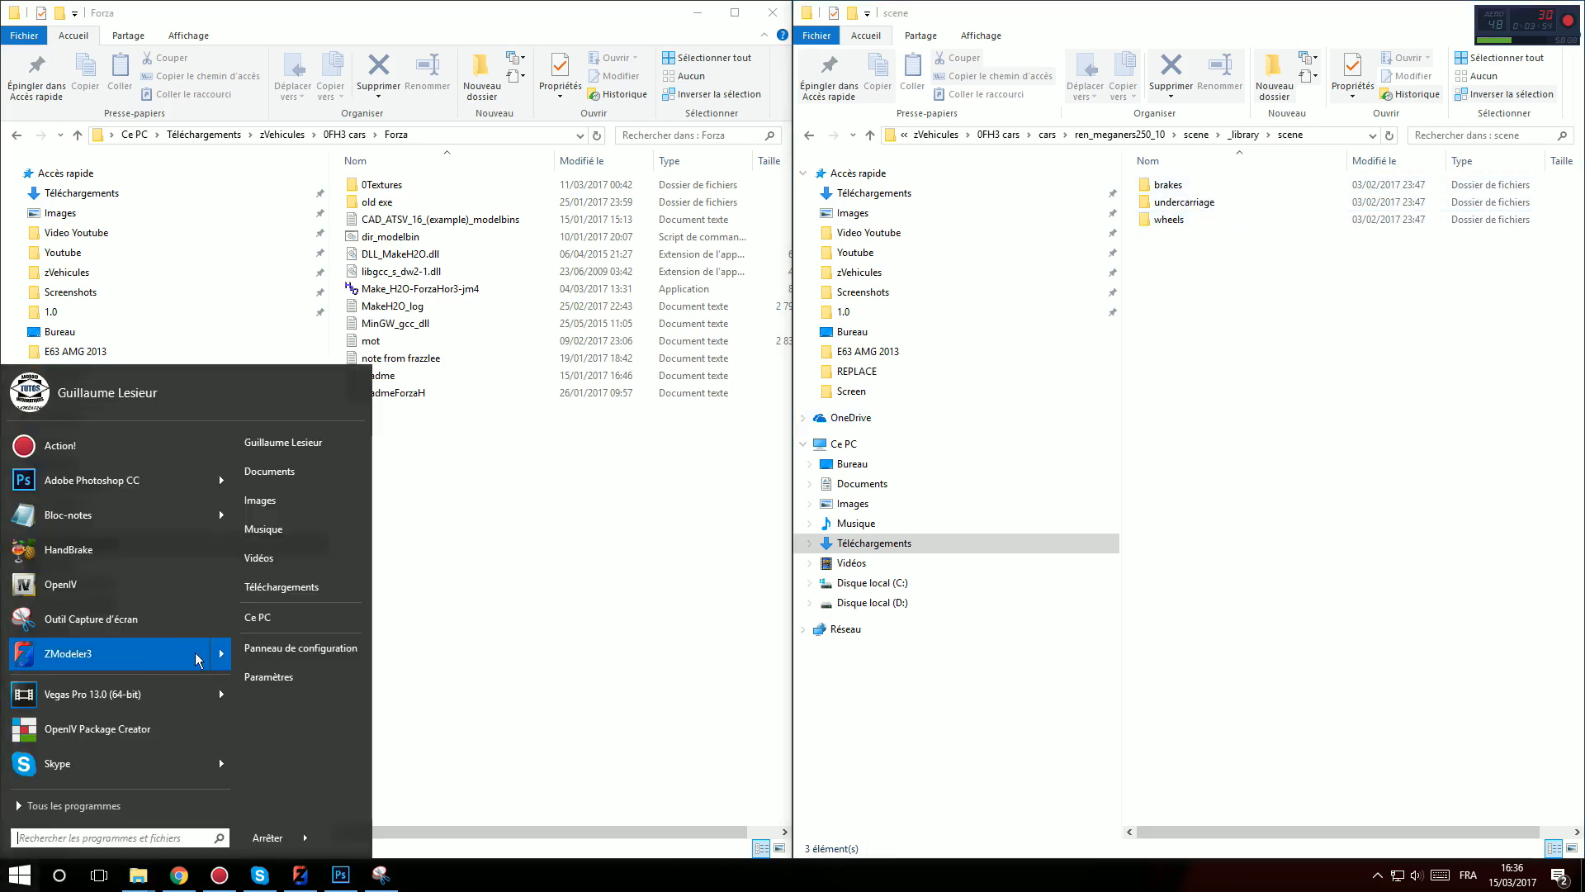
pyautogui.click(1337, 137)
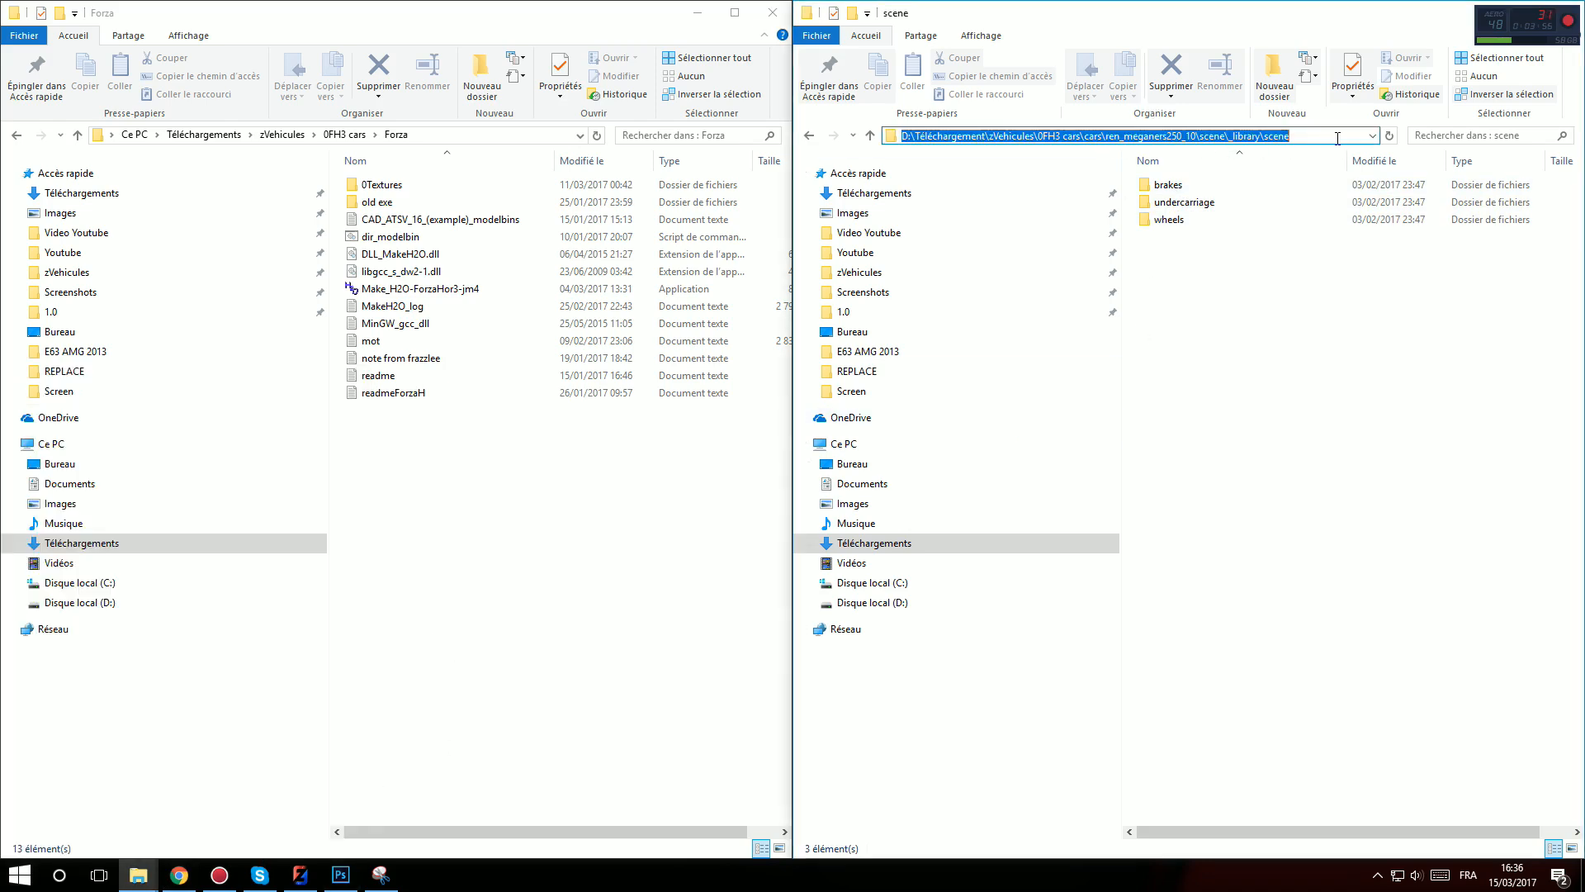
pyautogui.middleClick(150, 877)
pyautogui.click(463, 249)
pyautogui.write('D:\\Téléchargement\\zVehicules\\0FH3 cars\\cars\\ren_meganers250_10\\scene\\_library\\scene')
pyautogui.press('Return')
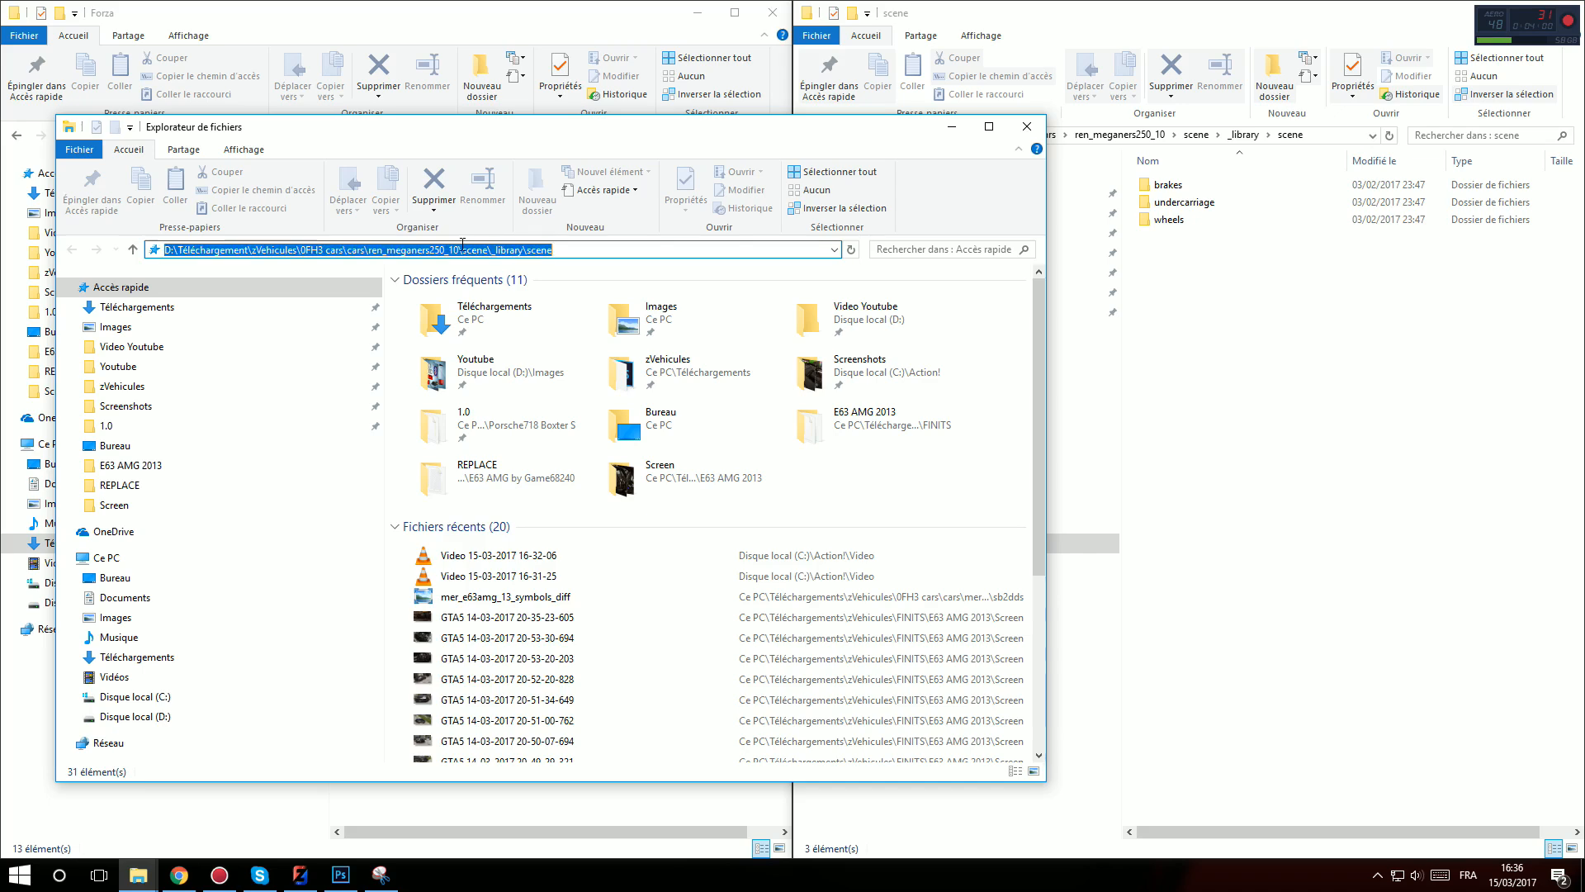
pyautogui.click(541, 249)
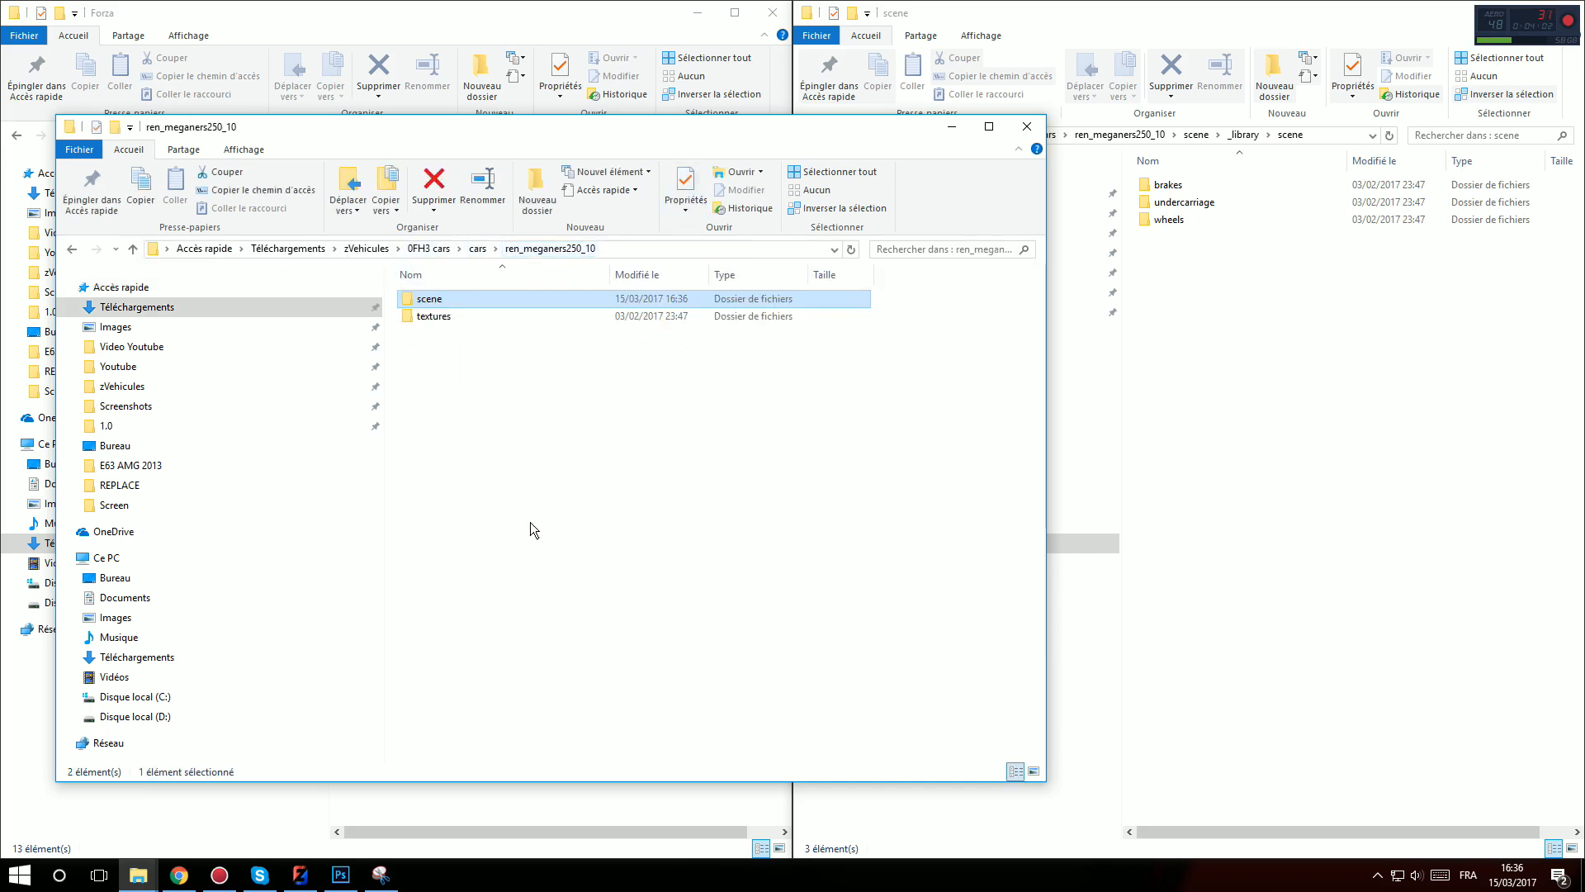
# Create a folder named 3D in ren_meganers250_10, open it and place its window beside the library scene window
pyautogui.rightClick(539, 394)
pyautogui.moveTo(647, 568)
pyautogui.click(783, 580)
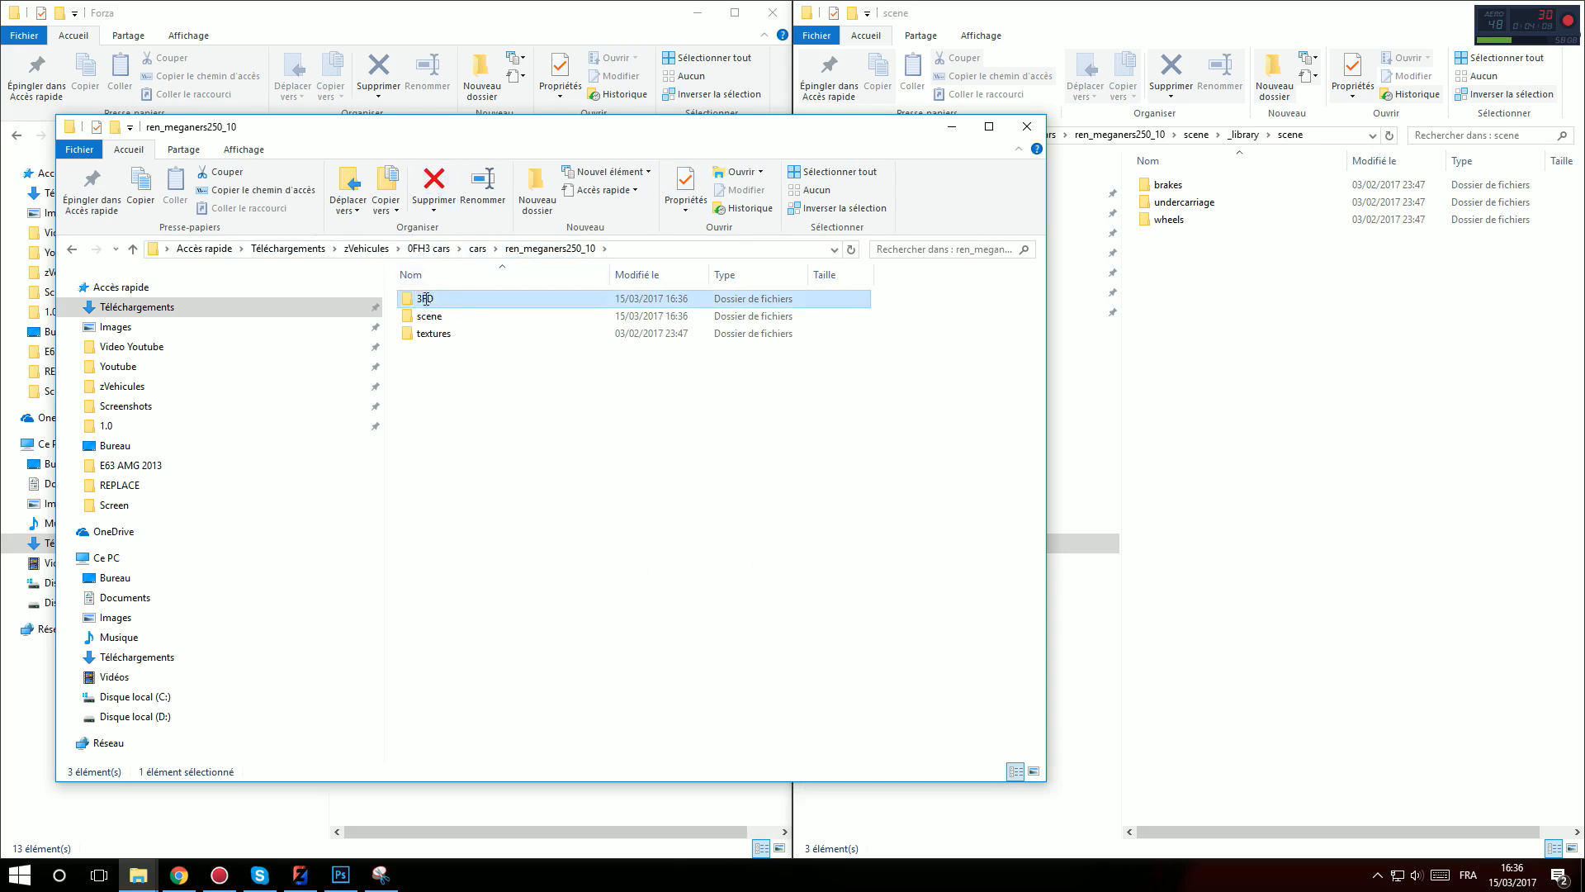
pyautogui.write('3D')
pyautogui.doubleClick(477, 299)
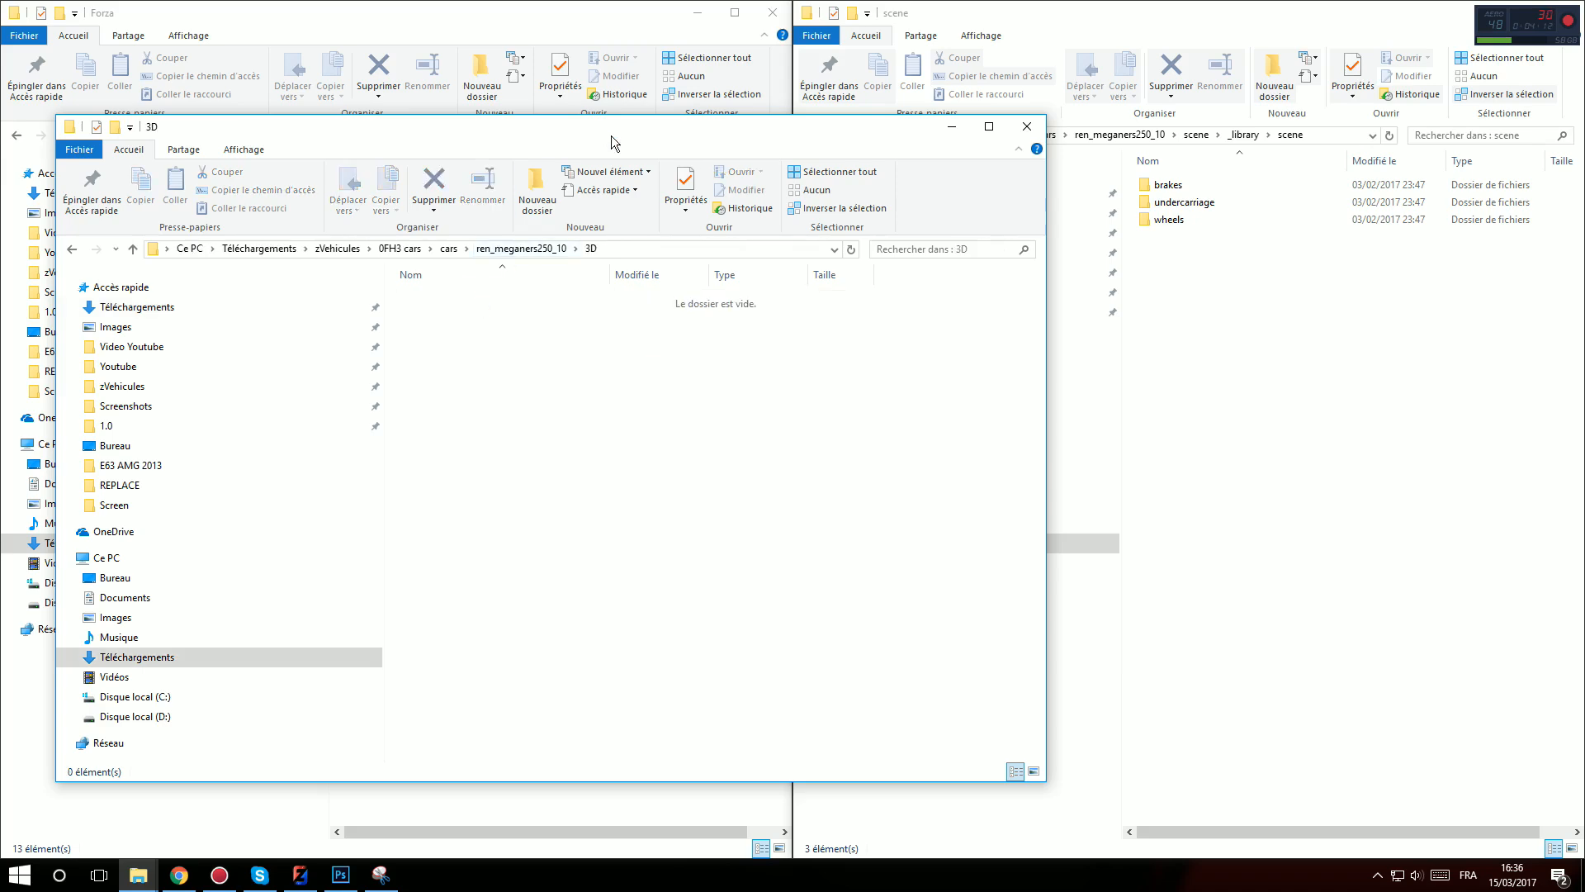
pyautogui.moveTo(611, 135); pyautogui.dragTo(2, 247)
# Move ren_caliperlf_002.modelbin and ren_rotorlf_002.modelbin from the brakes subfolders calipers and rotors into the 3D folder
pyautogui.doubleClick(1202, 186)
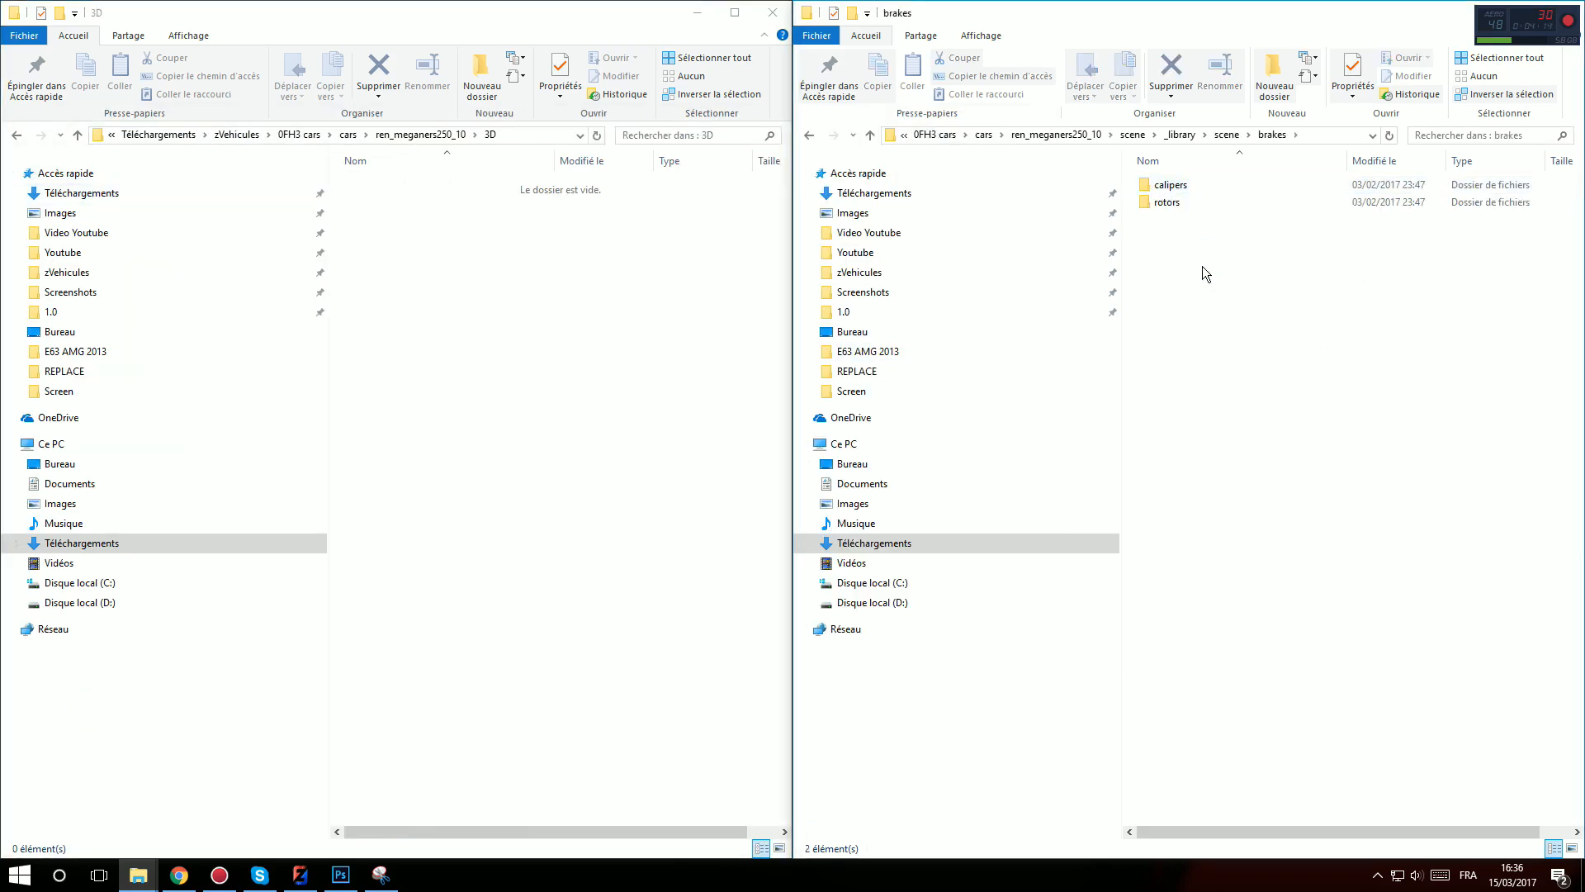
pyautogui.doubleClick(1197, 185)
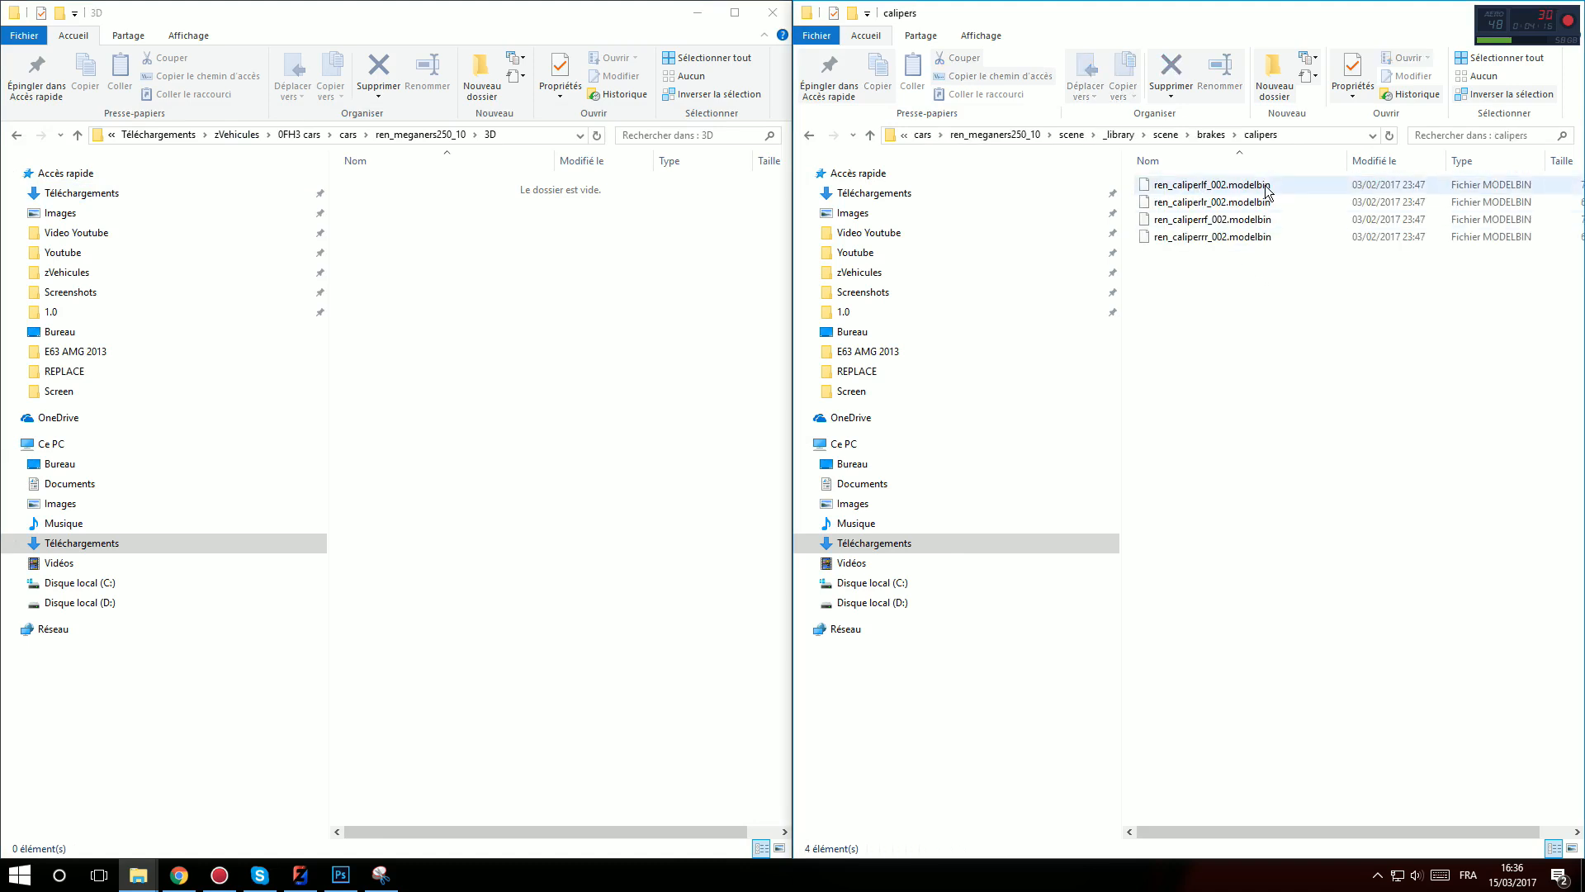
pyautogui.moveTo(1244, 186); pyautogui.dragTo(622, 256)
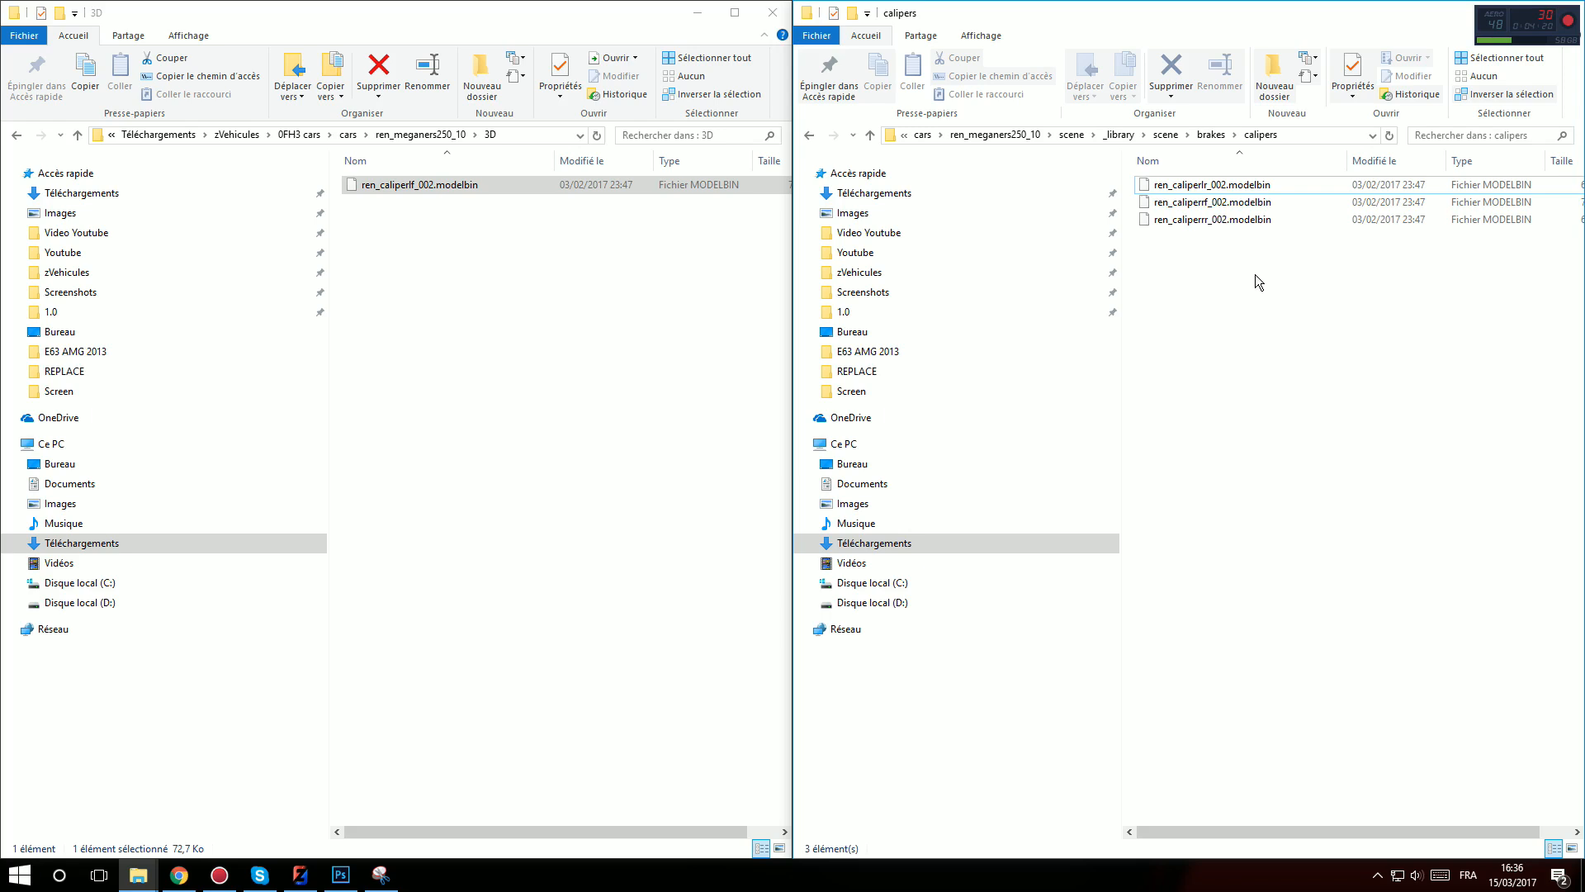
pyautogui.press('BackSpace')
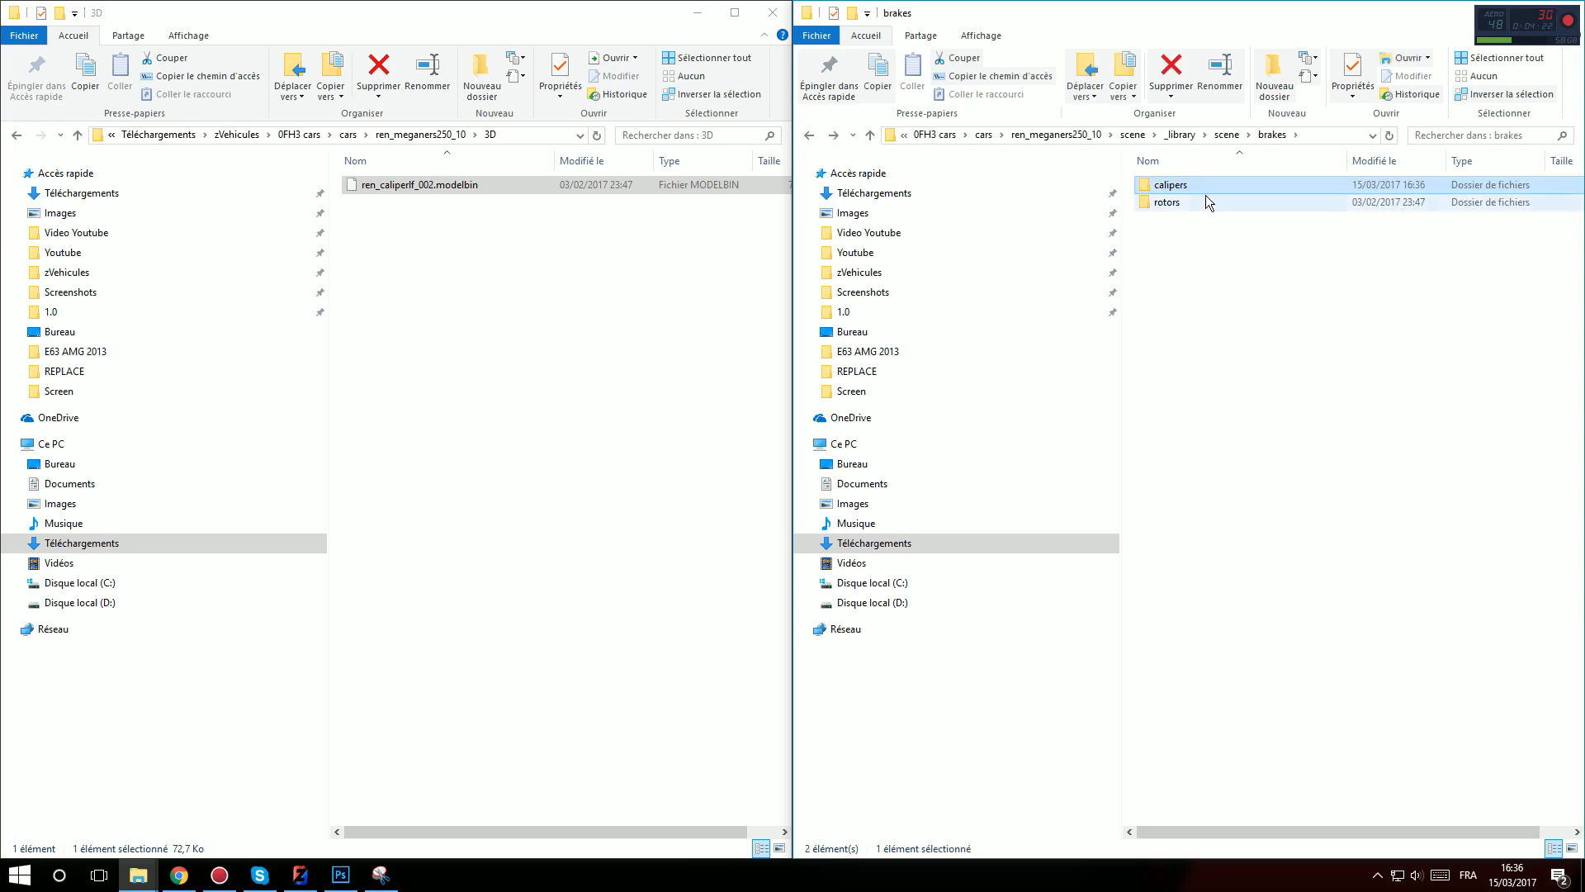
pyautogui.doubleClick(1217, 202)
pyautogui.moveTo(1221, 186); pyautogui.dragTo(603, 263)
pyautogui.press('BackSpace')
pyautogui.press('BackSpace')
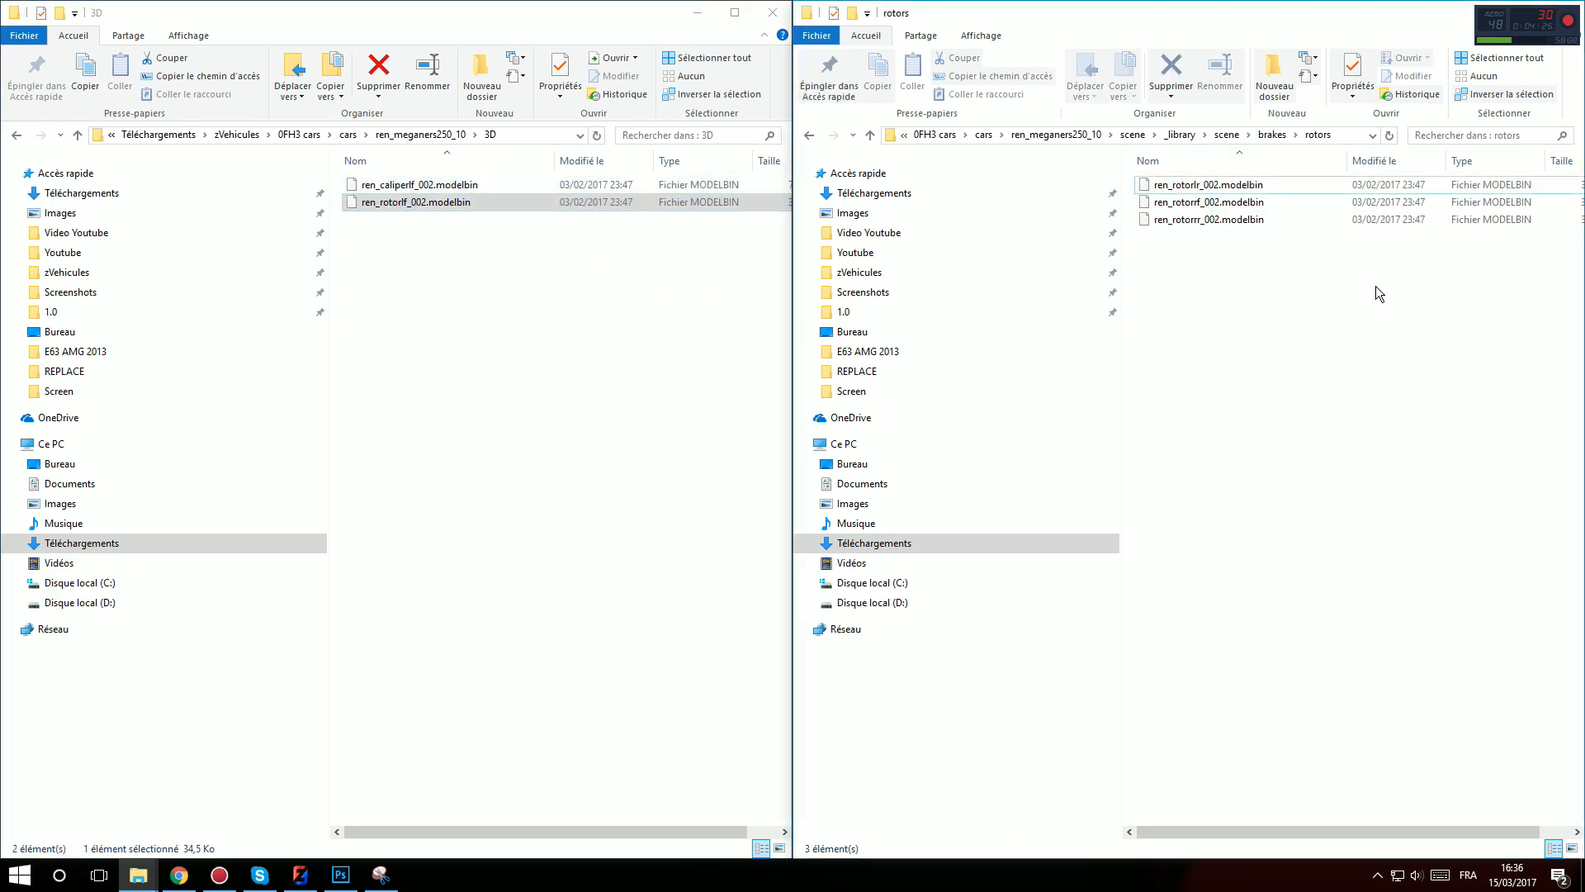
# Move the four controlarm modelbin files from the undercarriage folder into the 3D folder
pyautogui.doubleClick(1189, 203)
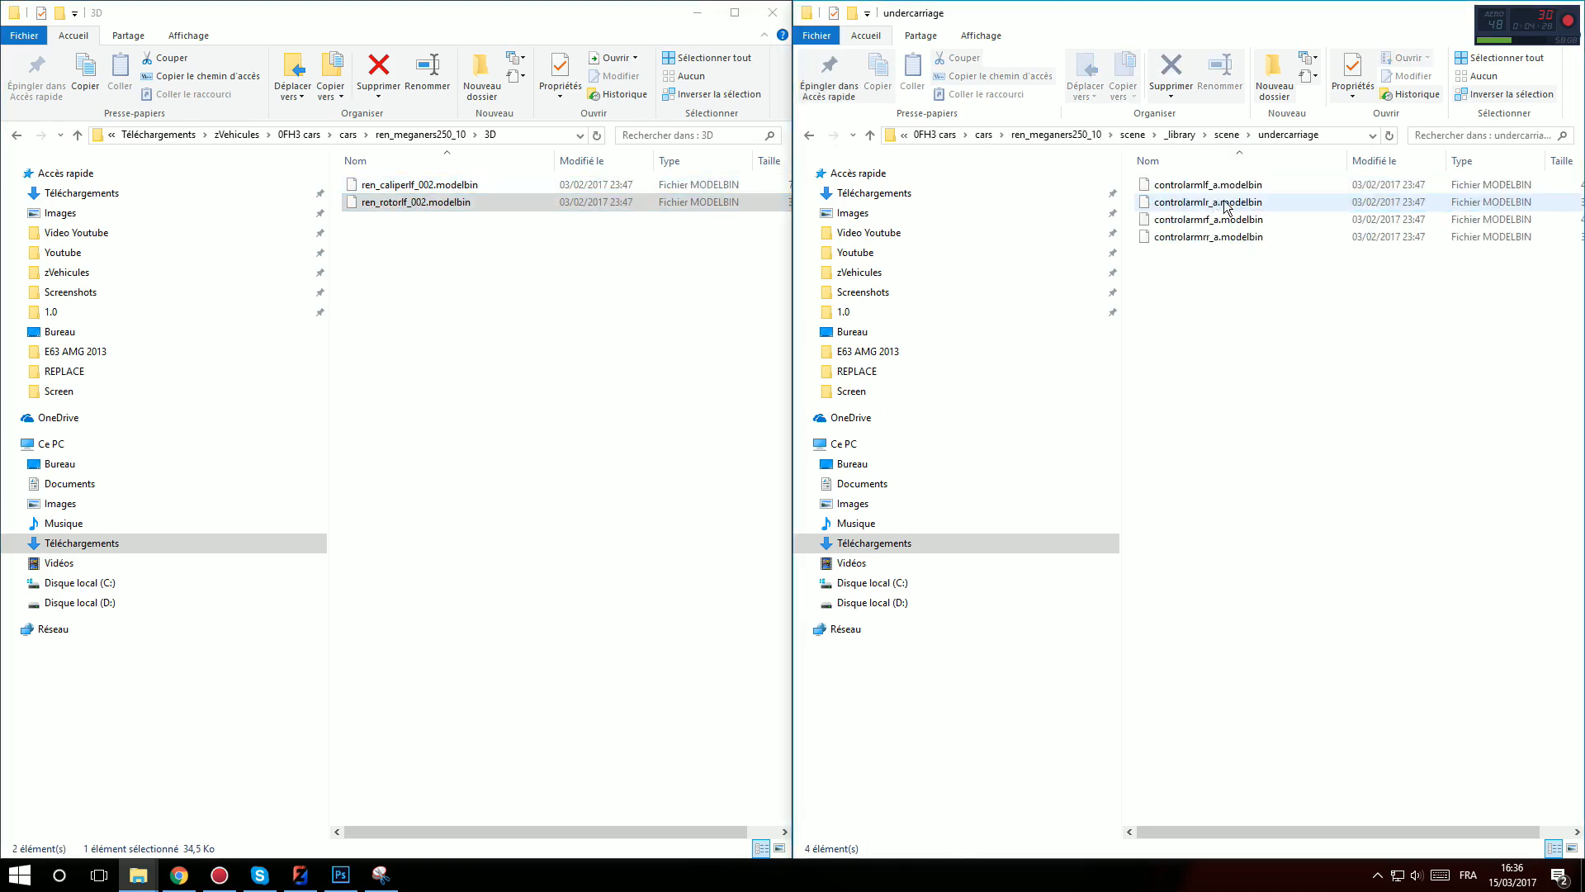
pyautogui.moveTo(1251, 353); pyautogui.dragTo(656, 256)
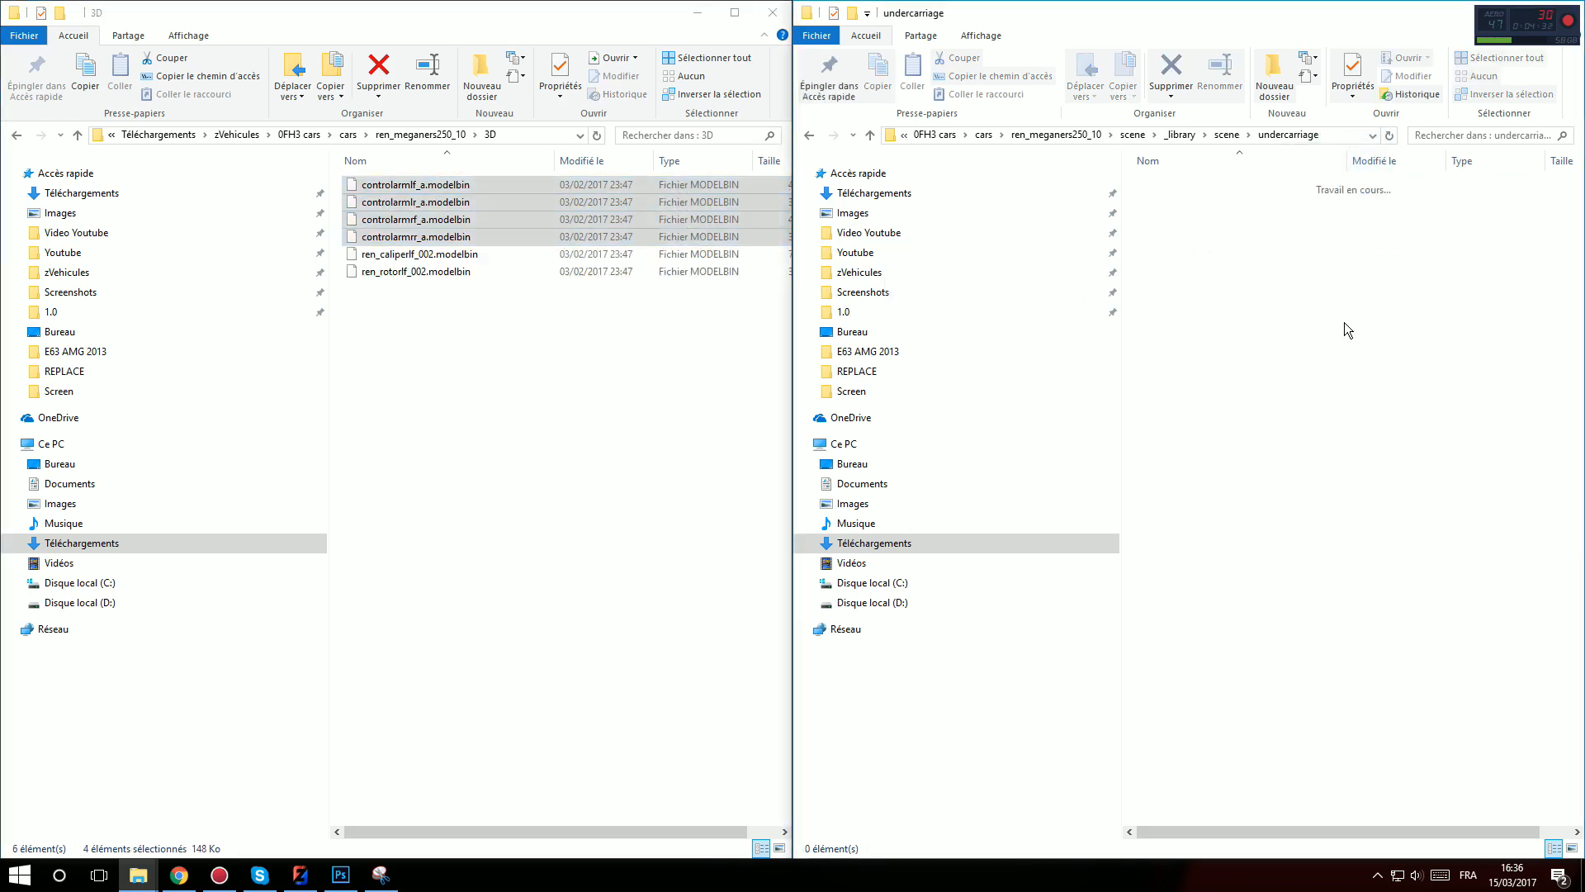
pyautogui.press('BackSpace')
# Move ren_meganers250_10_wheellf.modelbin from the wheels folder into 3D and return to the car's main scene folder
pyautogui.doubleClick(1195, 224)
pyautogui.moveTo(1111, 188); pyautogui.dragTo(670, 351)
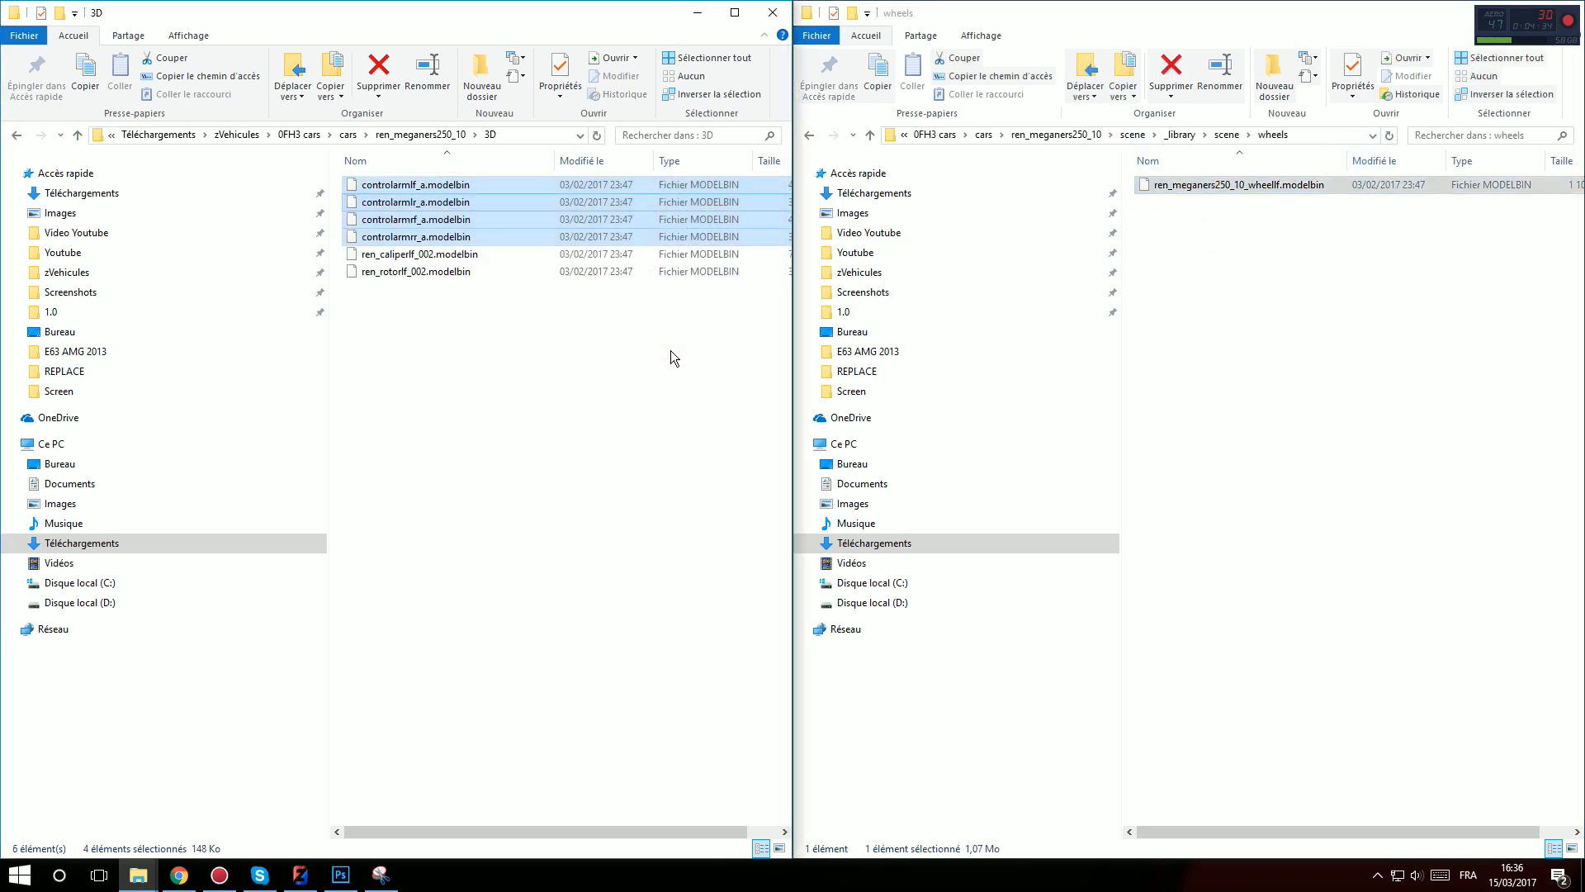
pyautogui.press('BackSpace')
pyautogui.click(1343, 310)
pyautogui.press('BackSpace')
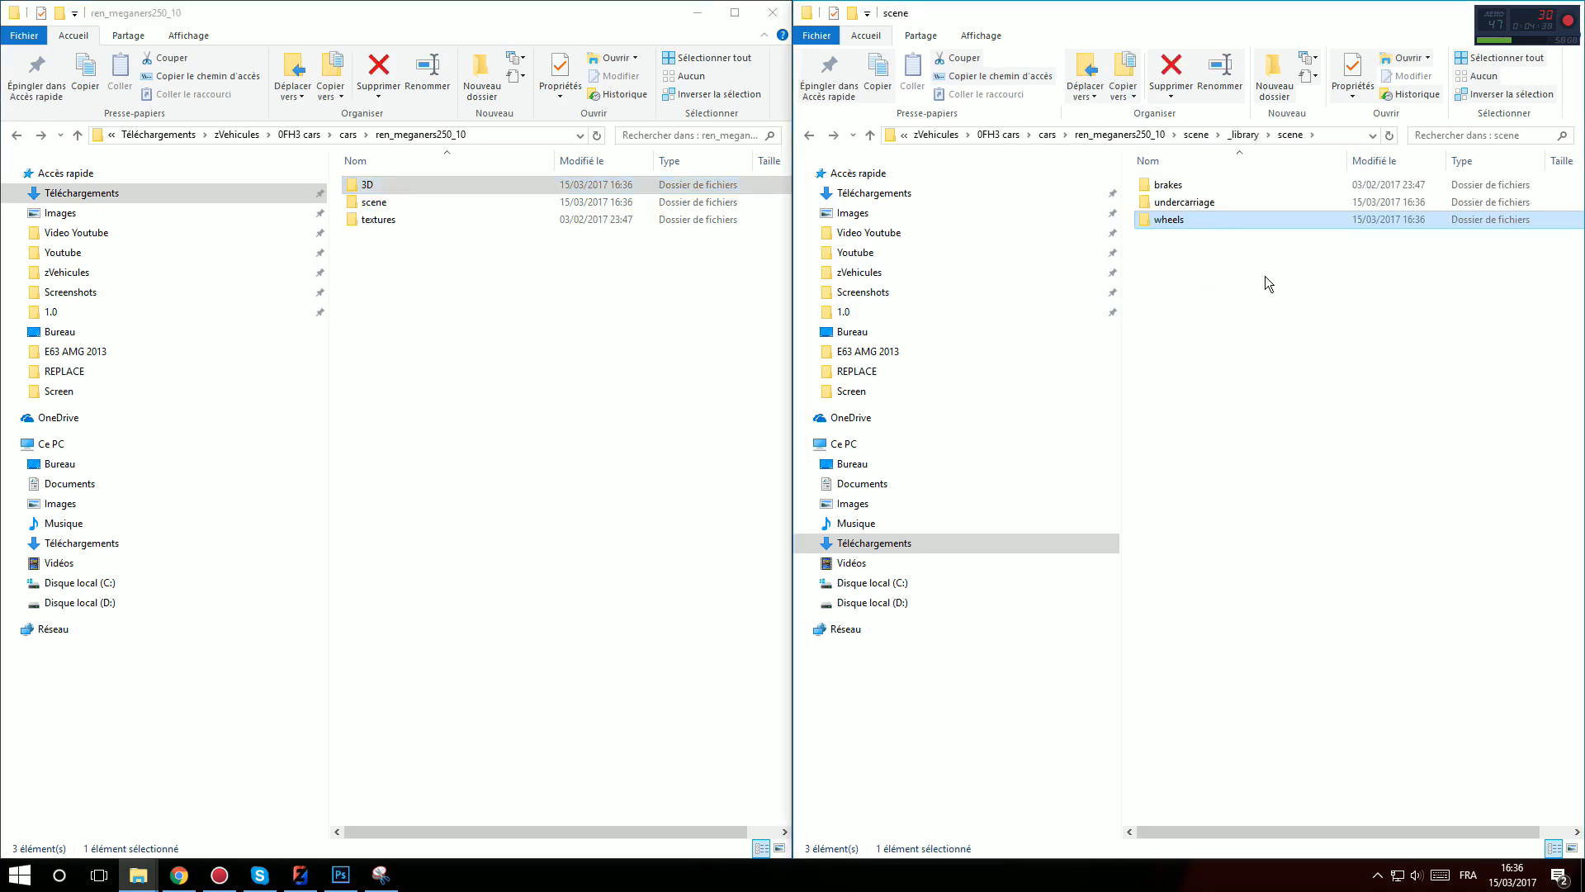
pyautogui.press('BackSpace')
pyautogui.press('BackSpace')
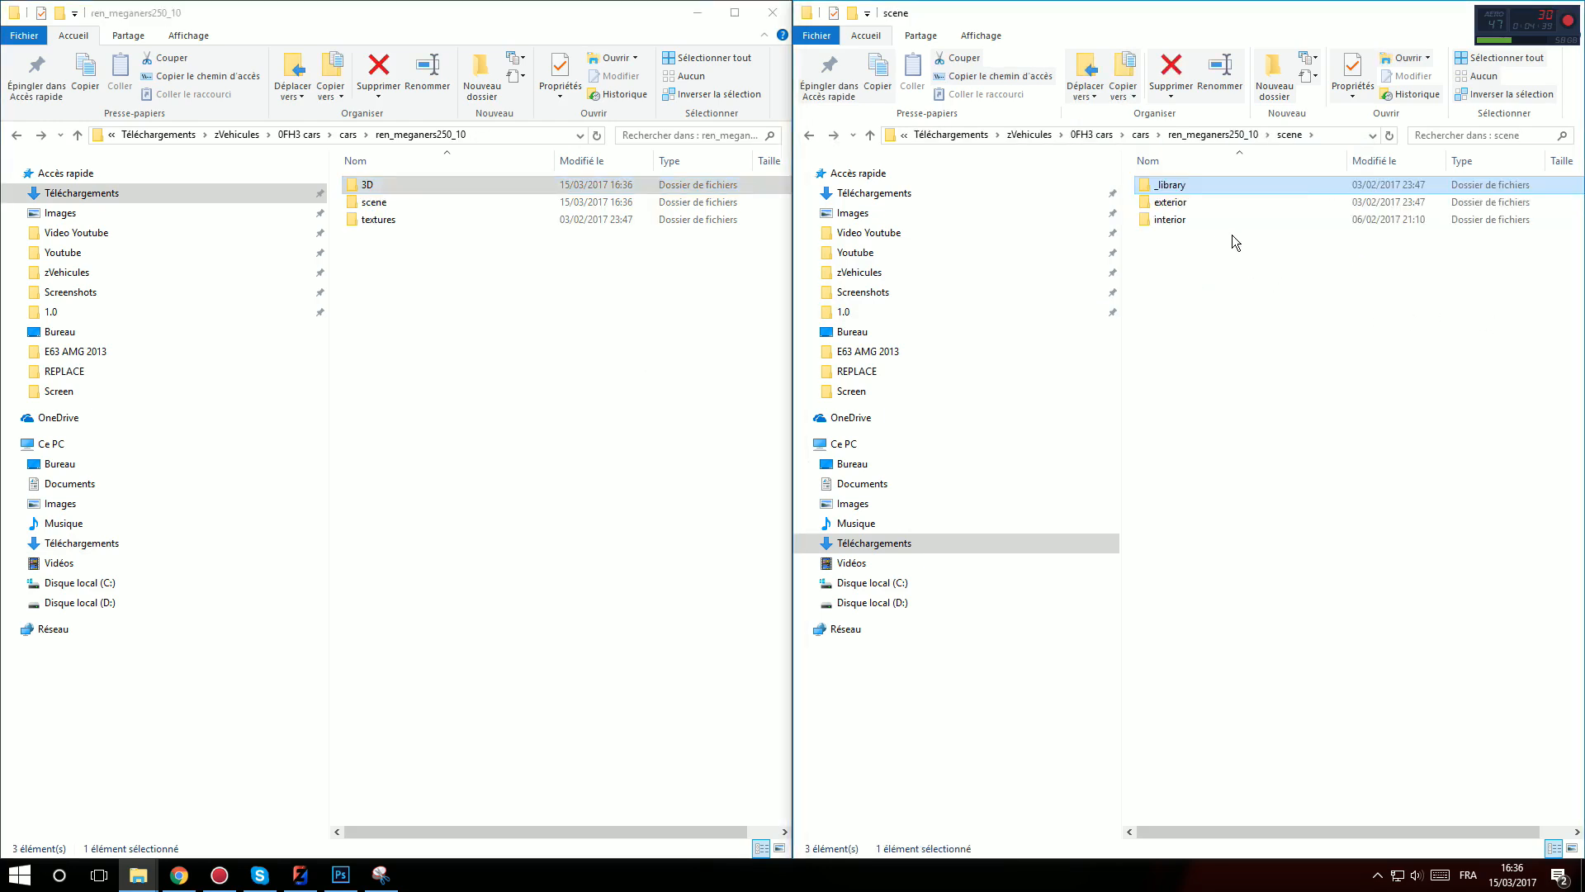
# In exterior > bumperf, delete the dir_modelbin script and the modelbins text file
pyautogui.doubleClick(1193, 202)
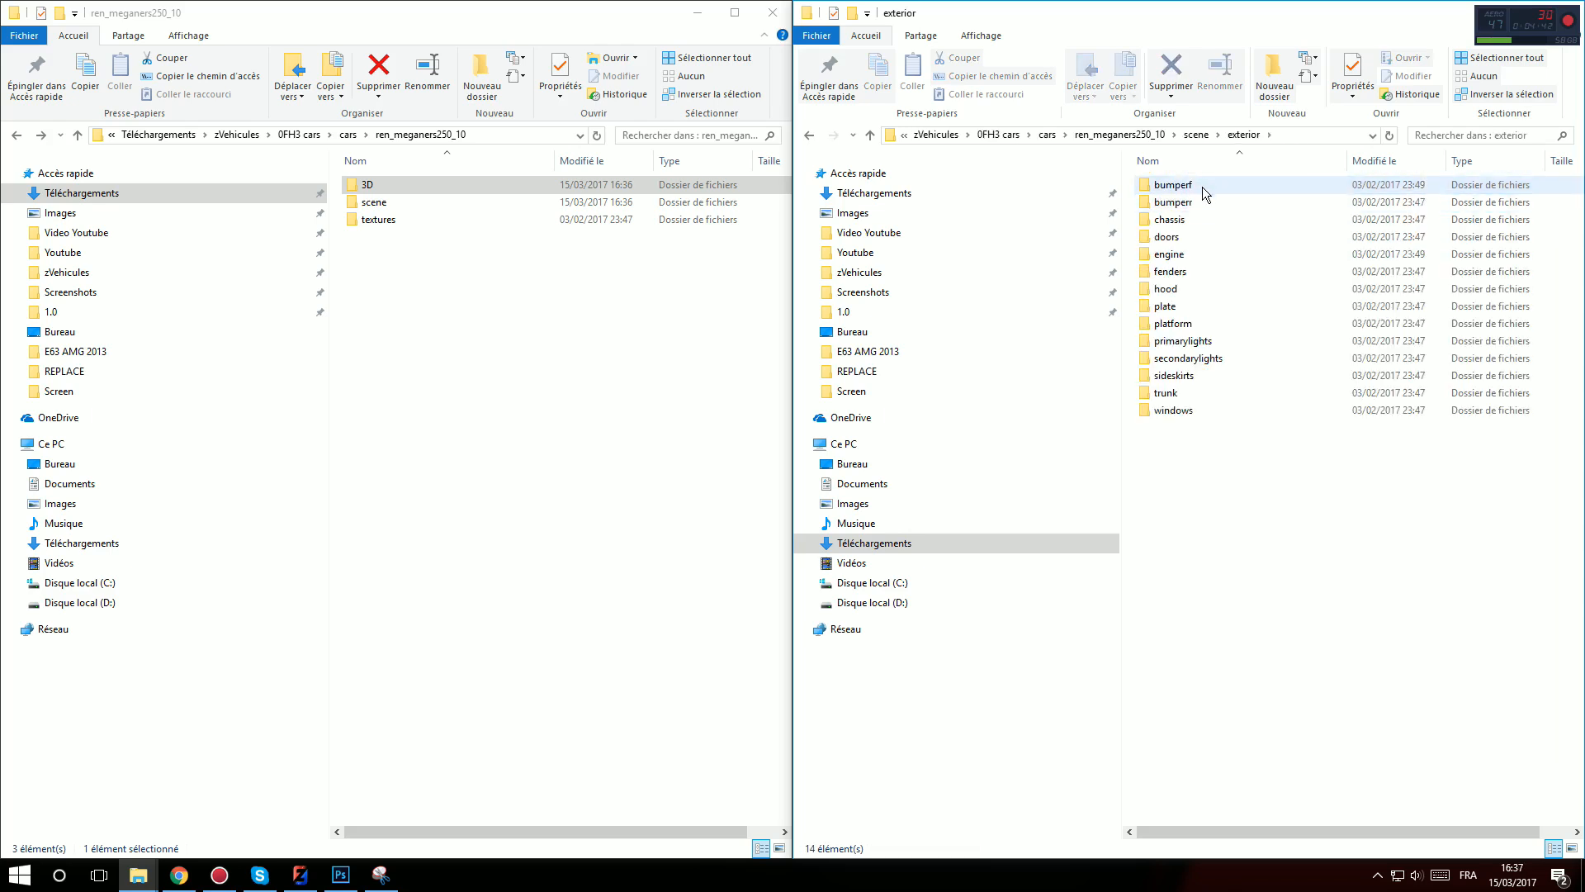
pyautogui.doubleClick(1202, 187)
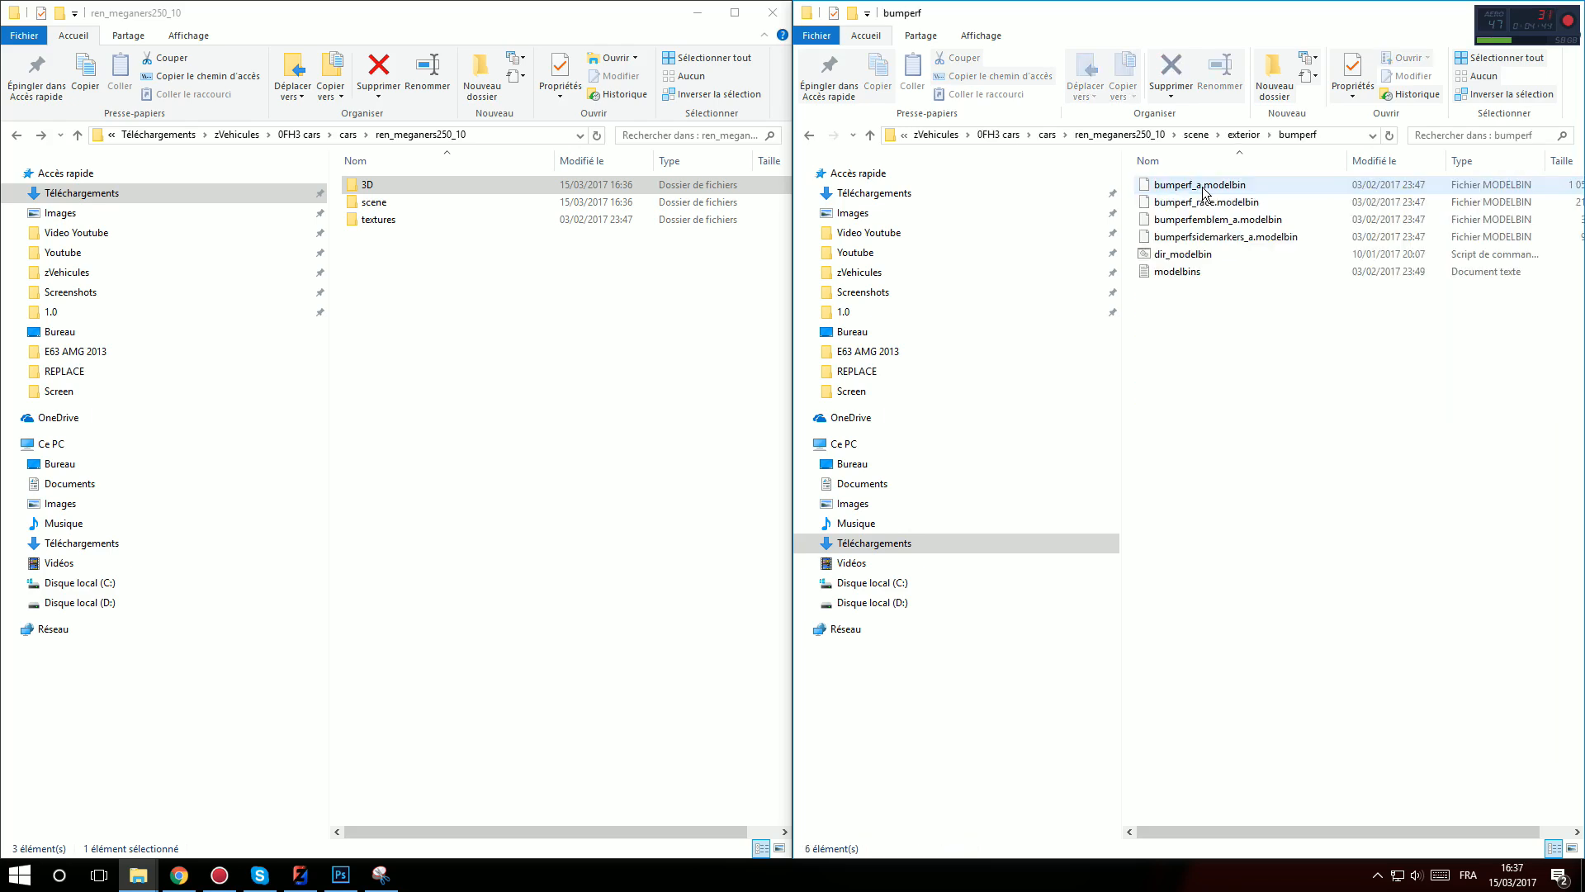
pyautogui.moveTo(1217, 331); pyautogui.dragTo(1176, 256)
pyautogui.press('Delete')
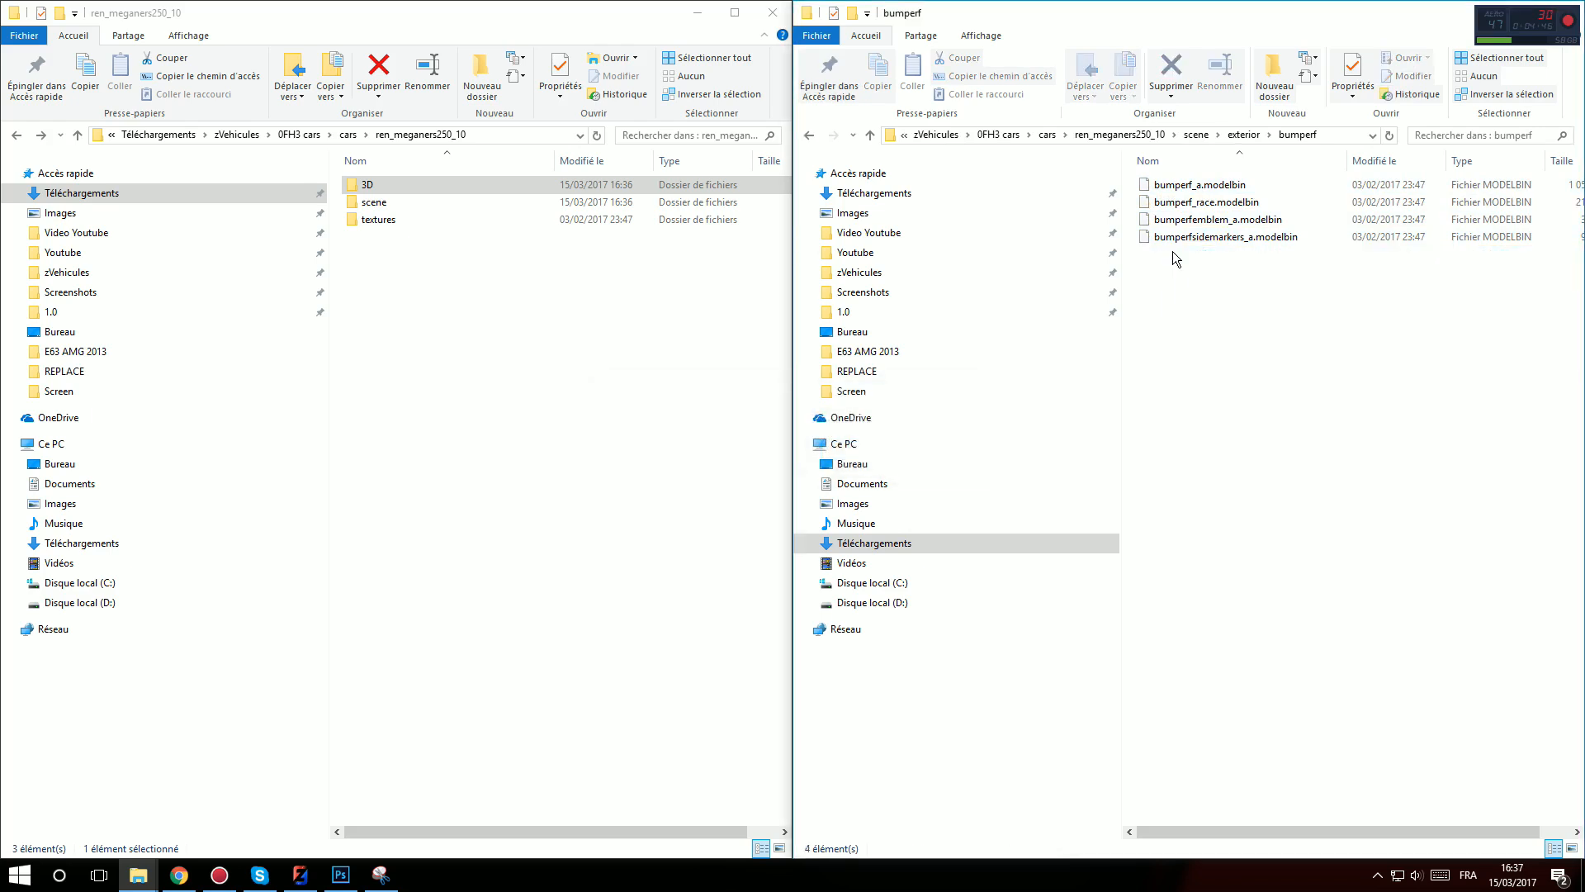
# Move the four bumperf modelbin files into the 3D folder and return to the exterior folder
pyautogui.moveTo(1237, 330); pyautogui.dragTo(1374, 234)
pyautogui.doubleClick(474, 187)
pyautogui.moveTo(560, 400); pyautogui.dragTo(589, 373)
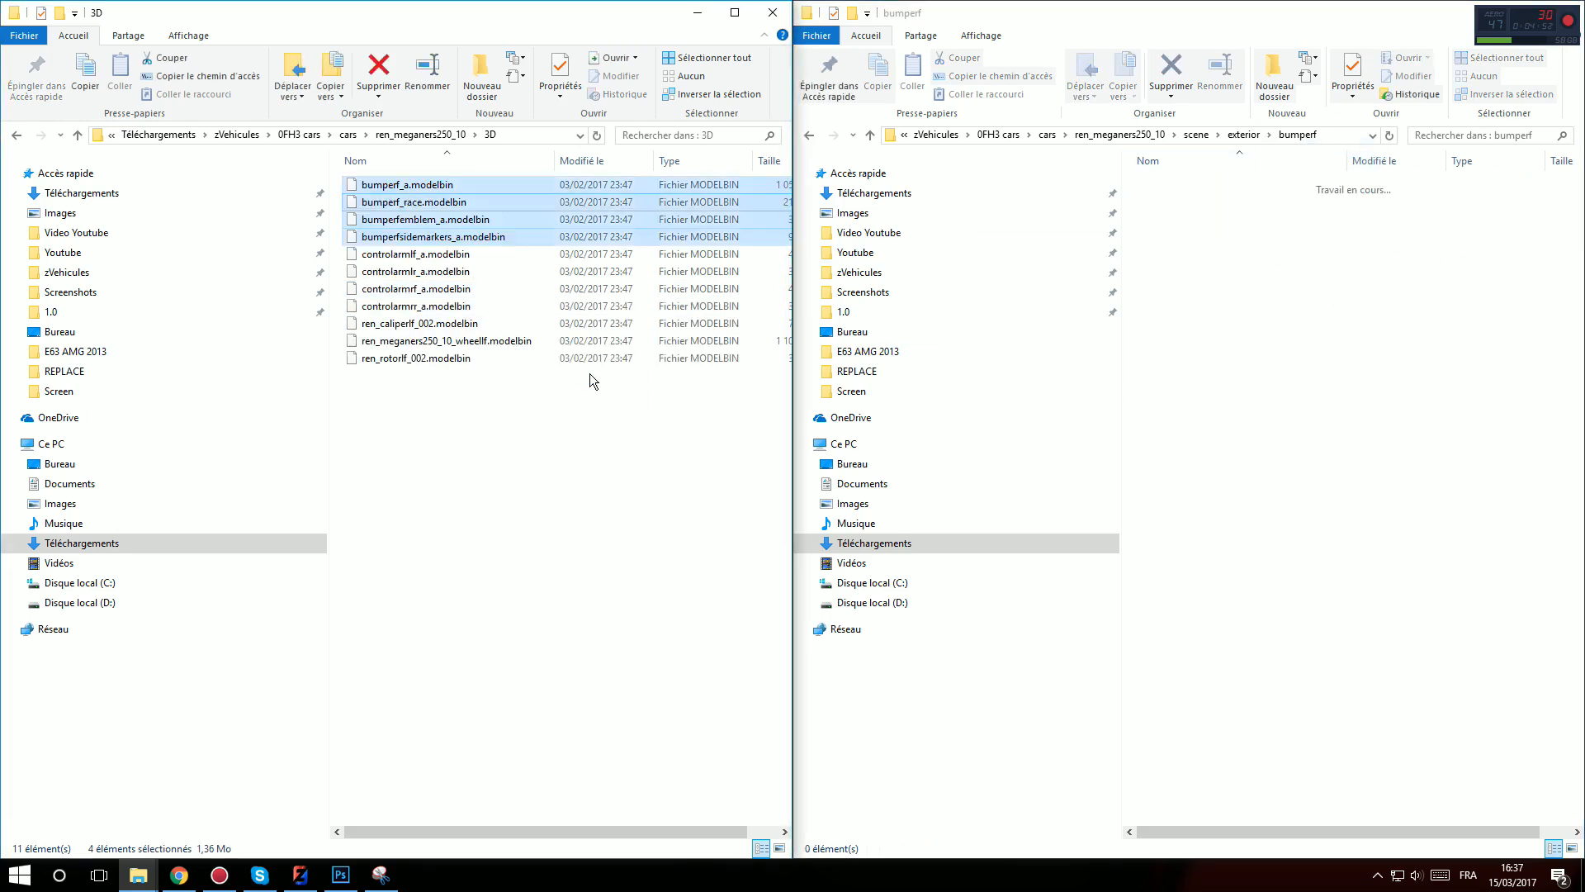
pyautogui.click(590, 373)
pyautogui.hotkey('alt', 'Left')
pyautogui.click(1316, 274)
pyautogui.hotkey('alt', 'Left')
# Move bumperr_a, bumperrsidemarkers_a and trunkbay_a from the bumperr folder into the 3D folder
pyautogui.doubleClick(1173, 202)
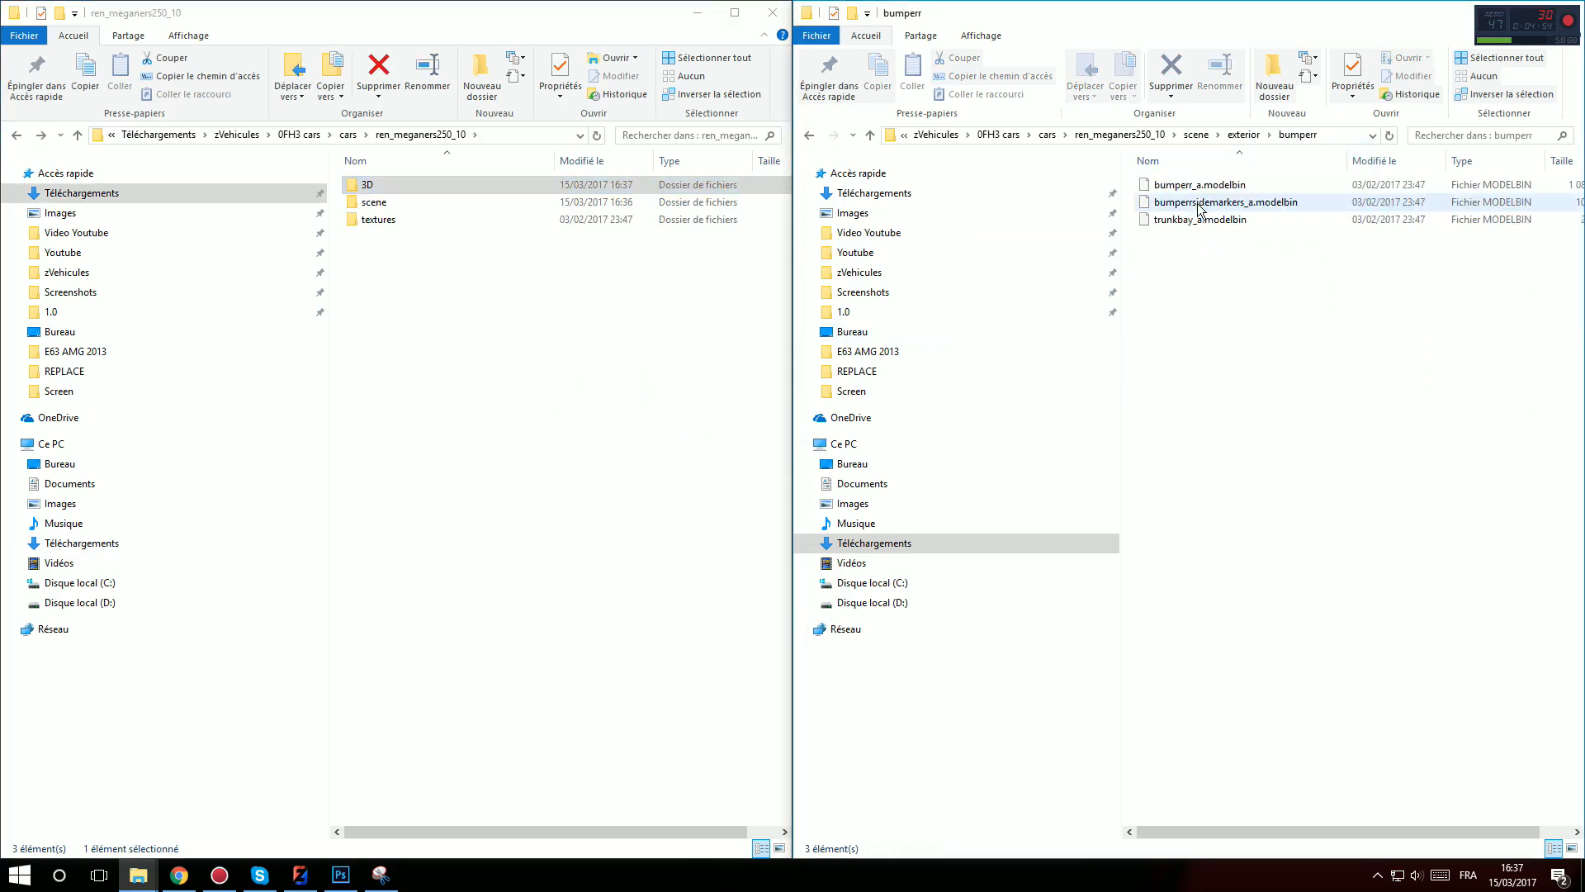
pyautogui.moveTo(1288, 247); pyautogui.dragTo(495, 190)
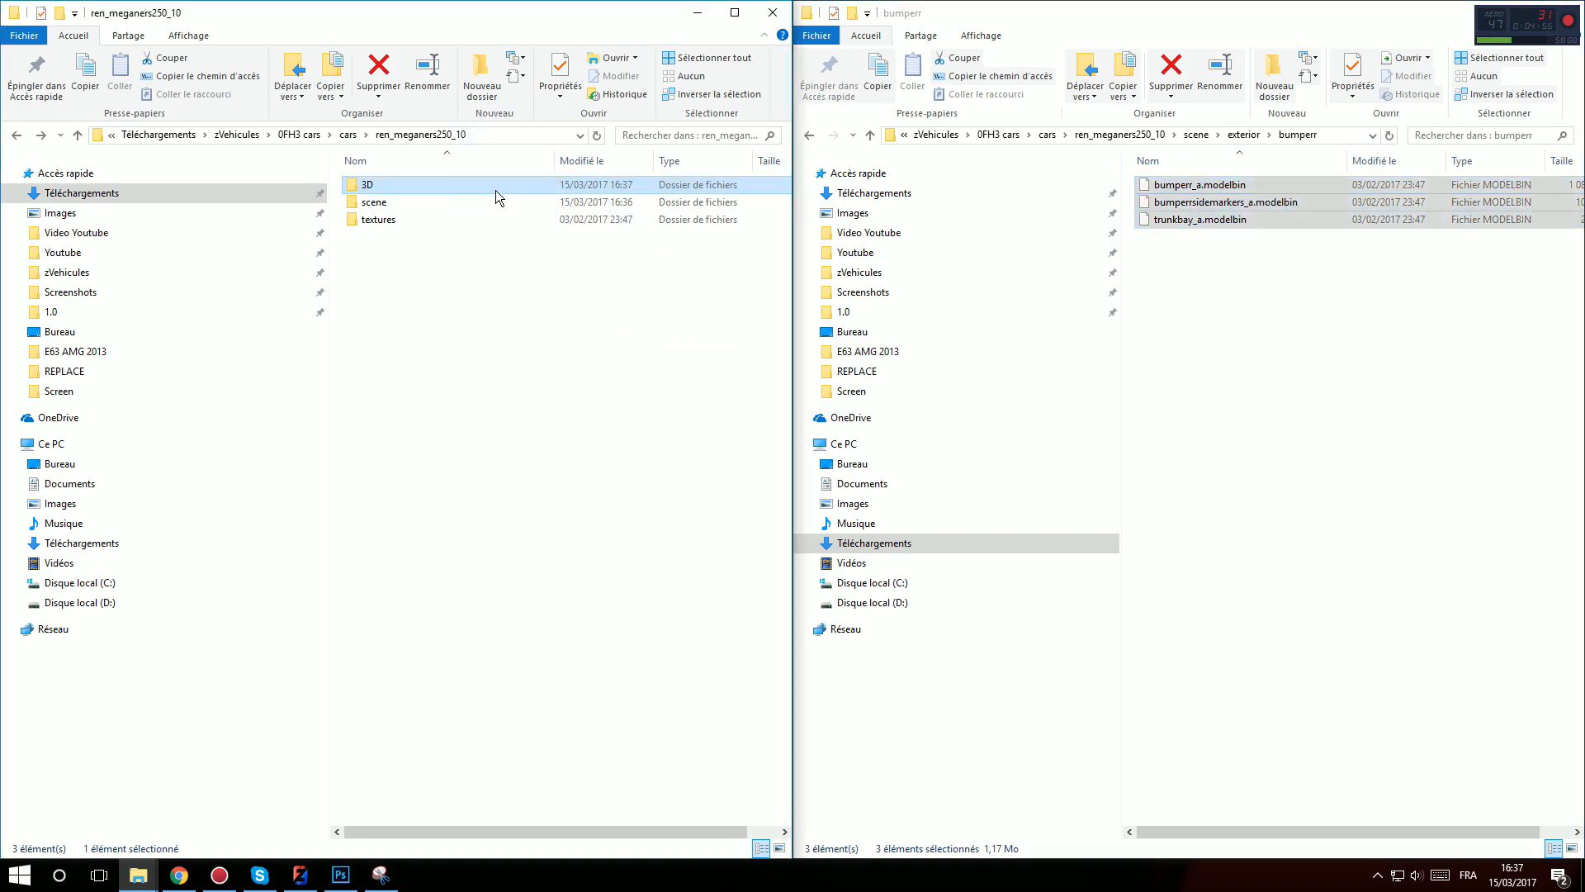
pyautogui.doubleClick(510, 184)
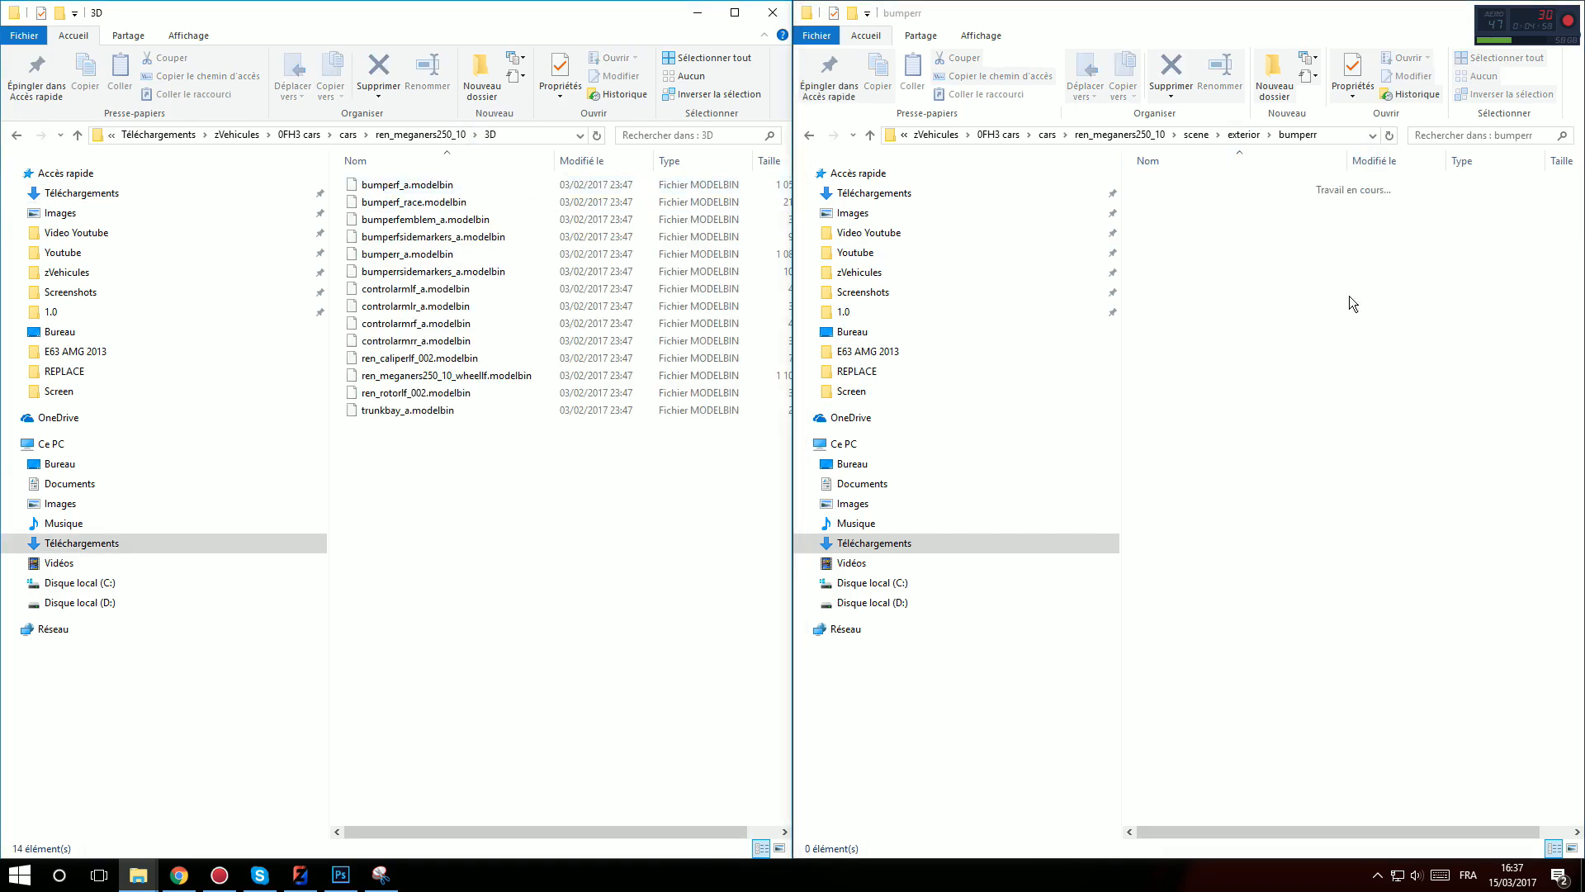
pyautogui.click(1329, 277)
pyautogui.hotkey('alt', 'Left')
# Move bumperframef_a, exhaust_a and undercarriage_a from the chassis folder into the 3D folder
pyautogui.click(1219, 223)
pyautogui.doubleClick(1219, 223)
pyautogui.moveTo(1224, 272); pyautogui.dragTo(1176, 174)
pyautogui.moveTo(1197, 201); pyautogui.dragTo(626, 555)
pyautogui.click(586, 528)
pyautogui.click(1365, 320)
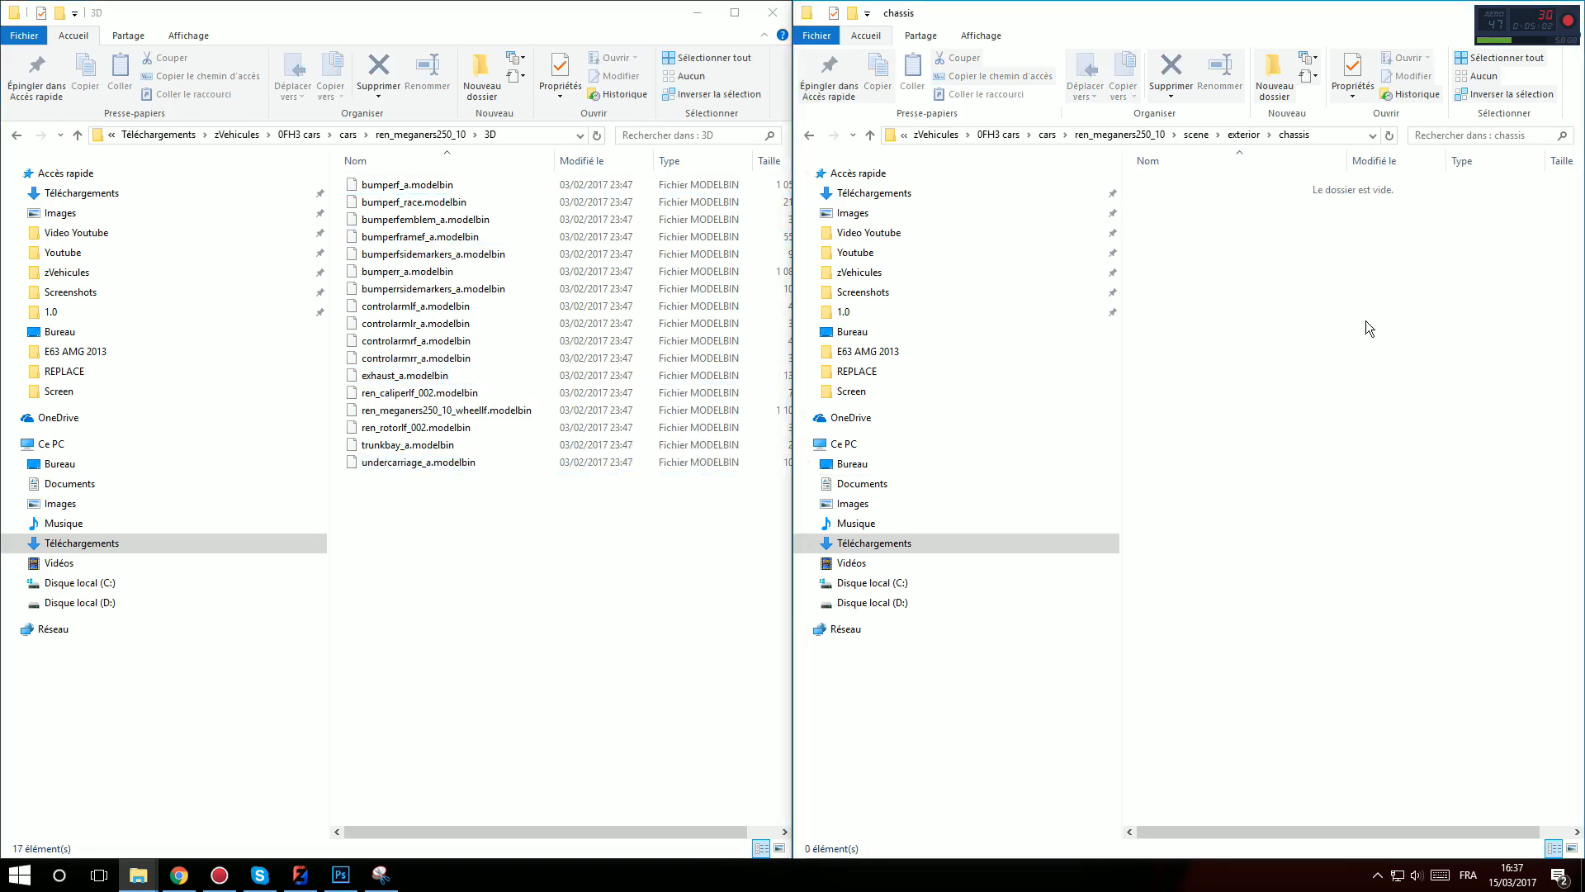
pyautogui.hotkey('alt', 'Left')
# Move the door handle, door jamb, mirror base and two wing mirror modelbin files from the doors folder into 3D
pyautogui.doubleClick(1193, 251)
pyautogui.hotkey('alt', 'Left')
pyautogui.doubleClick(1180, 238)
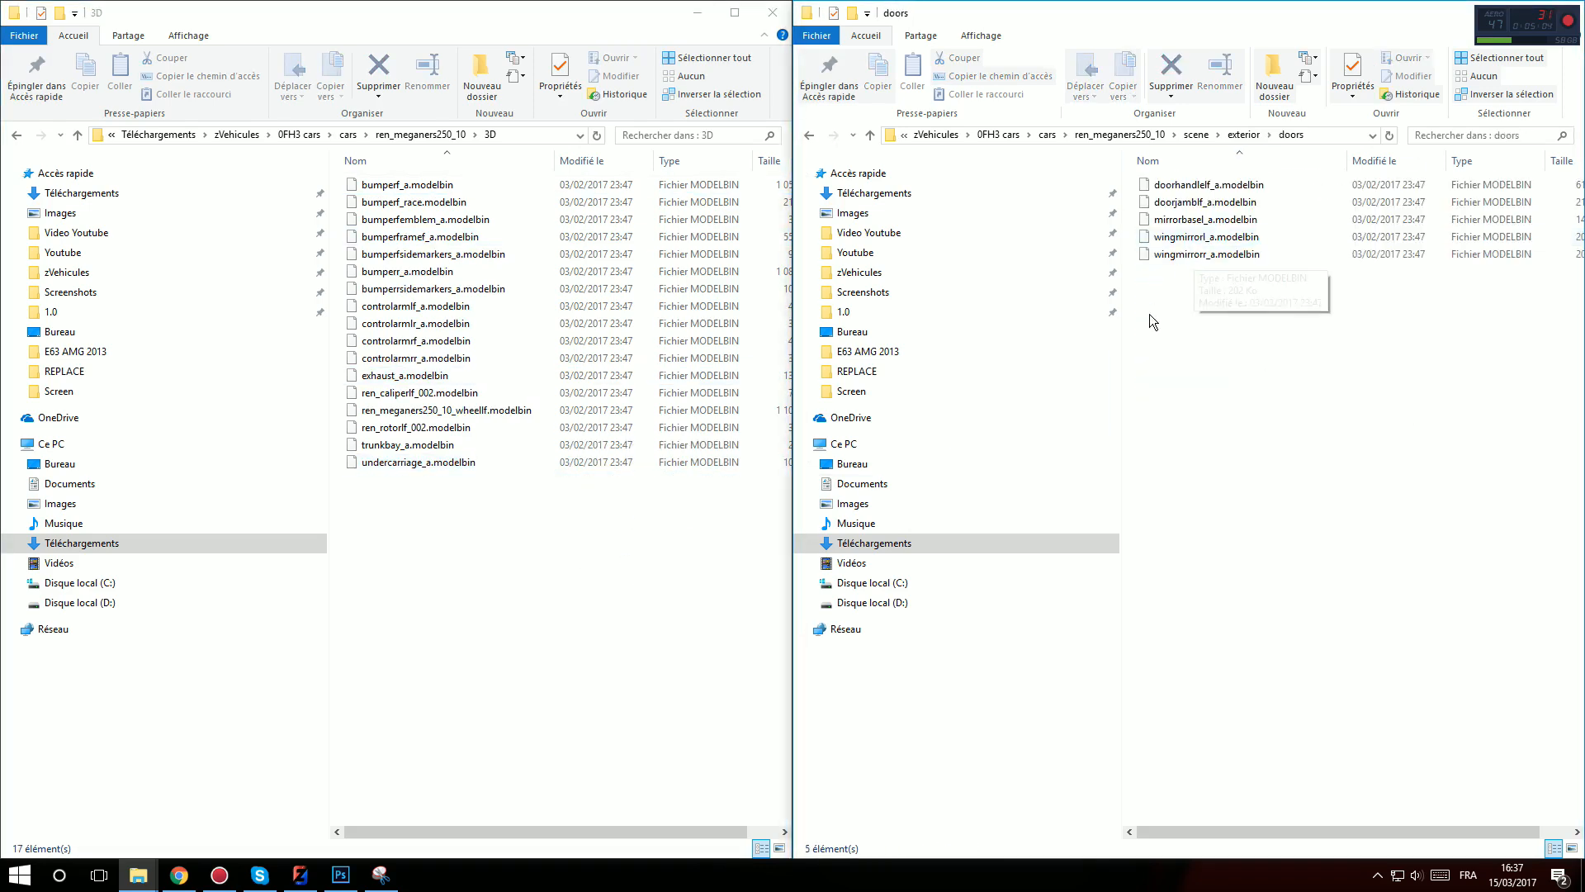
pyautogui.moveTo(1150, 313); pyautogui.dragTo(590, 543)
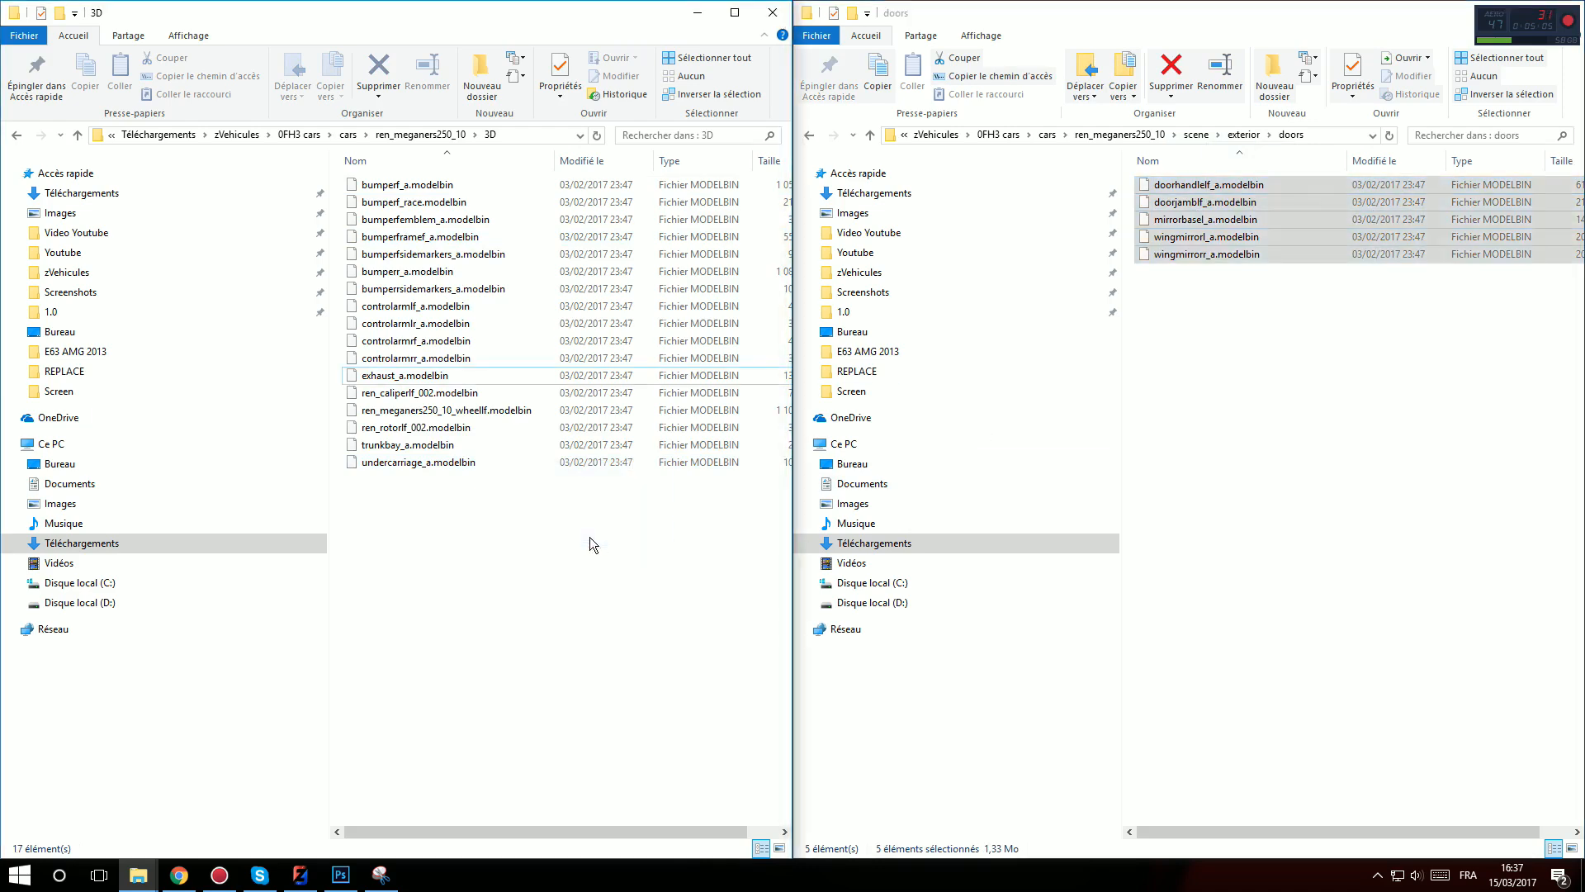
pyautogui.click(586, 582)
pyautogui.click(1295, 294)
pyautogui.hotkey('alt', 'Left')
# In the engine folder, permanently delete the modelbins text file
pyautogui.doubleClick(1189, 253)
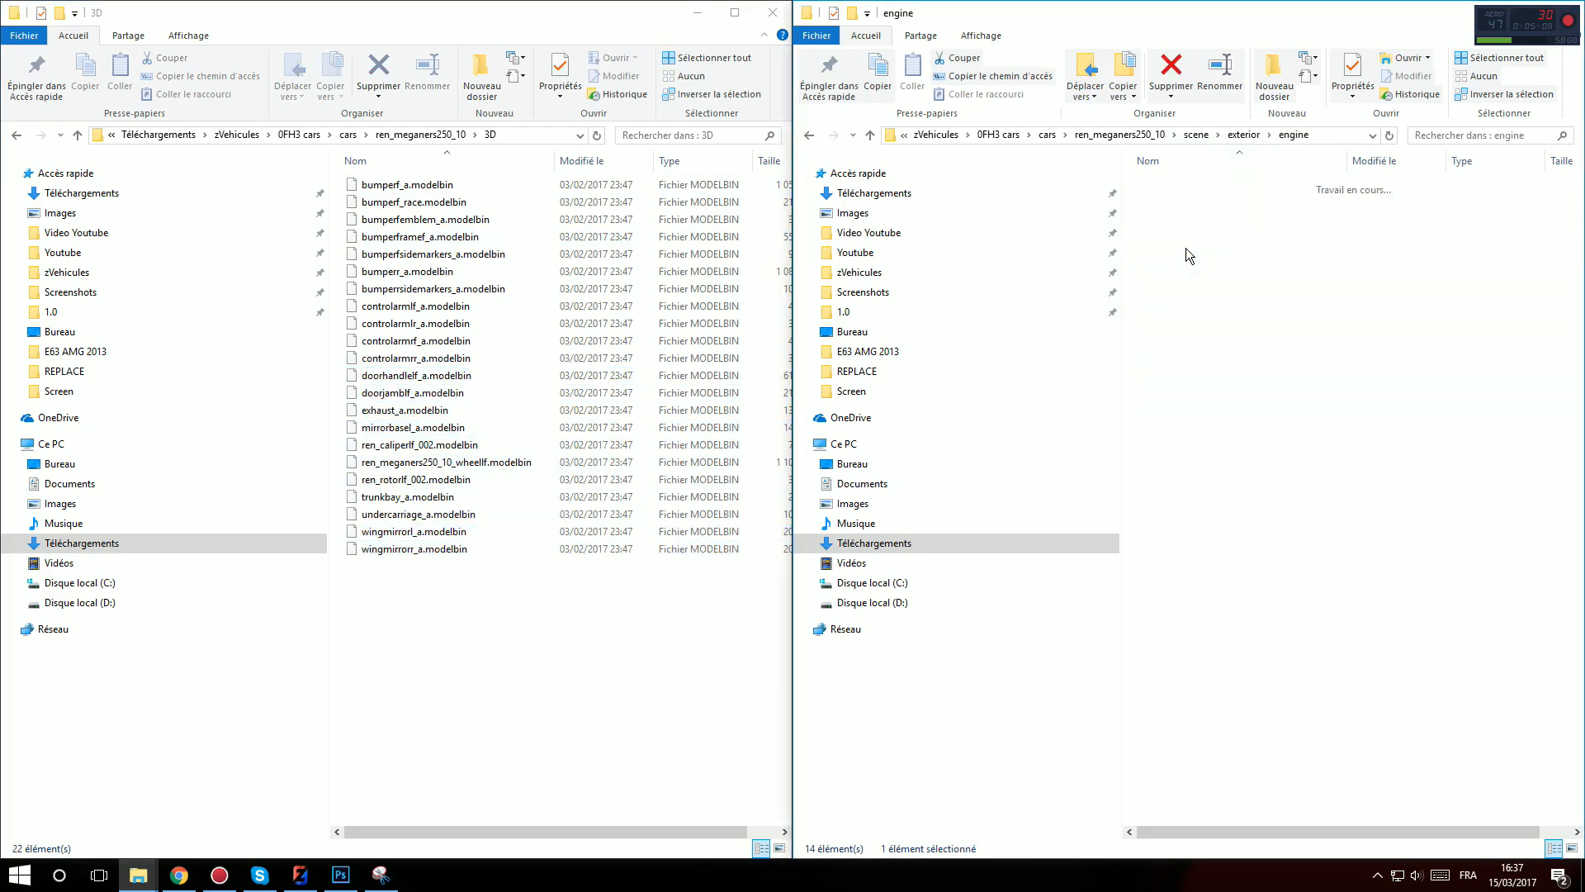
pyautogui.moveTo(1267, 247); pyautogui.dragTo(1182, 208)
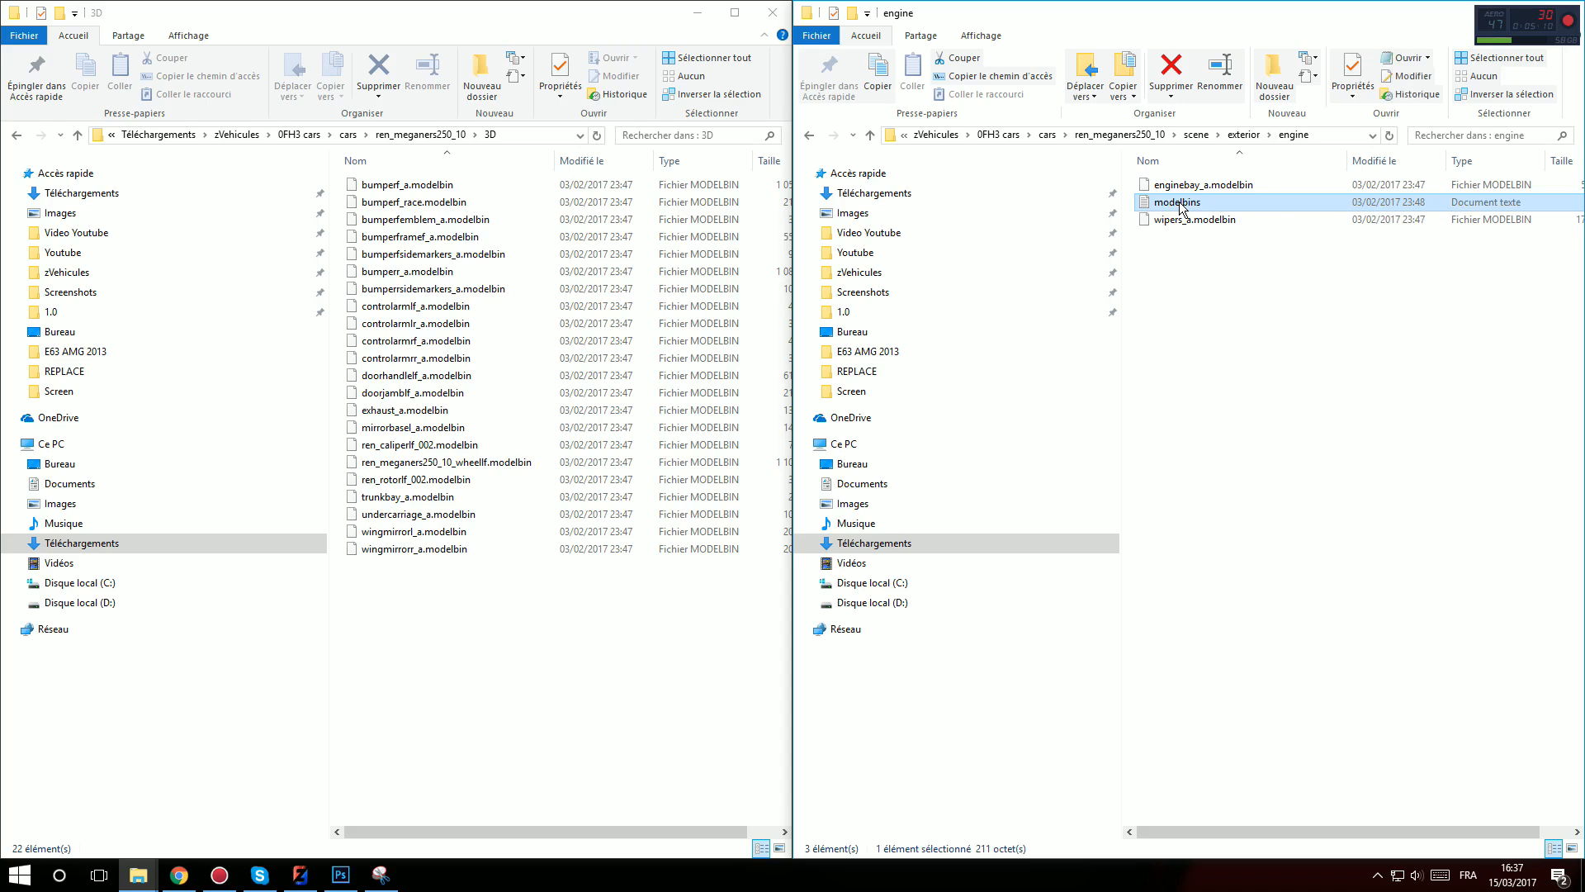
pyautogui.hotkey('shift', 'Delete')
pyautogui.press('Return')
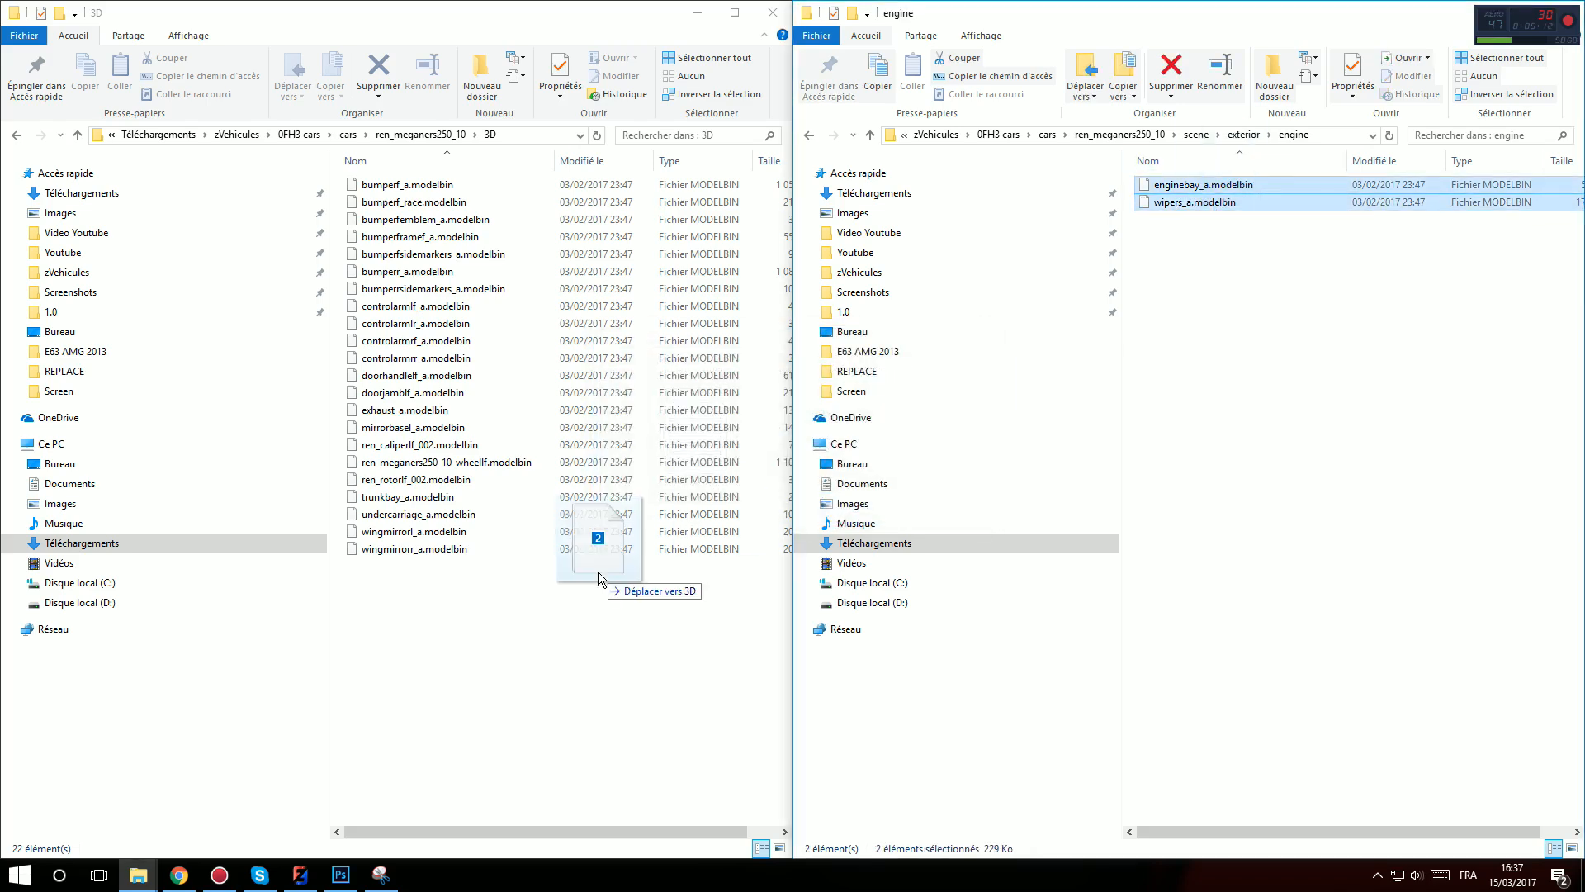
# Move enginebay_a.modelbin and wipers_a.modelbin into the 3D folder and return to the exterior folder
pyautogui.moveTo(598, 572); pyautogui.dragTo(593, 611)
pyautogui.click(611, 610)
pyautogui.click(1329, 322)
pyautogui.hotkey('alt', 'Left')
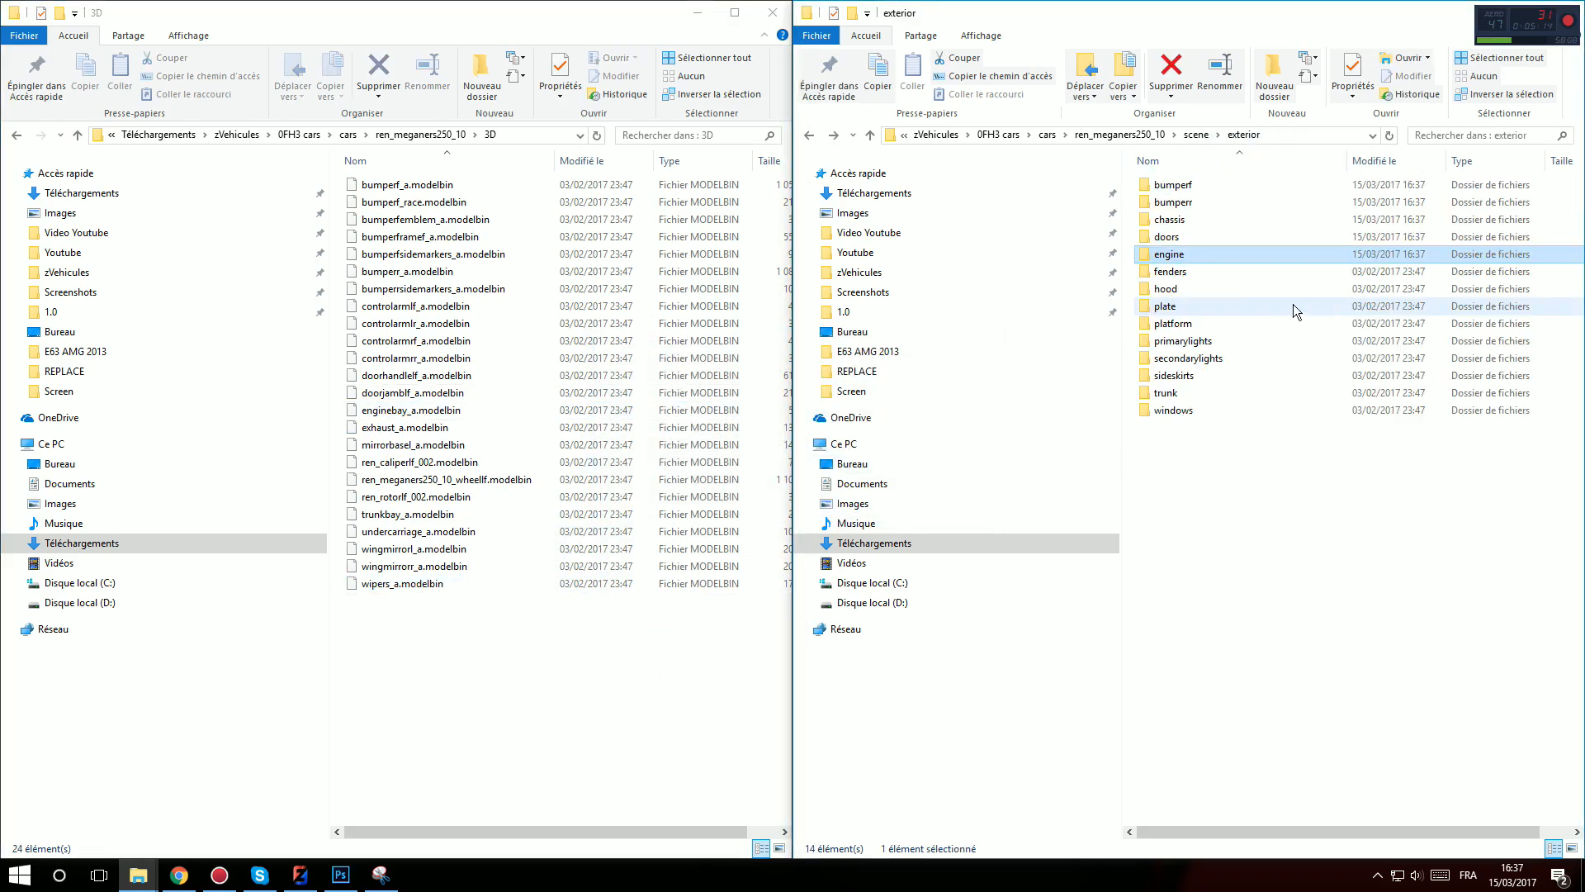
# Move fenders_a.modelbin from the fenders folder into the 3D folder
pyautogui.doubleClick(1209, 272)
pyautogui.moveTo(1197, 184); pyautogui.dragTo(499, 664)
pyautogui.click(1414, 362)
pyautogui.hotkey('alt', 'Left')
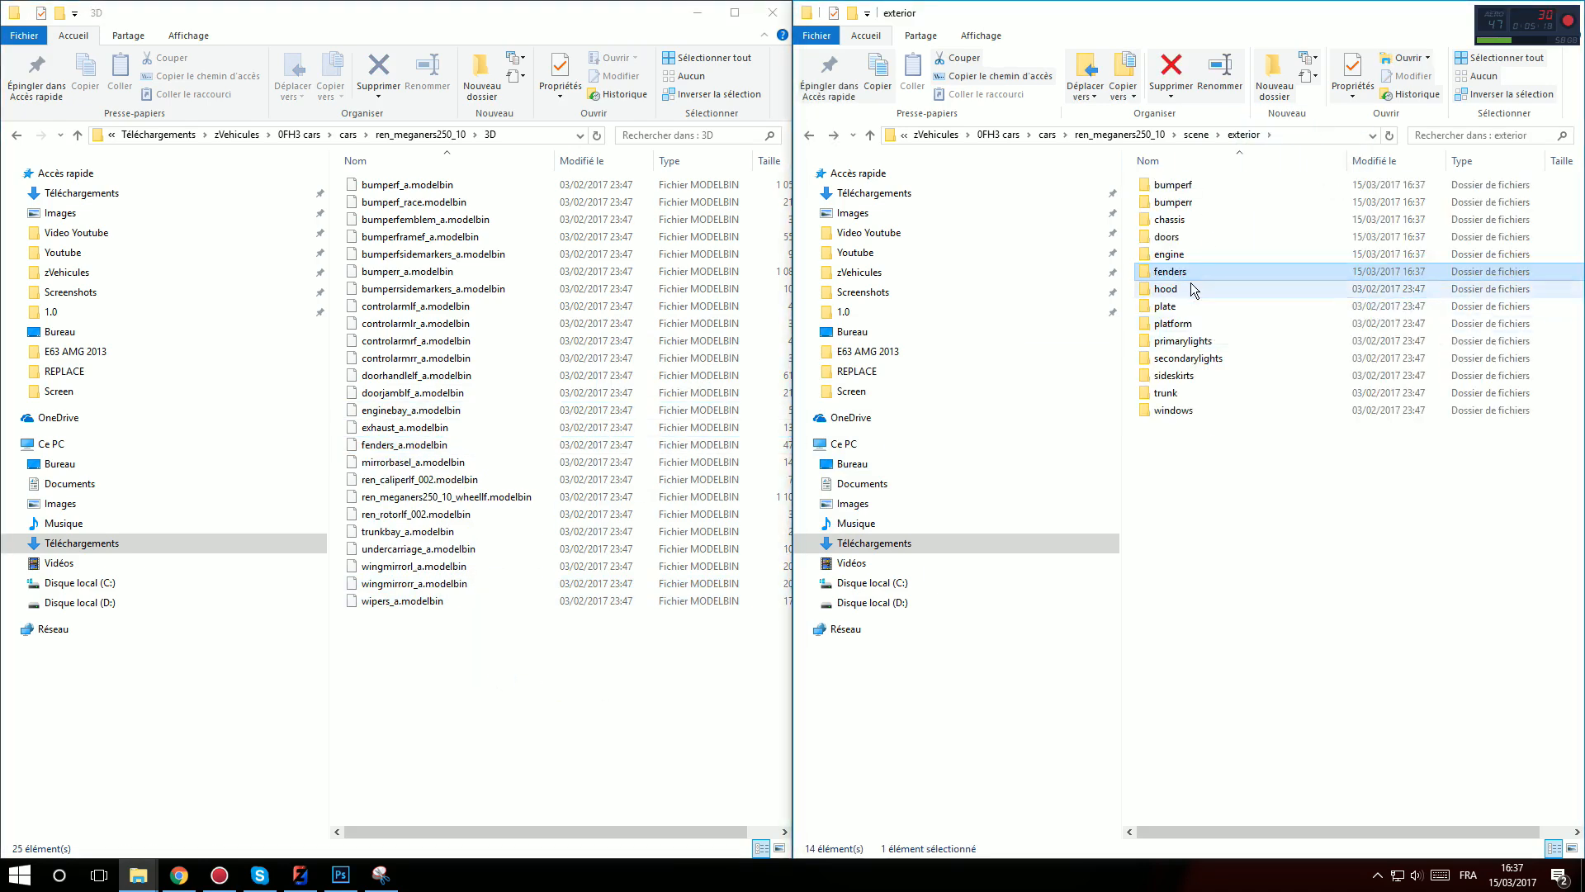
# Move hood_a, hoodbadge_a and hoodliner_a from the hood folder into the 3D folder
pyautogui.doubleClick(1191, 282)
pyautogui.moveTo(1214, 256); pyautogui.dragTo(1305, 183)
pyautogui.moveTo(1197, 202); pyautogui.dragTo(571, 724)
pyautogui.click(571, 723)
pyautogui.click(1489, 399)
pyautogui.hotkey('alt', 'Left')
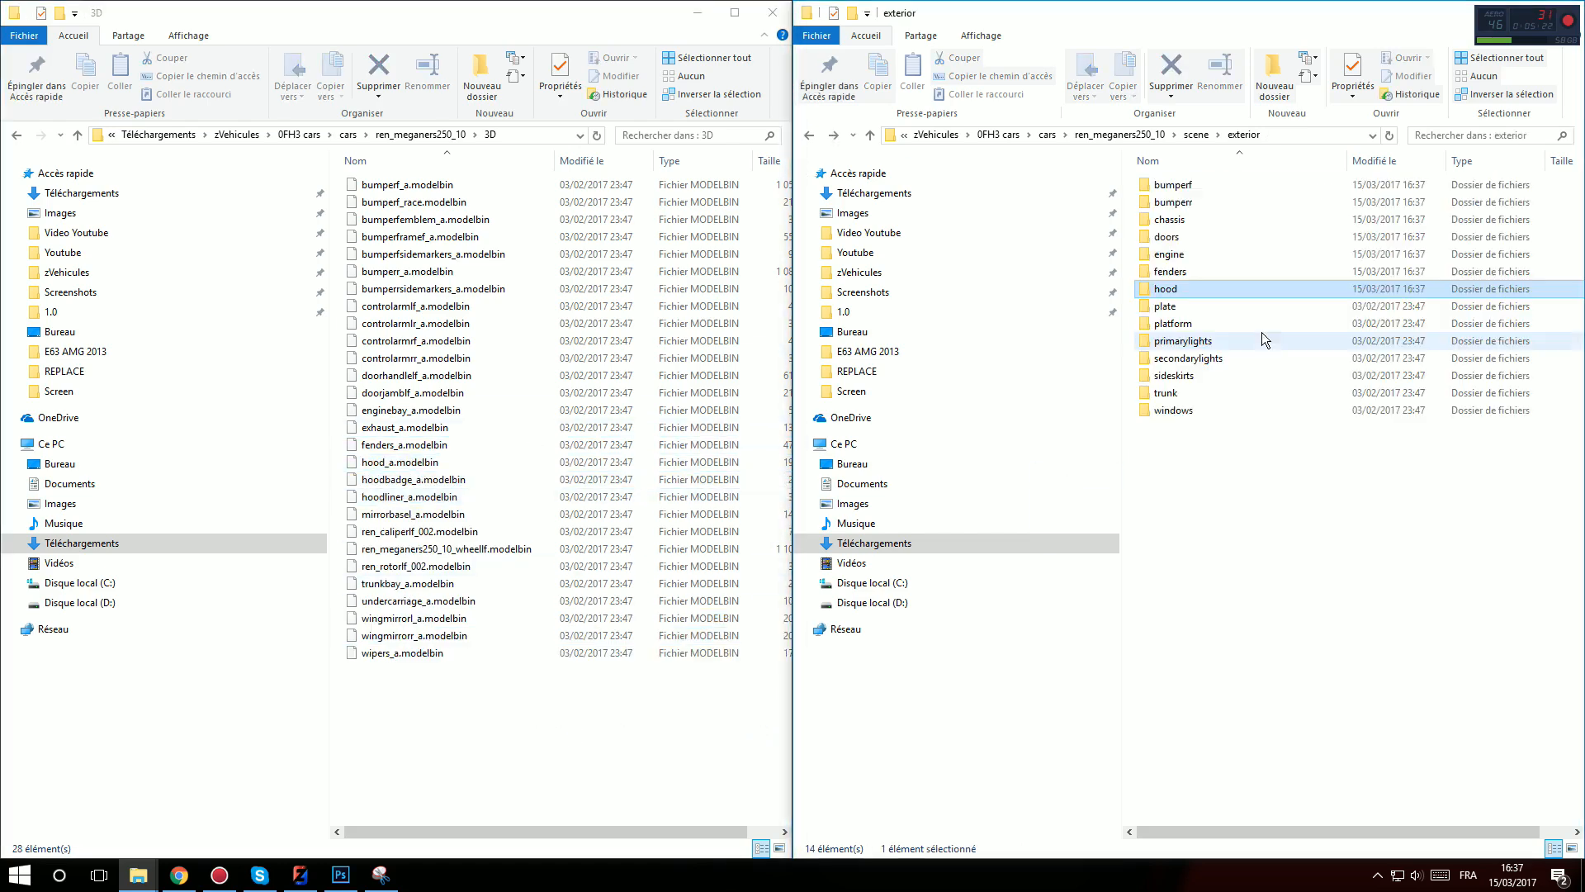
# Move plateeu_a and platelighteu_a from the plate folder into the 3D folder and return to the exterior folder
pyautogui.doubleClick(1222, 307)
pyautogui.moveTo(1222, 308); pyautogui.dragTo(1212, 192)
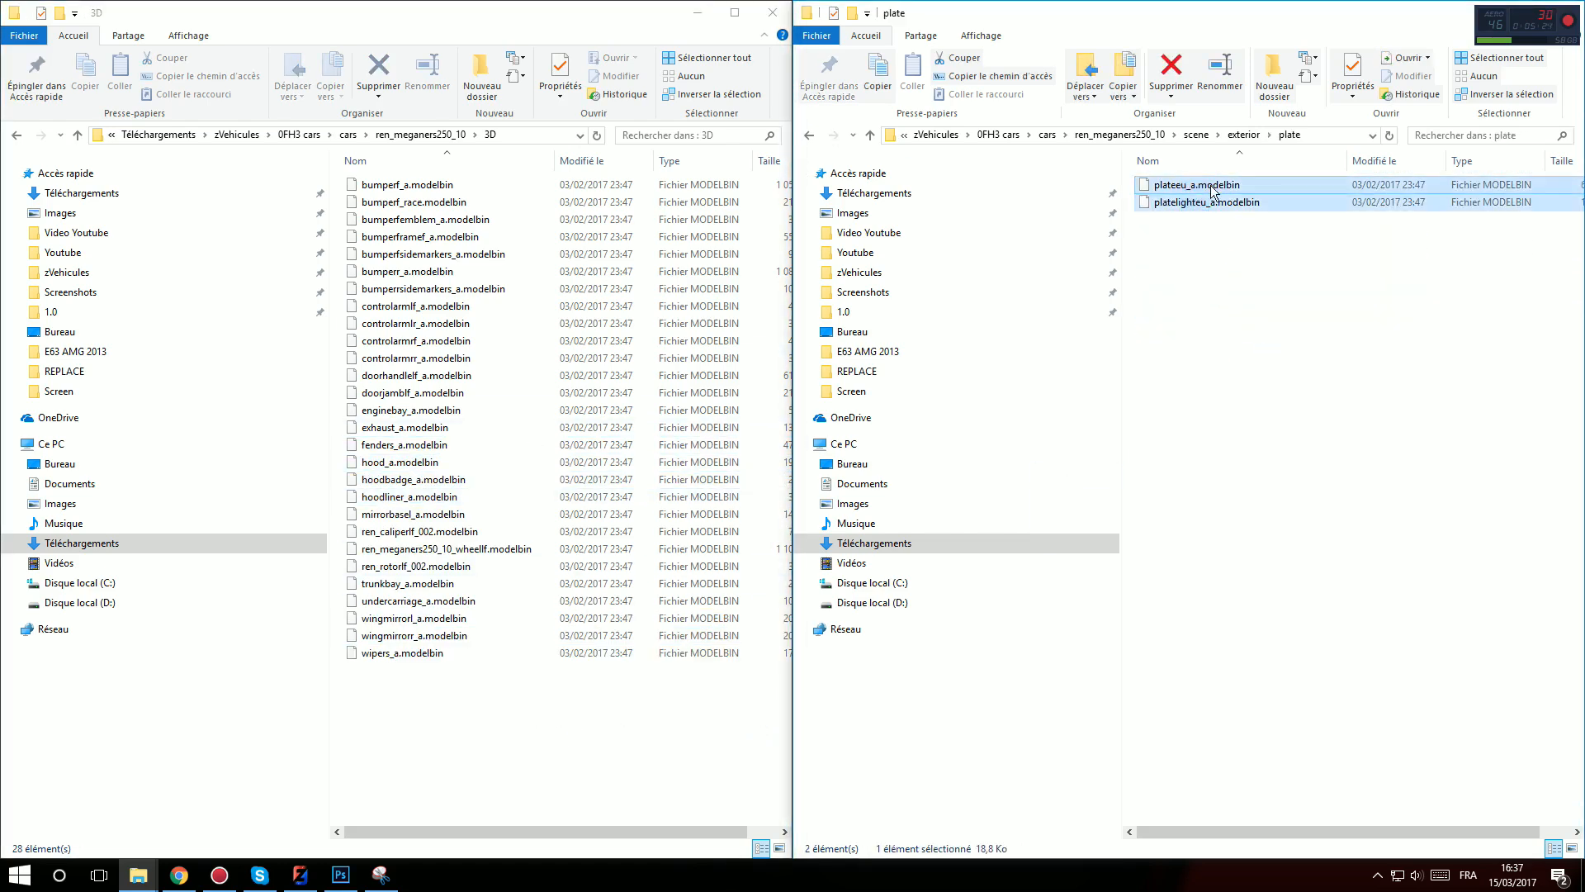
pyautogui.moveTo(527, 733); pyautogui.dragTo(606, 724)
pyautogui.click(1448, 451)
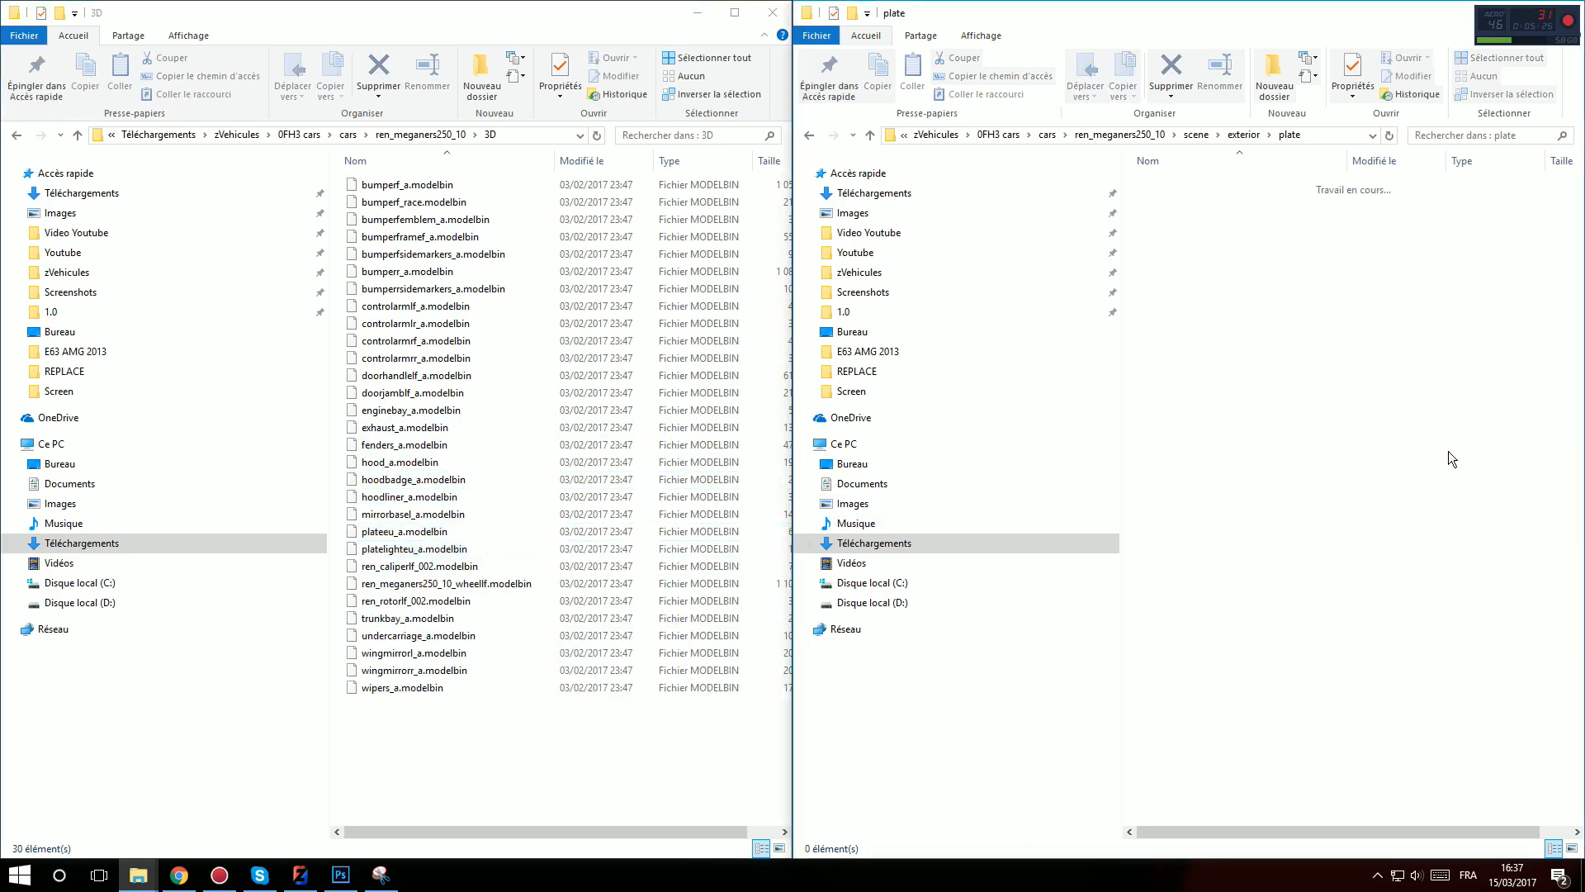
pyautogui.hotkey('alt', 'Left')
# Move body_a and doorsill_a from the platform folder into the 3D folder and return to the exterior folder
pyautogui.doubleClick(1205, 323)
pyautogui.moveTo(1202, 244); pyautogui.dragTo(1182, 206)
pyautogui.moveTo(582, 736); pyautogui.dragTo(581, 742)
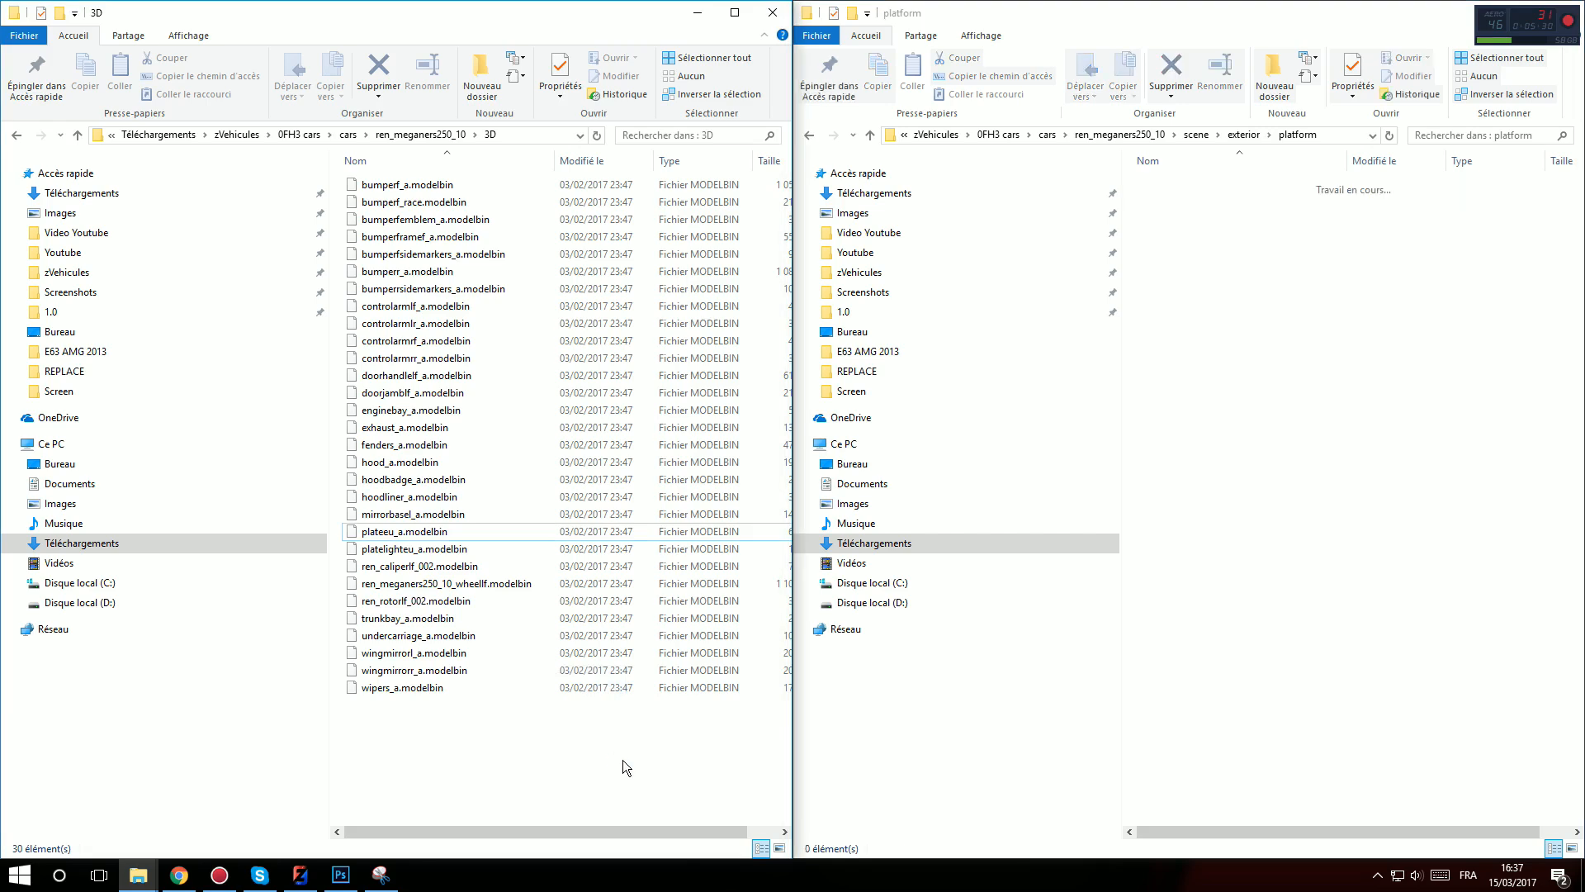
pyautogui.hotkey('alt', 'Left')
# Move all fog light, headlight and headlight glass modelbin files from the primarylights folder into the 3D folder
pyautogui.doubleClick(1224, 340)
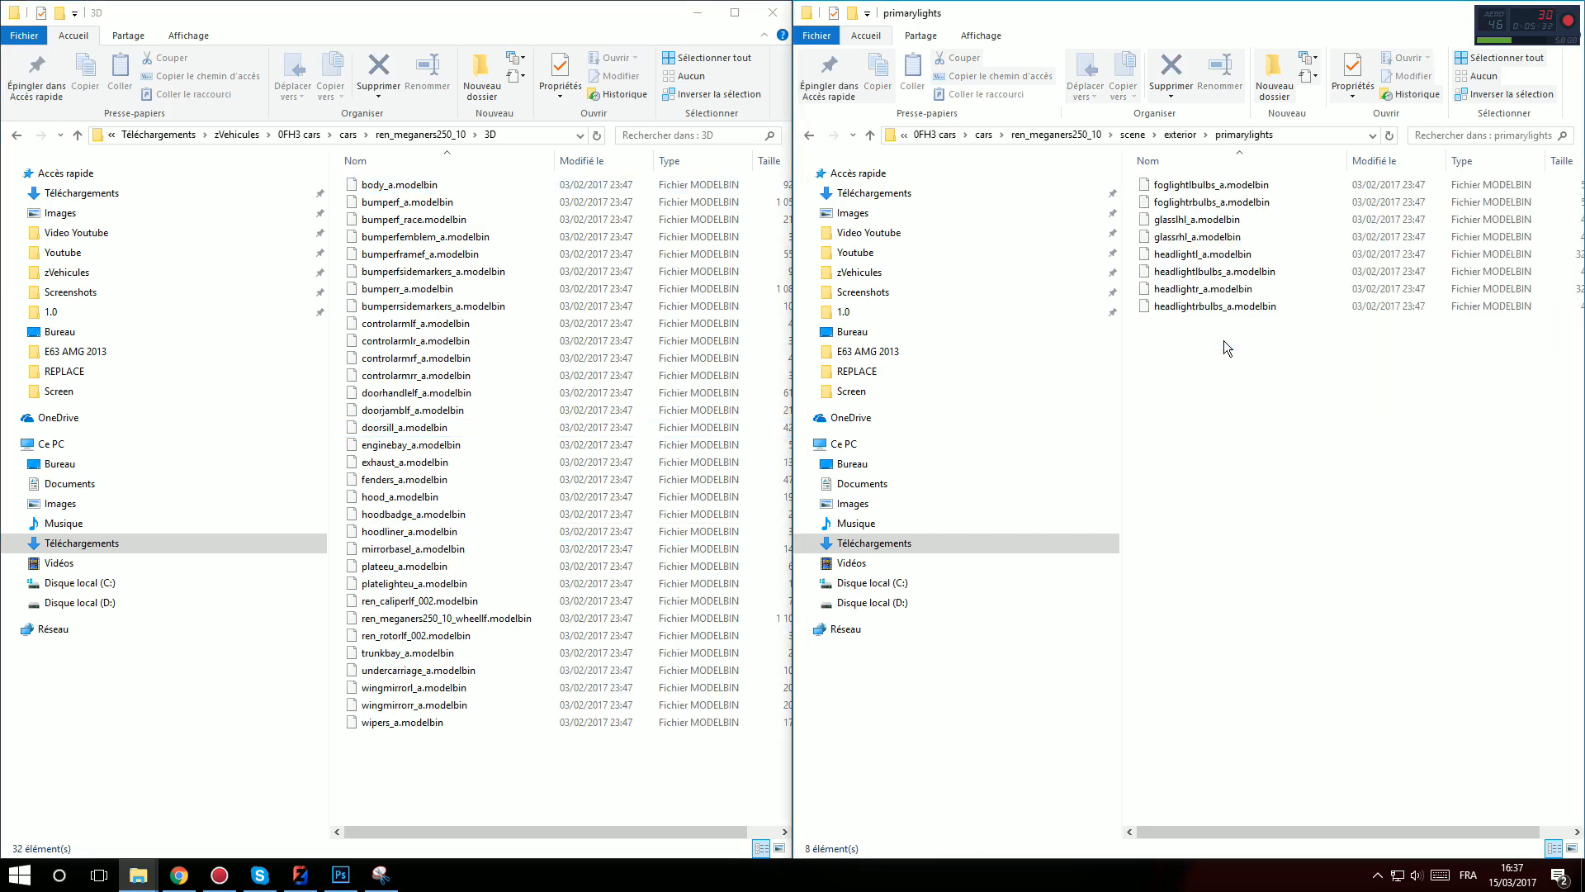
pyautogui.moveTo(1224, 341); pyautogui.dragTo(565, 771)
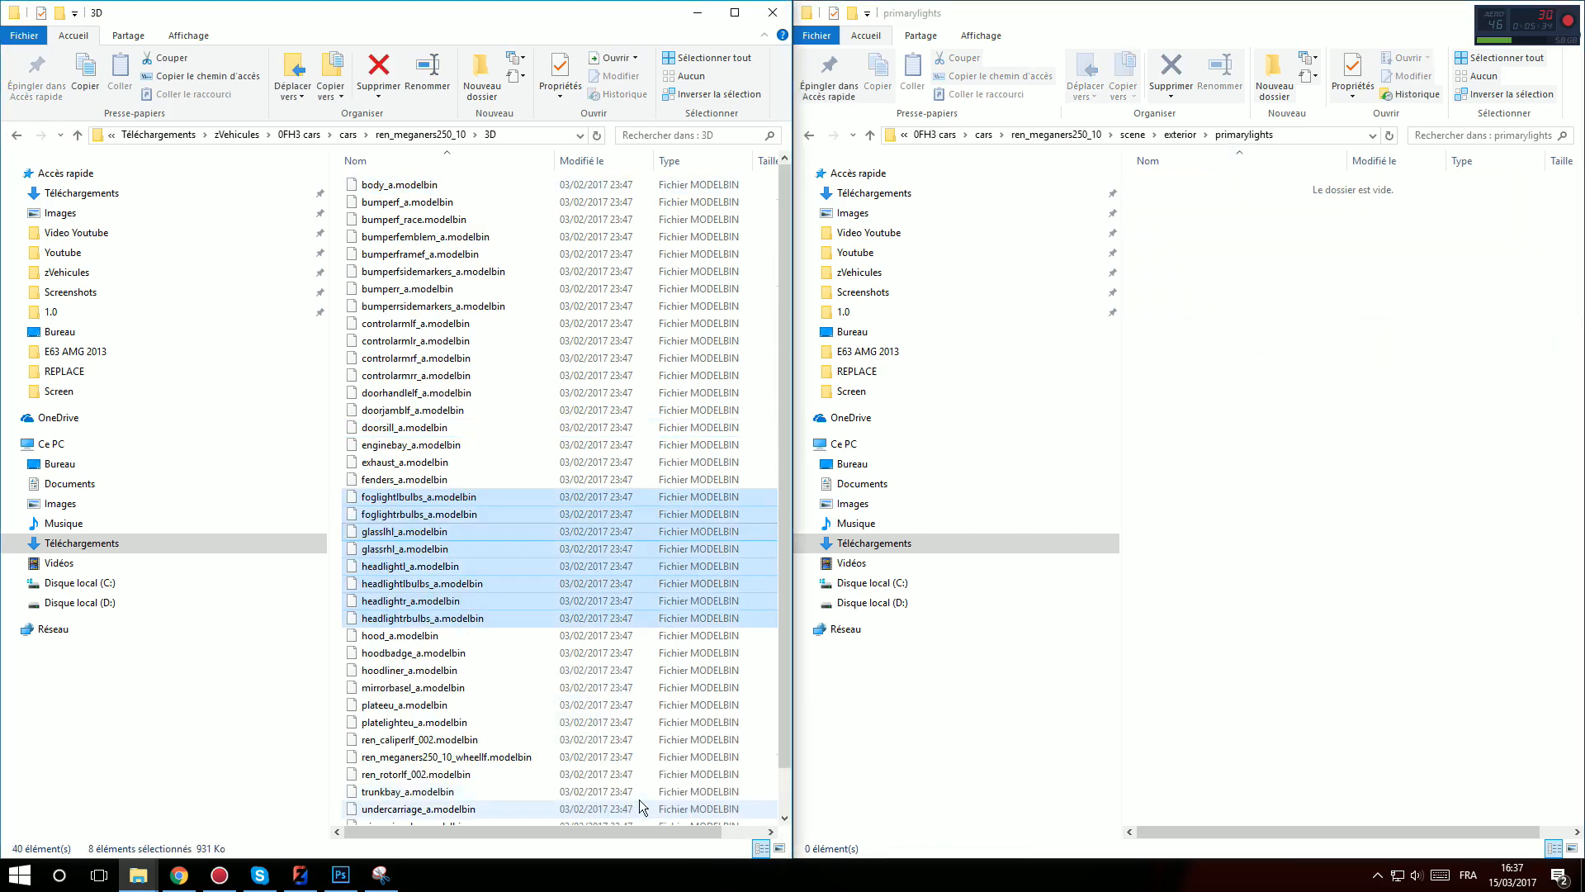
pyautogui.scroll(-1, 639, 801)
pyautogui.click(702, 763)
pyautogui.click(1267, 413)
pyautogui.hotkey('alt', 'Left')
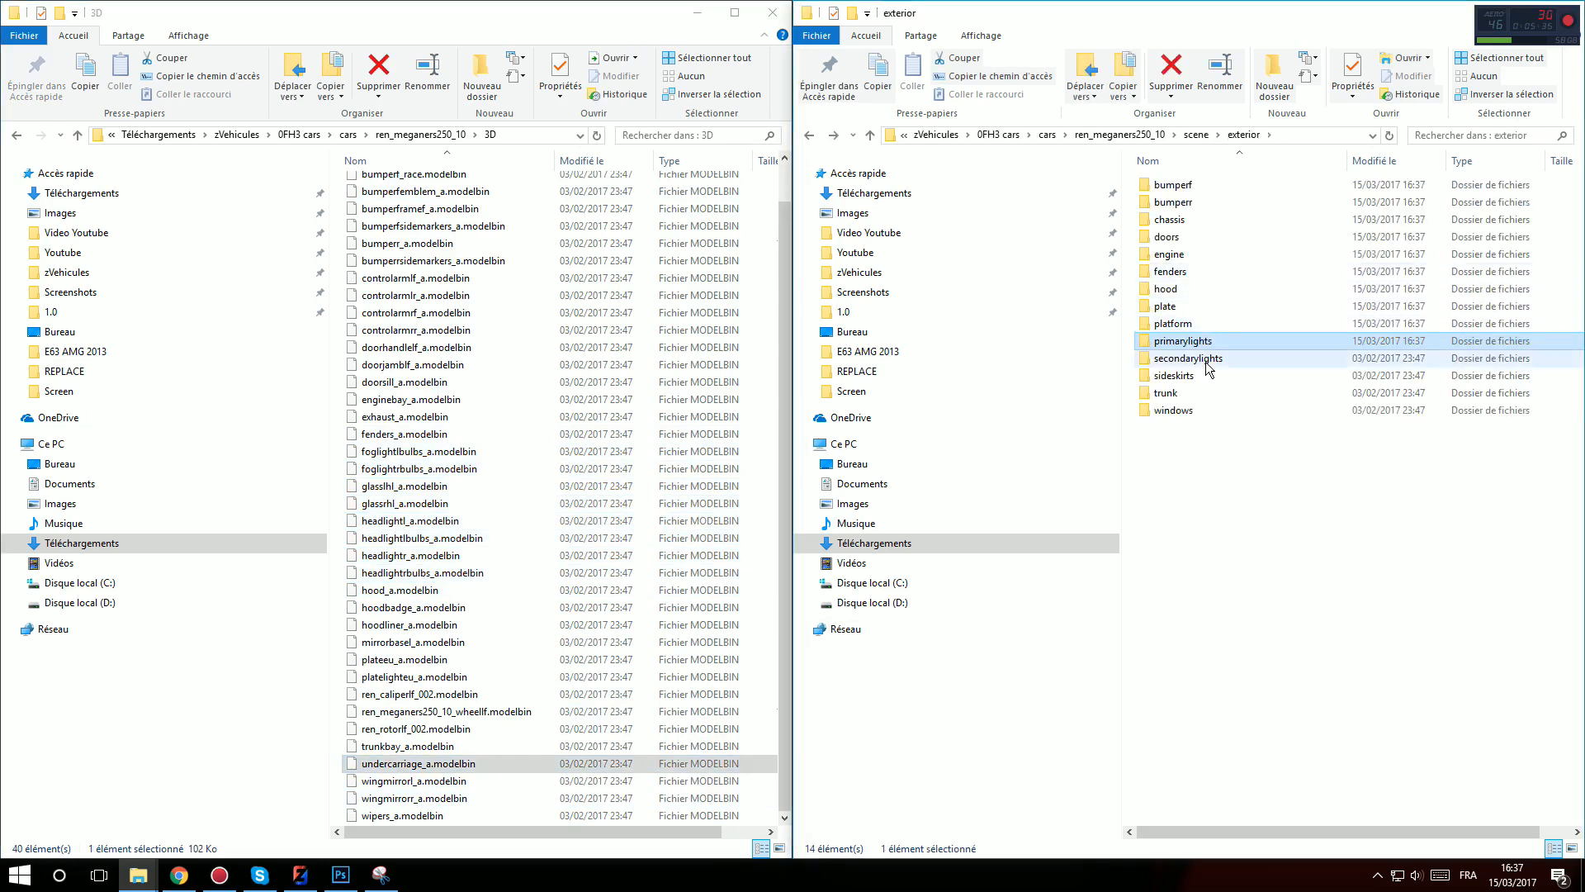
# Move all taillight and rear light glass modelbin files from the secondarylights folder into the 3D folder
pyautogui.doubleClick(1230, 358)
pyautogui.moveTo(1238, 344); pyautogui.dragTo(619, 413)
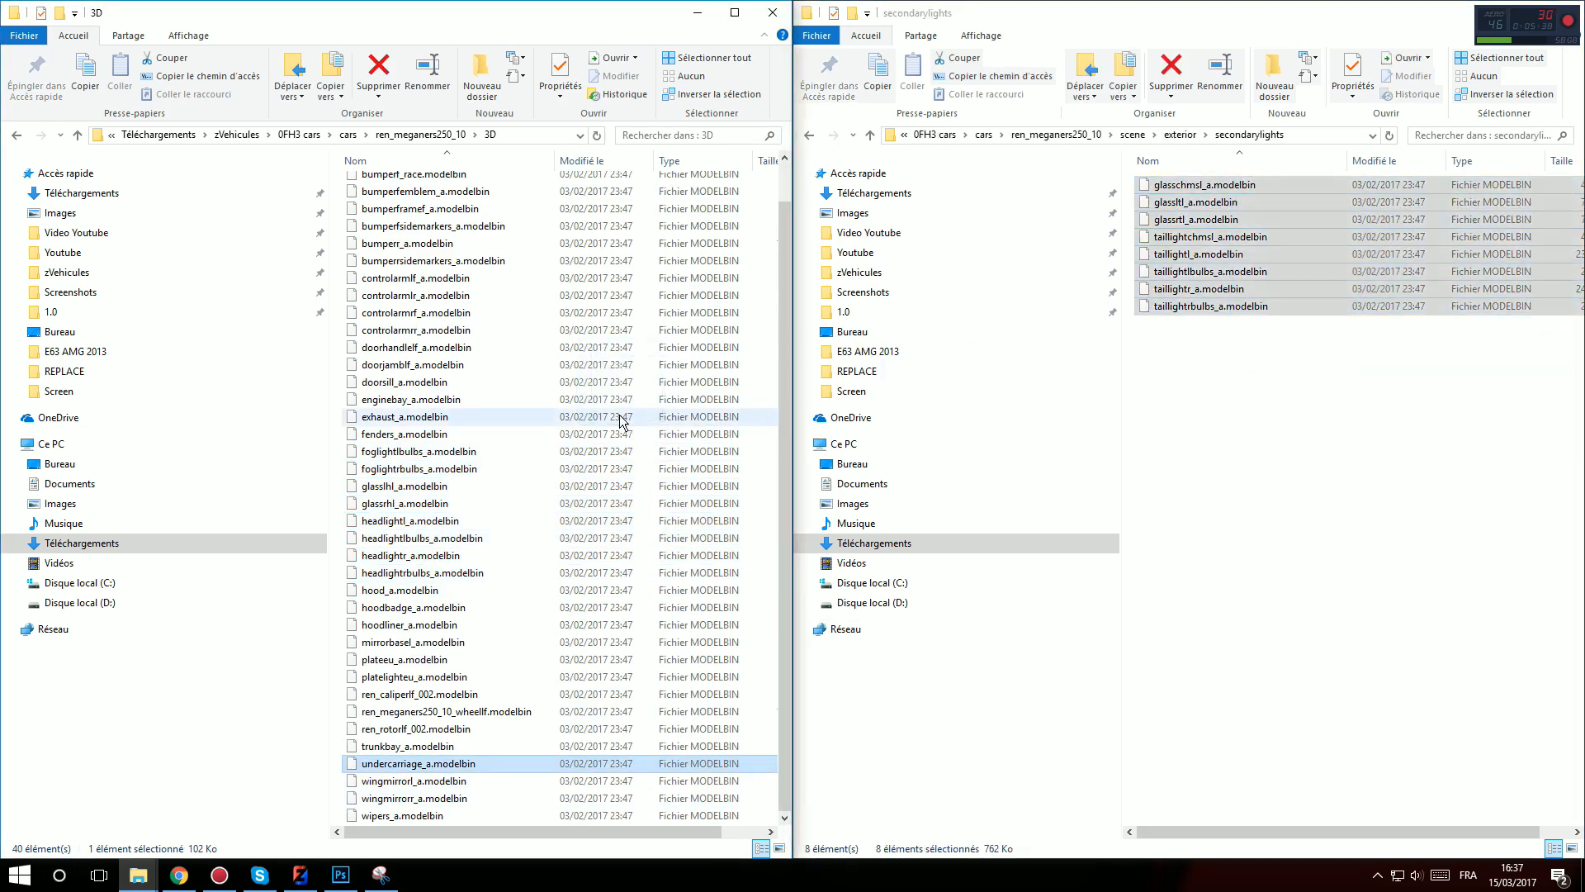
pyautogui.click(1358, 448)
pyautogui.hotkey('alt', 'Left')
# Move skirtl_a.modelbin from the sideskirts folder into the 3D folder and return to the exterior folder
pyautogui.doubleClick(1220, 373)
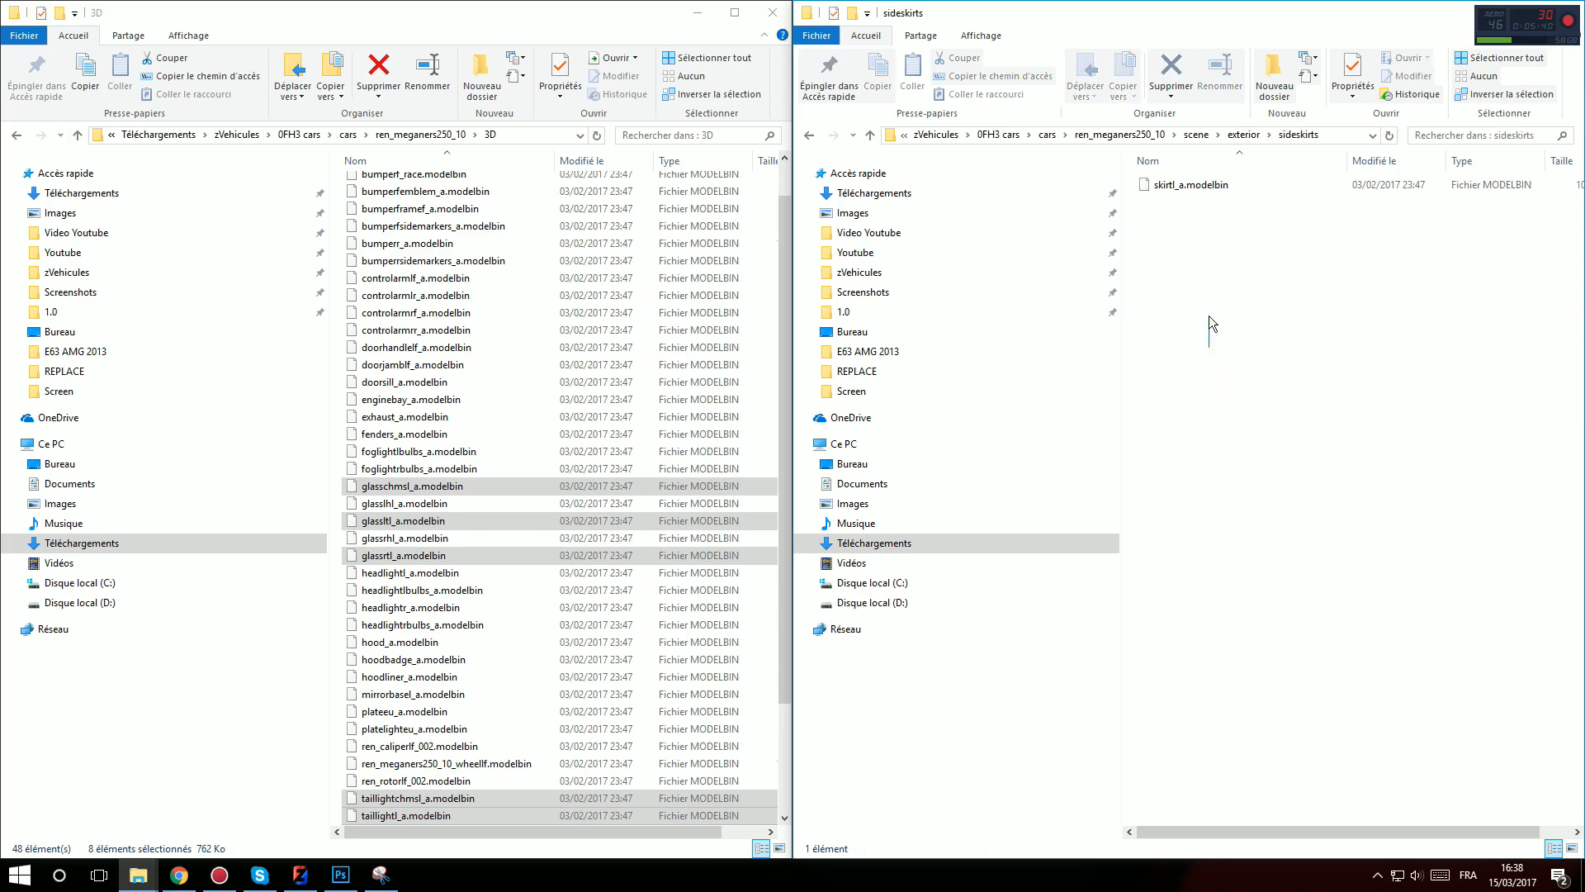
pyautogui.click(1199, 184)
pyautogui.moveTo(1186, 286); pyautogui.dragTo(545, 399)
pyautogui.hotkey('alt', 'Left')
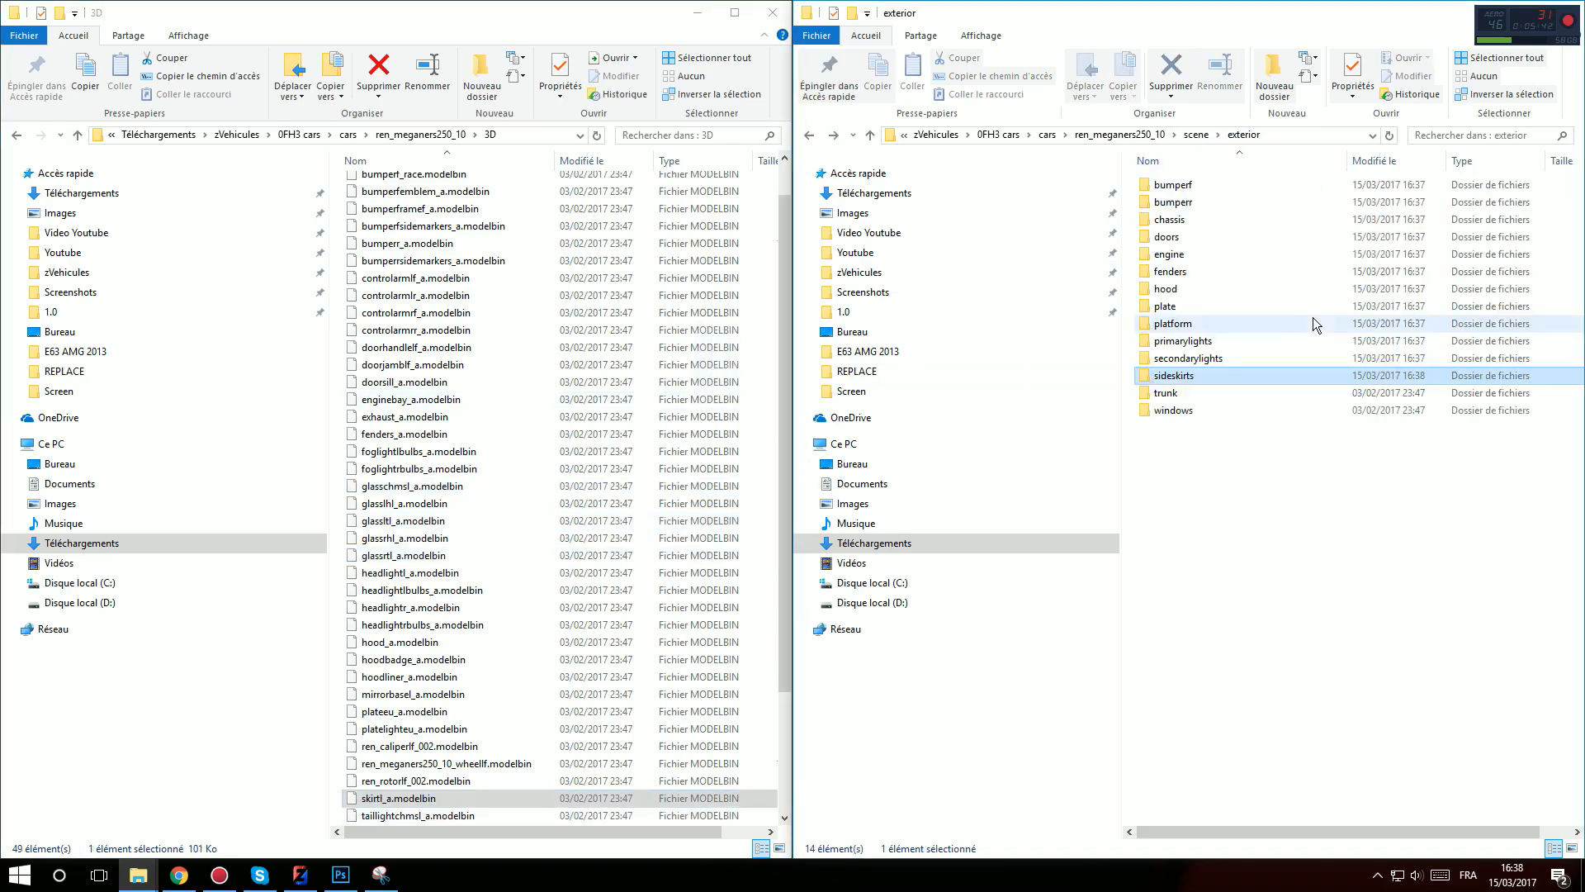
# Move all modelbin files from the trunk folder into the 3D folder and return to the exterior folder
pyautogui.doubleClick(1250, 320)
pyautogui.moveTo(1250, 320); pyautogui.dragTo(1156, 178)
pyautogui.moveTo(1197, 237); pyautogui.dragTo(661, 400)
pyautogui.hotkey('alt', 'Left')
# Move the six glass modelbin files from the windows folder into the 3D folder
pyautogui.doubleClick(1189, 410)
pyautogui.moveTo(1246, 333); pyautogui.dragTo(1152, 177)
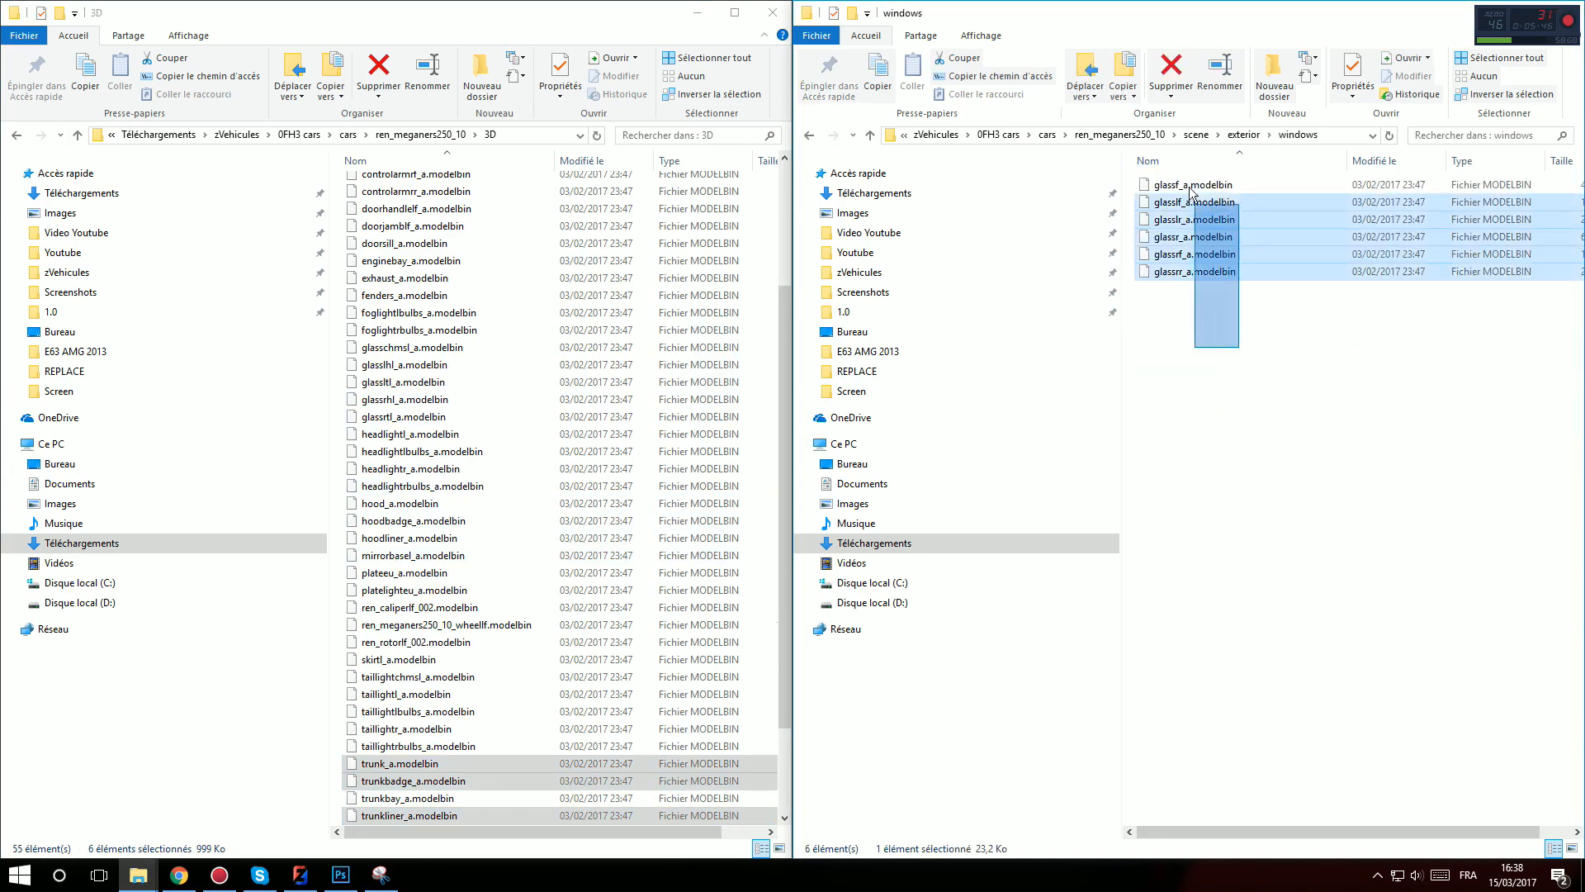
pyautogui.moveTo(1197, 236); pyautogui.dragTo(636, 390)
pyautogui.click(1271, 360)
pyautogui.hotkey('alt', 'Left')
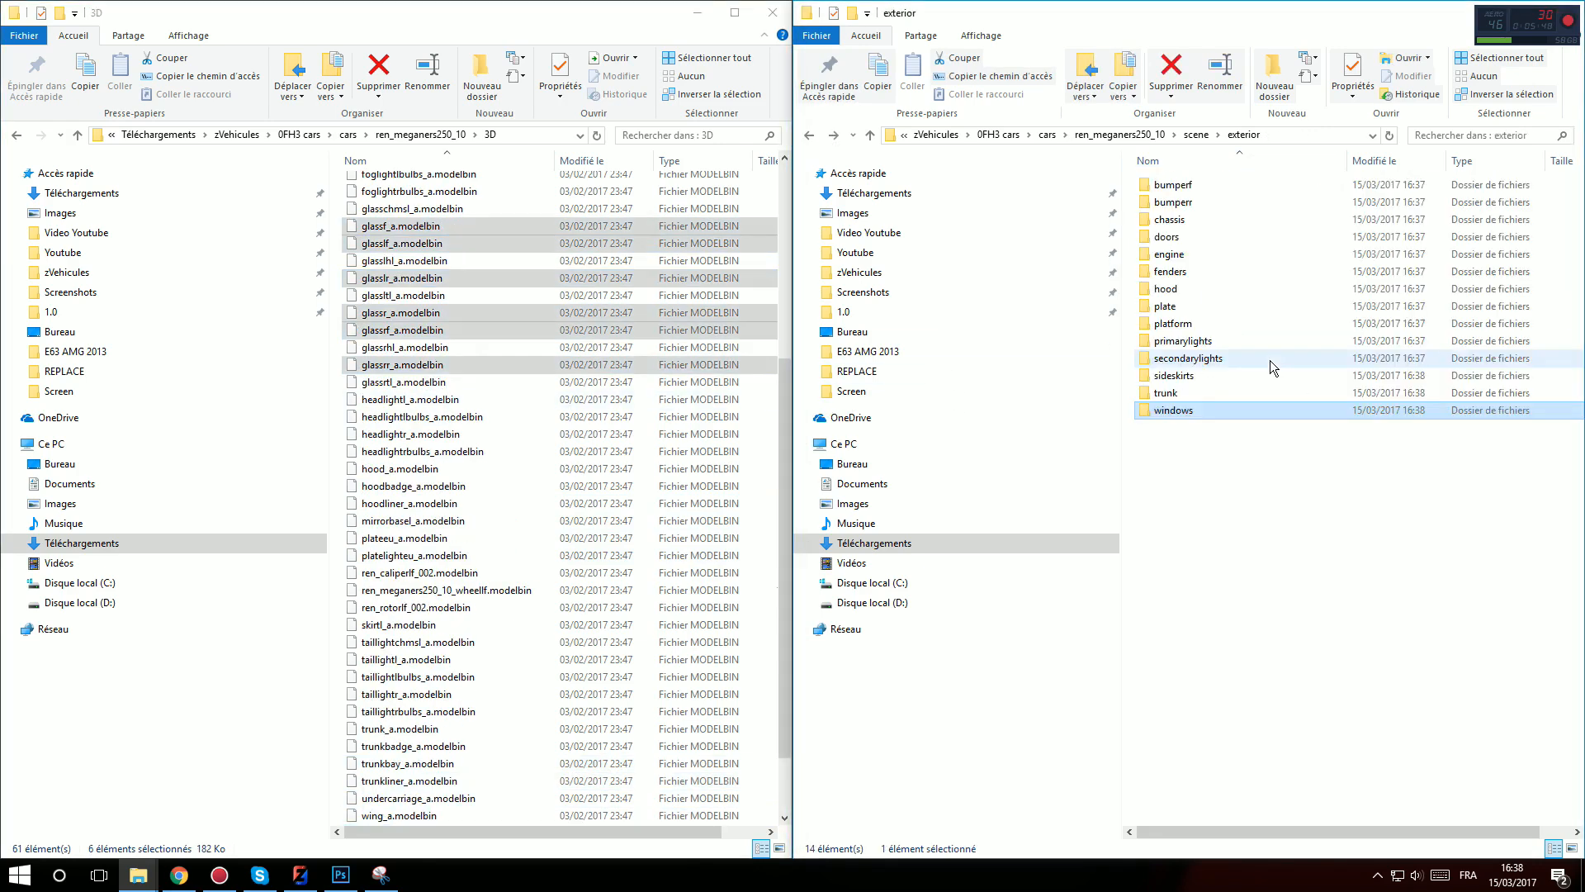
# In the interior folder, move centerconsolestructure_a.modelbin from centerconsole into the 3D folder
pyautogui.hotkey('alt', 'Left')
pyautogui.doubleClick(1208, 222)
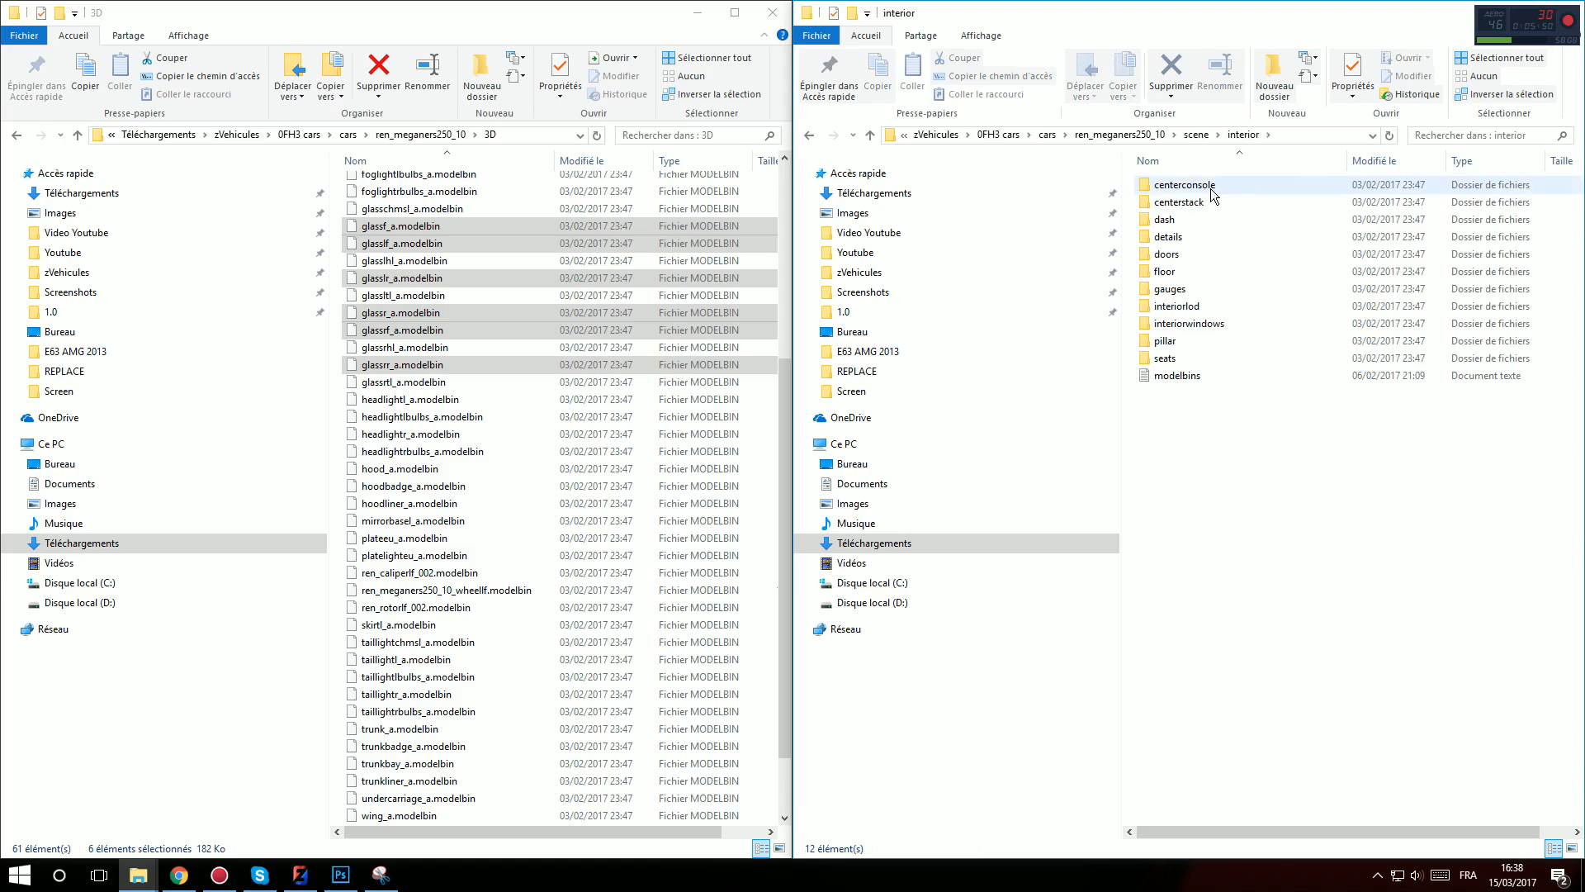
pyautogui.doubleClick(1206, 185)
pyautogui.moveTo(1222, 185); pyautogui.dragTo(657, 404)
pyautogui.click(1311, 335)
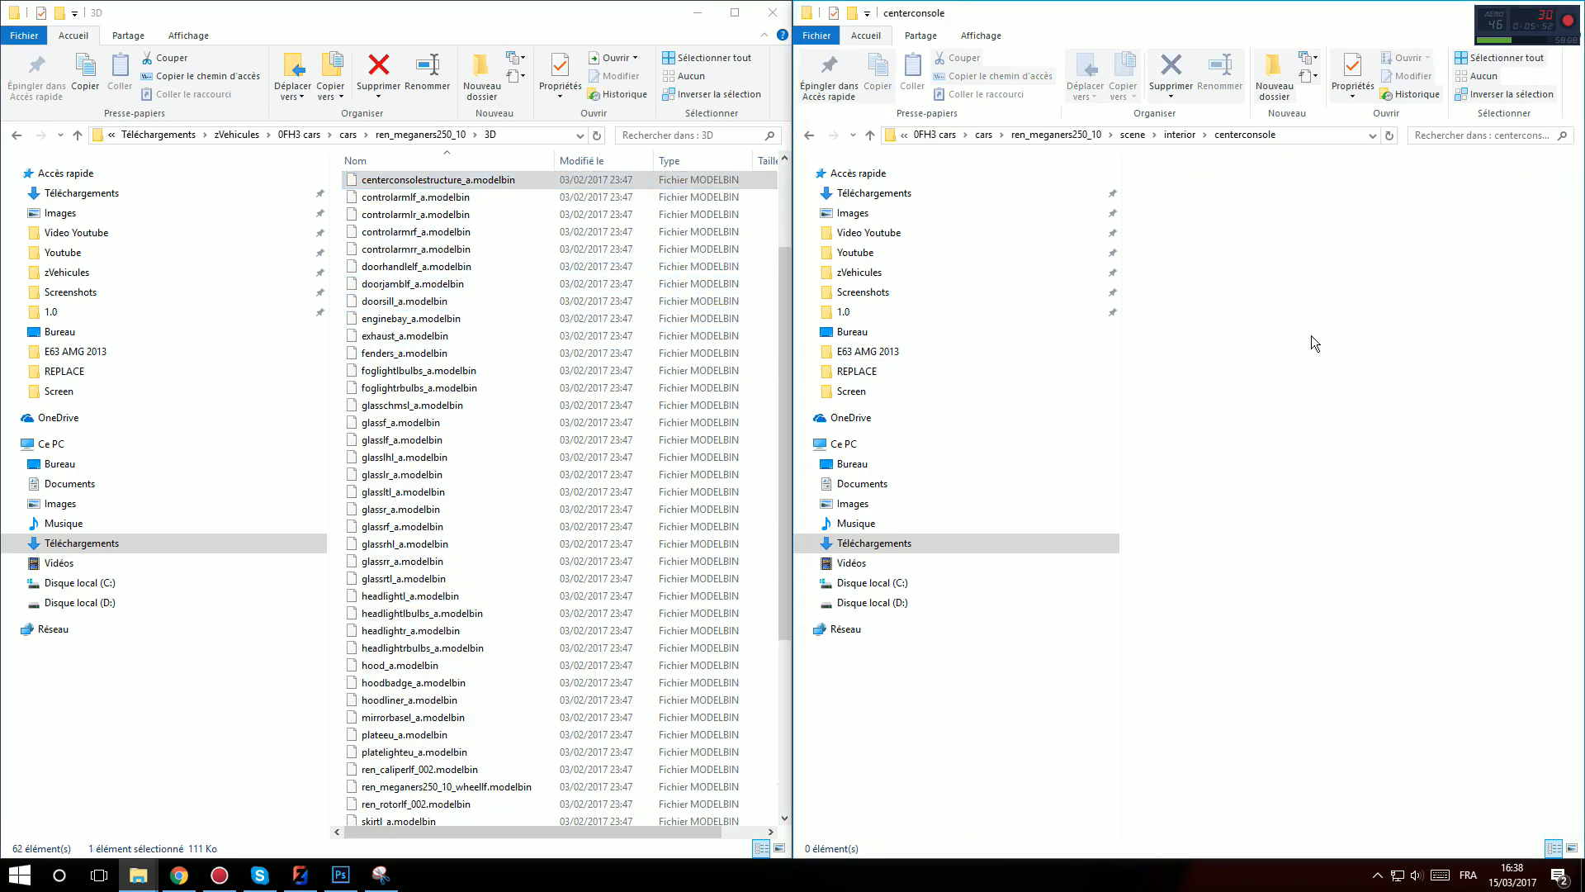
# Move centerstackbezels_a.modelbin from the centerstack folder into the 3D folder and return to the interior folder
pyautogui.hotkey('alt', 'Left')
pyautogui.doubleClick(1192, 212)
pyautogui.moveTo(1238, 337); pyautogui.dragTo(647, 336)
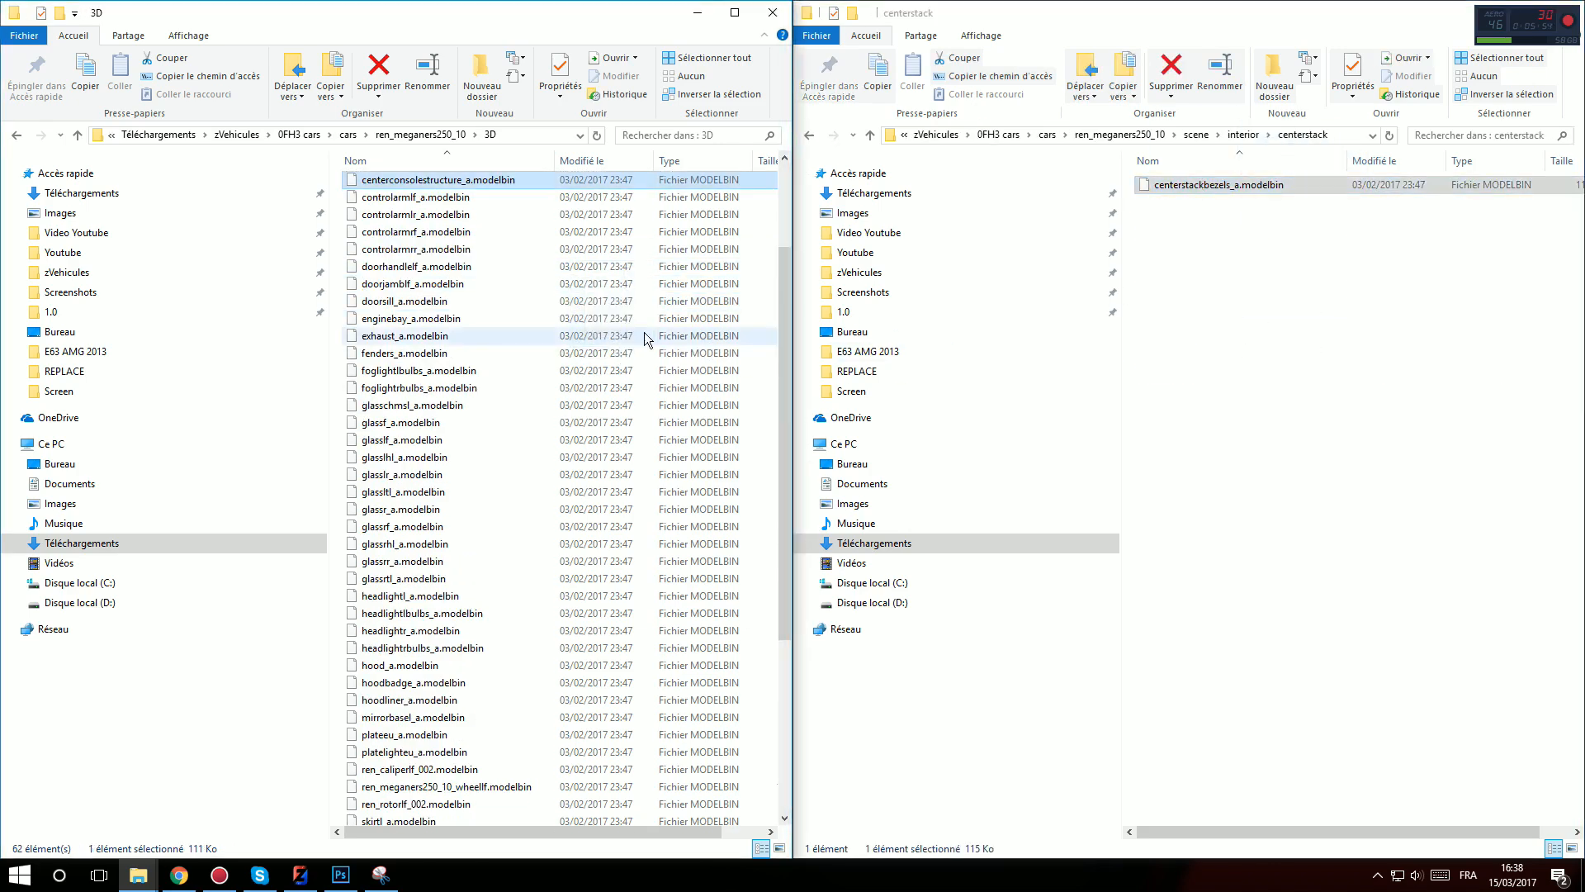
pyautogui.click(1397, 286)
pyautogui.hotkey('alt', 'Left')
# Move dashpad_a and dashstructure_a from the dash folder and speakerdoorlf_a from the details folder into the 3D folder
pyautogui.doubleClick(1212, 219)
pyautogui.moveTo(1219, 294); pyautogui.dragTo(627, 338)
pyautogui.hotkey('alt', 'Left')
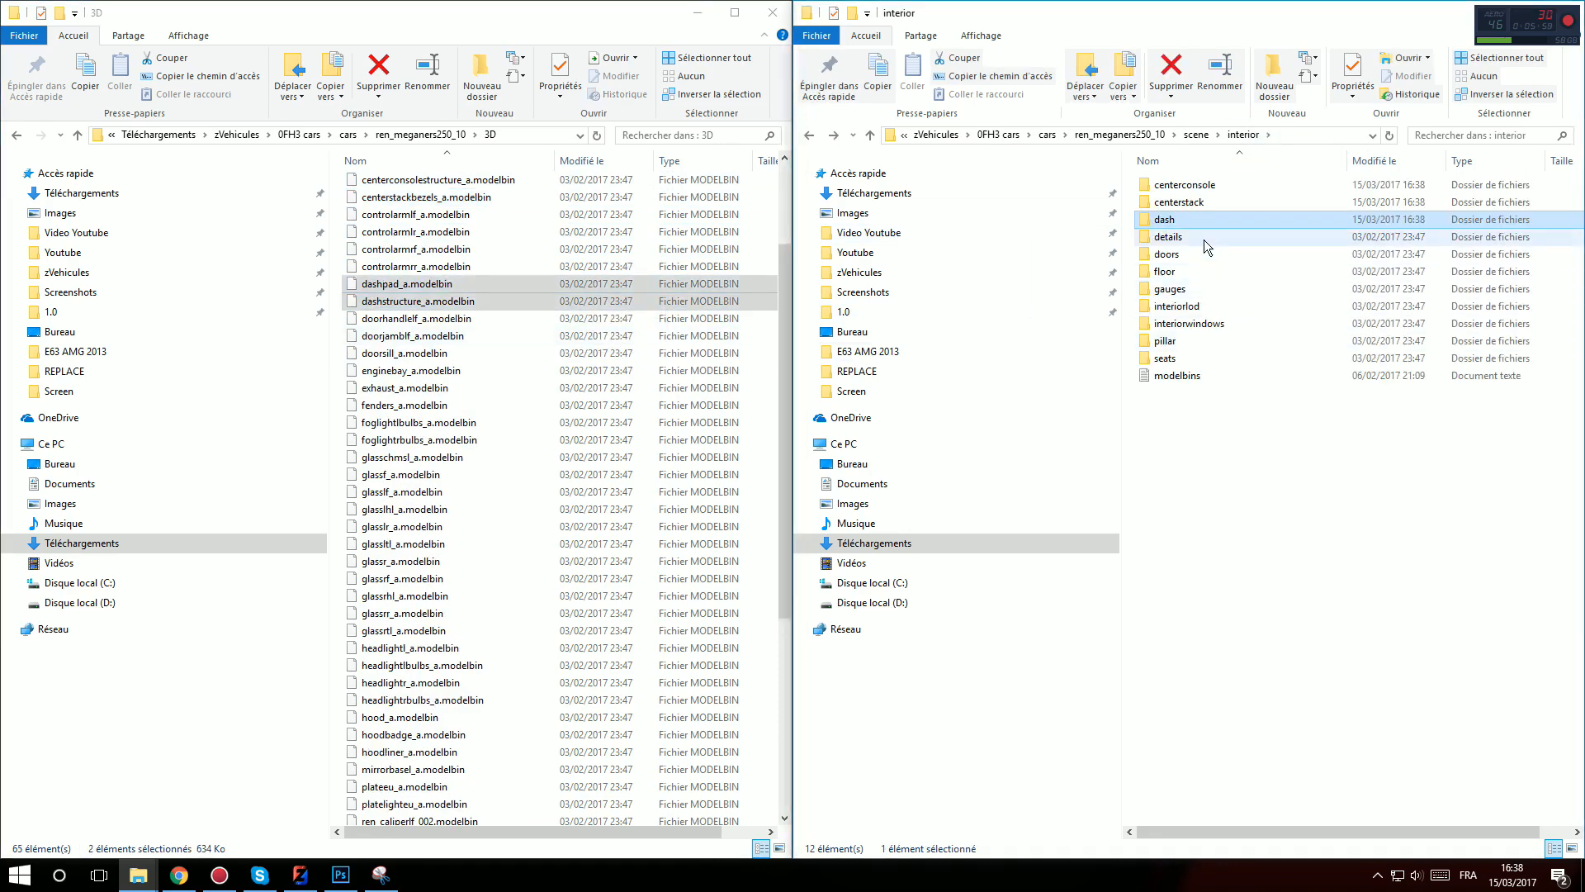
pyautogui.doubleClick(1204, 240)
pyautogui.moveTo(1197, 191); pyautogui.dragTo(636, 314)
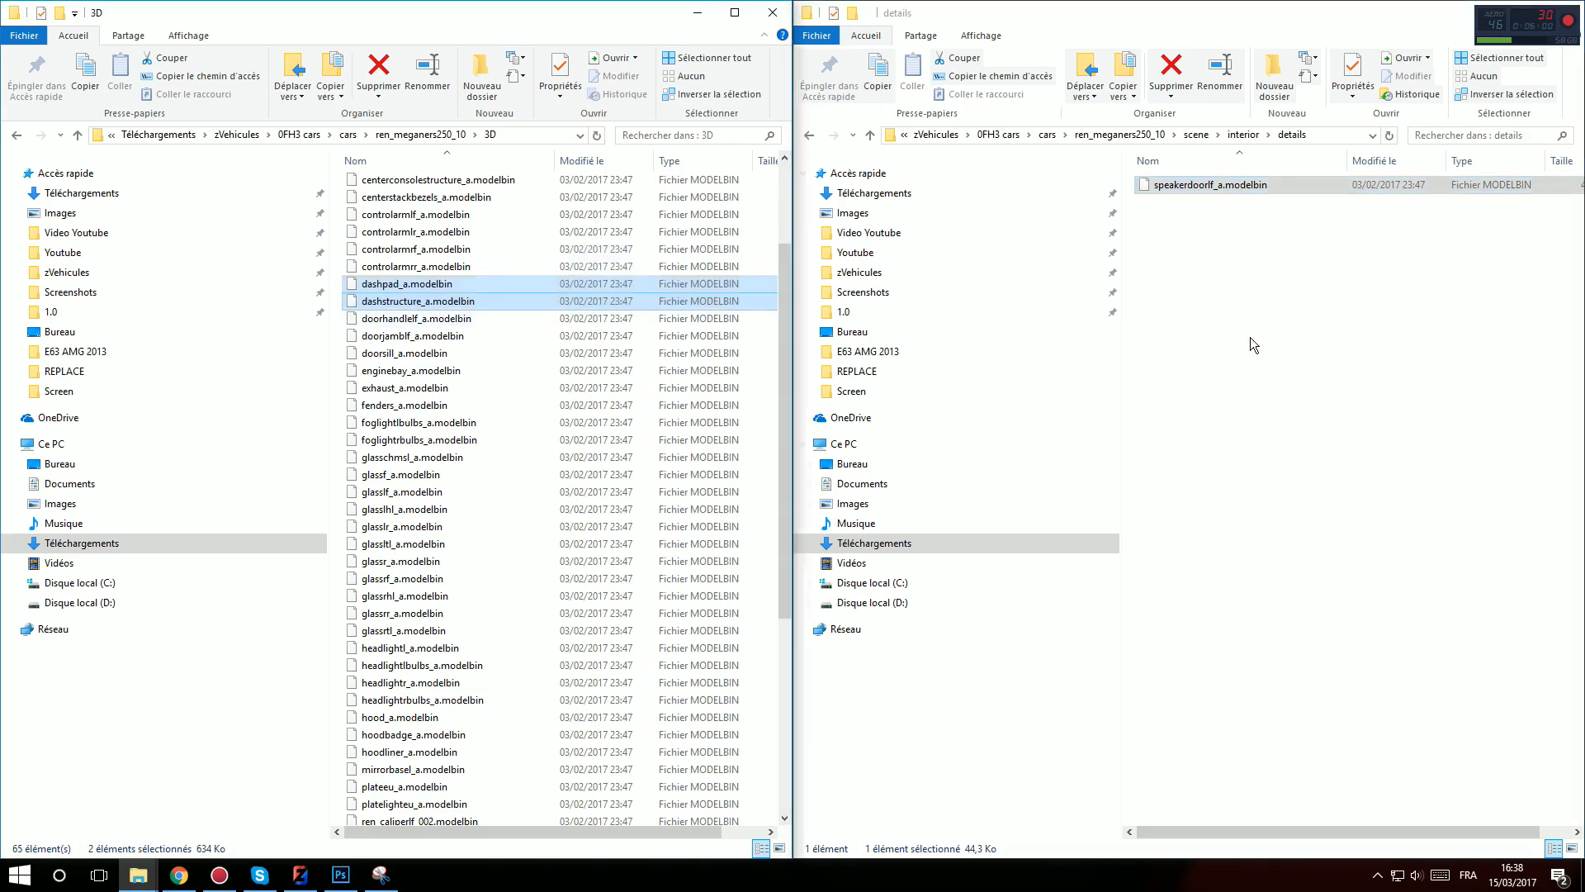
pyautogui.hotkey('alt', 'Left')
# Move doorcardlf_a from the interior doors folder and all three modelbin files from the floor folder into the 3D folder
pyautogui.doubleClick(1167, 255)
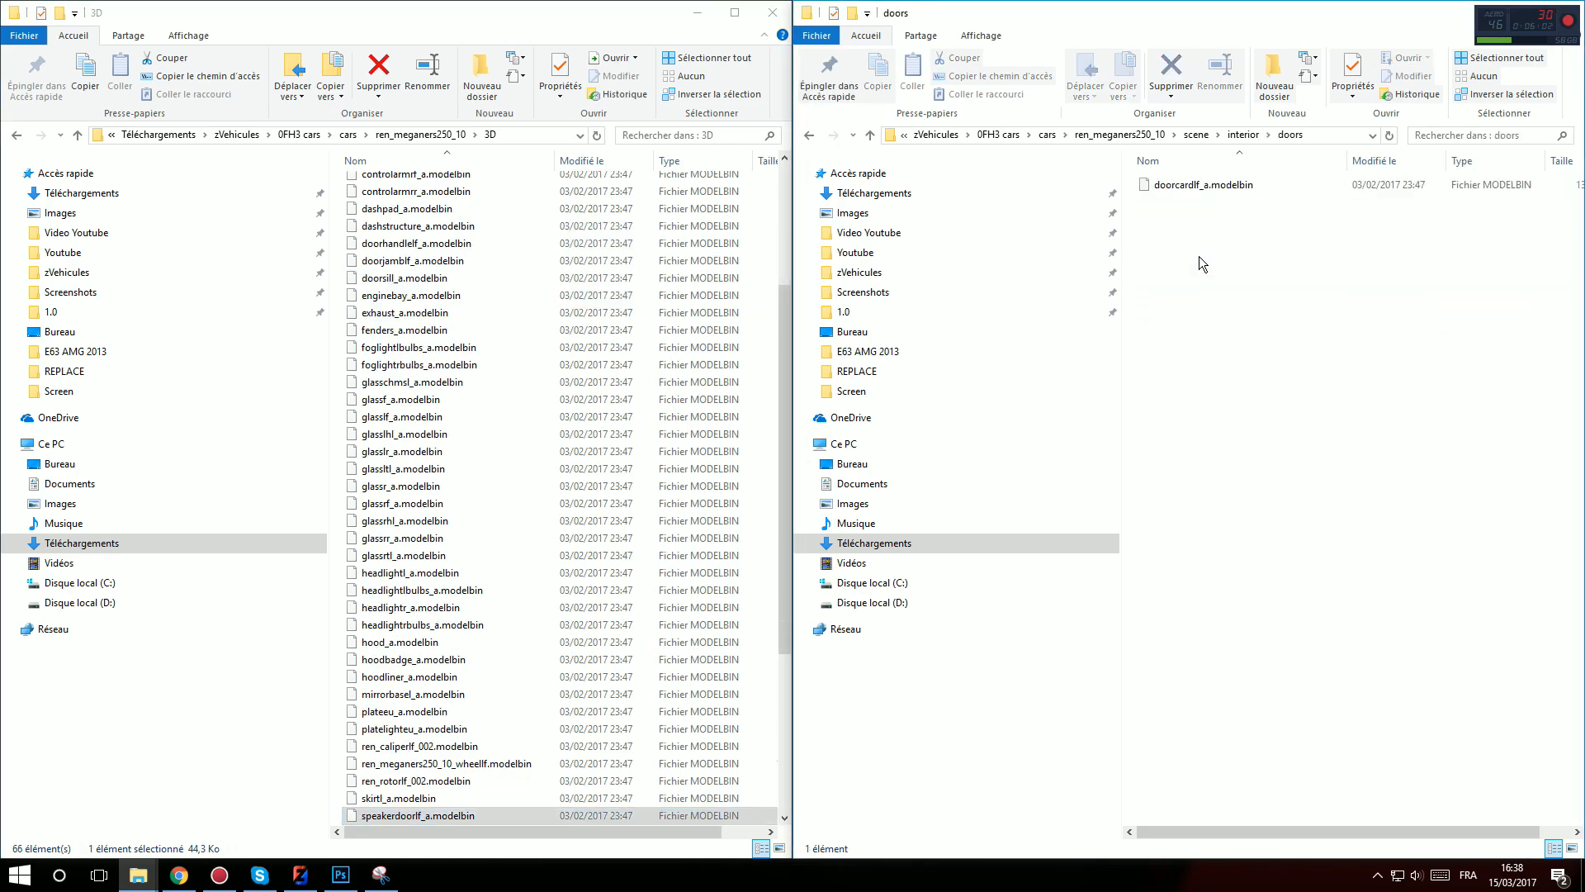
pyautogui.moveTo(1173, 187); pyautogui.dragTo(595, 312)
pyautogui.click(1394, 317)
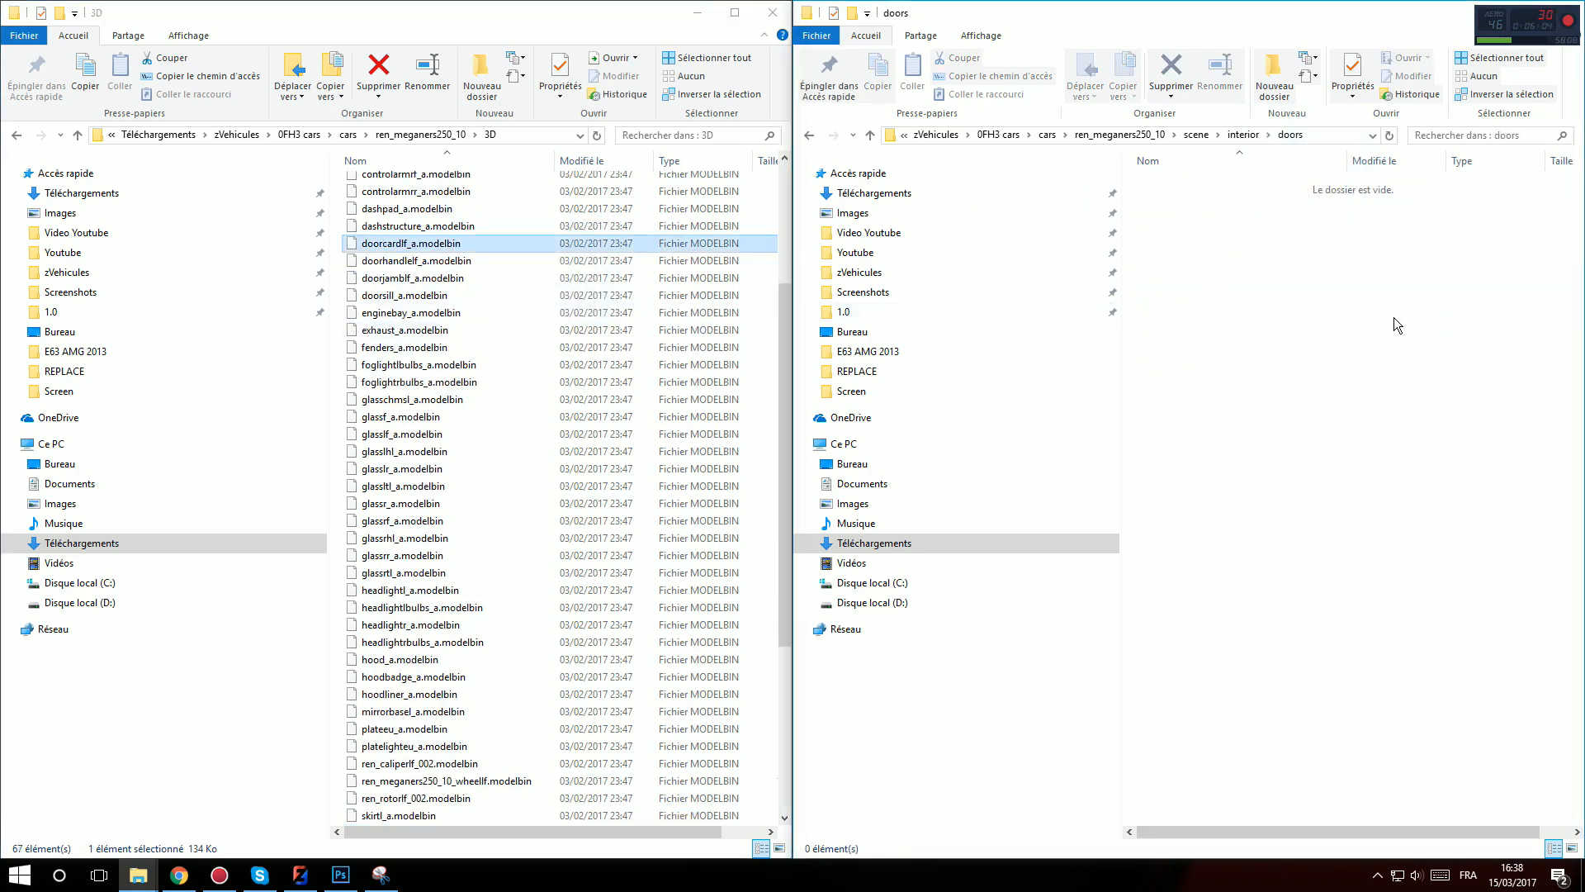
pyautogui.hotkey('alt', 'Left')
pyautogui.doubleClick(1186, 270)
pyautogui.moveTo(1238, 289); pyautogui.dragTo(660, 314)
pyautogui.hotkey('alt', 'Left')
# Move gaugecluster_a.modelbin from the gauges folder into the 3D folder and return to the interior folder
pyautogui.doubleClick(1185, 287)
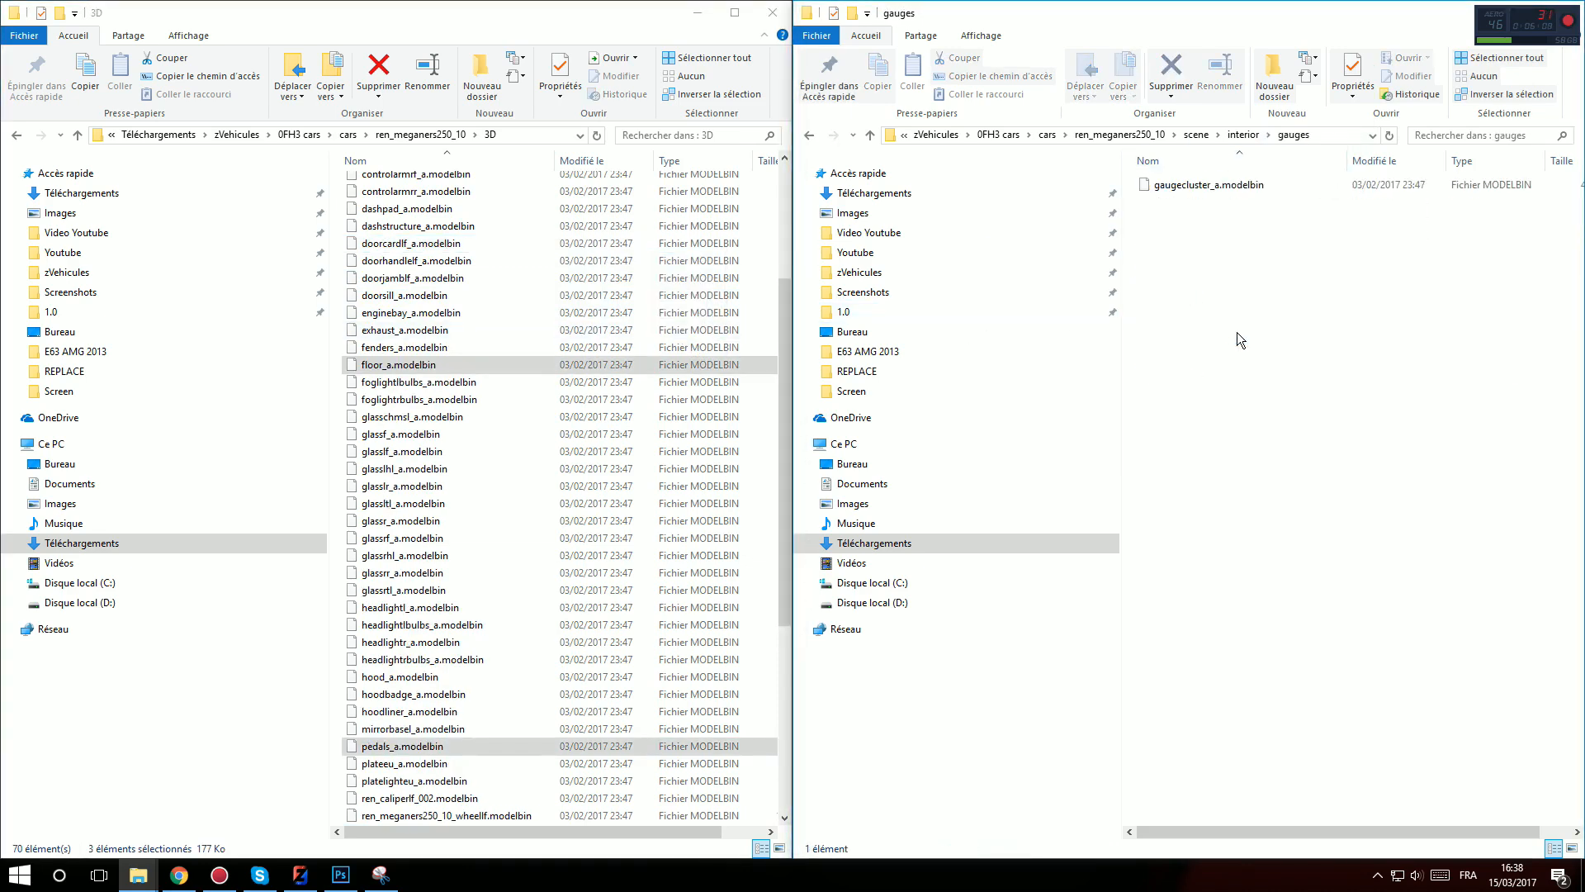
pyautogui.moveTo(1237, 331); pyautogui.dragTo(544, 360)
pyautogui.hotkey('alt', 'Left')
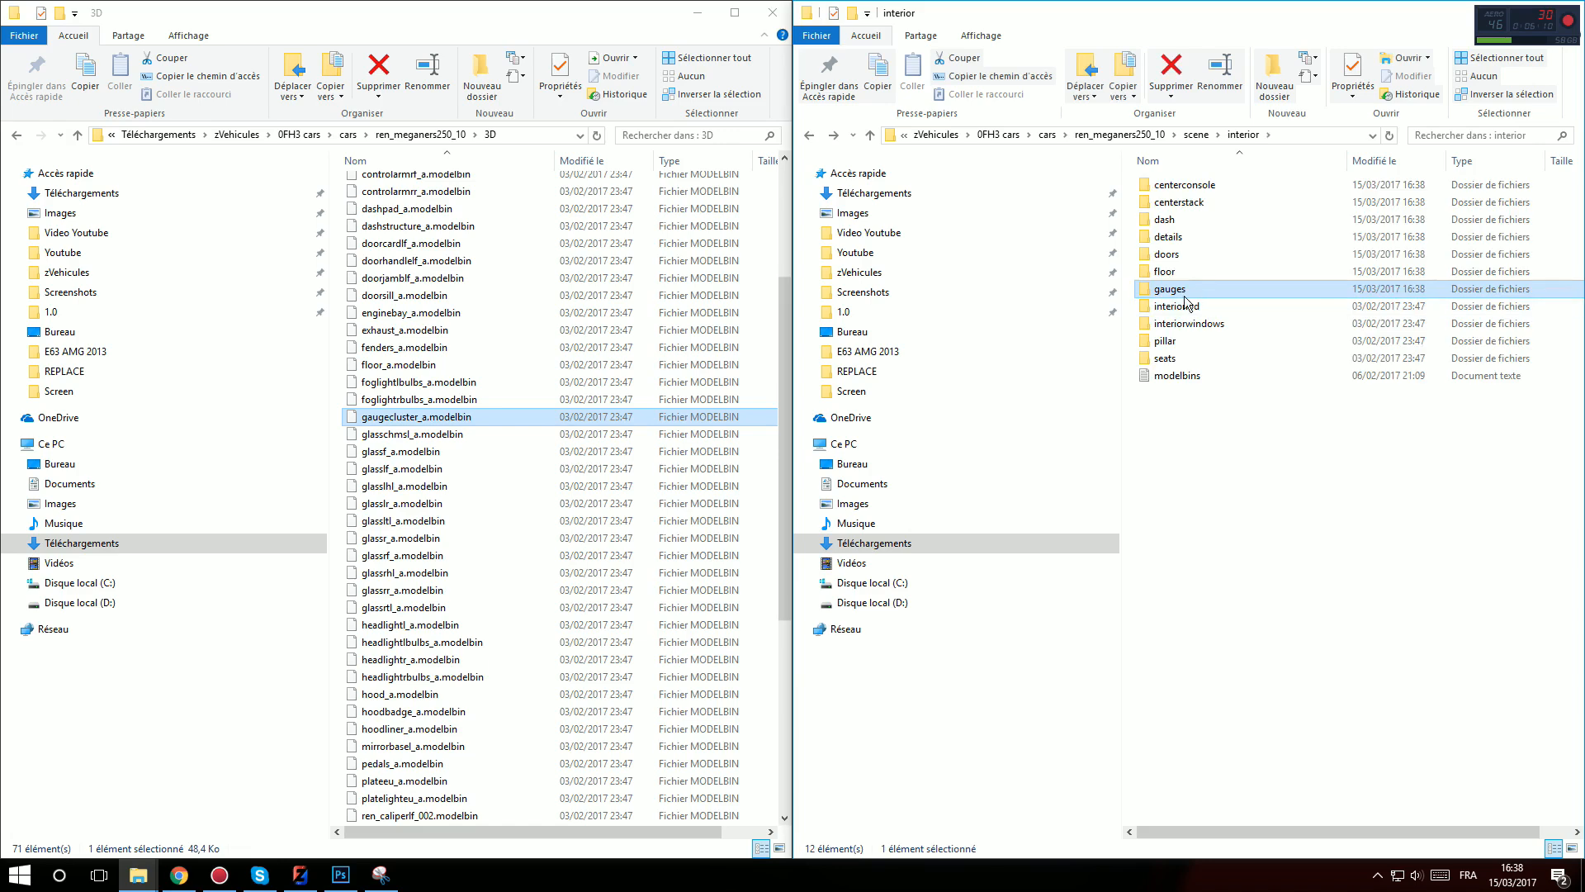
# Check the contents of the interiorlod folder and delete that folder from interior
pyautogui.doubleClick(1214, 304)
pyautogui.hotkey('alt', 'Left')
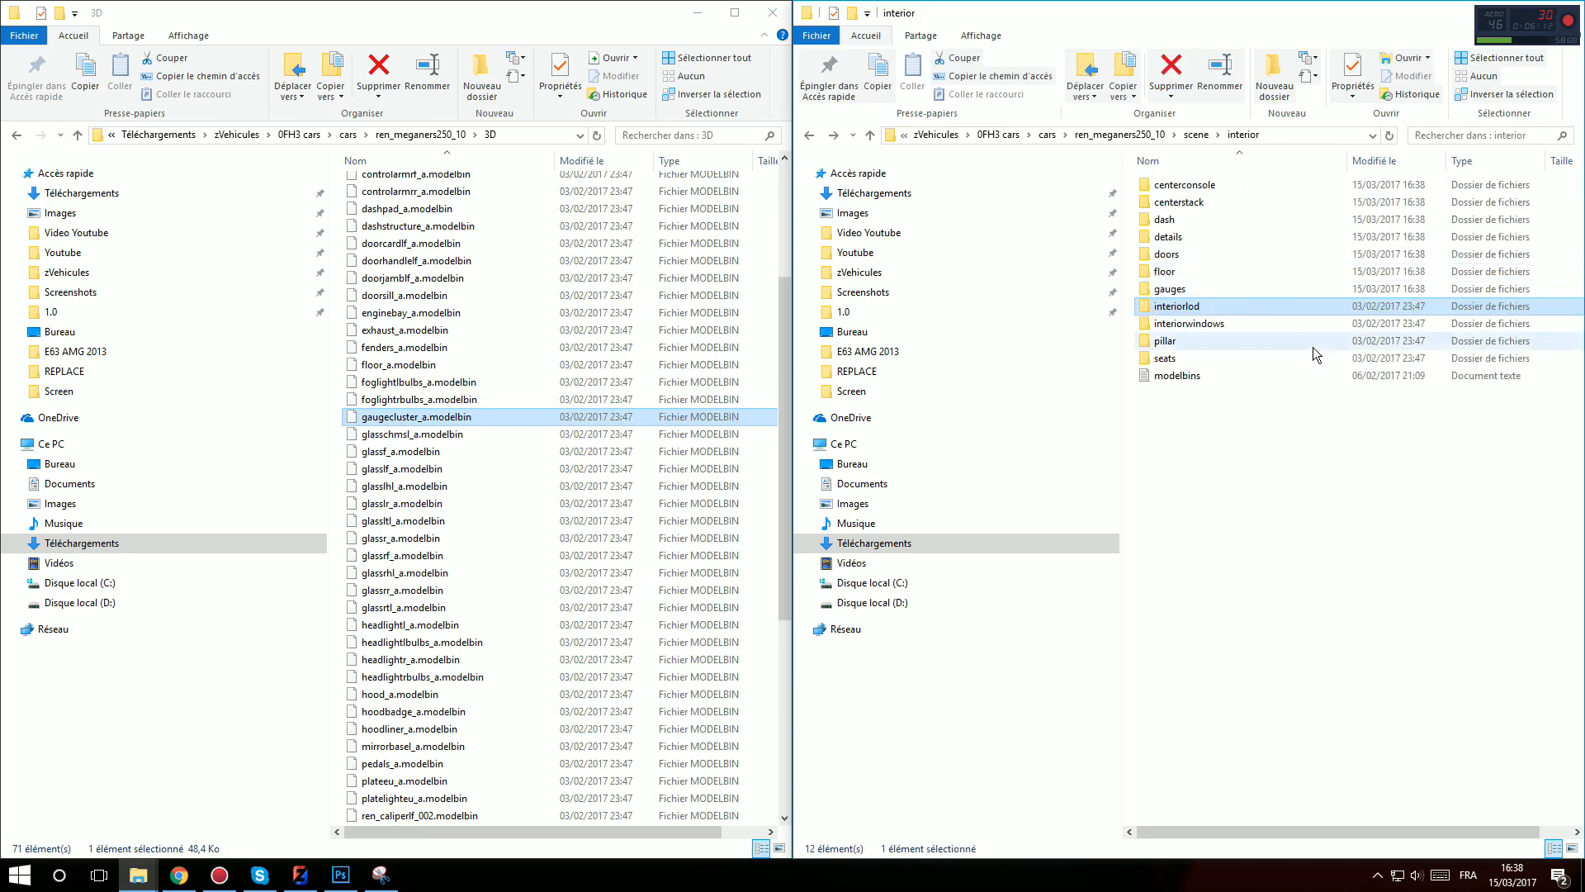
pyautogui.press('Delete')
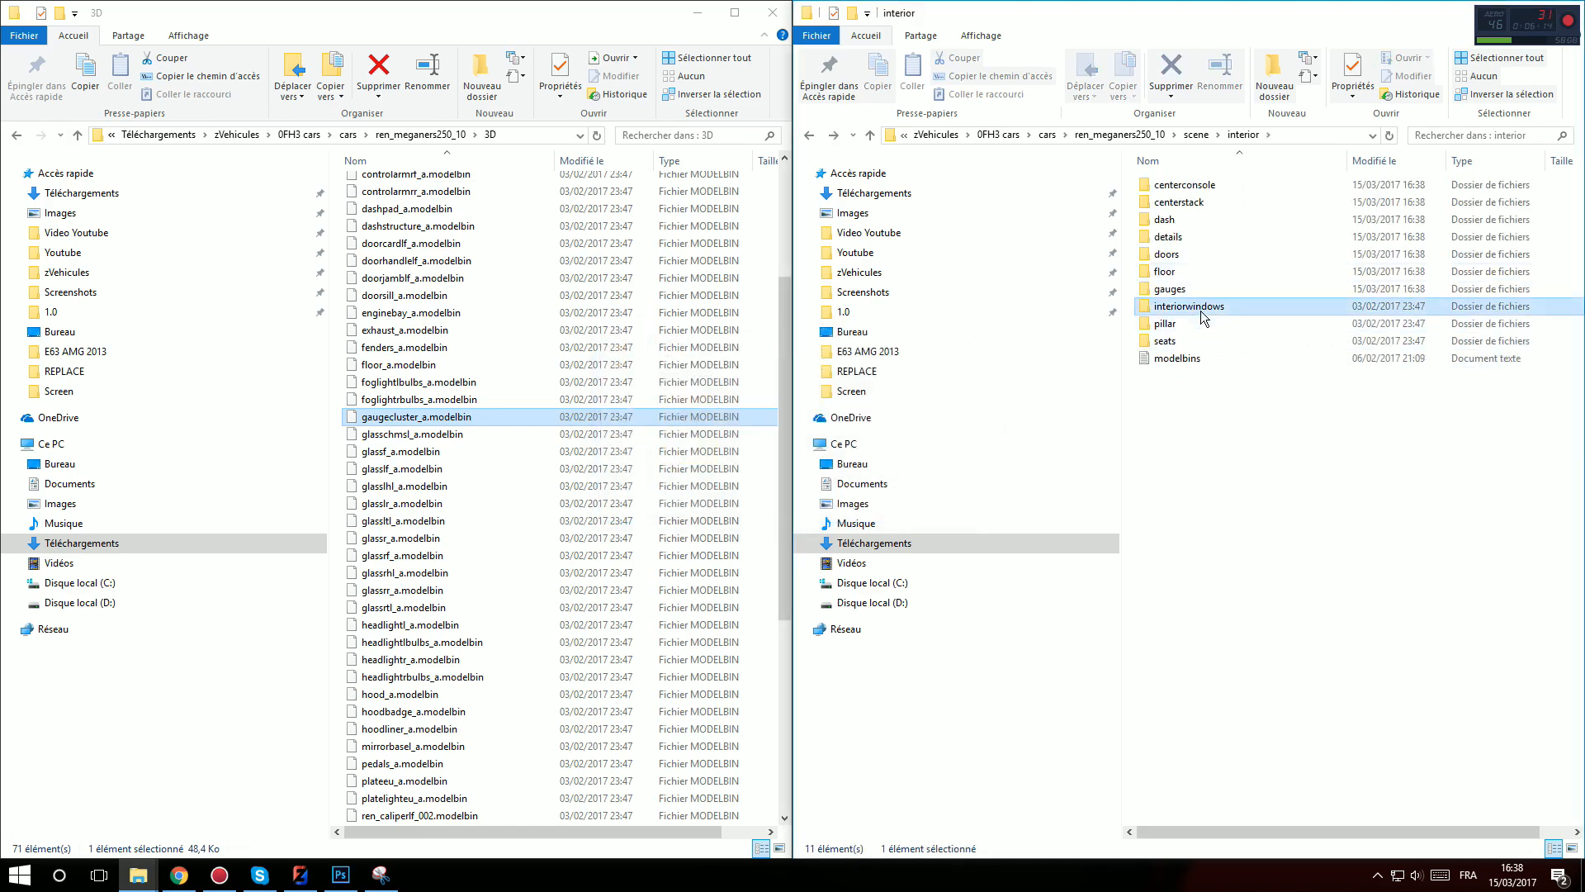
# Move the six interior glass files from interiorwindows and overheadconsole_a from the pillar folder into the 3D folder
pyautogui.doubleClick(1189, 306)
pyautogui.moveTo(1196, 327); pyautogui.dragTo(591, 376)
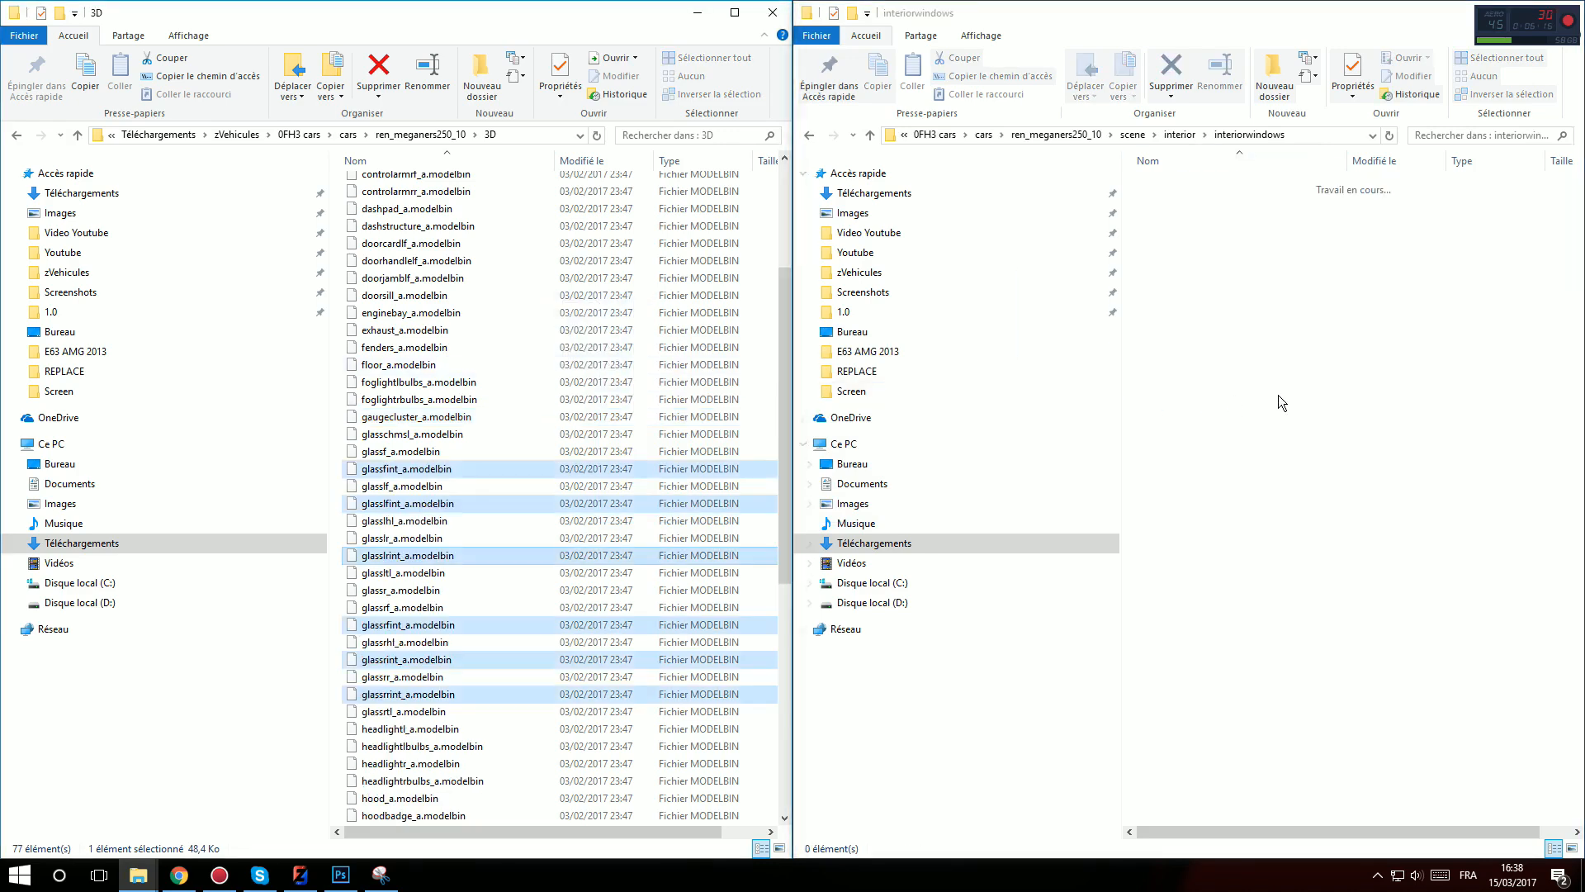
pyautogui.hotkey('alt', 'Left')
pyautogui.doubleClick(1270, 323)
pyautogui.moveTo(1186, 185); pyautogui.dragTo(688, 377)
pyautogui.hotkey('alt', 'Left')
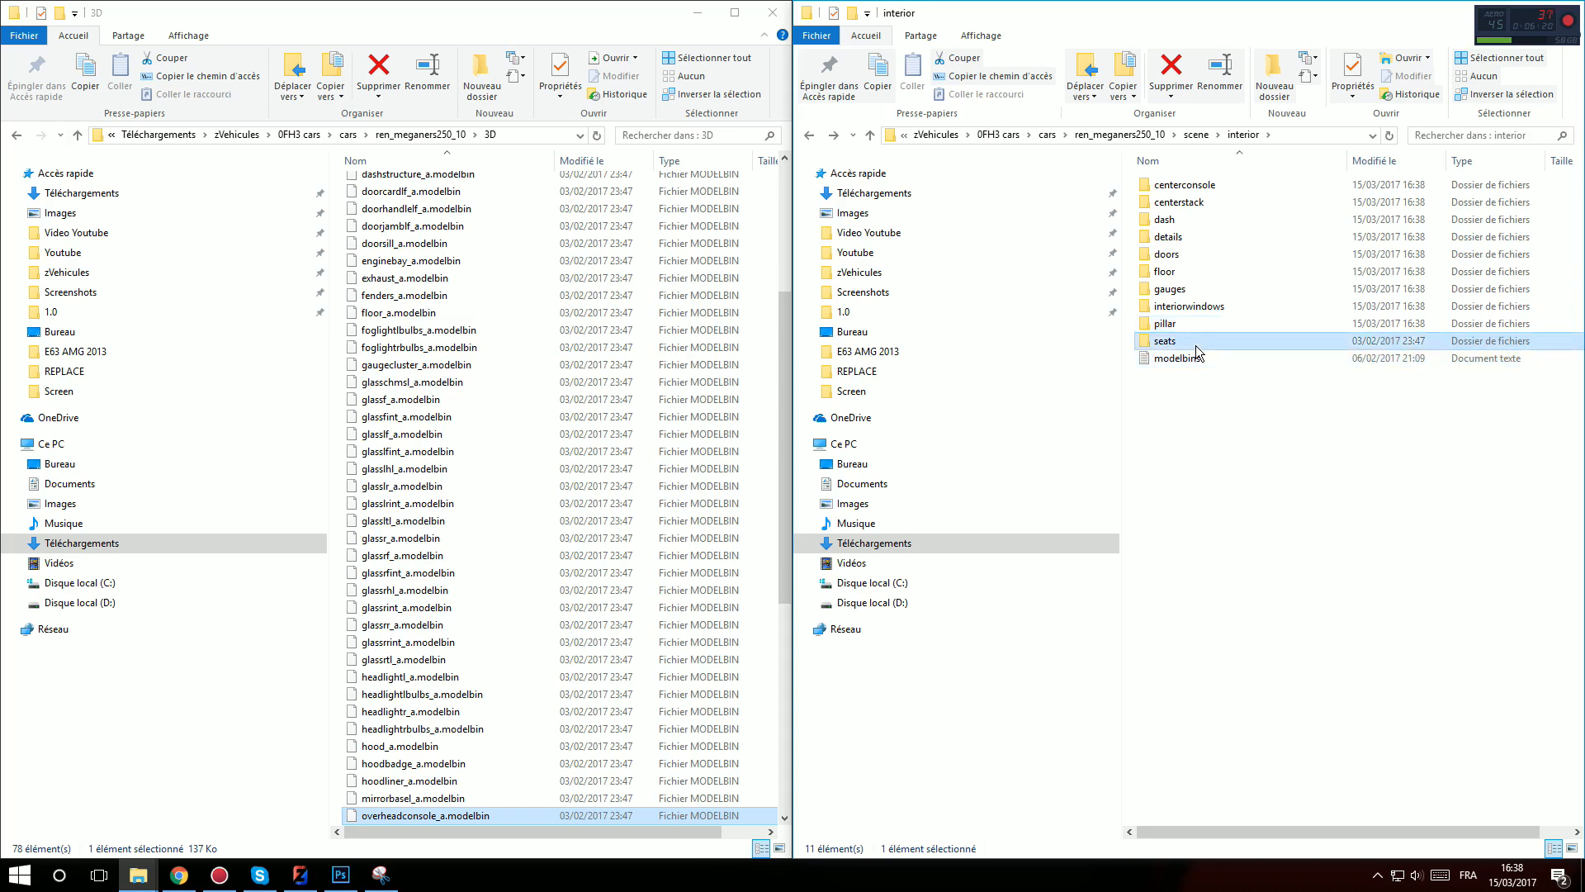
# Move parcelshelf_a and seatbeltl_a from the seats folder into the 3D folder
pyautogui.doubleClick(1194, 342)
pyautogui.moveTo(1184, 216); pyautogui.dragTo(1166, 175)
pyautogui.moveTo(1222, 191); pyautogui.dragTo(696, 382)
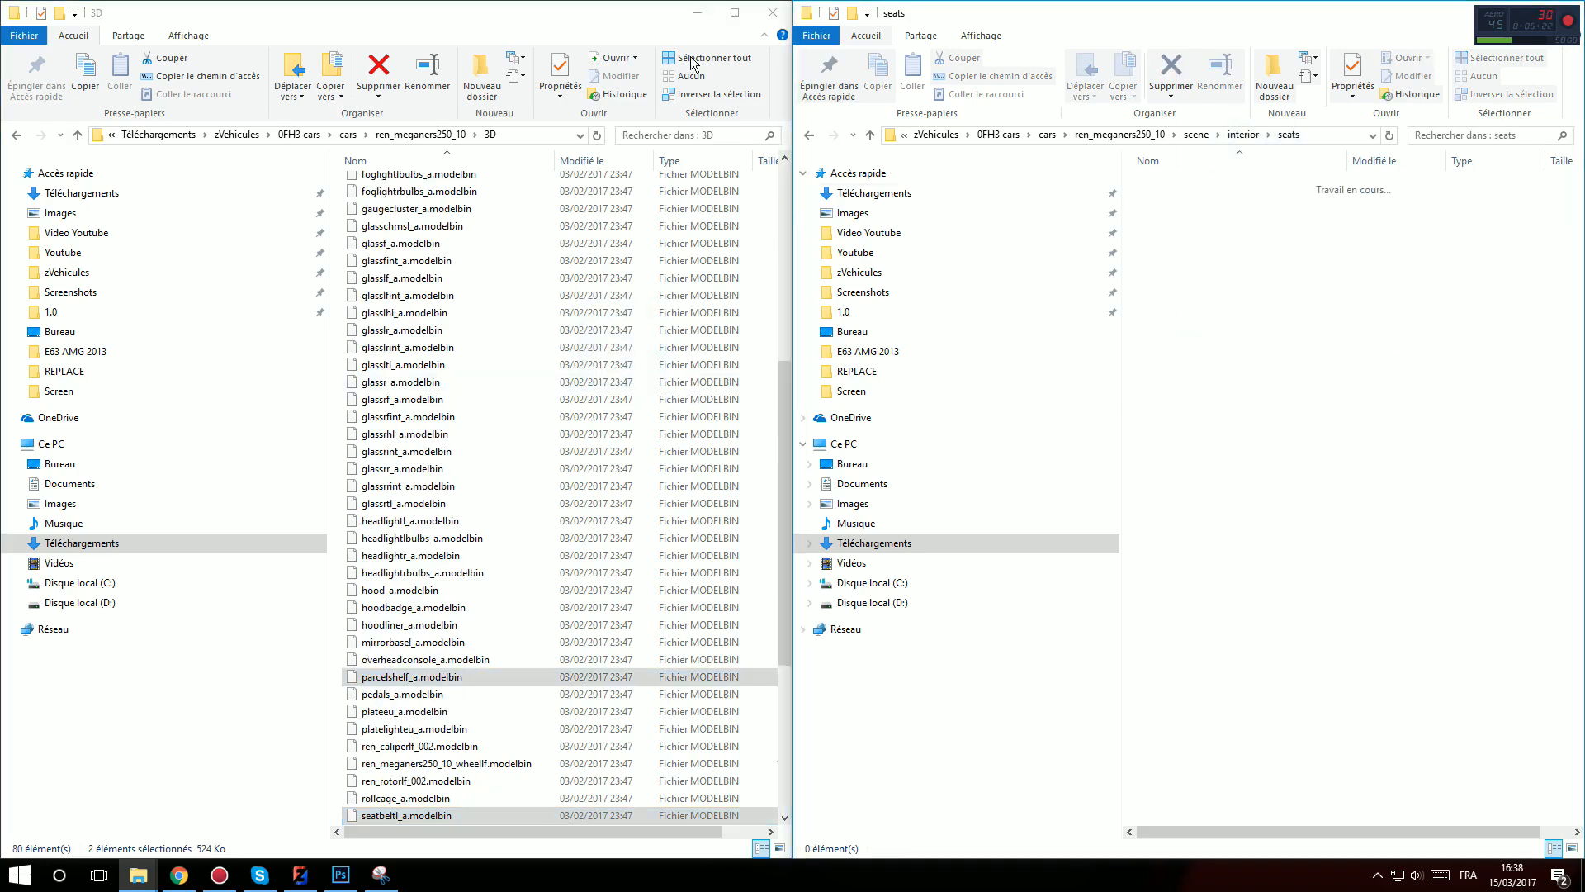
# Close the seats folder window, place the 3D folder window beside the Forza folder, and look through its files
pyautogui.click(1572, 12)
pyautogui.moveTo(673, 13); pyautogui.dragTo(1584, 132)
pyautogui.scroll(8, 1280, 624)
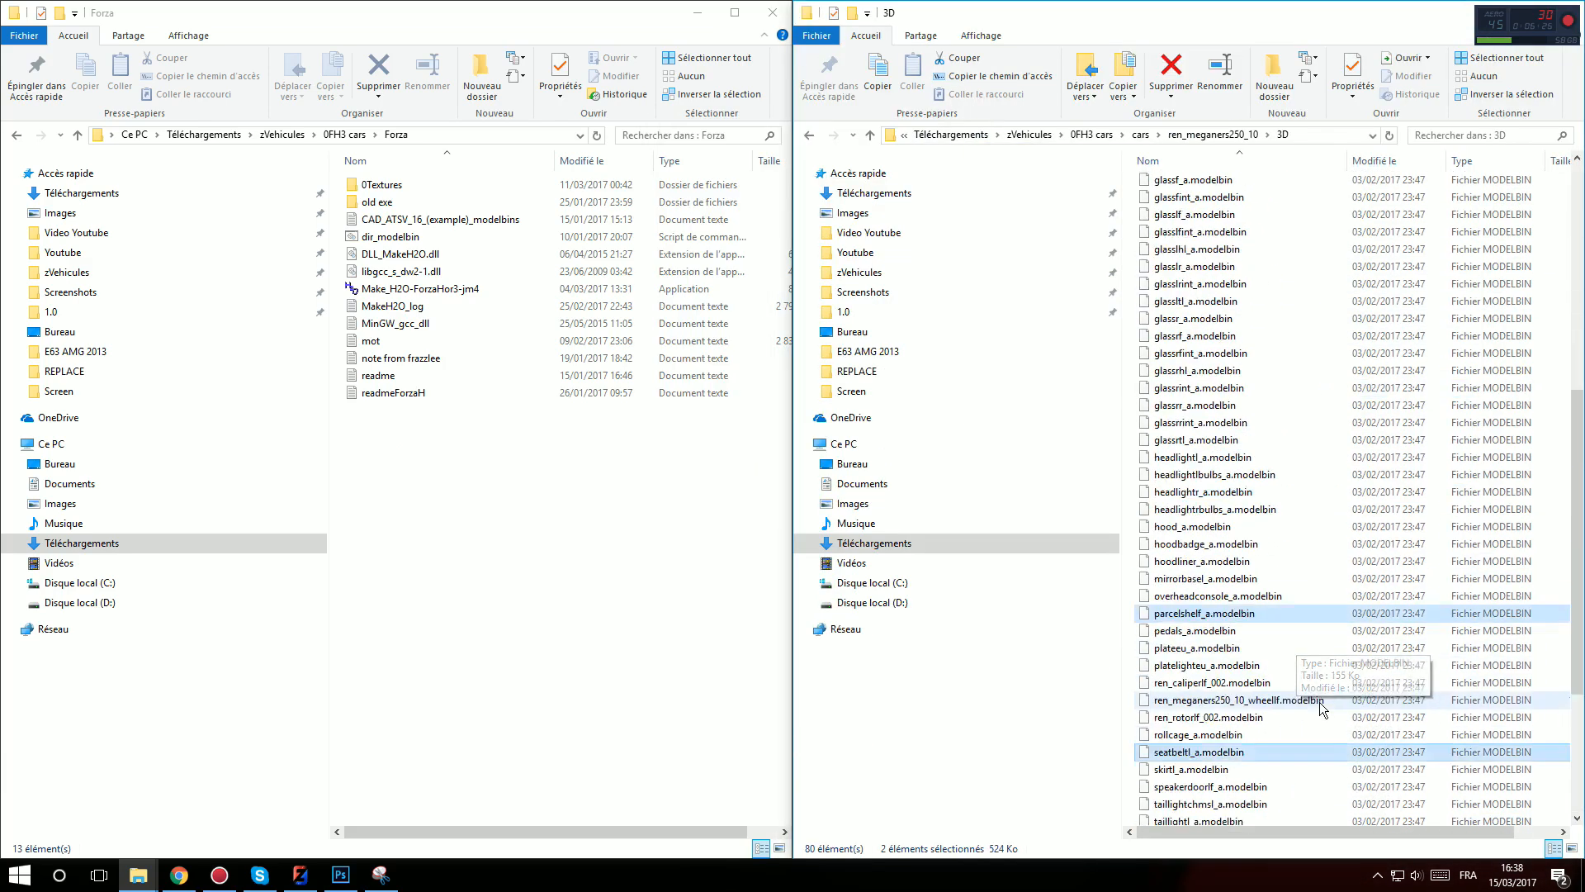
pyautogui.click(1286, 186)
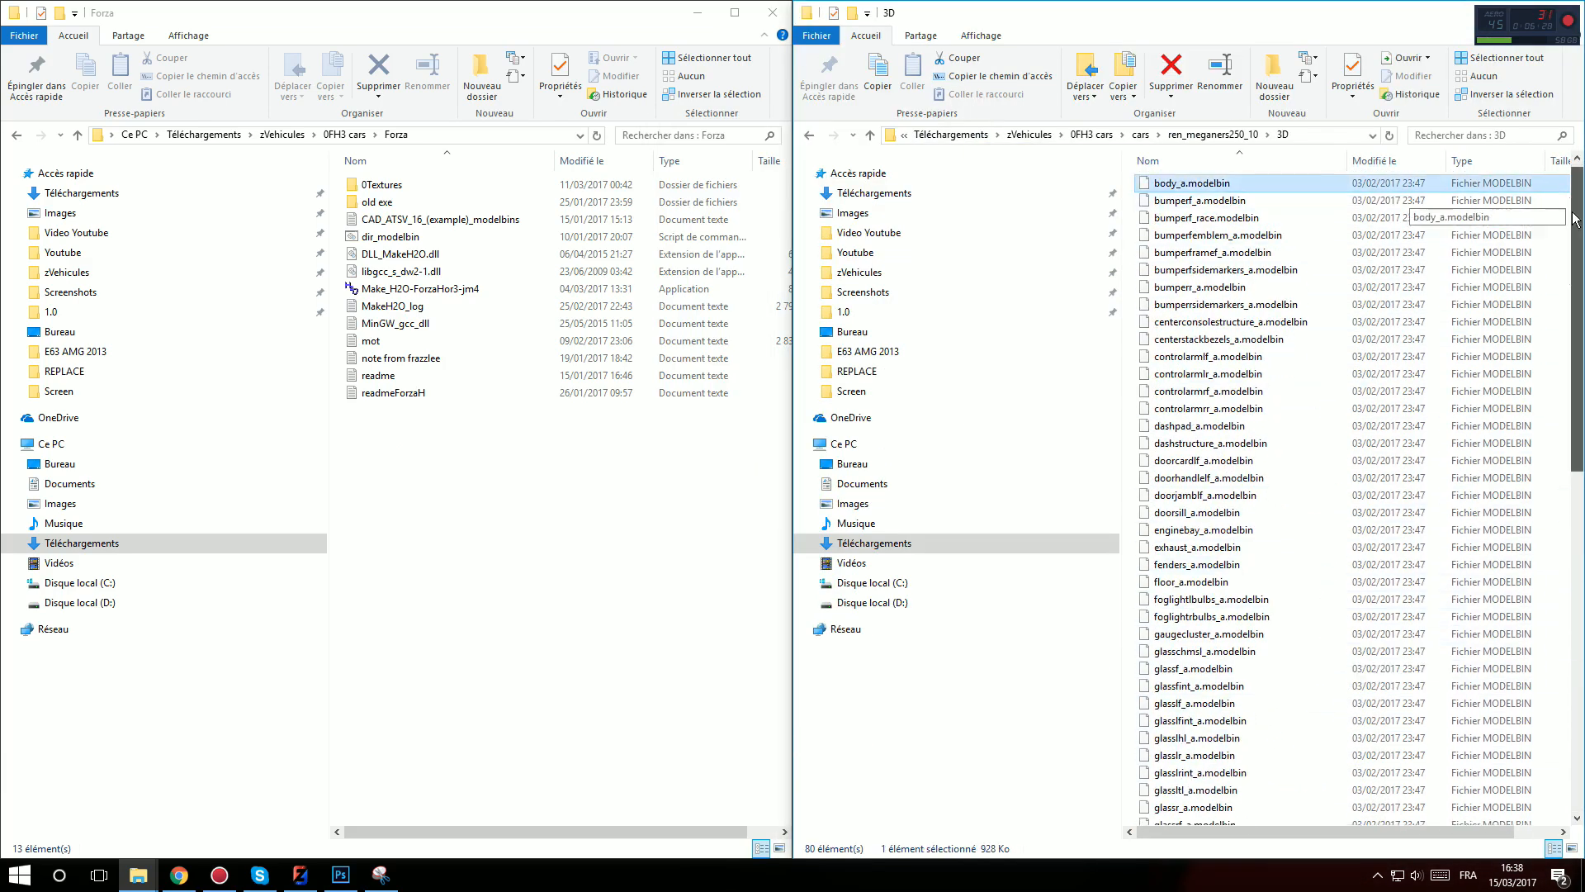
pyautogui.moveTo(1573, 313); pyautogui.dragTo(1571, 638)
pyautogui.moveTo(1583, 766); pyautogui.dragTo(1582, 629)
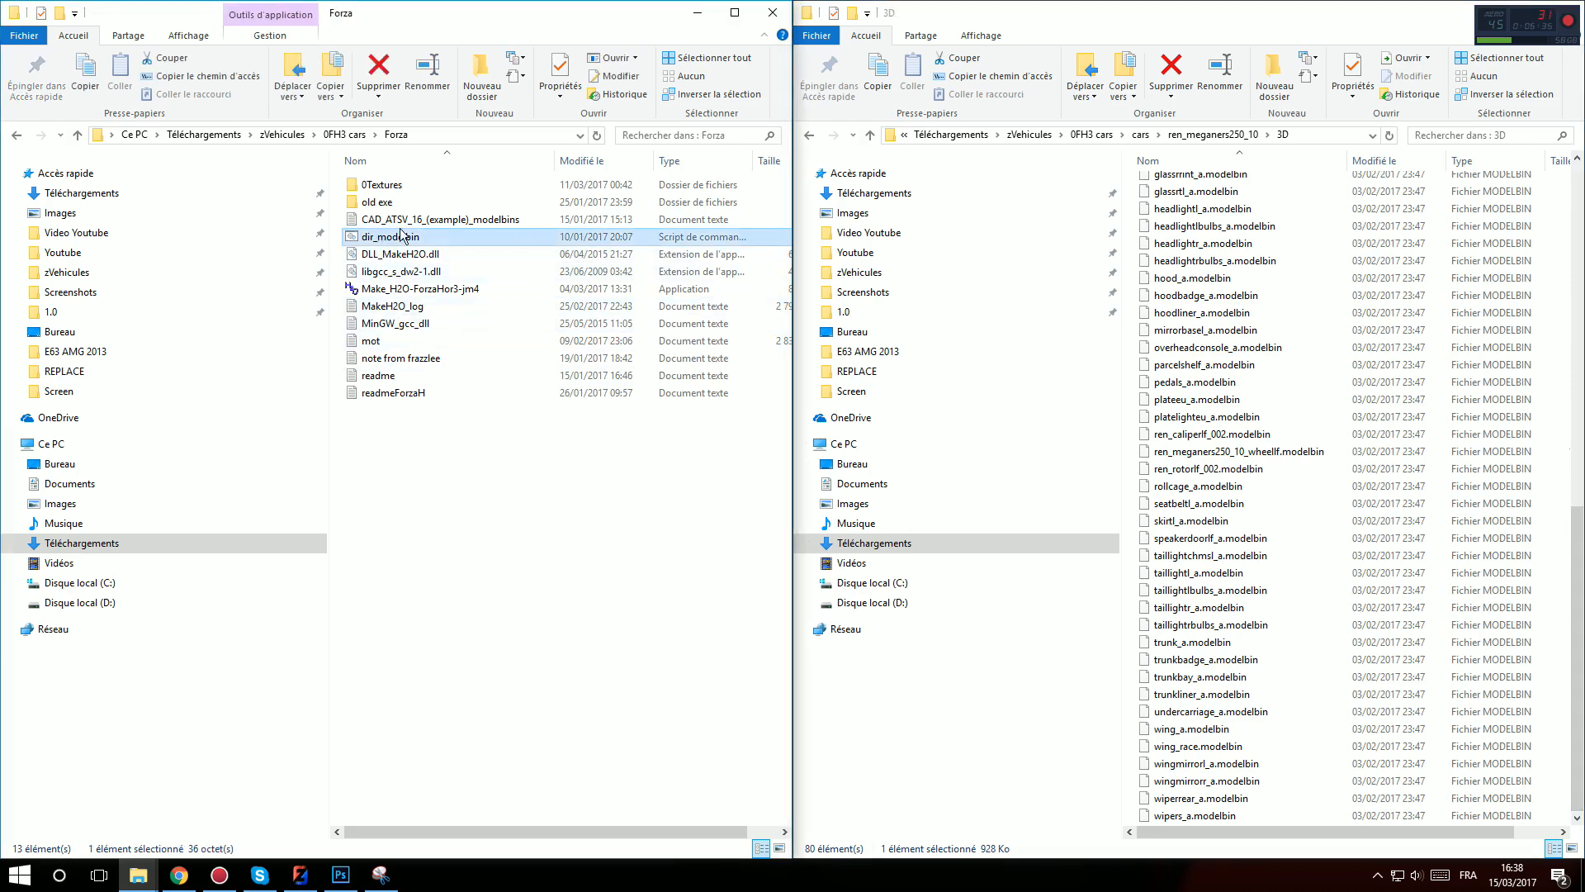
# Copy the dir_modelbin script from the Forza folder into the 3D folder
pyautogui.click(446, 239)
pyautogui.hotkey('ctrl', 'c')
pyautogui.click(1482, 383)
pyautogui.hotkey('ctrl', 'v')
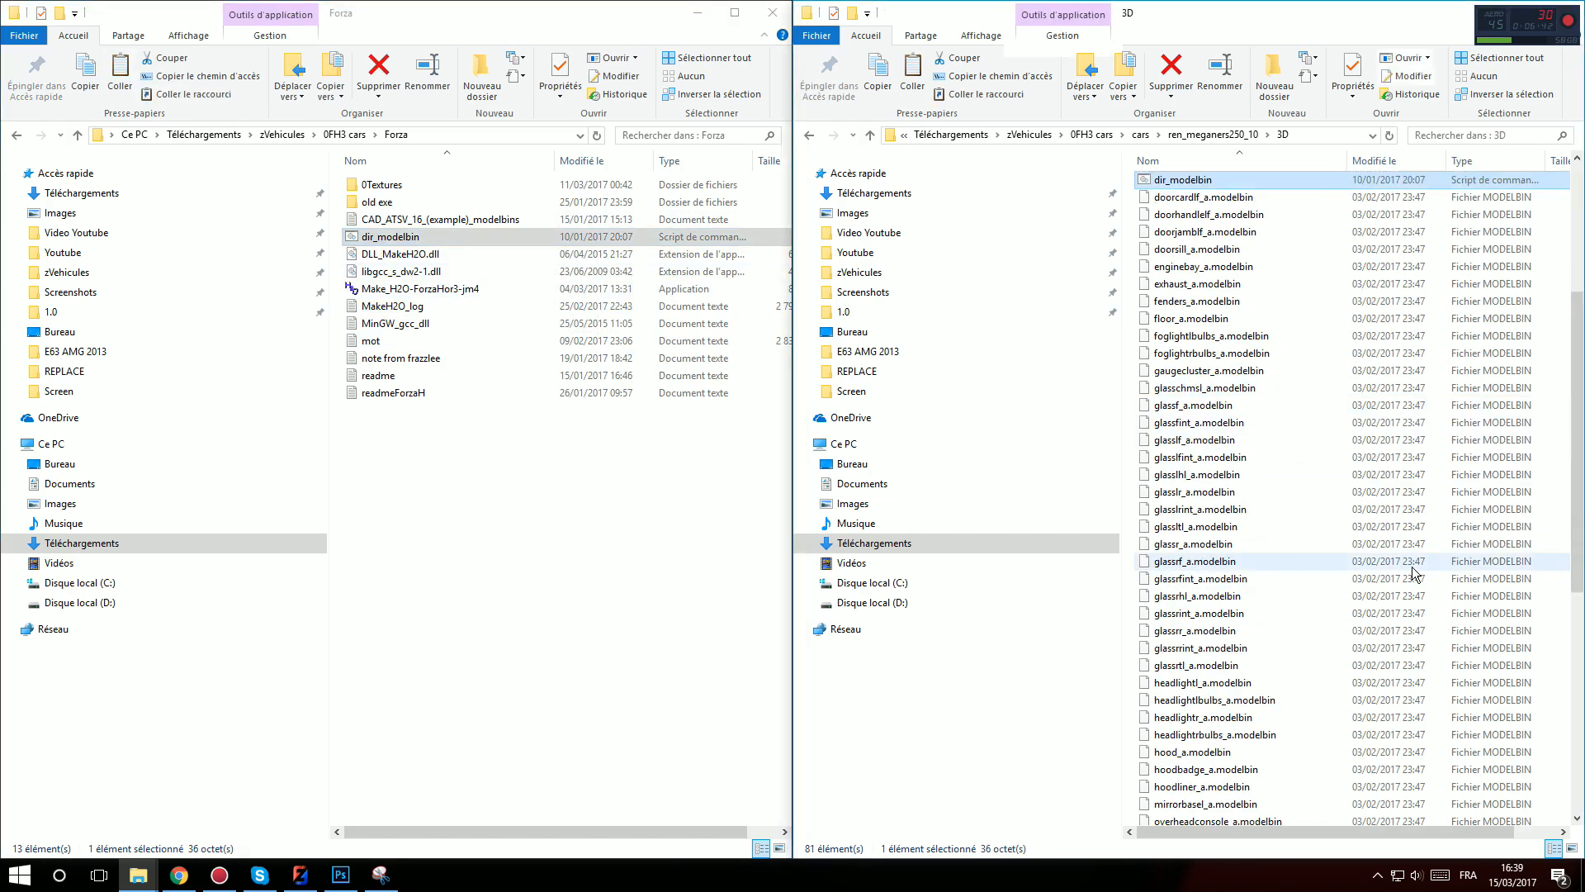
# Run the dir_modelbin script in the 3D folder, allowing it to execute despite the unknown publisher
pyautogui.scroll(6, 1411, 571)
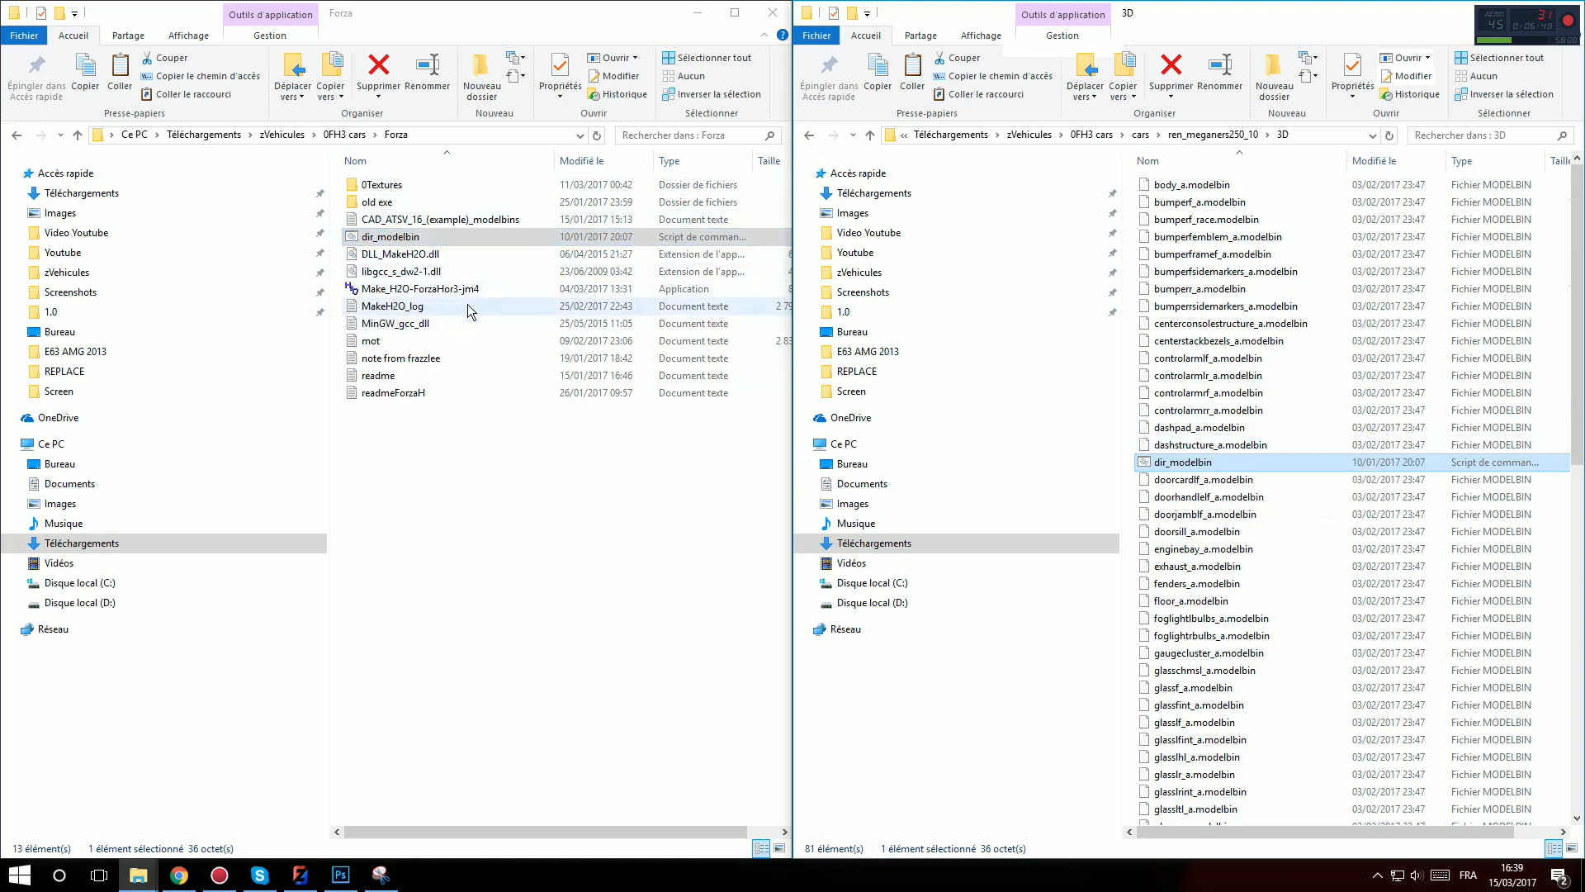
pyautogui.doubleClick(1189, 464)
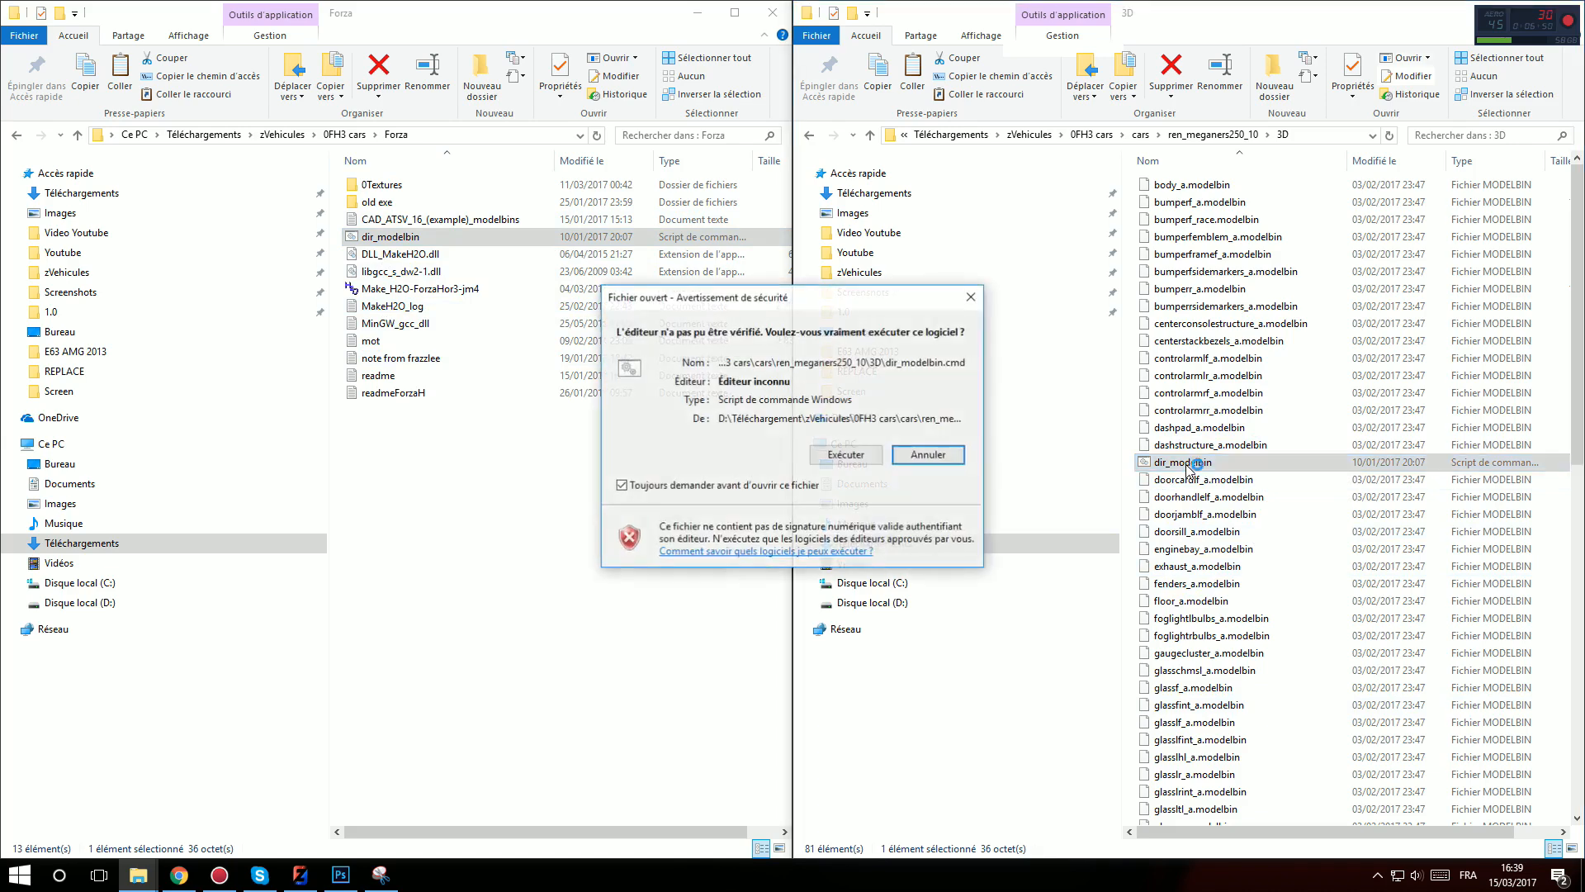
pyautogui.click(846, 455)
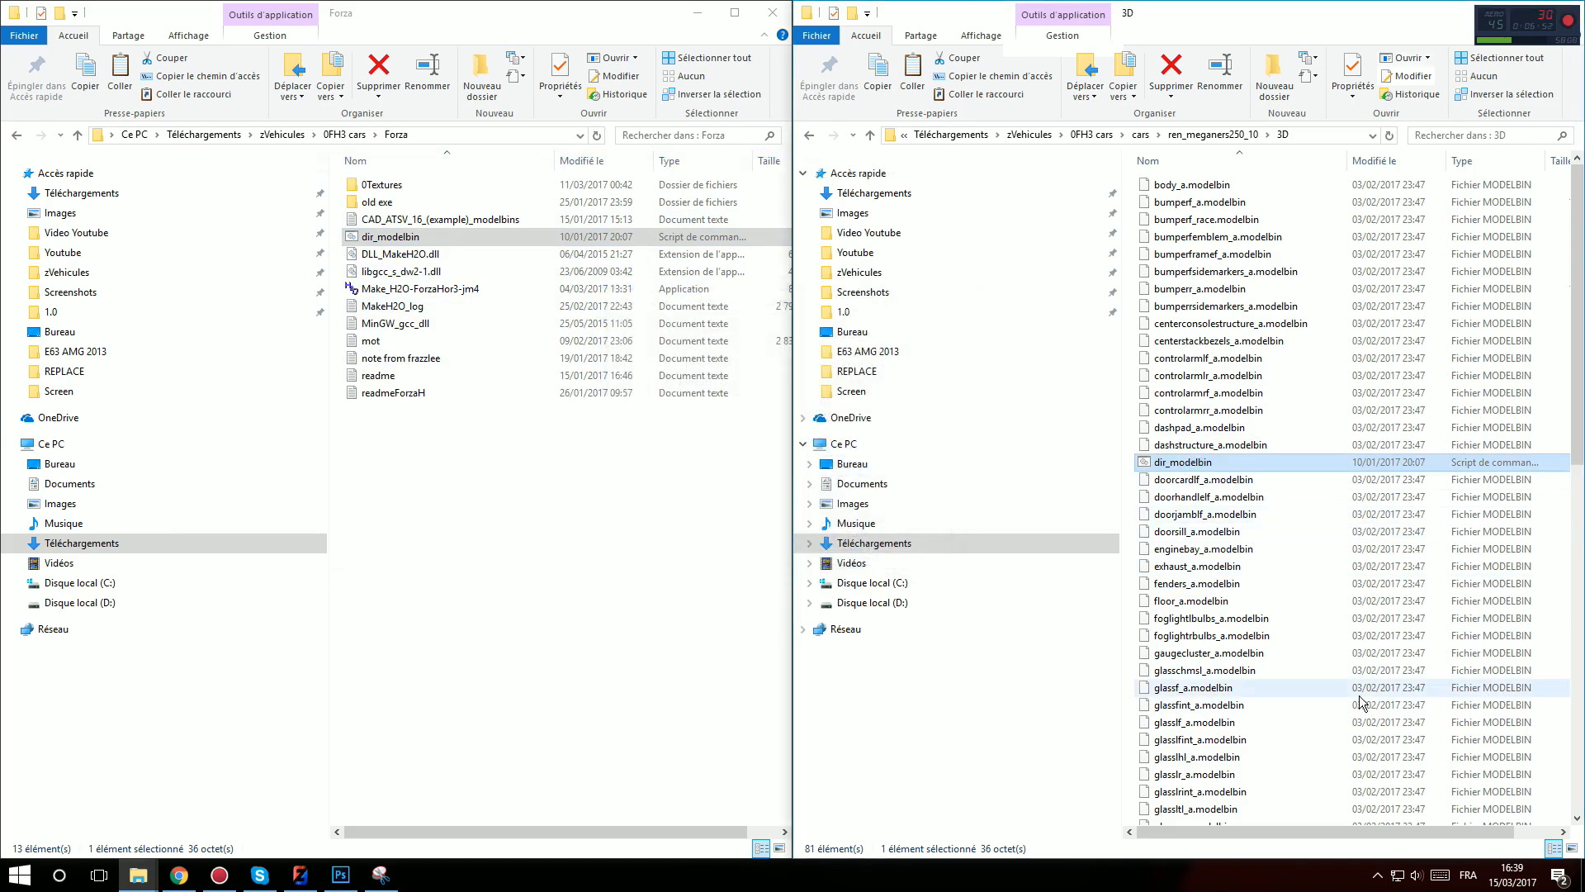
# Open the modelbins text file in the 3D folder to examine its file list, and close it
pyautogui.scroll(-12, 1358, 701)
pyautogui.scroll(1, 1250, 637)
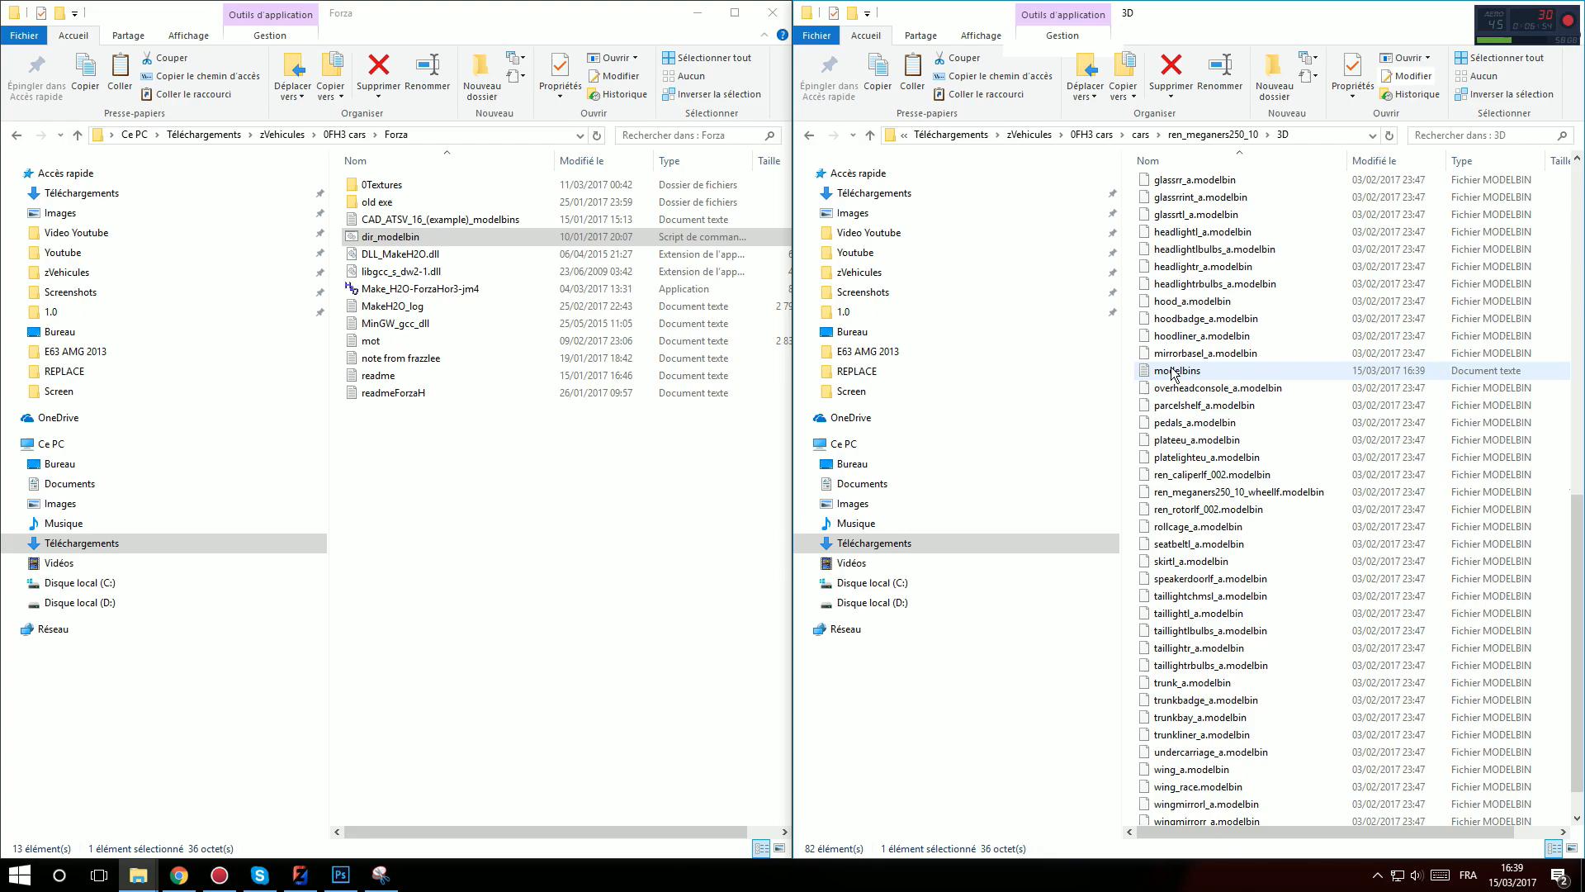
pyautogui.doubleClick(1205, 376)
pyautogui.click(1494, 172)
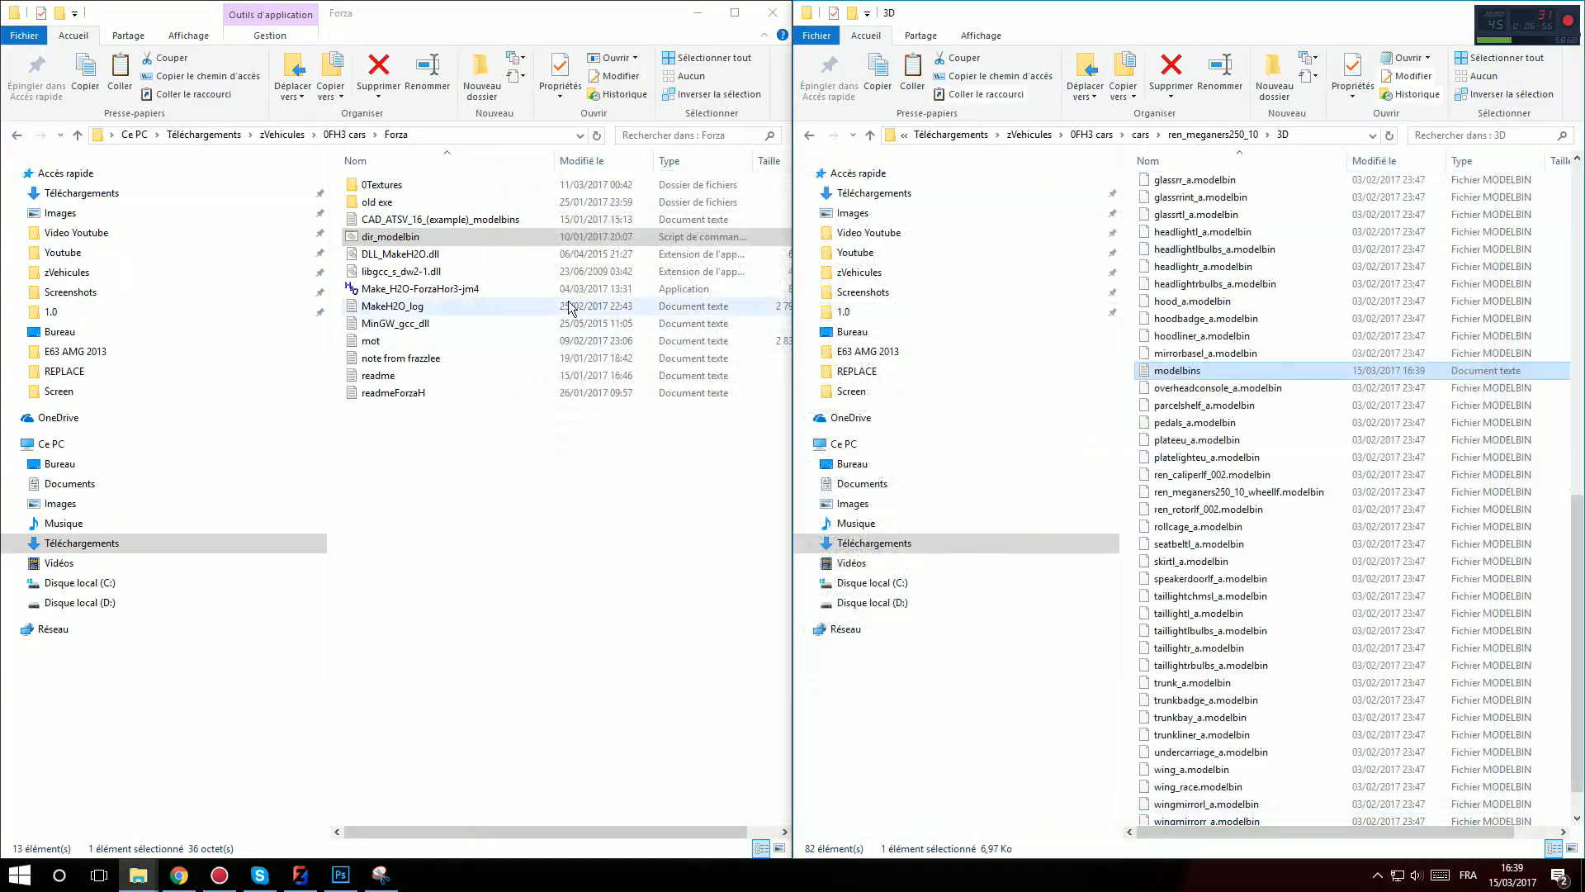
# Launch the Make_H2O-ForzaHor3-jm4 application from the Forza folder
pyautogui.click(442, 295)
pyautogui.rightClick(425, 294)
pyautogui.click(359, 291)
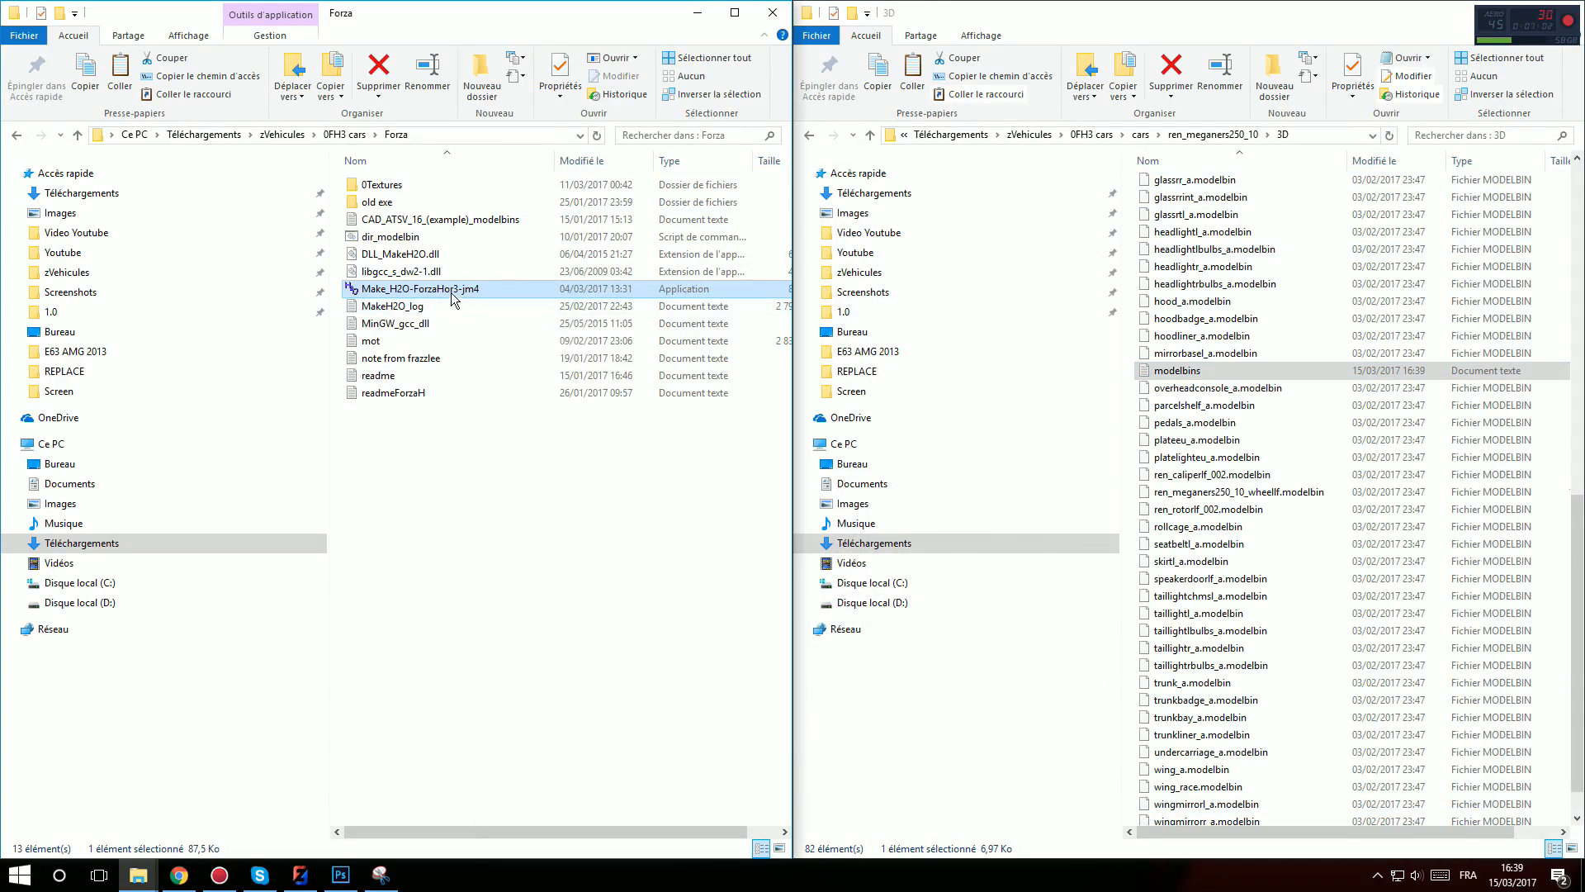
pyautogui.doubleClick(453, 290)
pyautogui.click(850, 456)
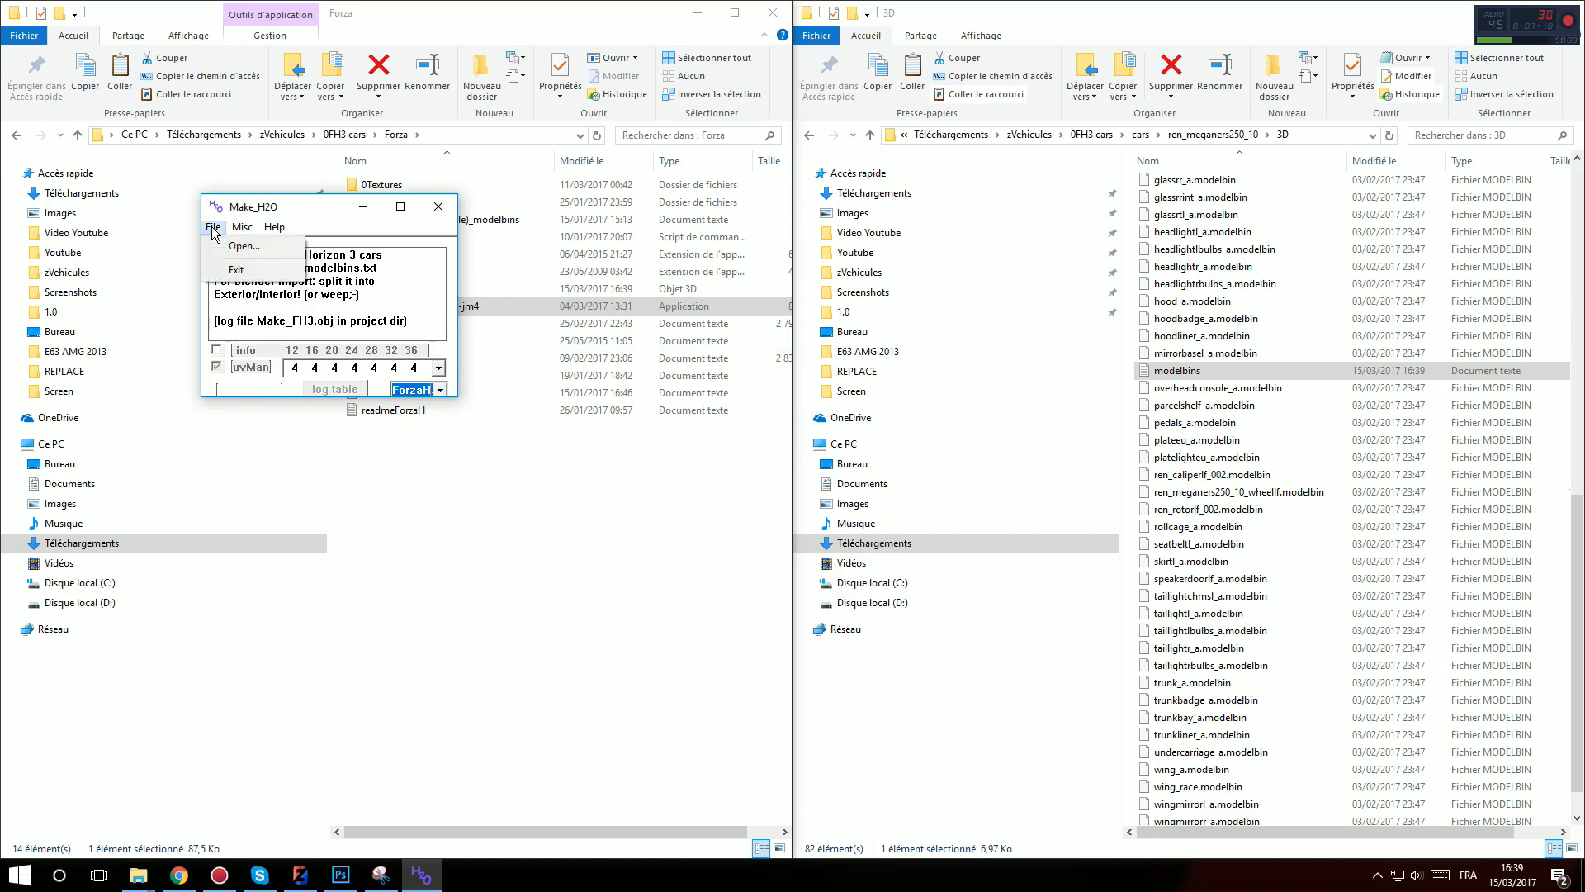
# Load the modelbins list from the 3D folder of ren_meganers250_10 into Make_H2O for conversion
pyautogui.click(239, 246)
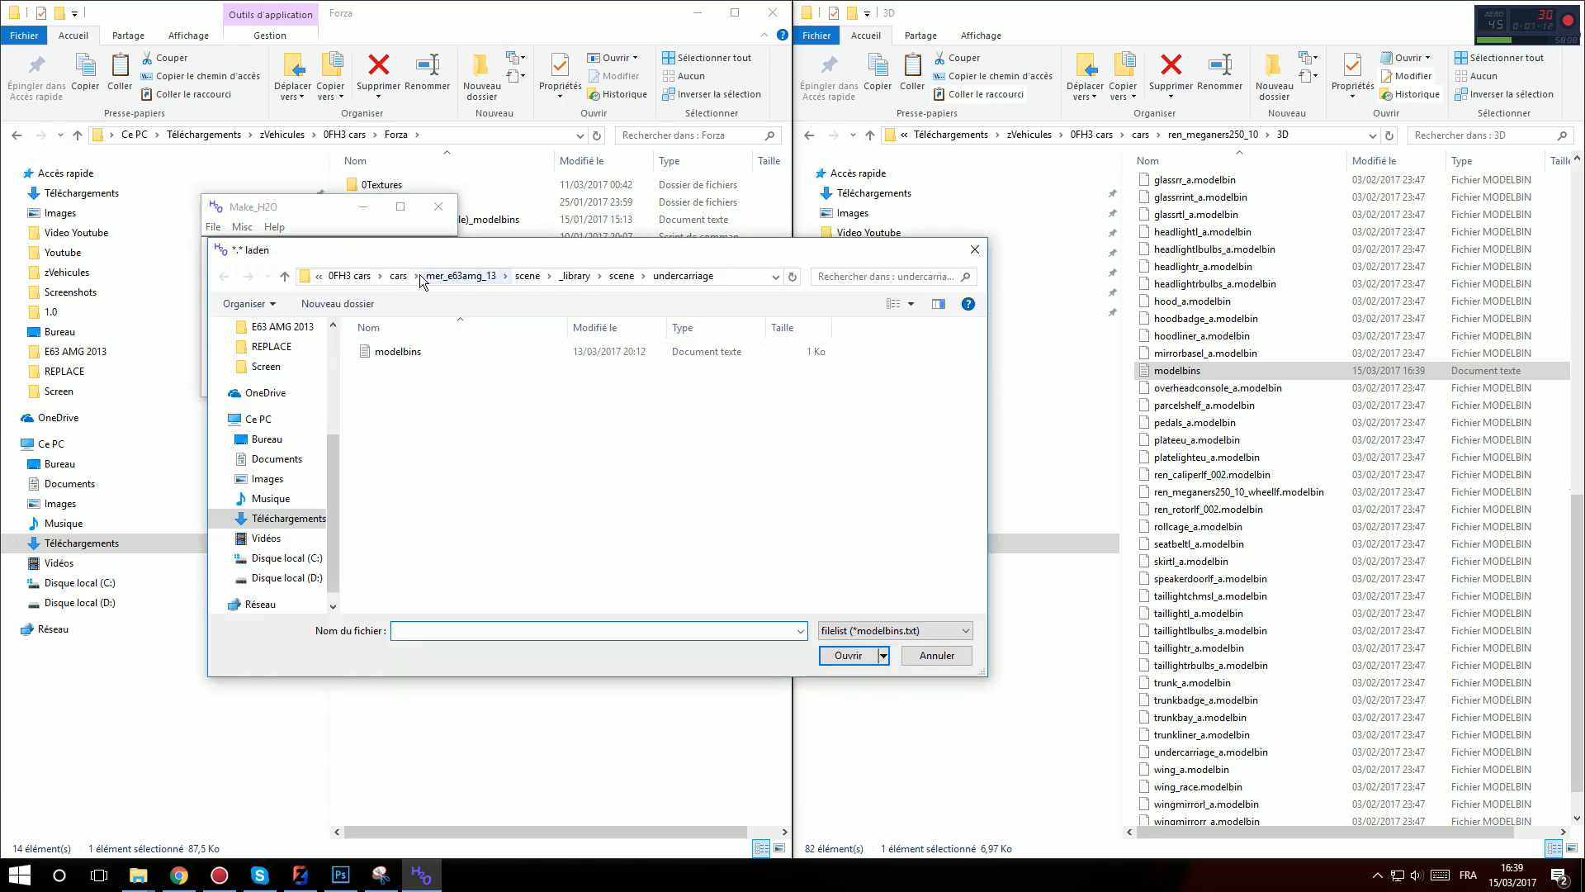
pyautogui.click(398, 276)
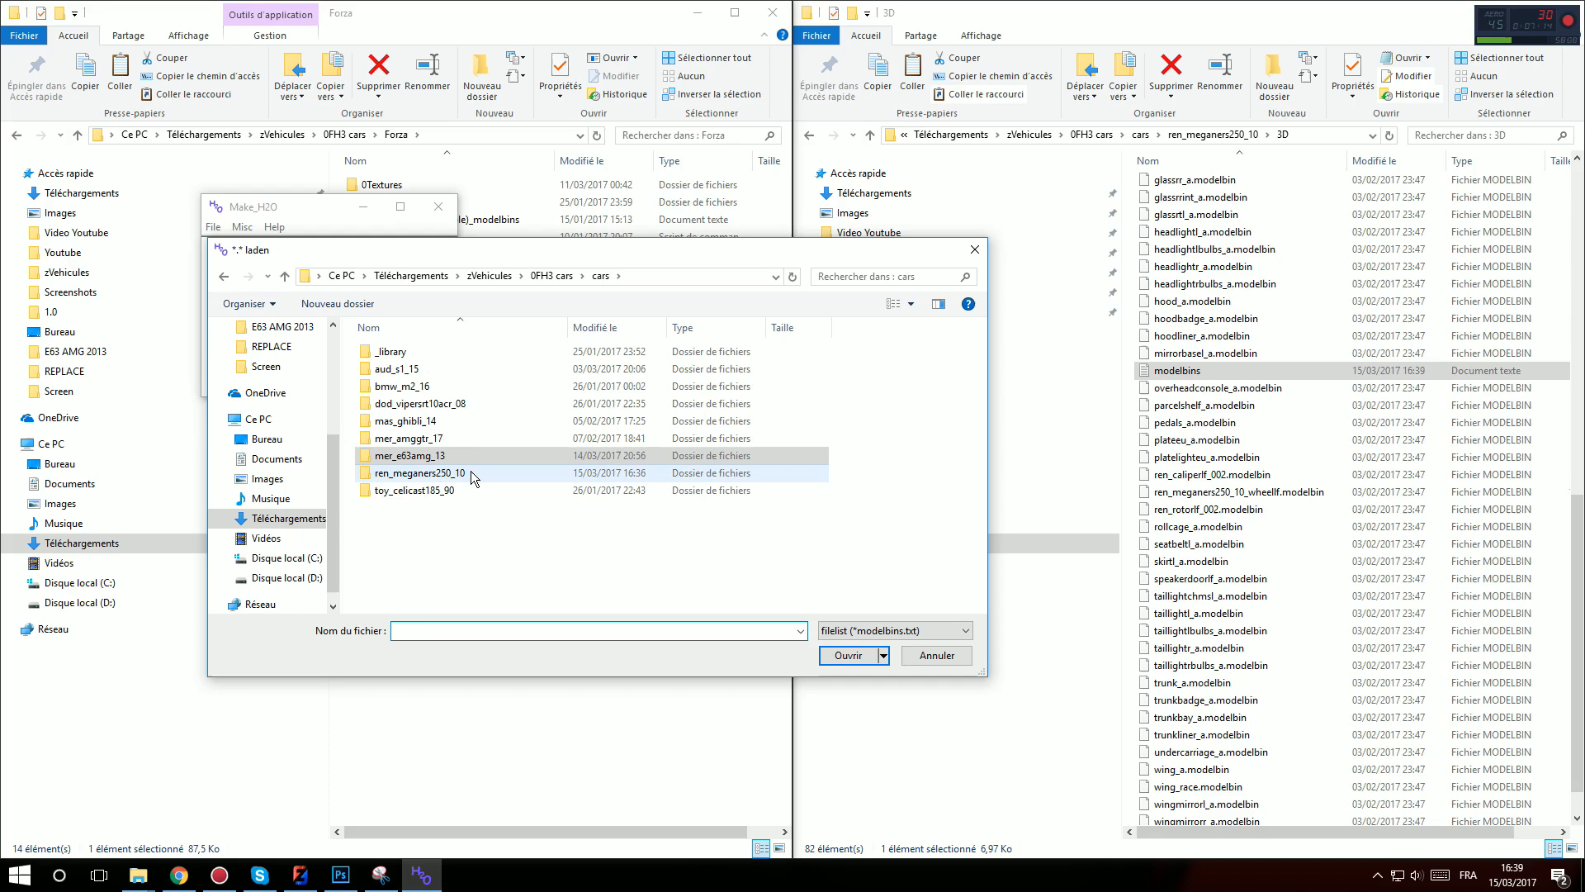
pyautogui.doubleClick(471, 472)
pyautogui.doubleClick(421, 353)
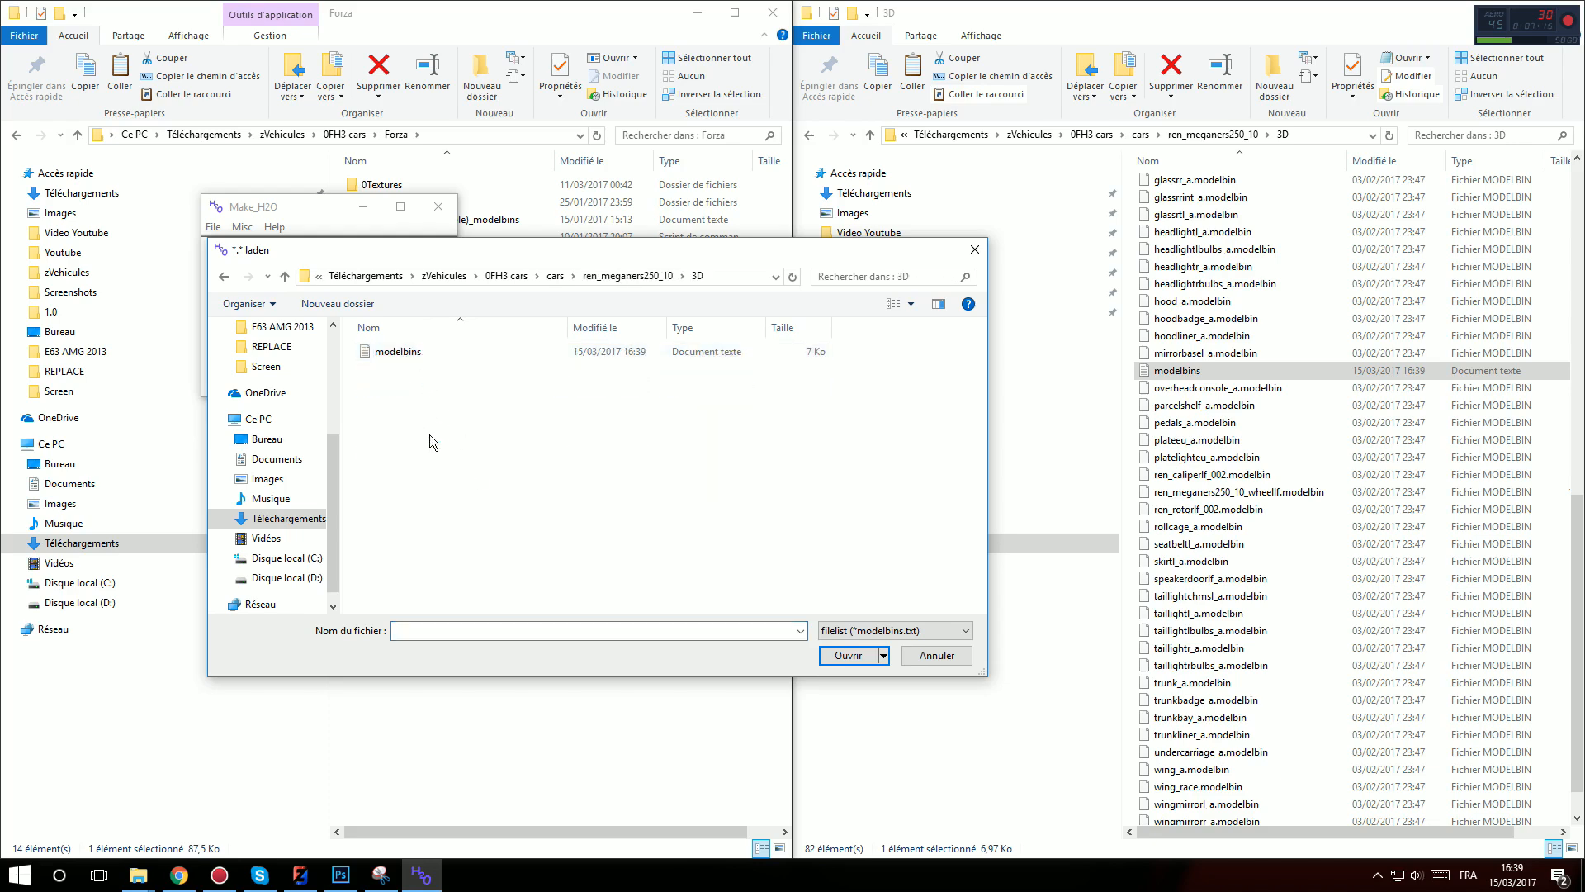
pyautogui.click(388, 355)
pyautogui.click(850, 656)
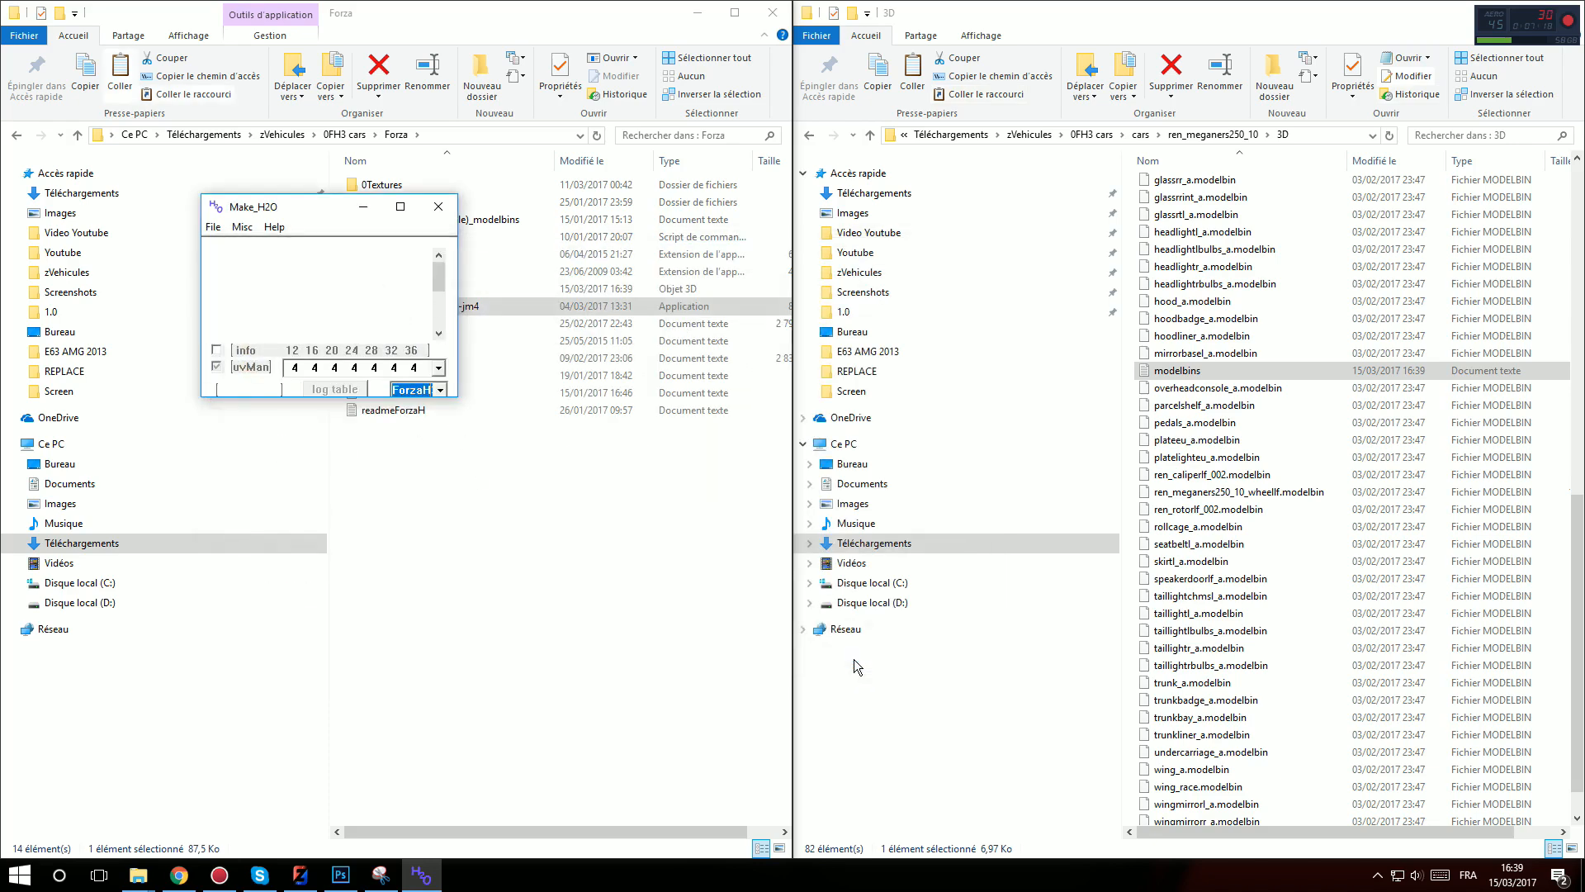
# Close Make_H2O and the 3D folder window, and maximize the Forza folder window
pyautogui.click(433, 217)
pyautogui.click(445, 289)
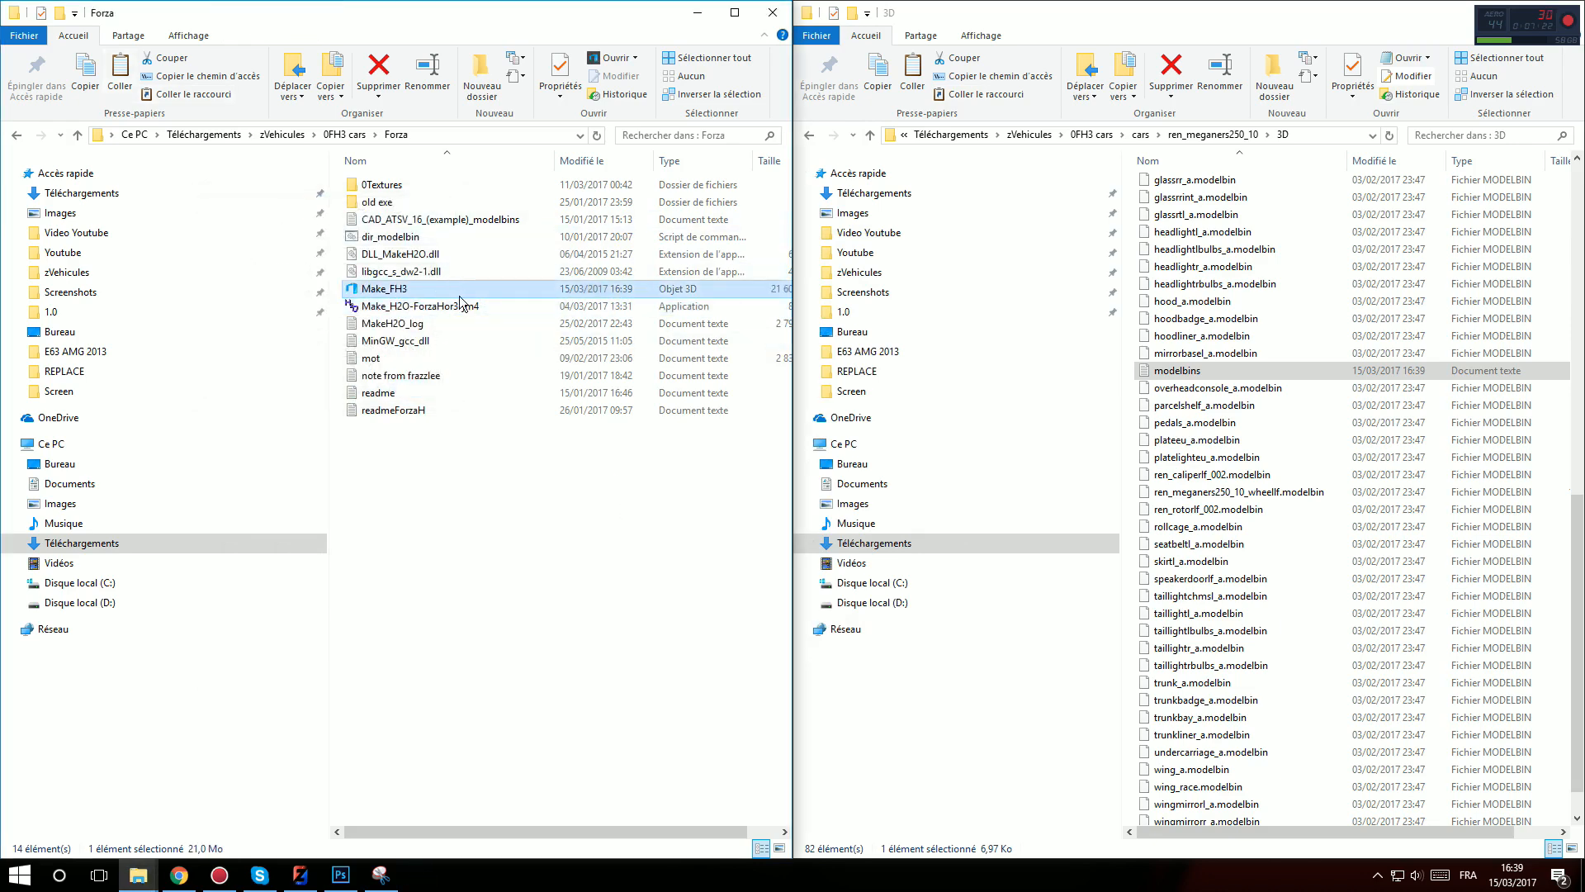
pyautogui.click(1577, 13)
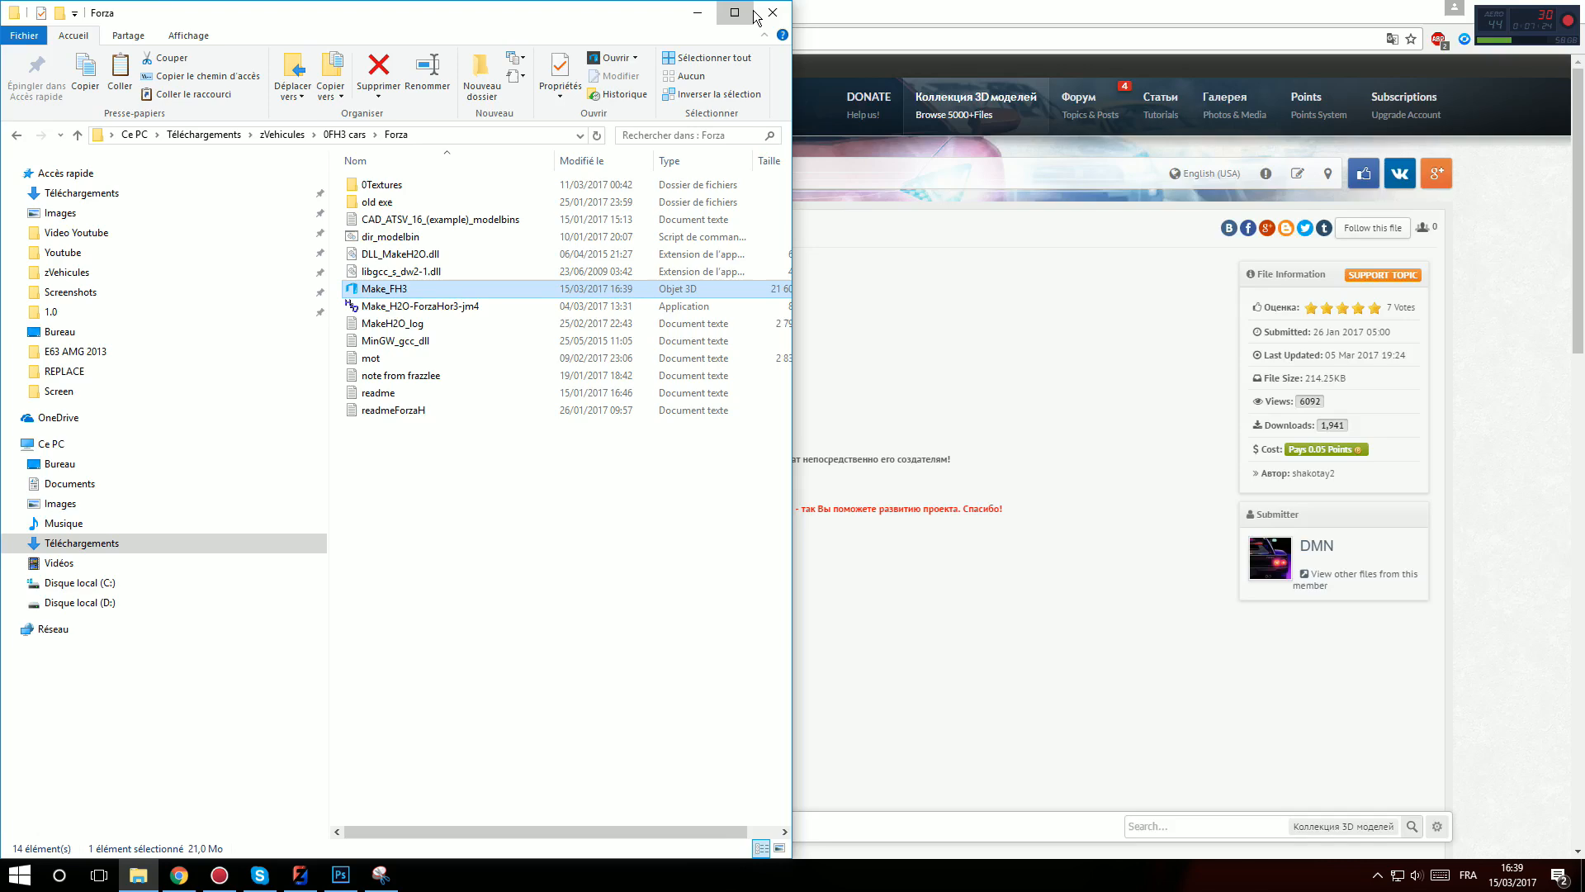
pyautogui.click(753, 12)
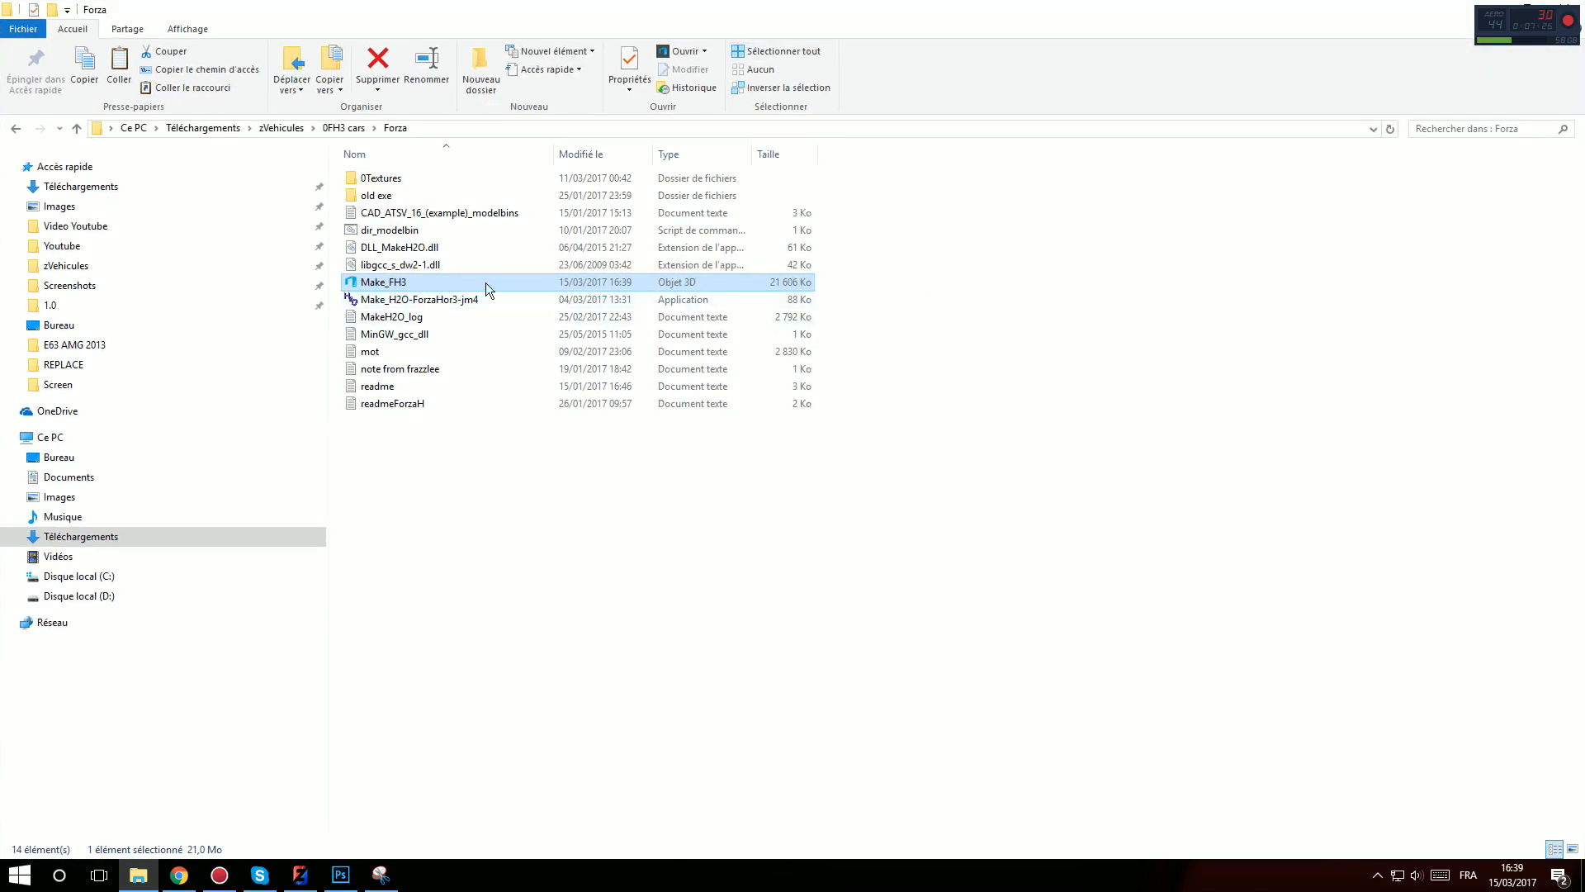
# Open the Make_FH3 object in 3D Builder, inspect the car from the side and above, and close the viewer
pyautogui.doubleClick(411, 284)
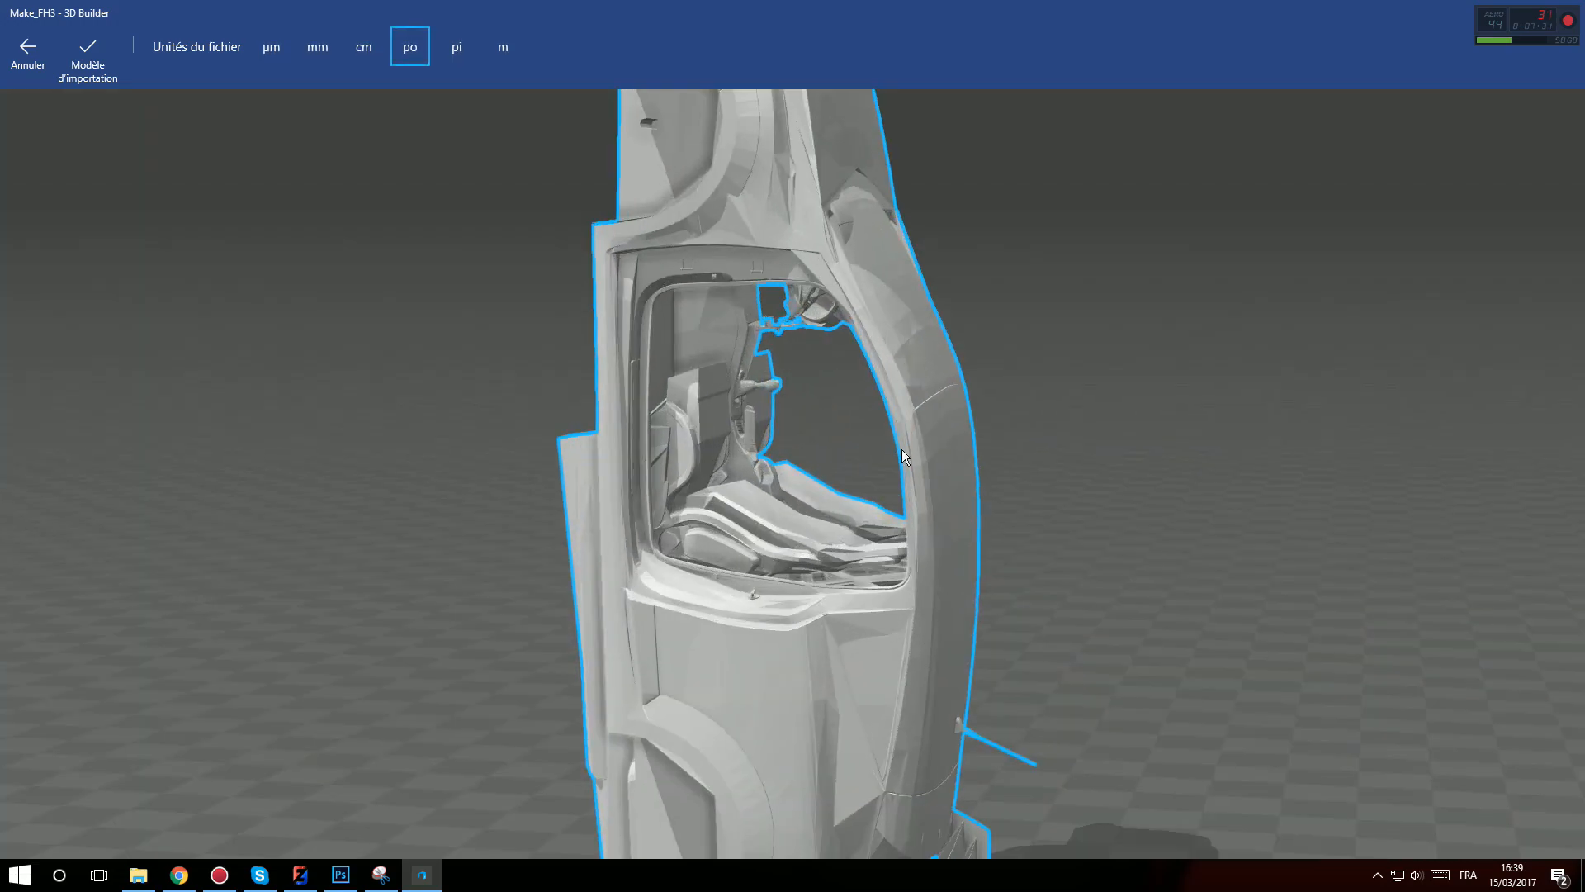
pyautogui.moveTo(901, 449); pyautogui.dragTo(1048, 463)
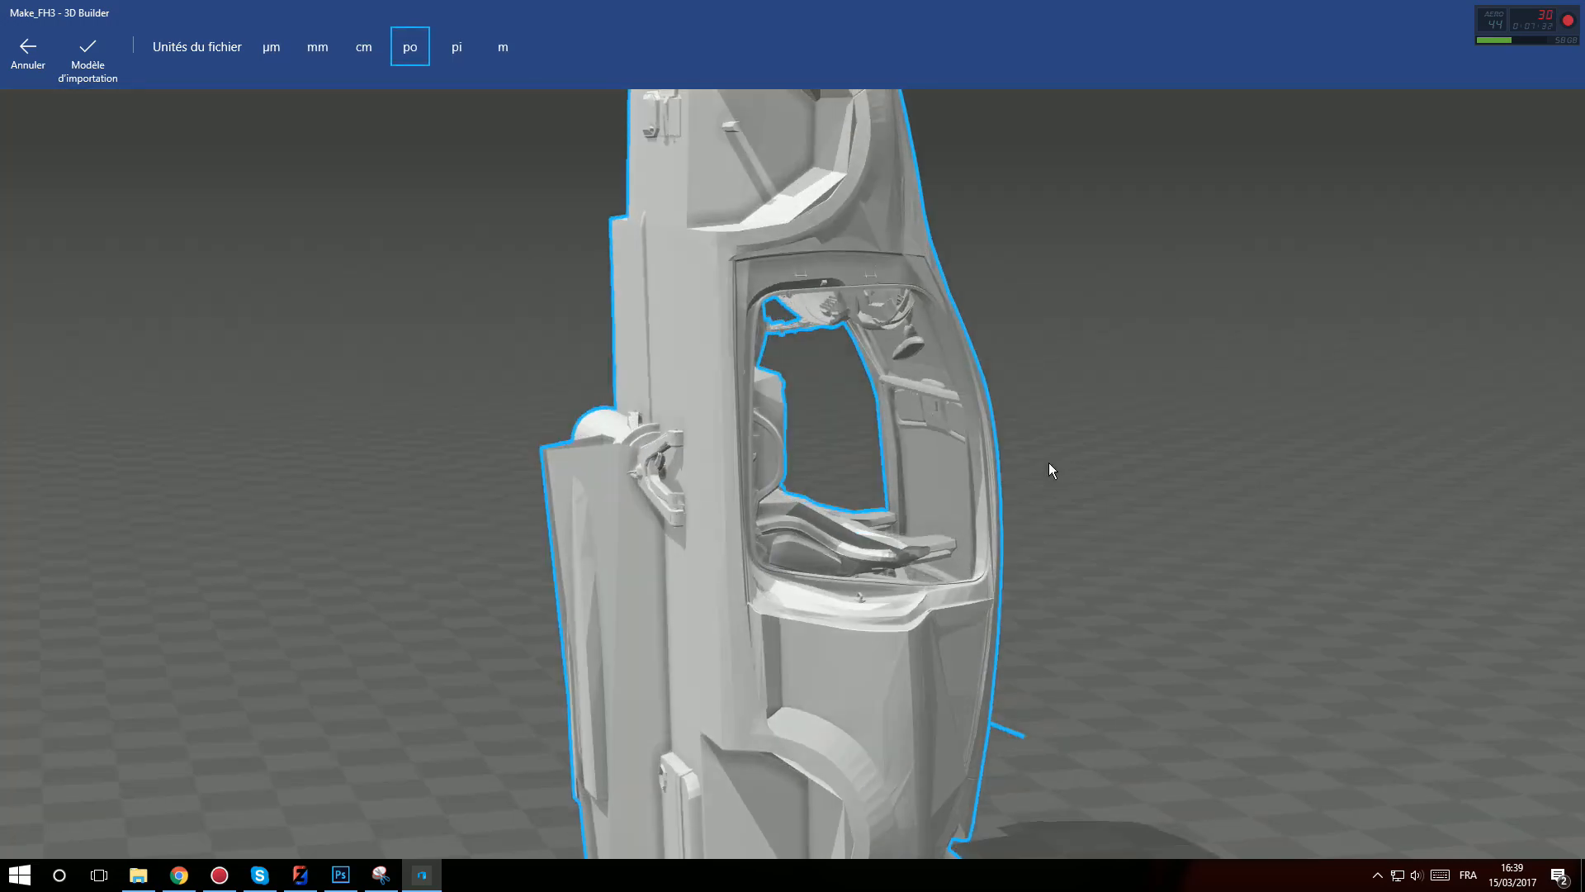
pyautogui.moveTo(580, 467); pyautogui.dragTo(588, 226)
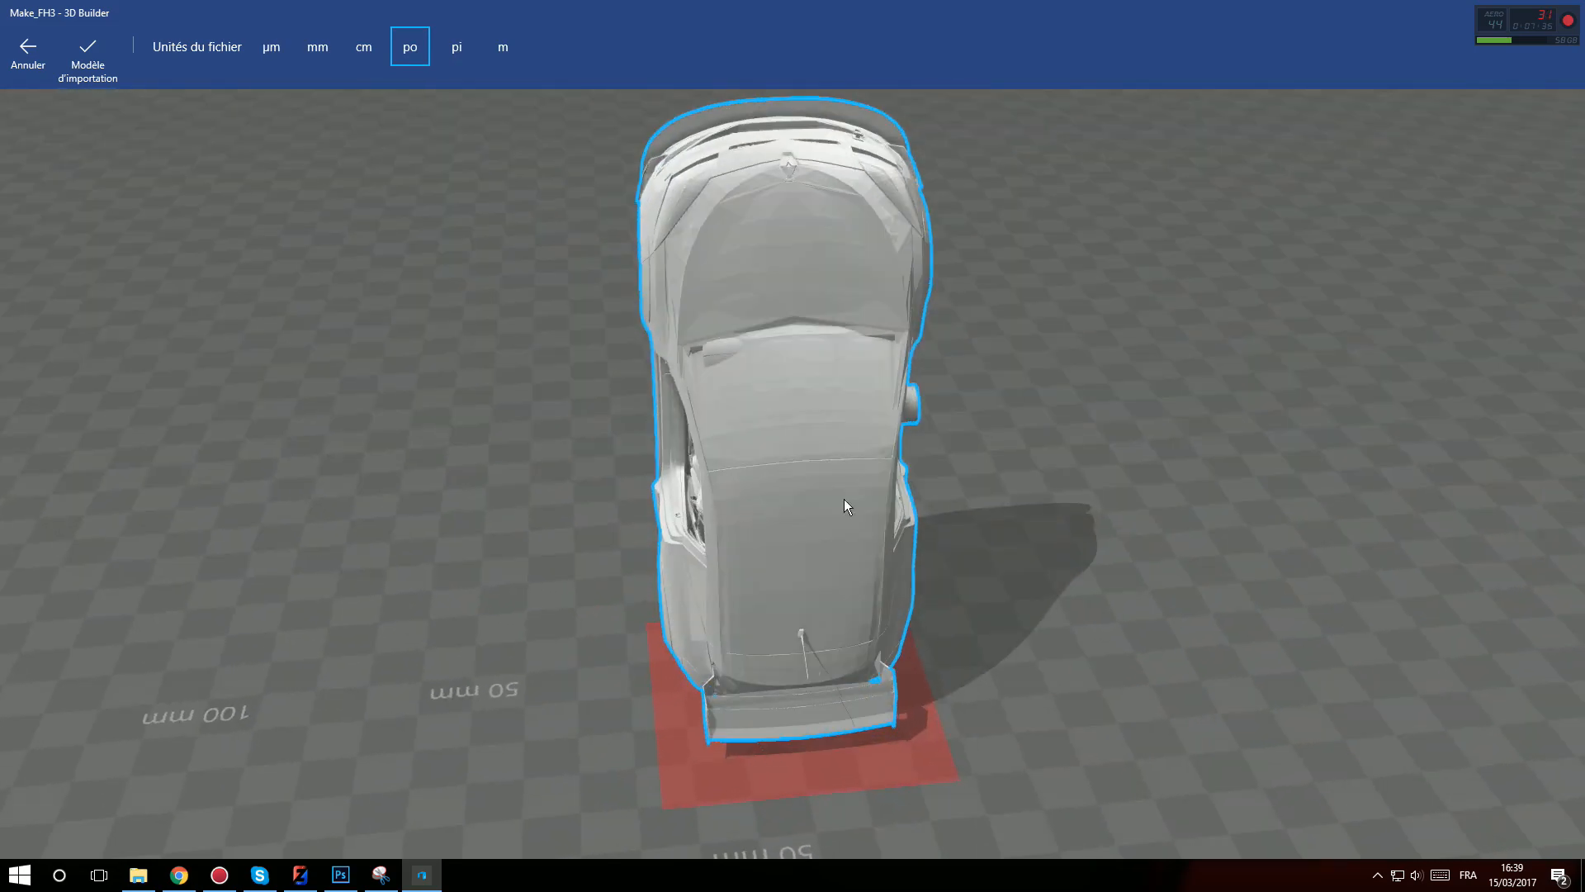
pyautogui.moveTo(844, 499); pyautogui.dragTo(1305, 446)
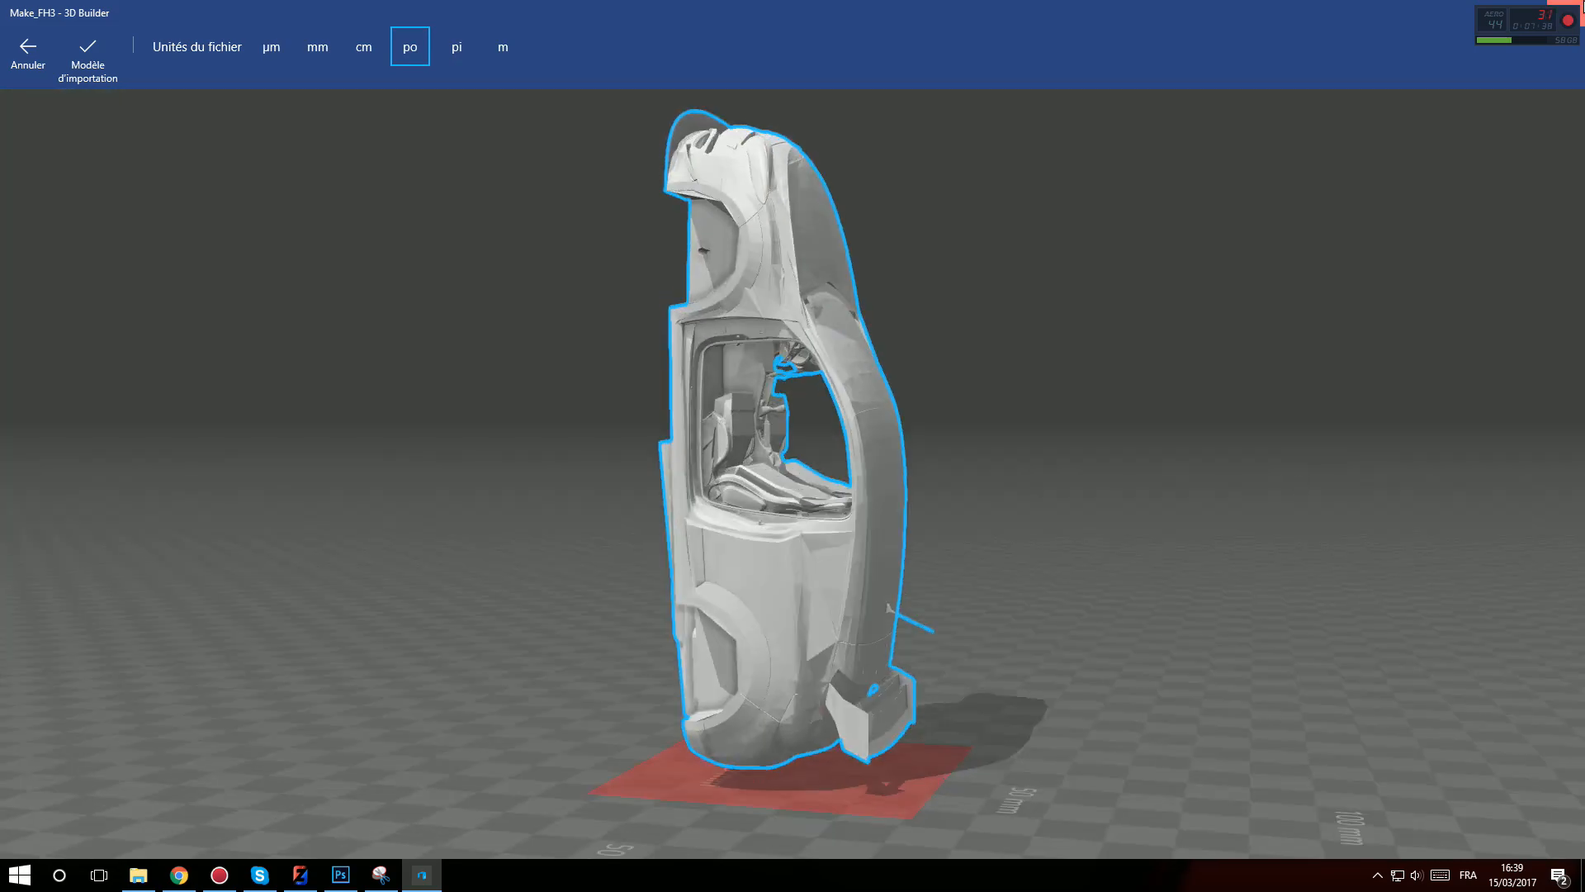
pyautogui.click(1582, 2)
# Switch to ZModeler, start an import, and browse through Téléchargements and zVehicules to the 0FH3 cars folder
pyautogui.click(299, 877)
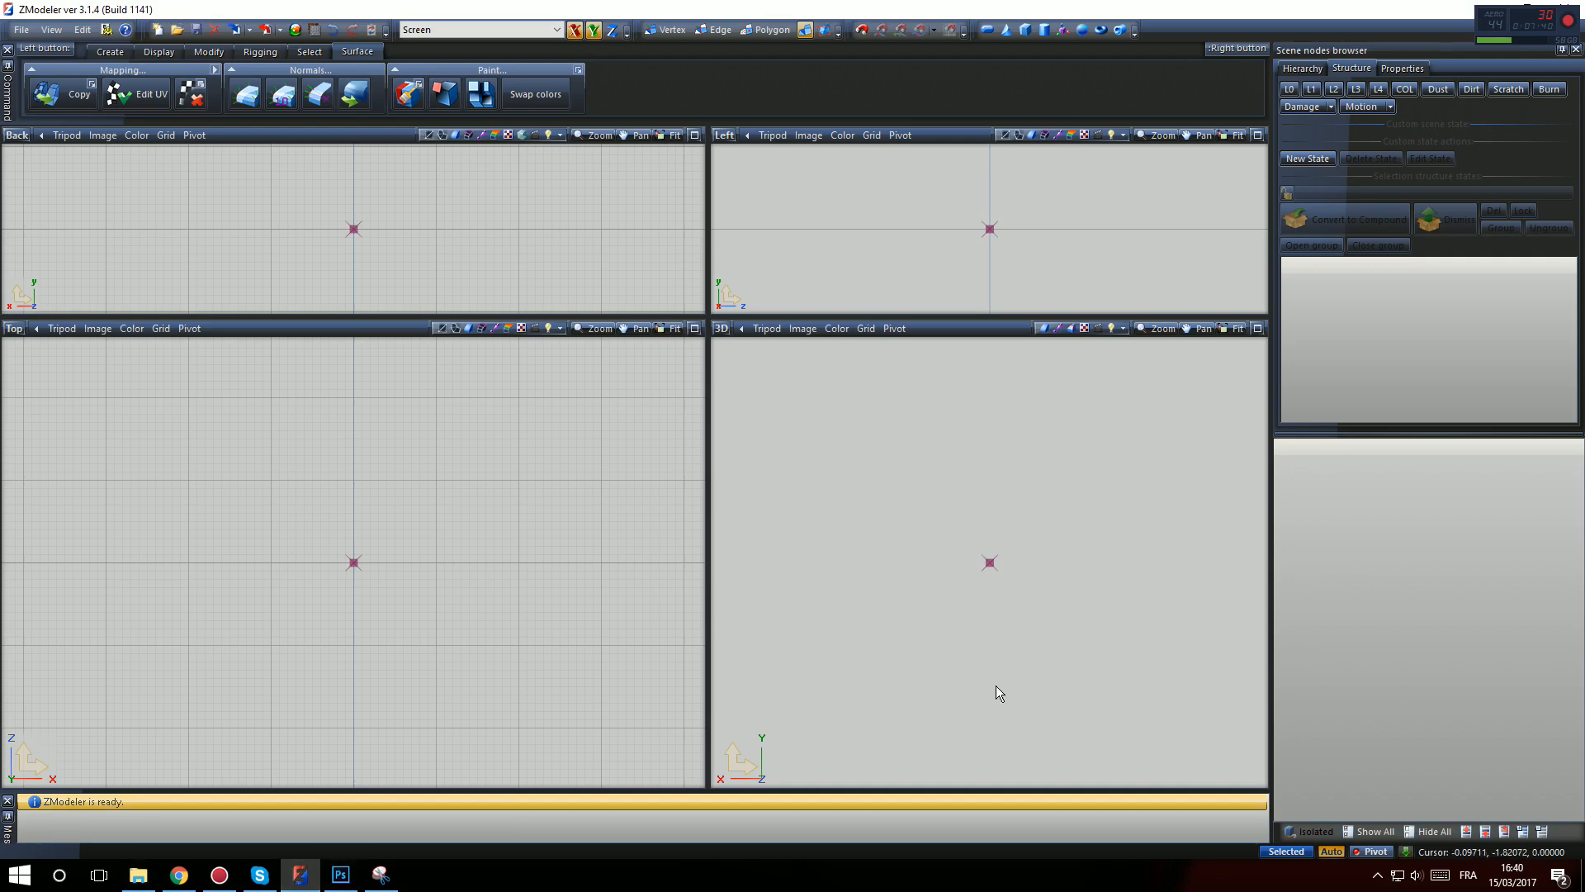
pyautogui.click(233, 30)
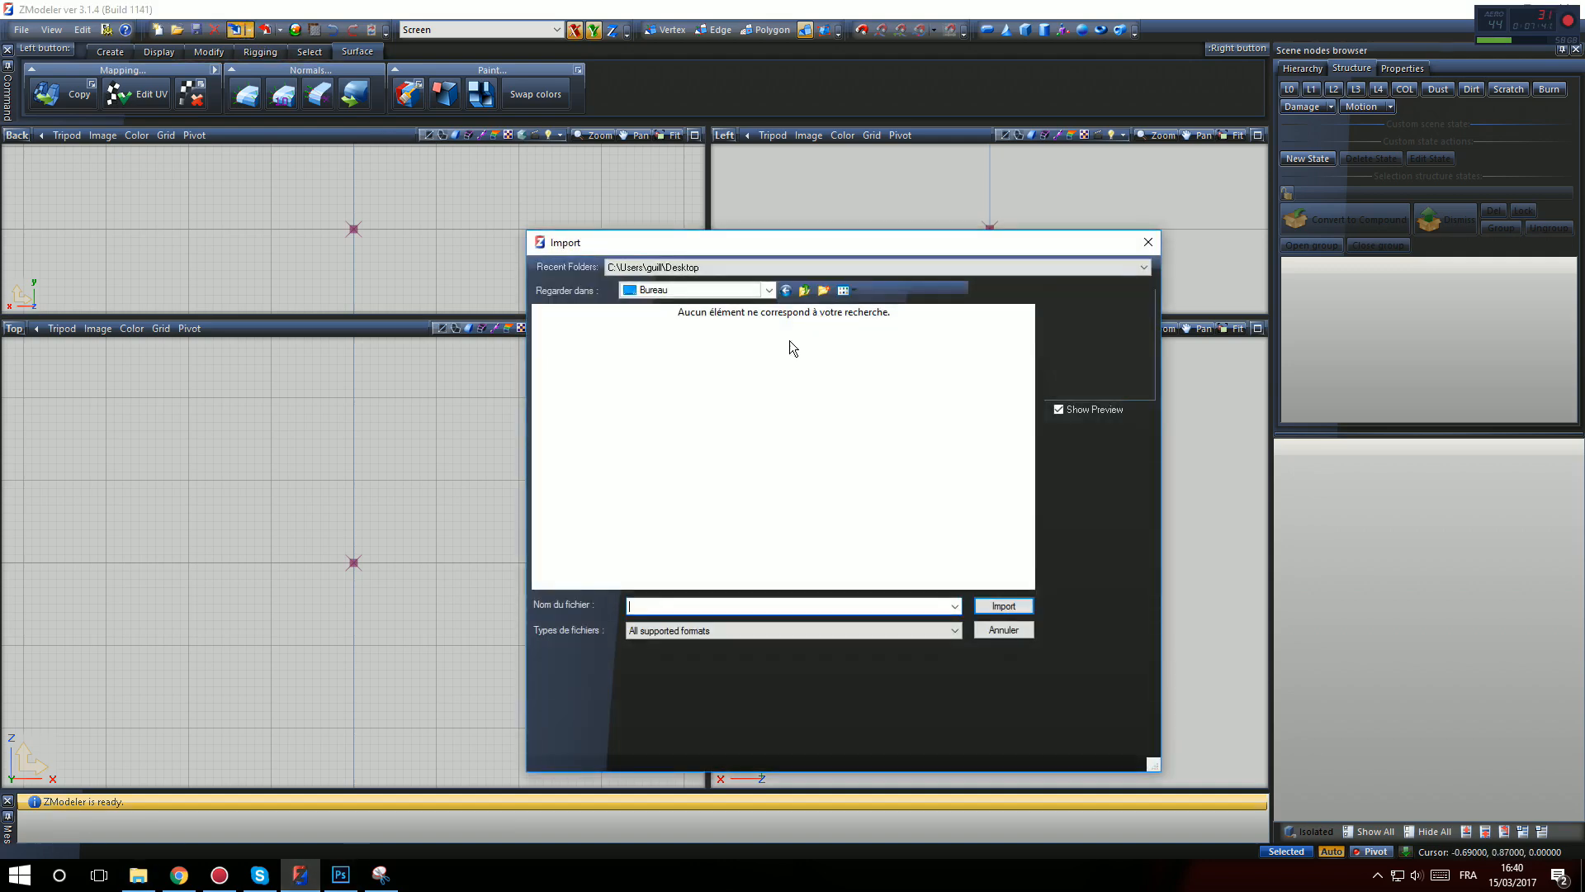
pyautogui.click(804, 291)
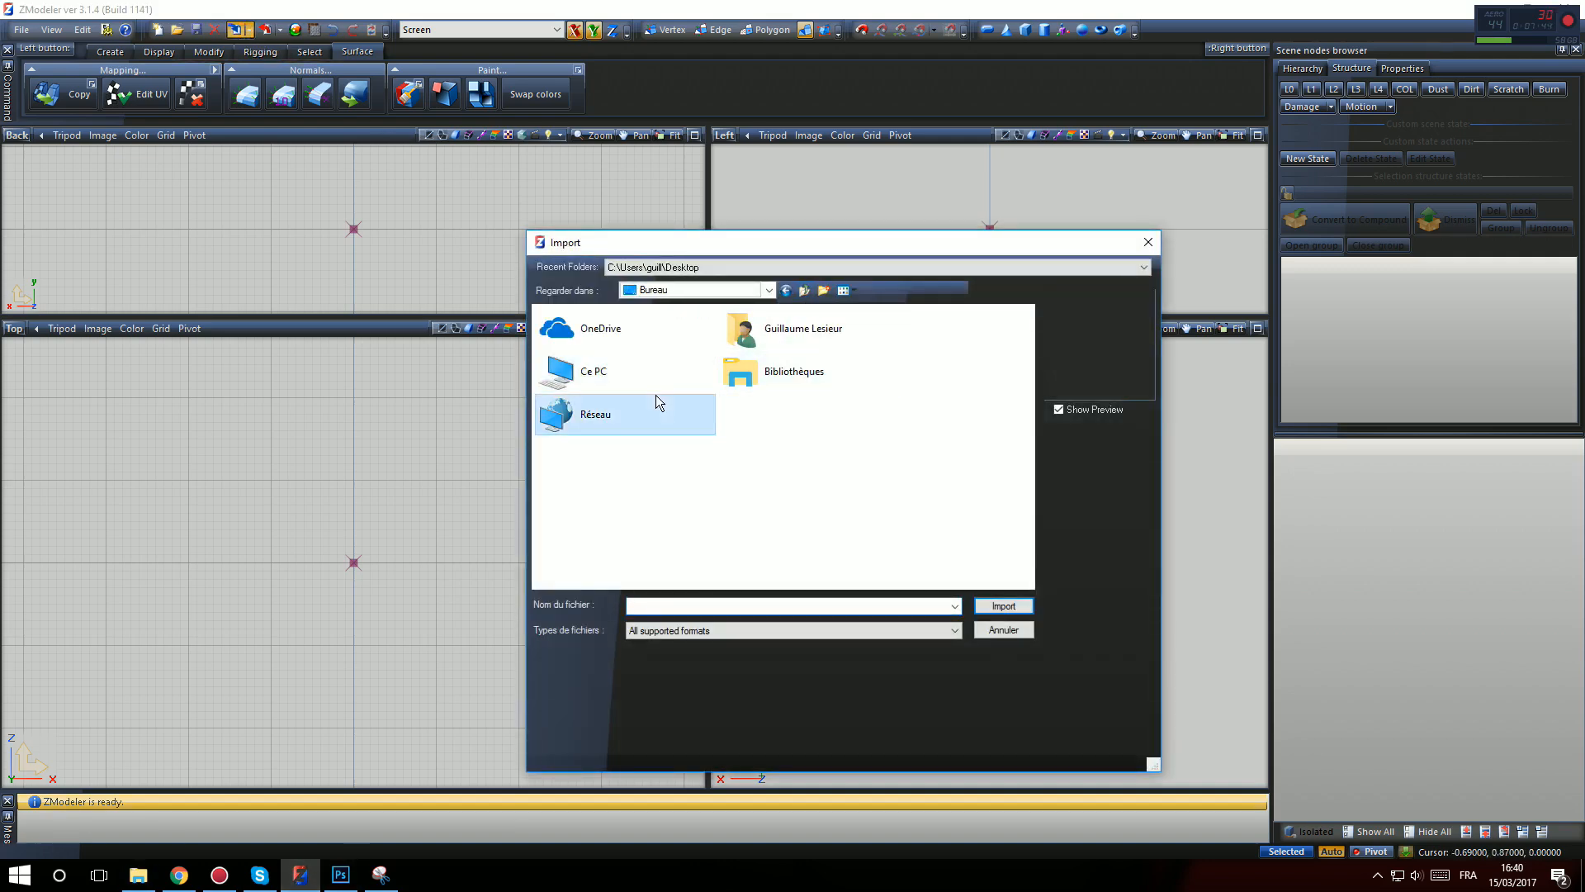
pyautogui.doubleClick(657, 372)
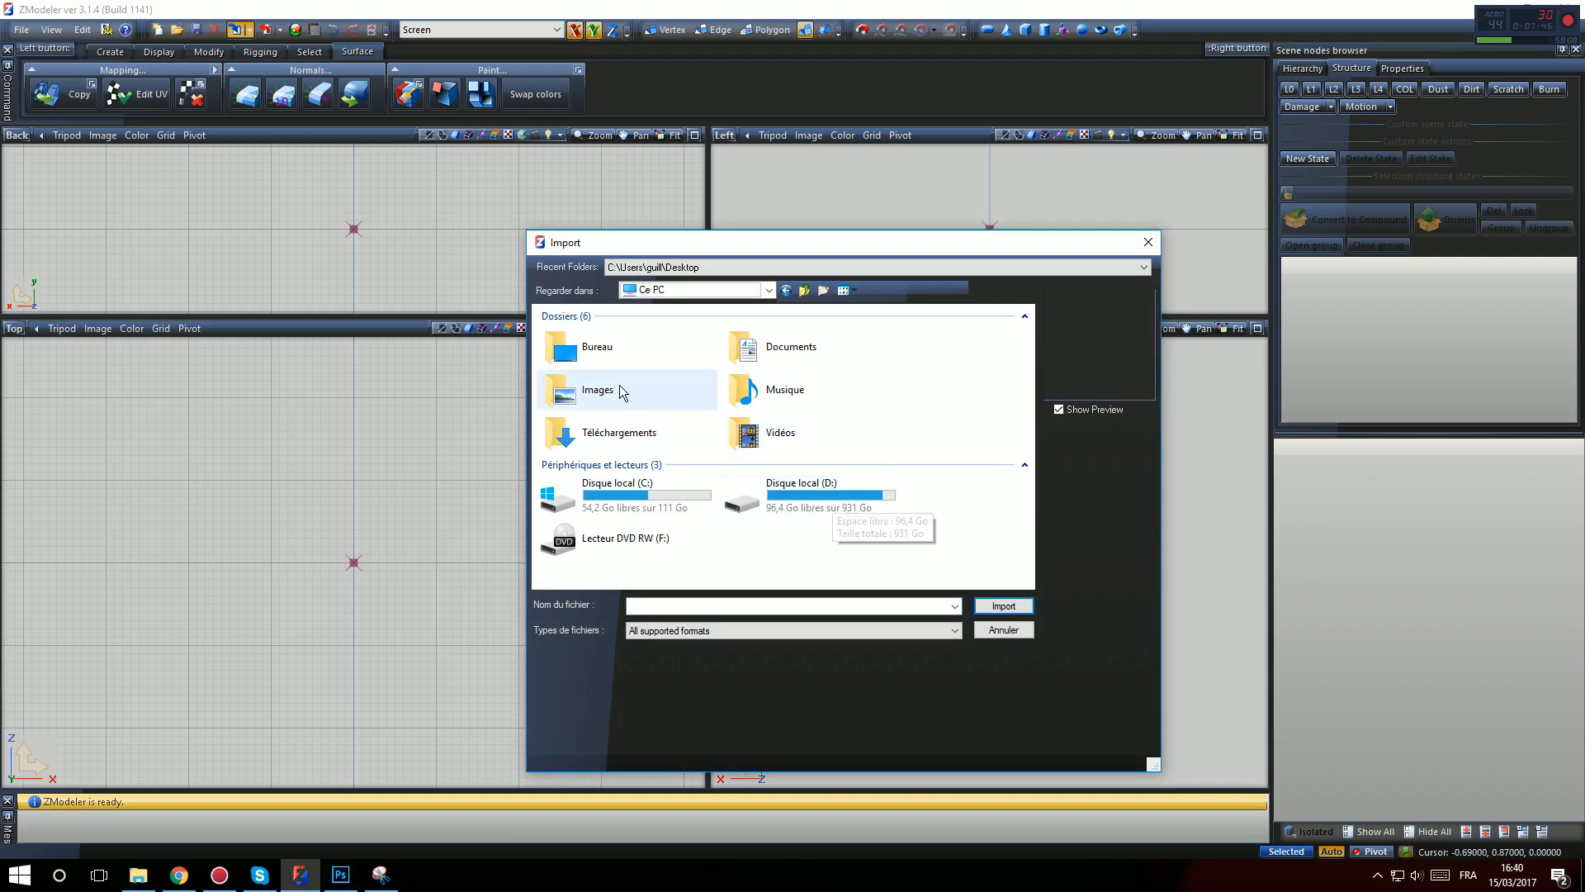
pyautogui.doubleClick(618, 432)
pyautogui.scroll(-5, 800, 489)
pyautogui.scroll(2, 734, 373)
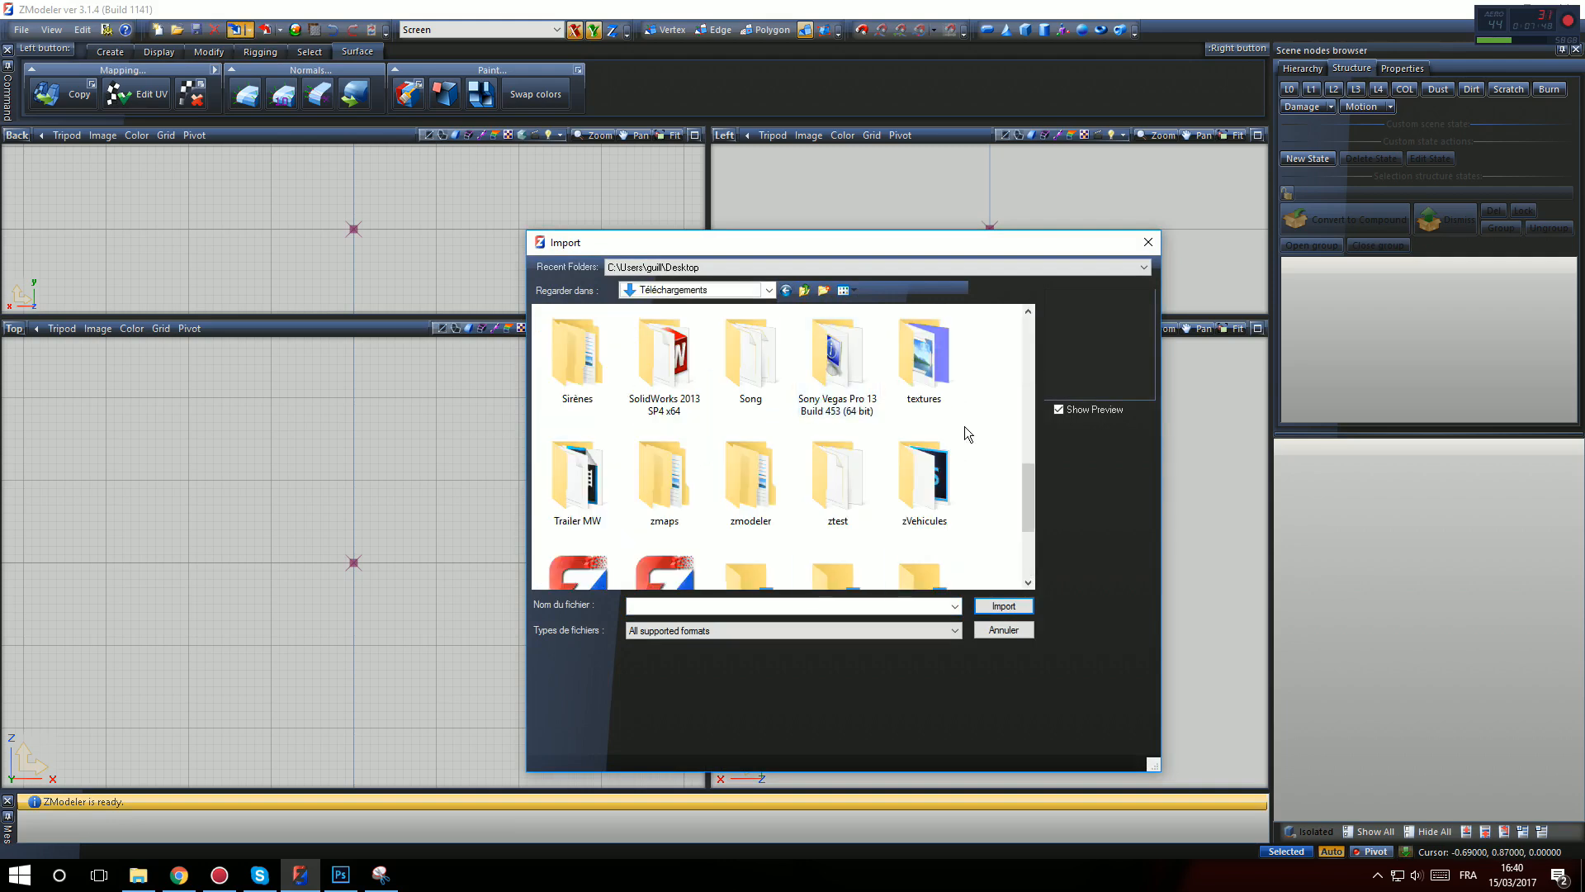
pyautogui.doubleClick(925, 467)
pyautogui.doubleClick(610, 369)
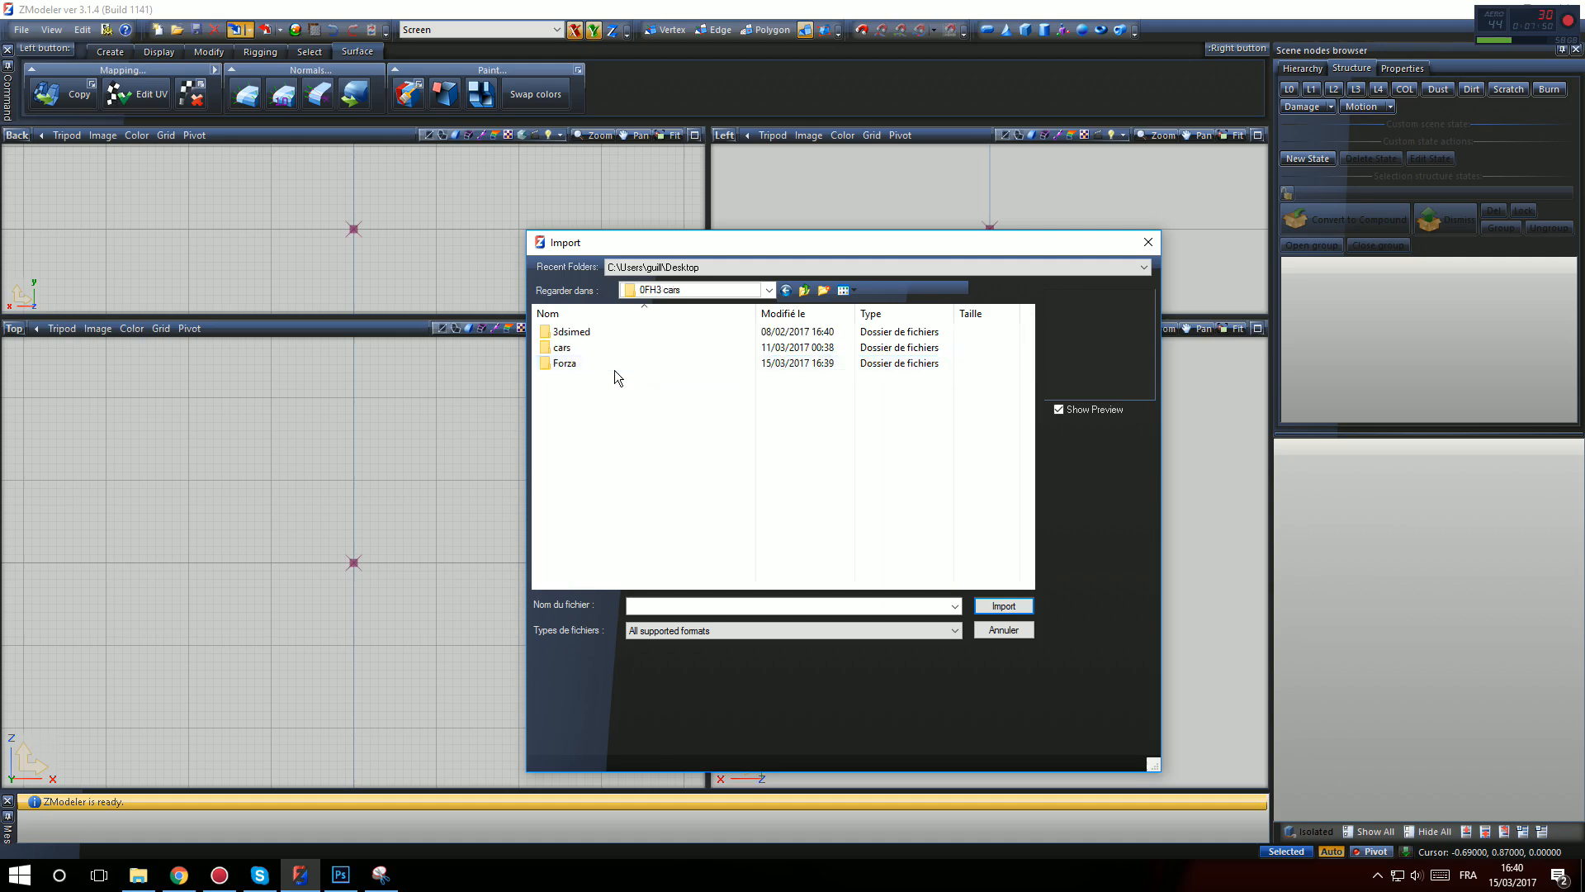
pyautogui.doubleClick(612, 437)
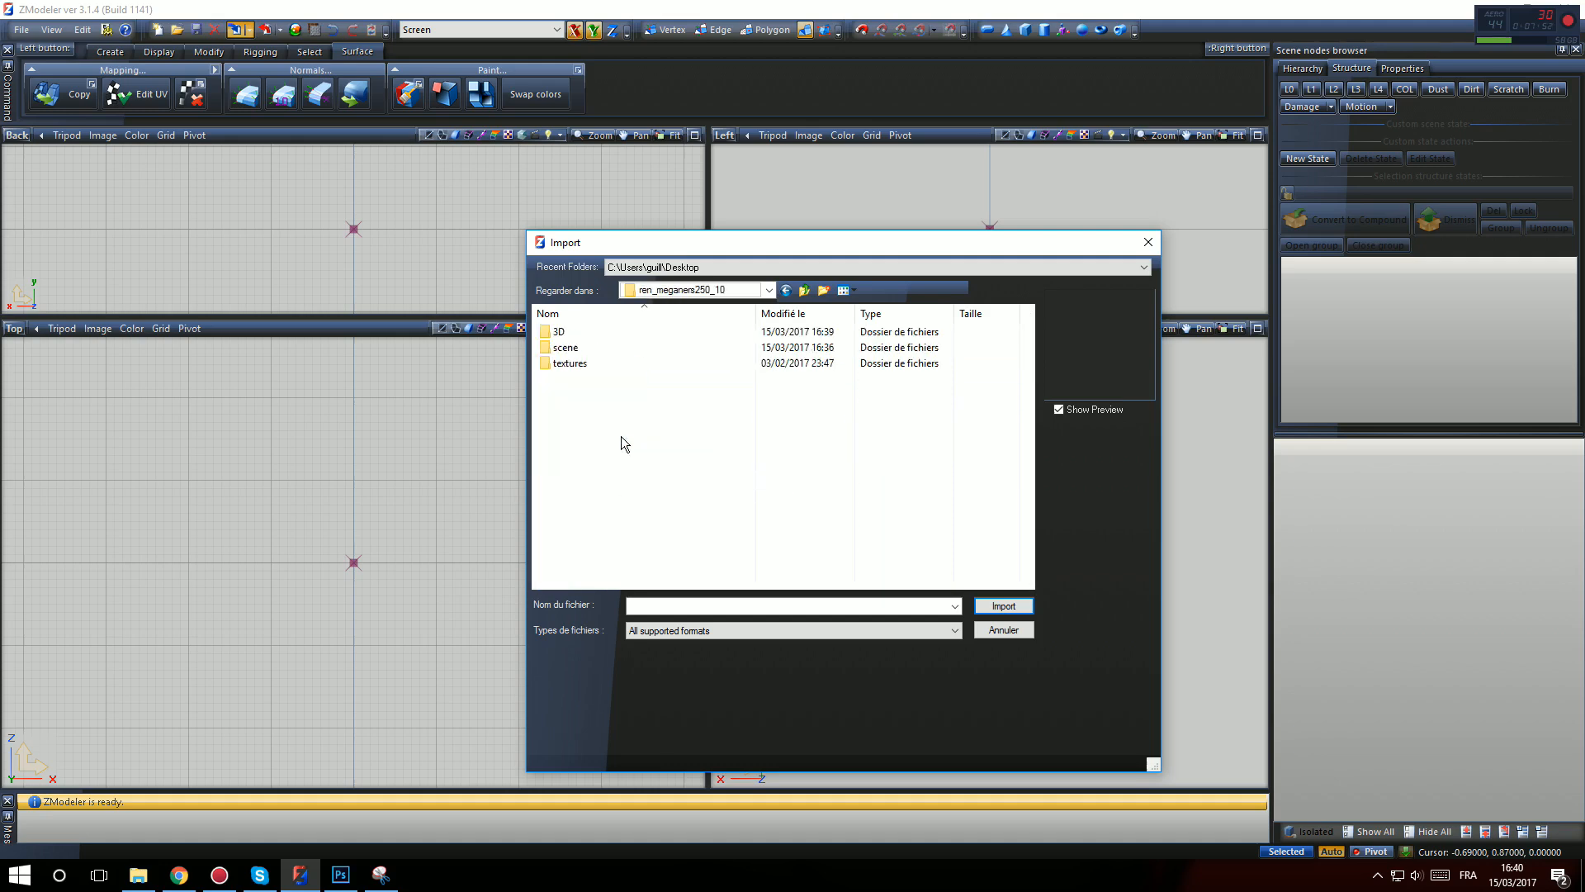
pyautogui.doubleClick(608, 330)
pyautogui.press('BackSpace')
pyautogui.press('BackSpace')
pyautogui.press('BackSpace')
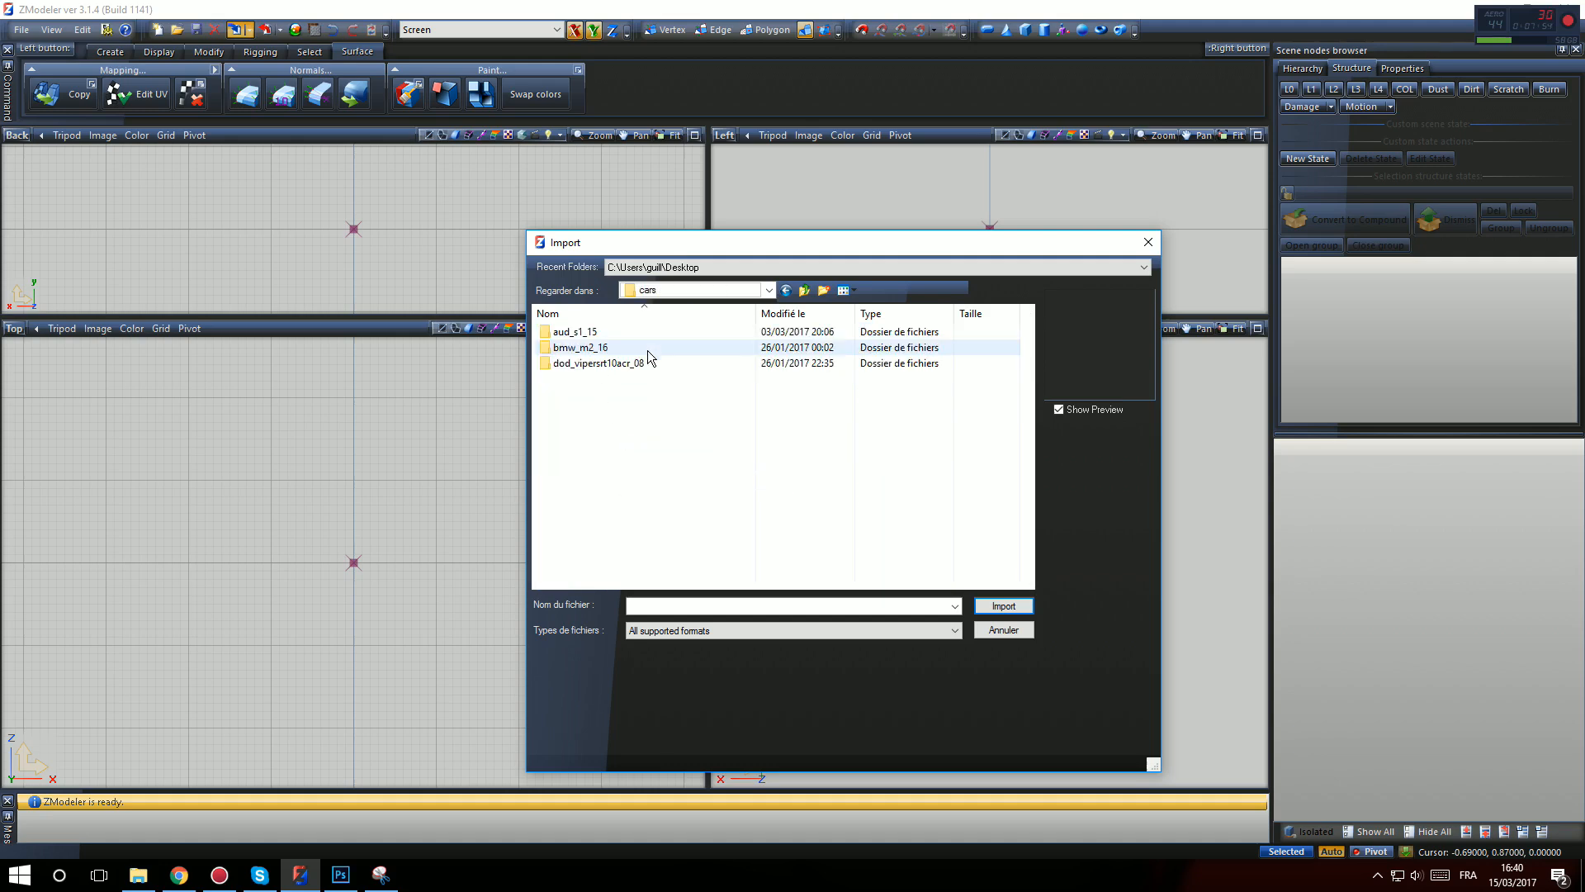
# Import the Make_FH3 object from the Forza folder, split by groups and with its materials
pyautogui.doubleClick(586, 365)
pyautogui.click(655, 369)
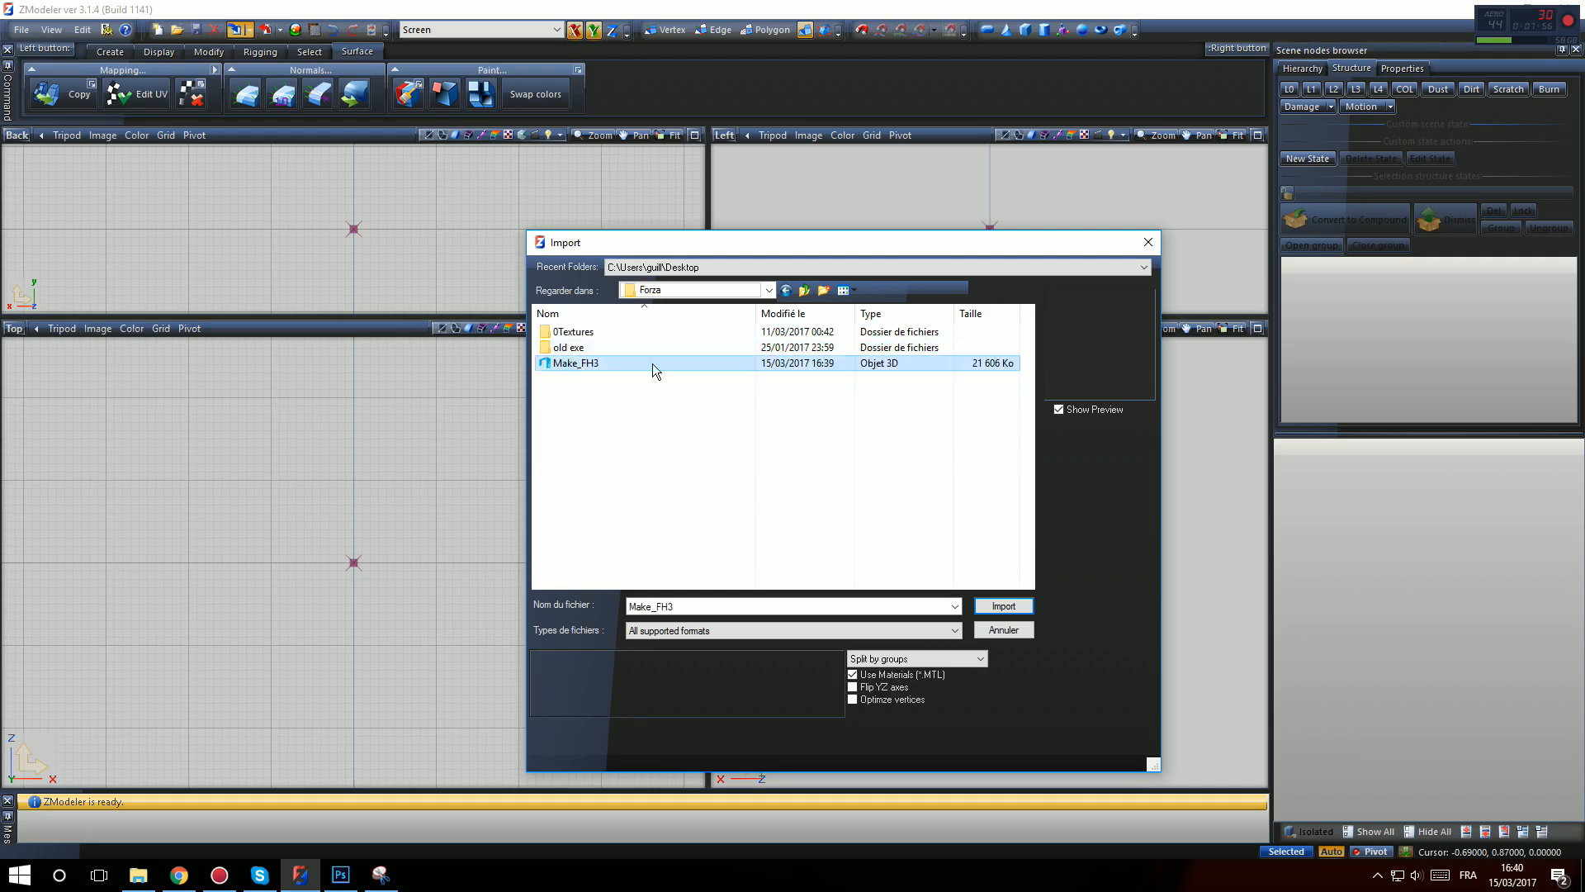
pyautogui.click(1001, 608)
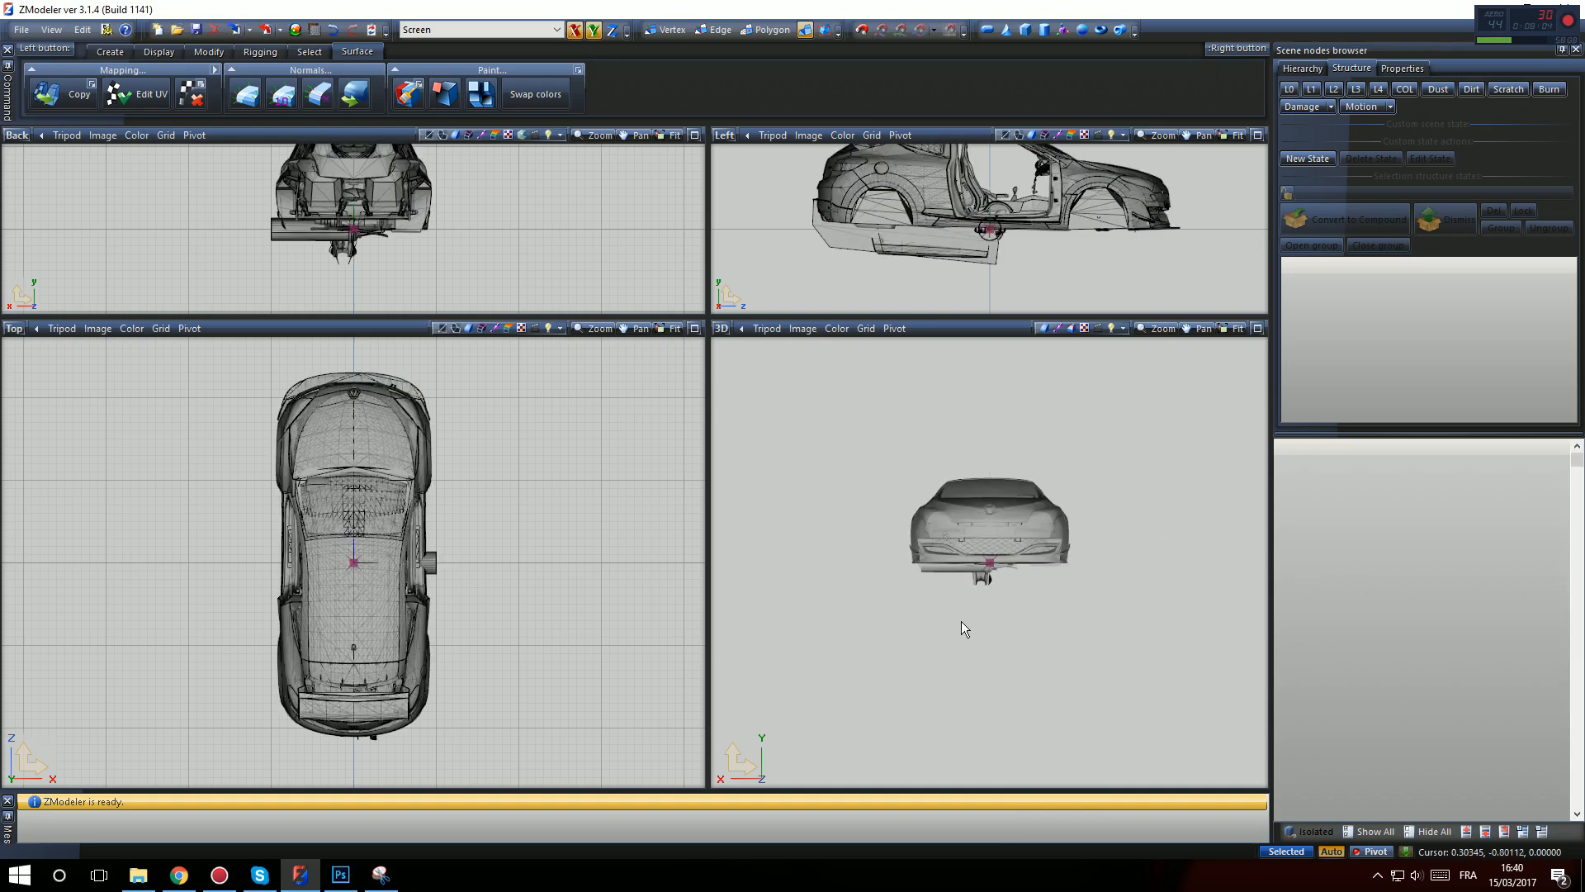
# Examine the imported car model from the front and side in the 3D view
pyautogui.scroll(3, 1088, 558)
pyautogui.moveTo(1103, 557); pyautogui.dragTo(925, 569, button='middle')
pyautogui.moveTo(1116, 494); pyautogui.dragTo(1075, 542, button='middle')
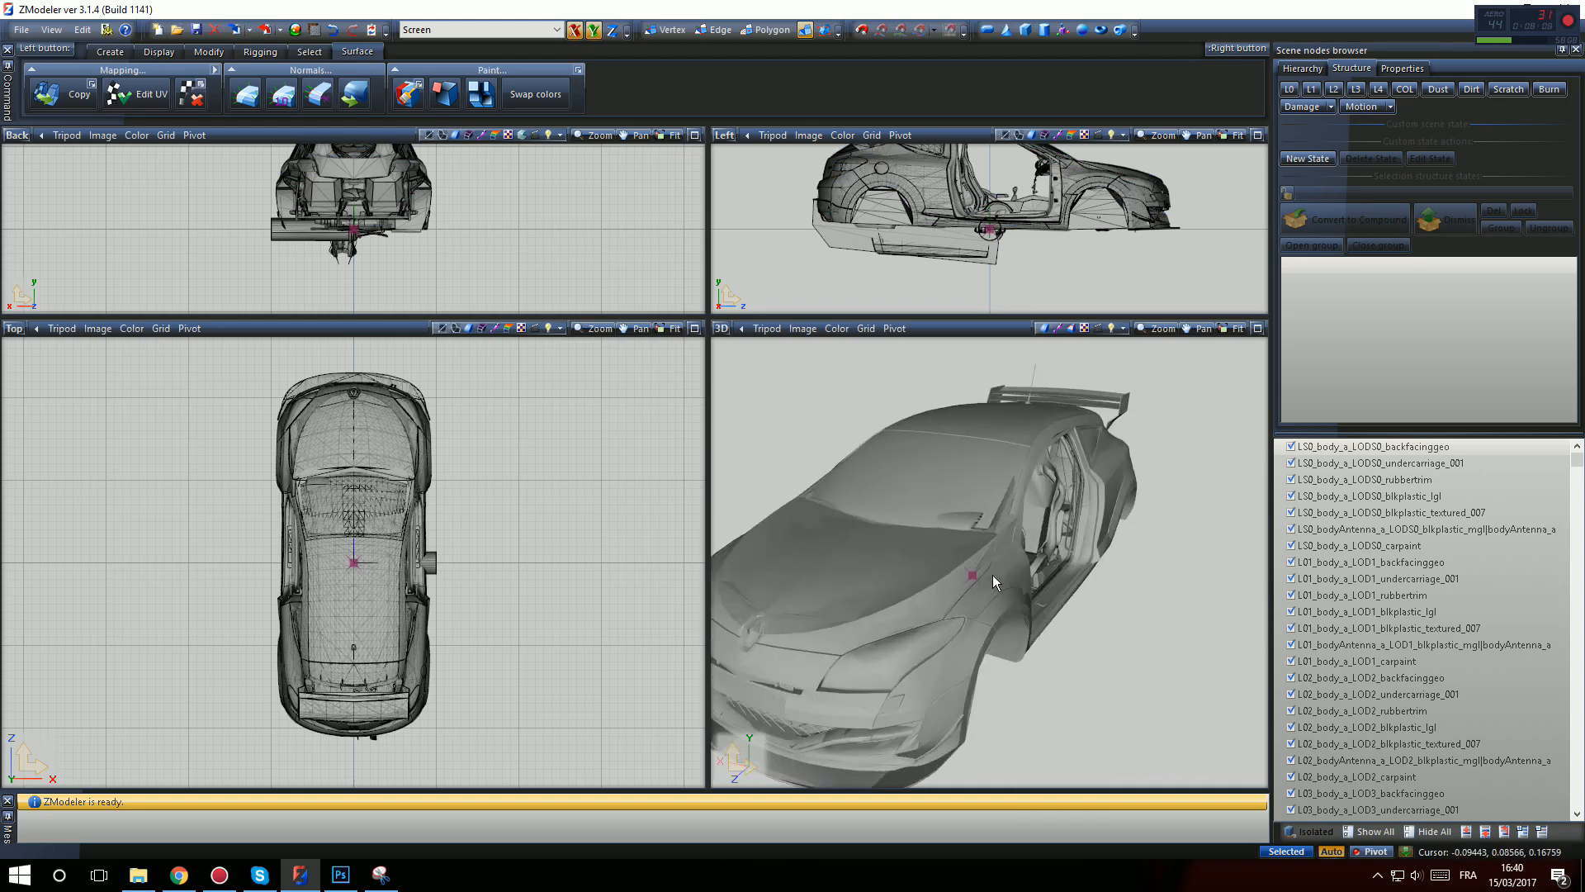
pyautogui.moveTo(1109, 596); pyautogui.dragTo(1024, 555, button='middle')
pyautogui.scroll(5, 1085, 524)
pyautogui.scroll(-2, 895, 540)
pyautogui.scroll(-3, 1059, 547)
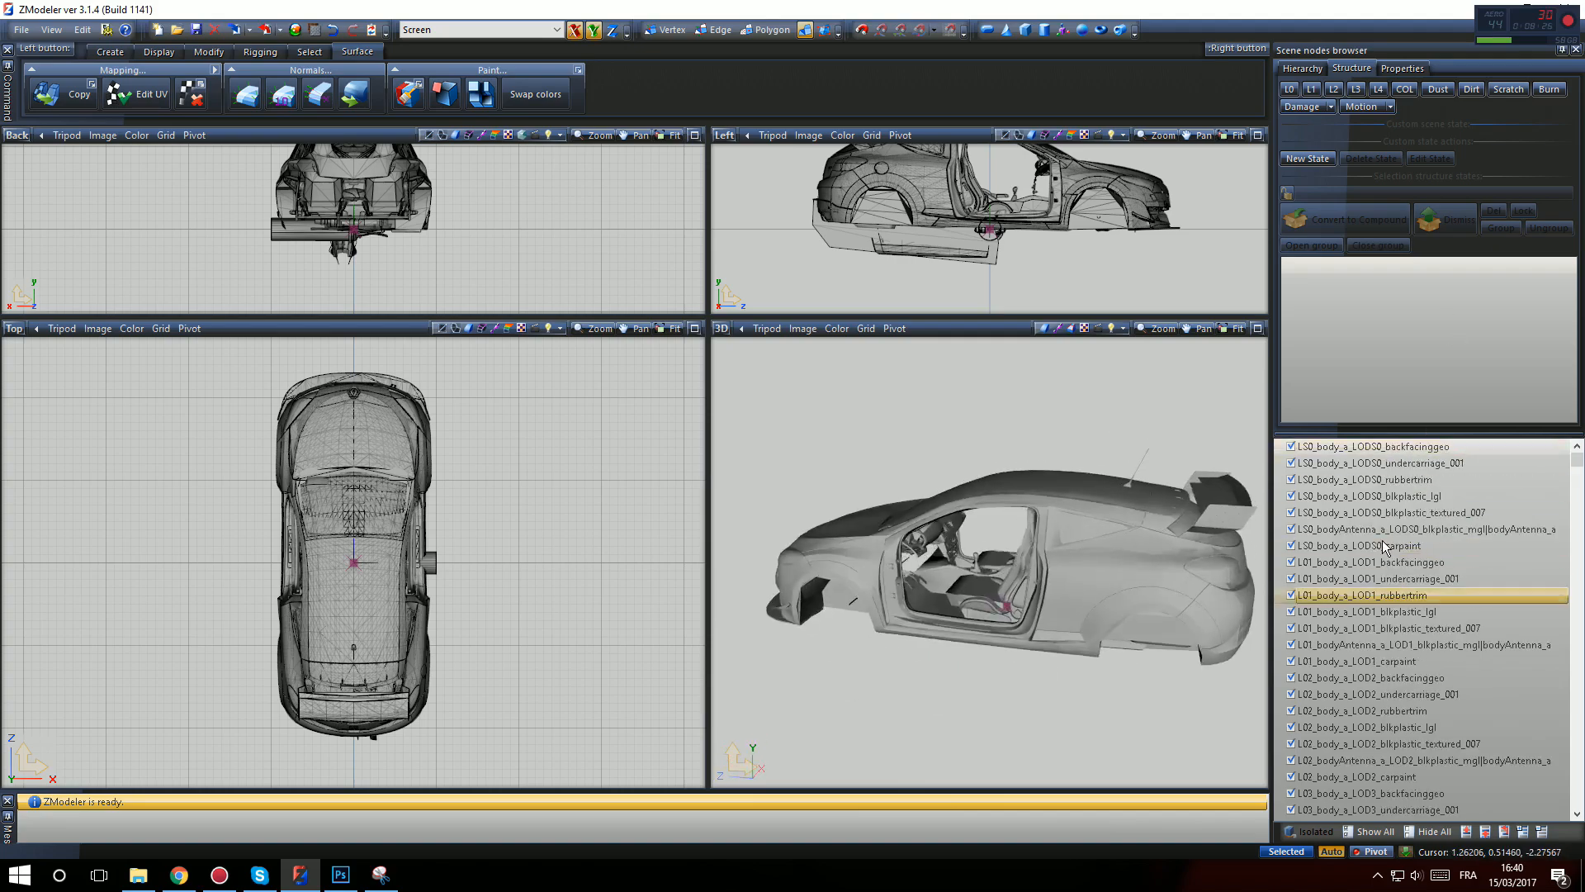
# Show the scene hierarchy and select all L01 to L04 body nodes, leaving the LS0 body nodes out
pyautogui.click(1319, 69)
pyautogui.moveTo(1578, 106)
pyautogui.mouseDown()
pyautogui.moveTo(1546, 658)
pyautogui.moveTo(1573, 811)
pyautogui.moveTo(1578, 77)
pyautogui.mouseUp()
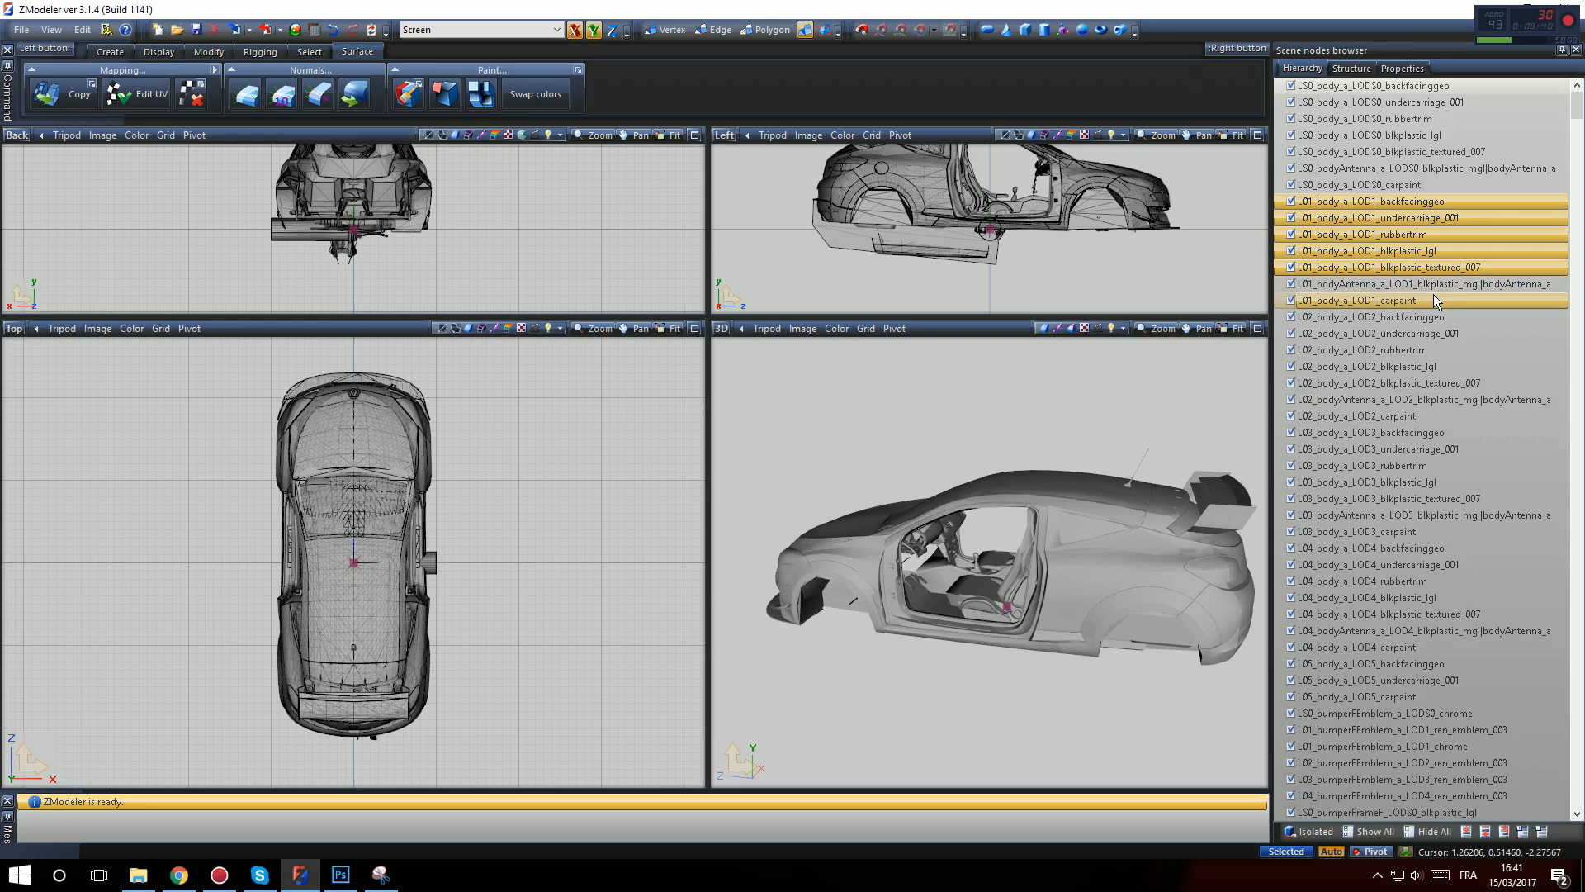
pyautogui.keyDown('ctrl'); pyautogui.click(1425, 287); pyautogui.keyUp('ctrl')
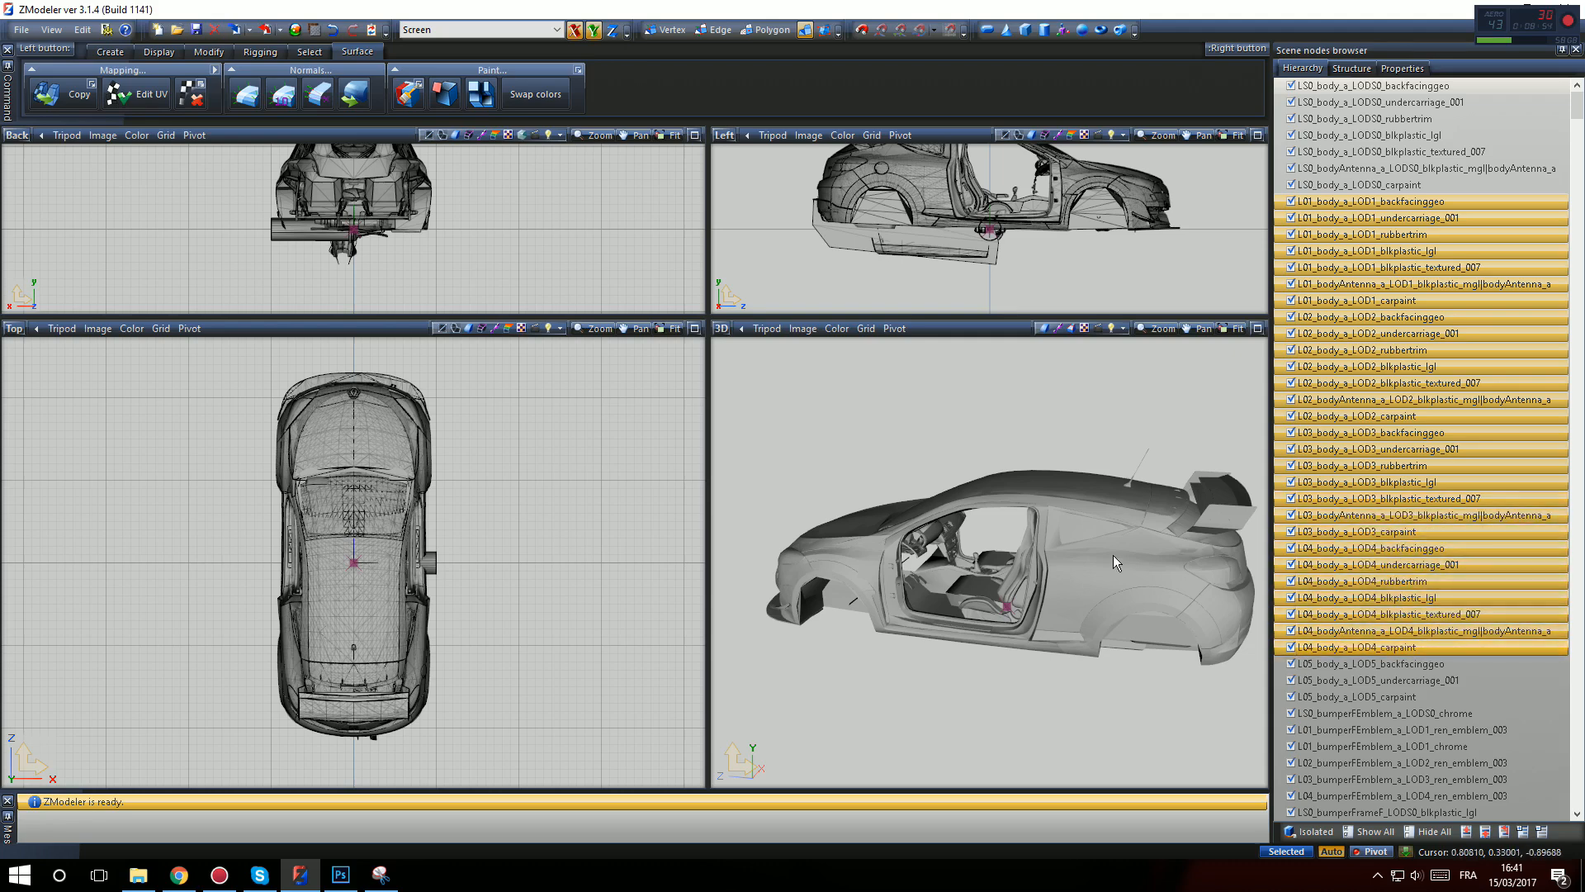
# Inspect the car's front end, hood, headlight and wheel arch up close in the 3D view
pyautogui.scroll(-5, 1401, 514)
pyautogui.scroll(2, 842, 606)
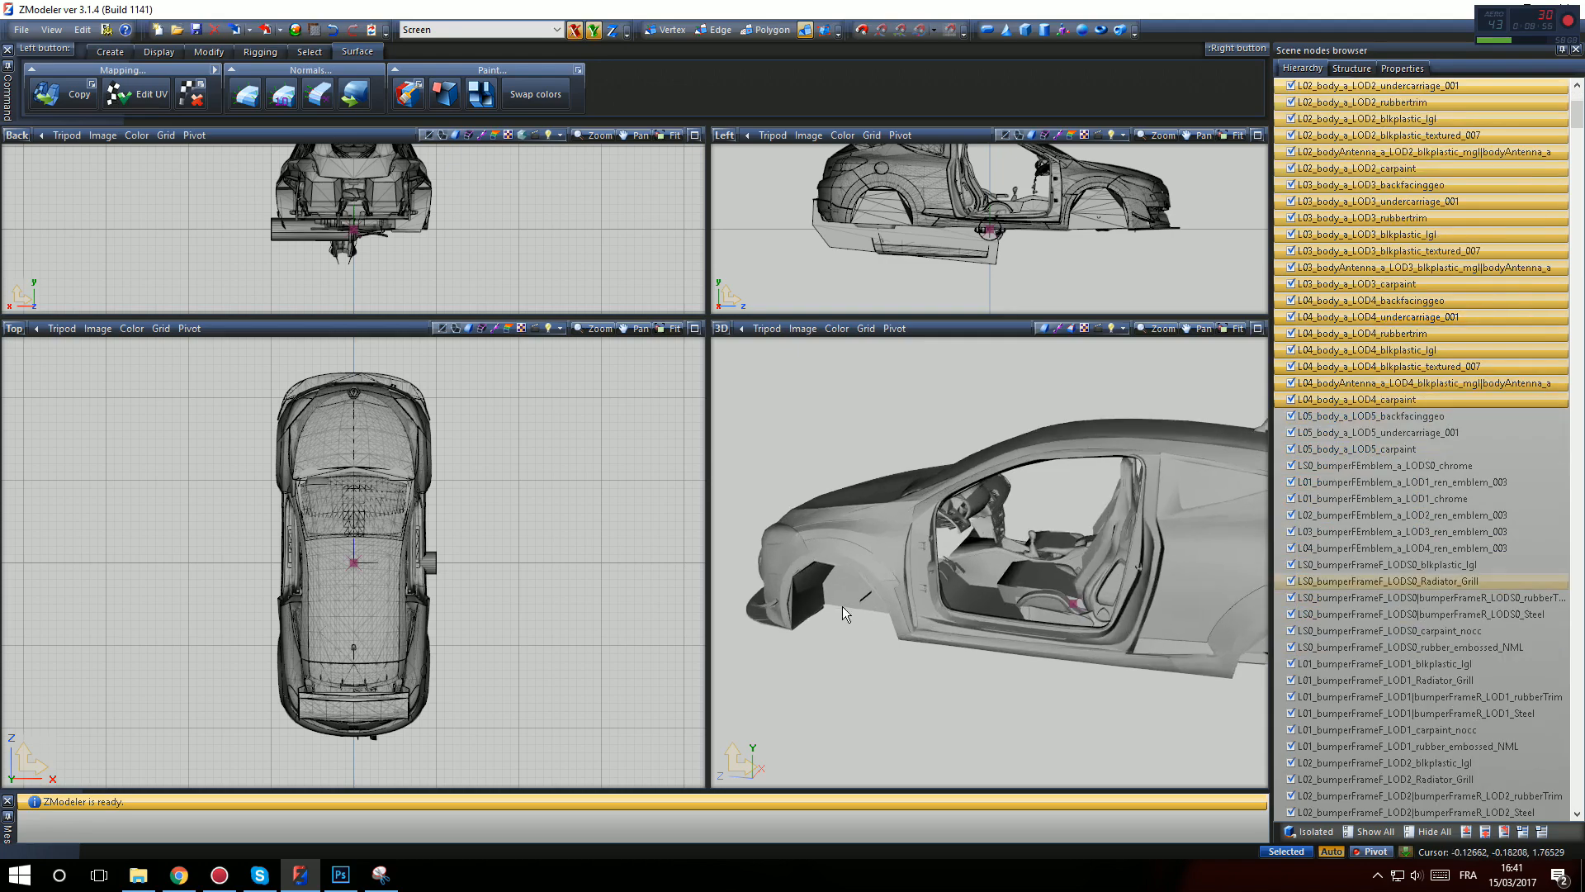
pyautogui.moveTo(842, 606); pyautogui.dragTo(982, 562, button='middle')
pyautogui.scroll(2, 982, 562)
pyautogui.scroll(3, 983, 561)
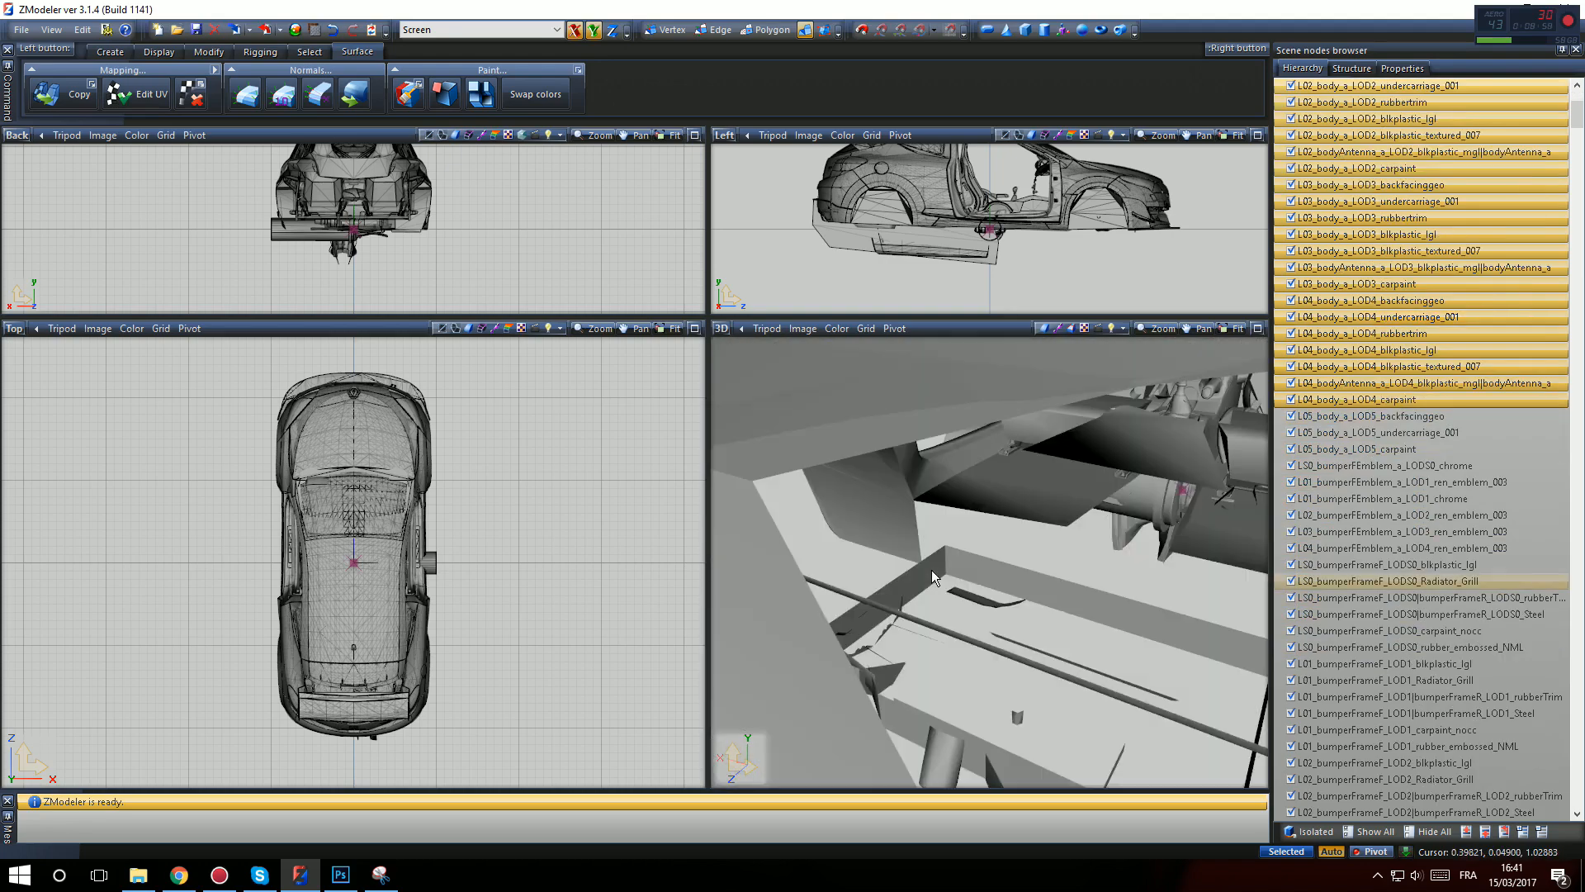
pyautogui.scroll(-3, 930, 552)
pyautogui.scroll(-2, 1019, 563)
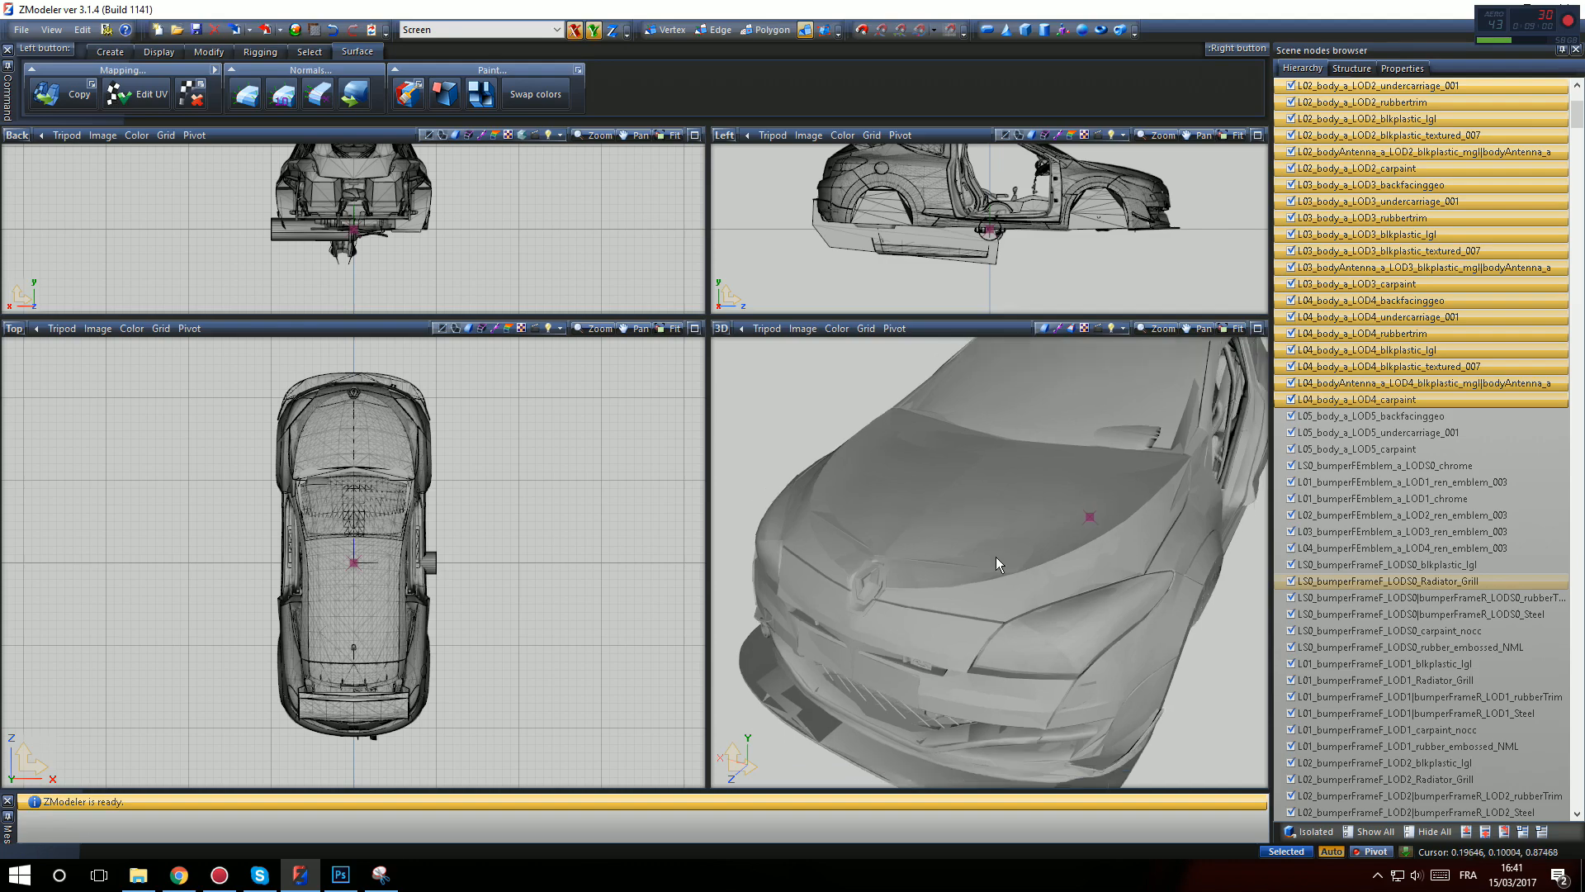
pyautogui.scroll(5, 997, 596)
pyautogui.scroll(-5, 998, 596)
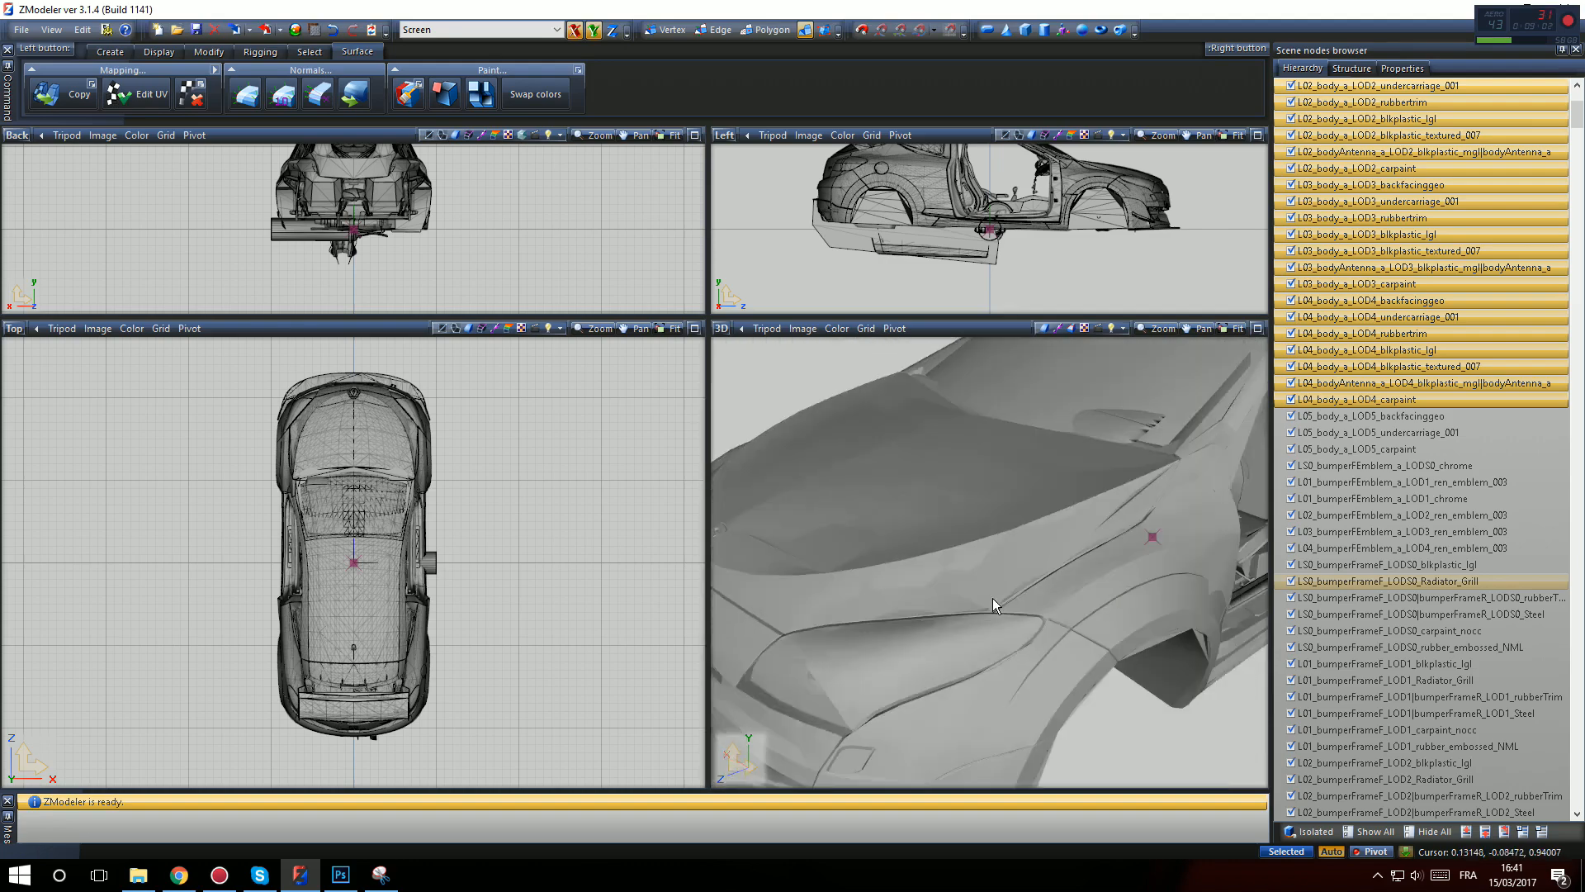
pyautogui.moveTo(992, 597); pyautogui.dragTo(1082, 601, button='middle')
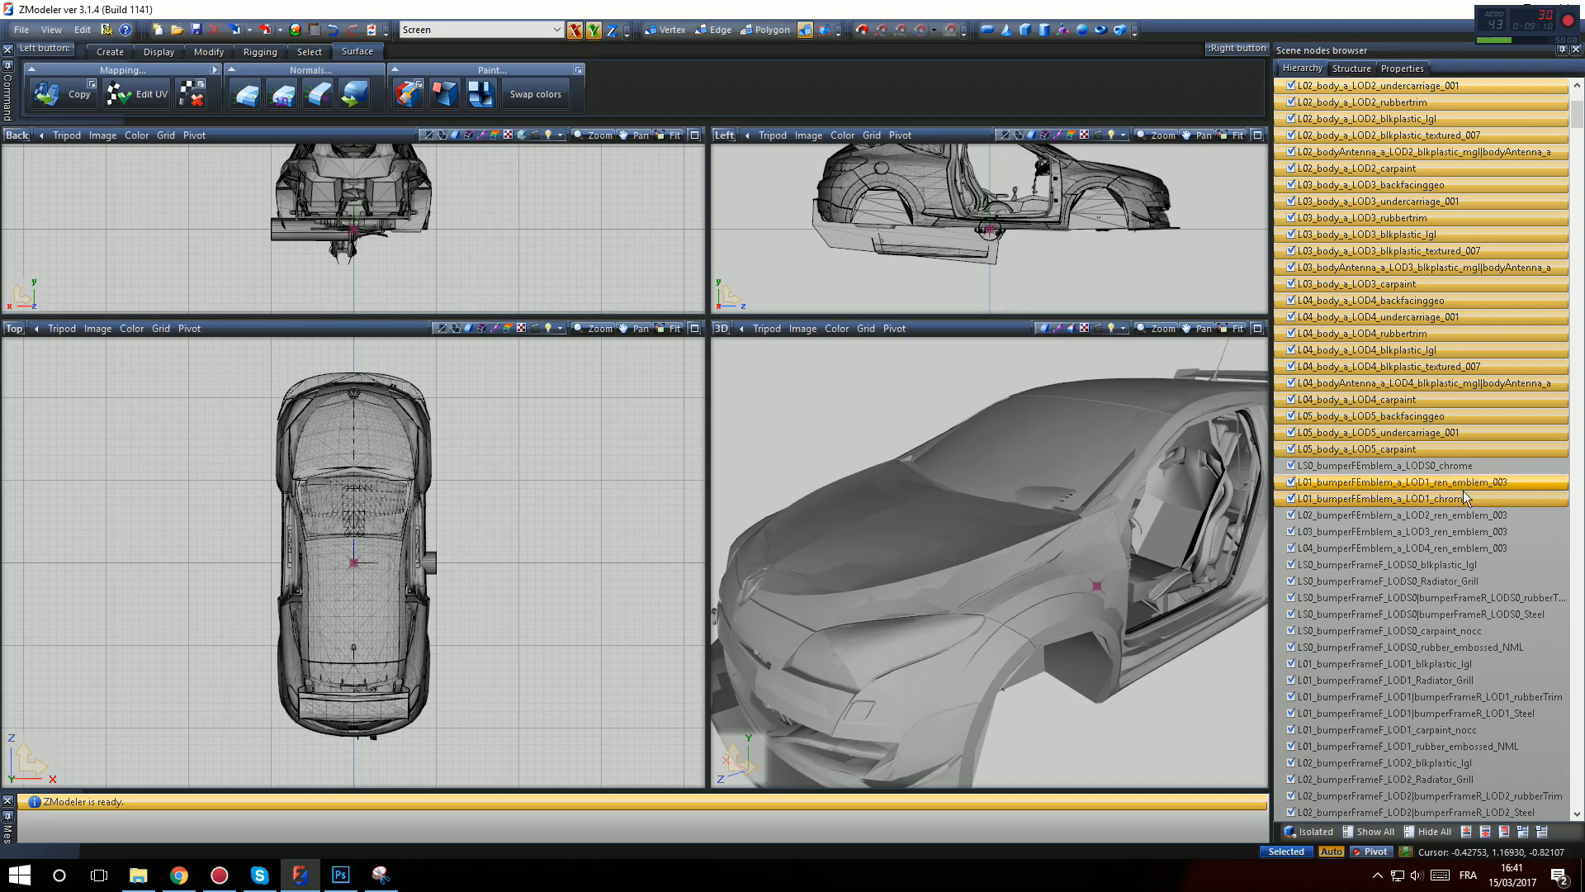
# Select the remaining L01 to L05 nodes from the bumper emblems to the wipers and delete all lower-detail nodes, keeping the LS0 nodes
pyautogui.scroll(-15, 1444, 495)
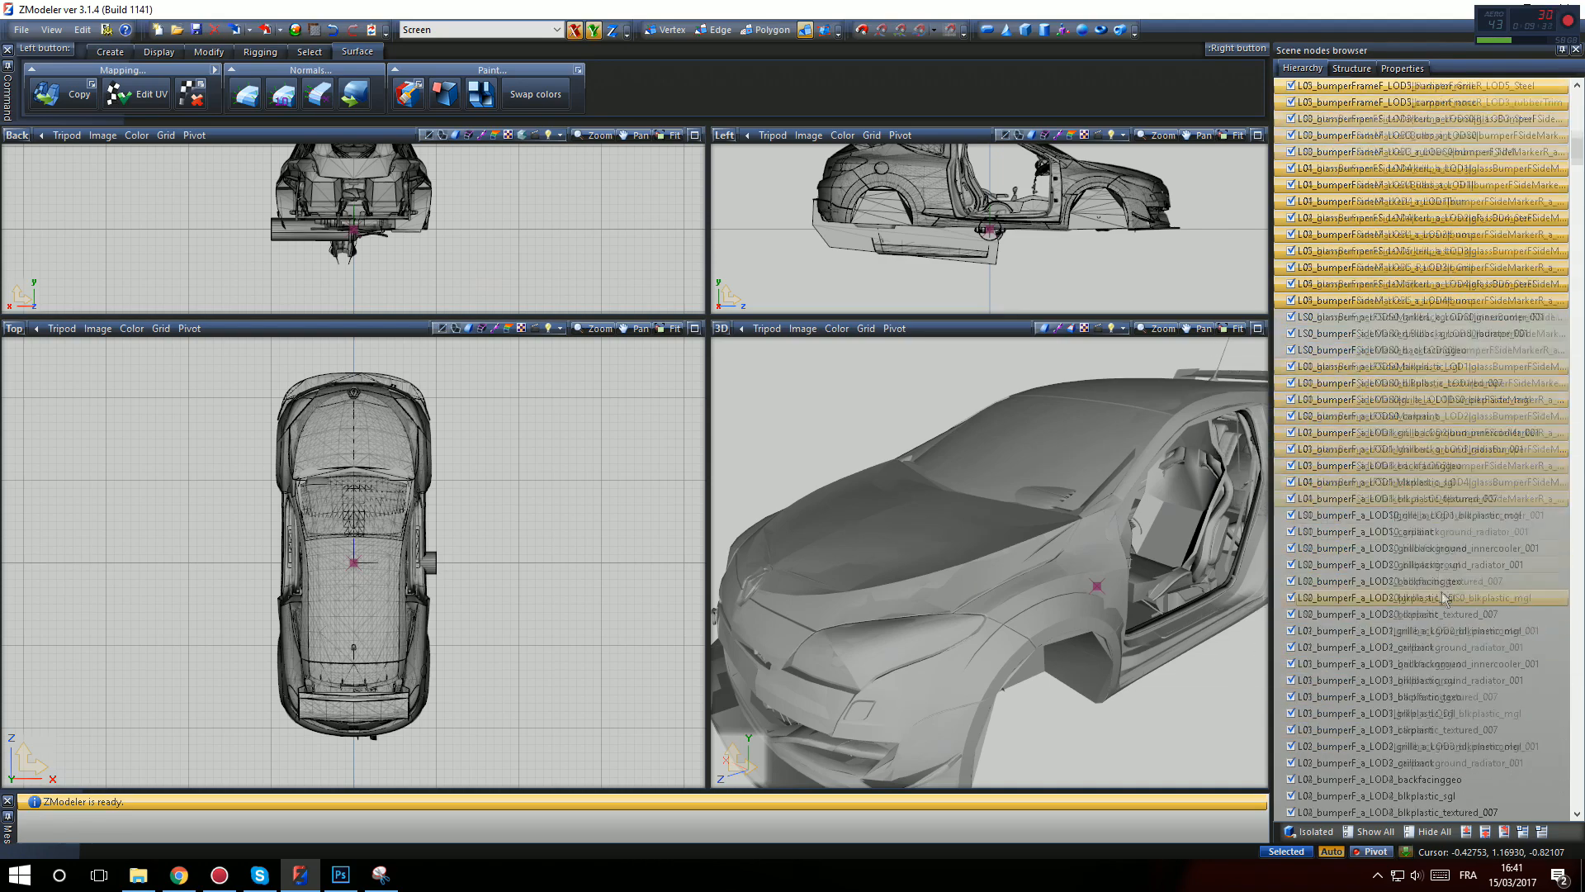
pyautogui.scroll(-15, 1426, 422)
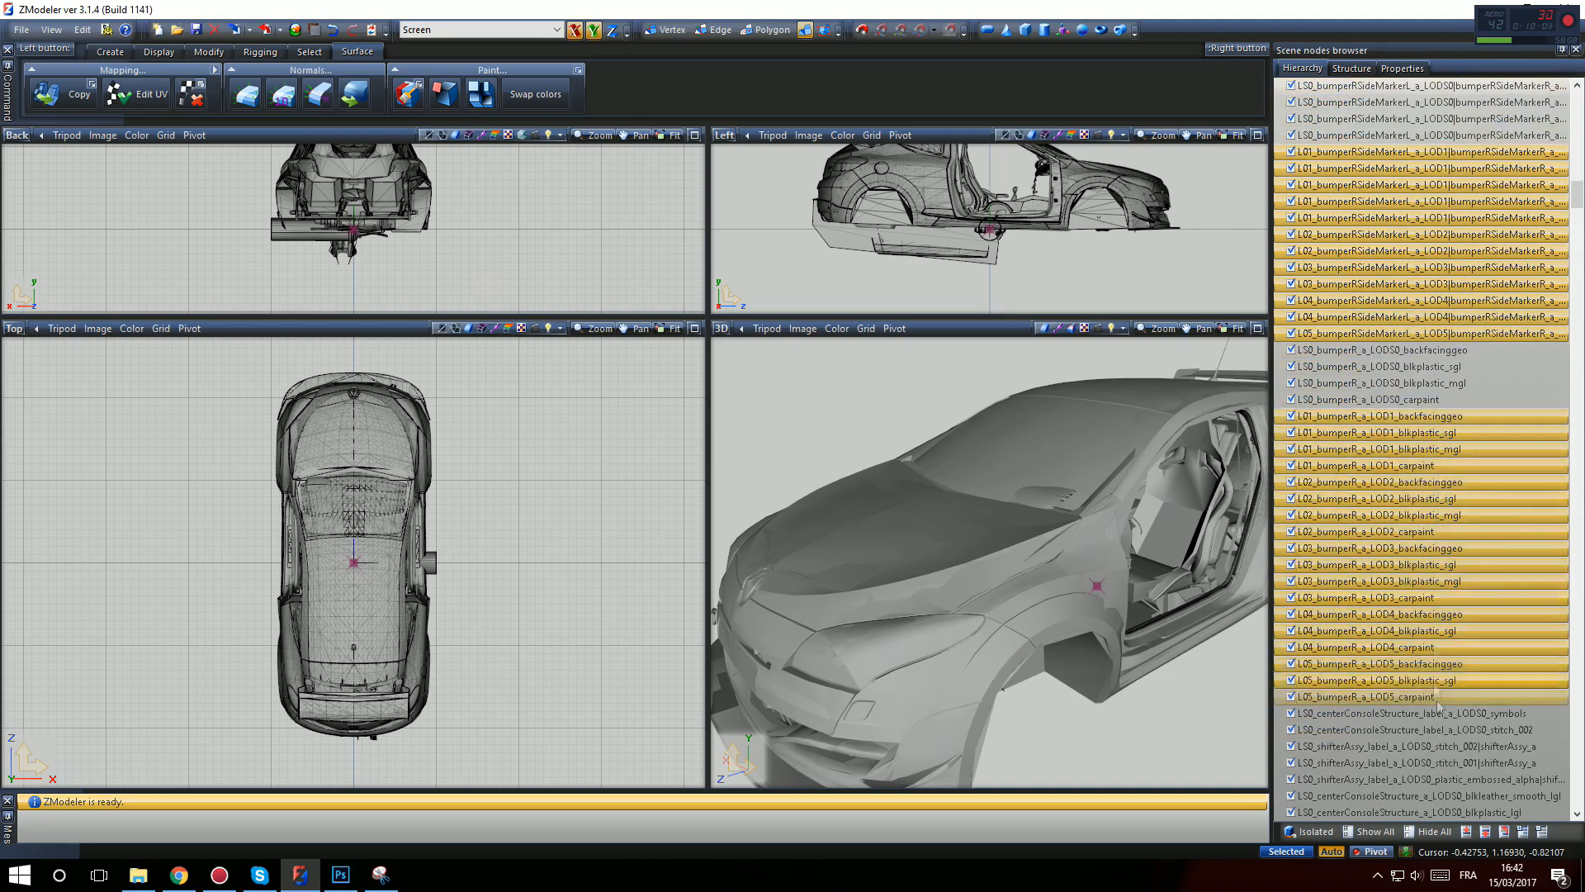
pyautogui.scroll(-15, 1453, 500)
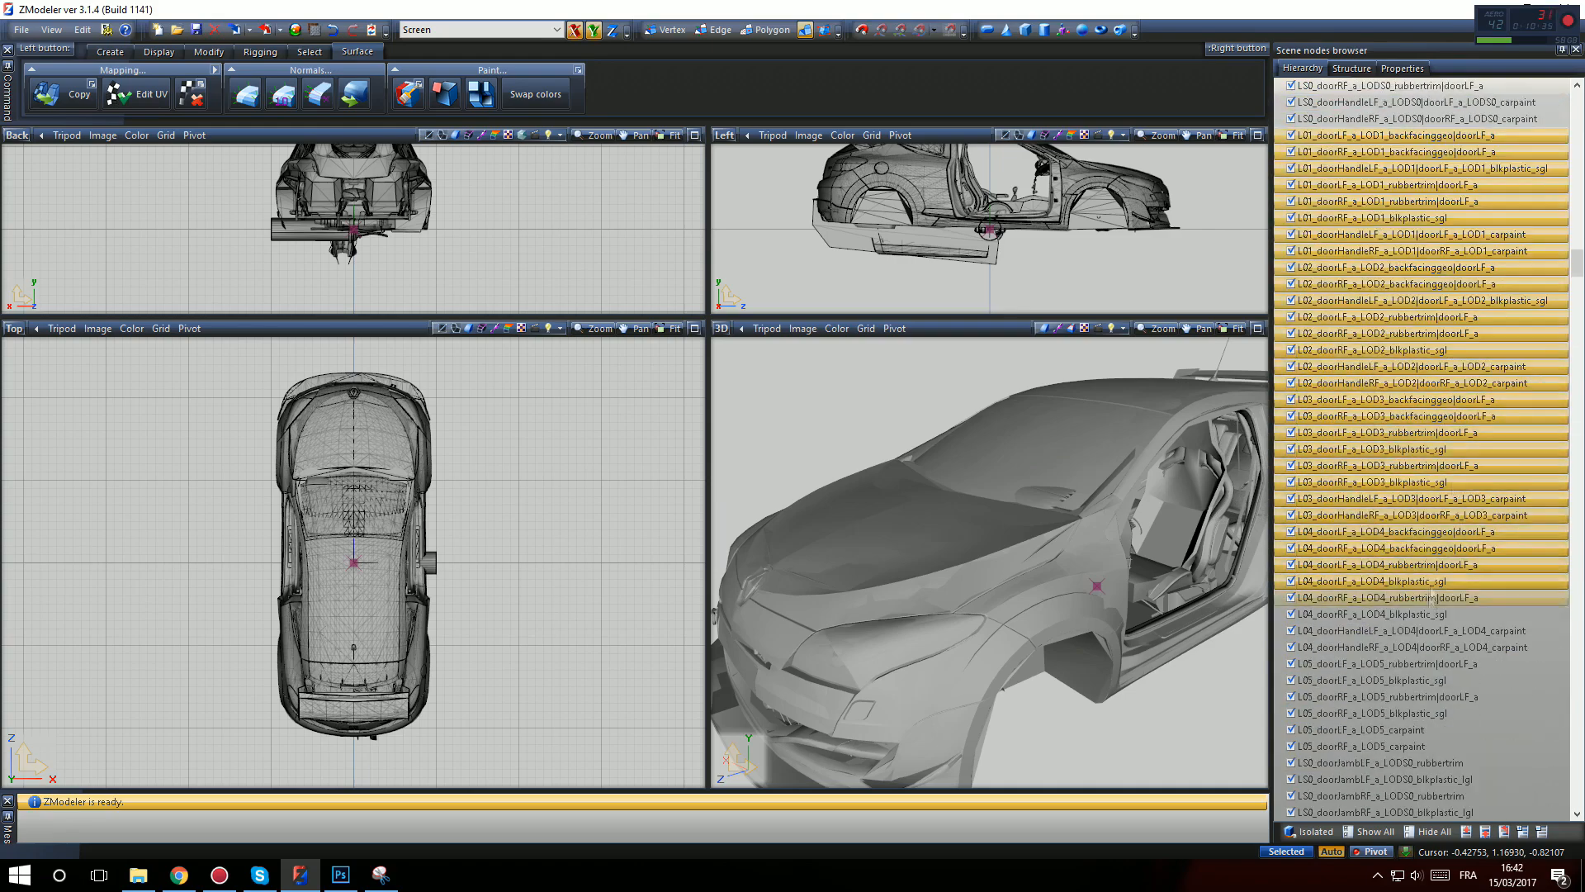
pyautogui.scroll(-15, 1445, 495)
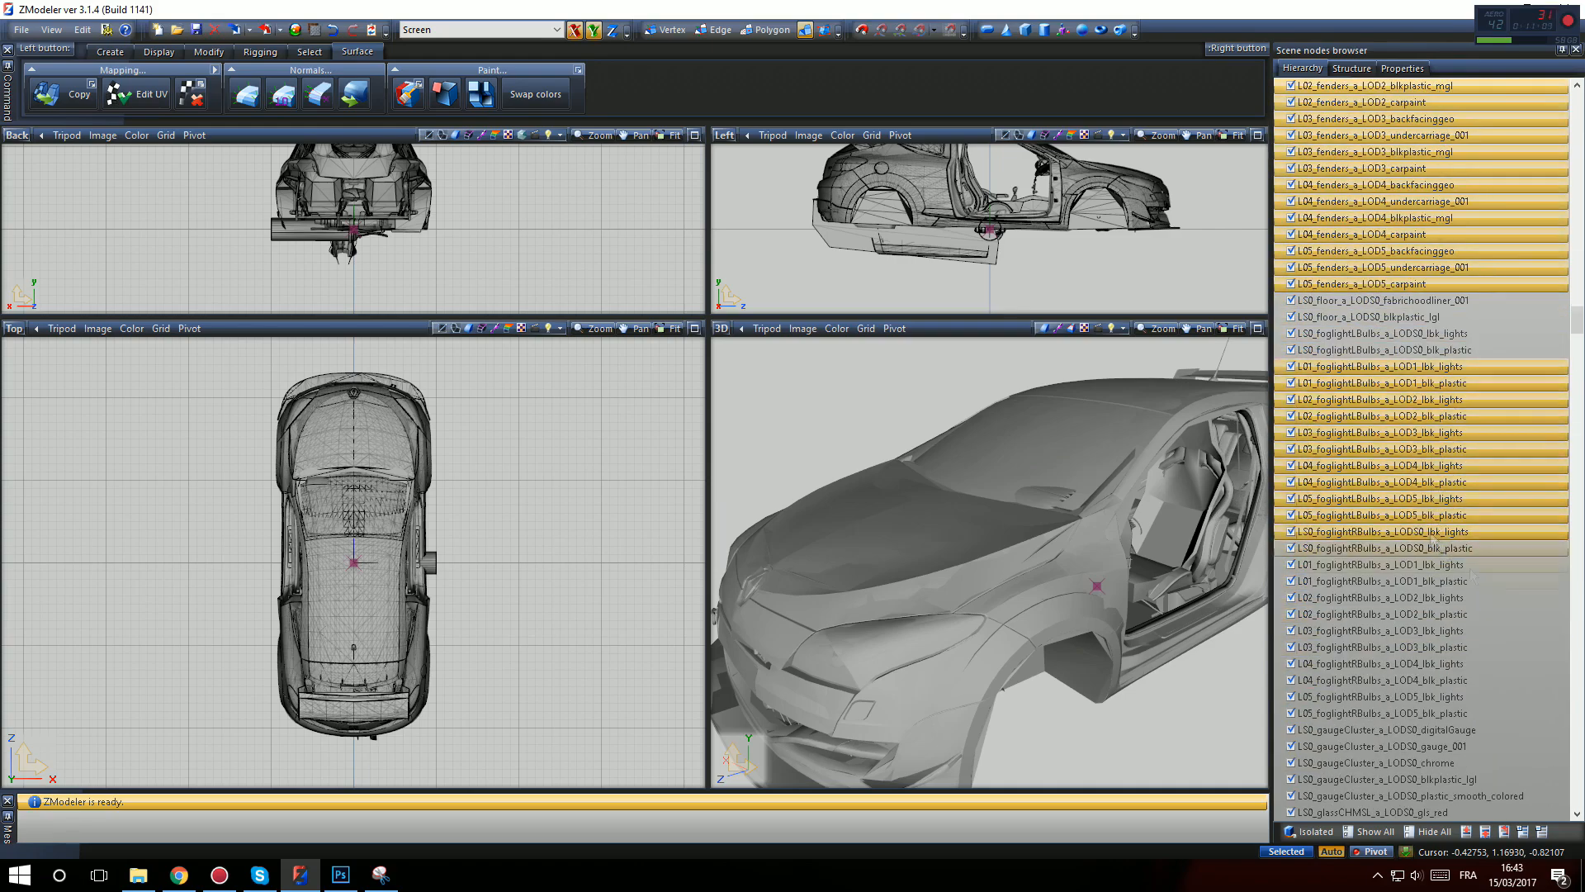
pyautogui.scroll(-15, 1440, 578)
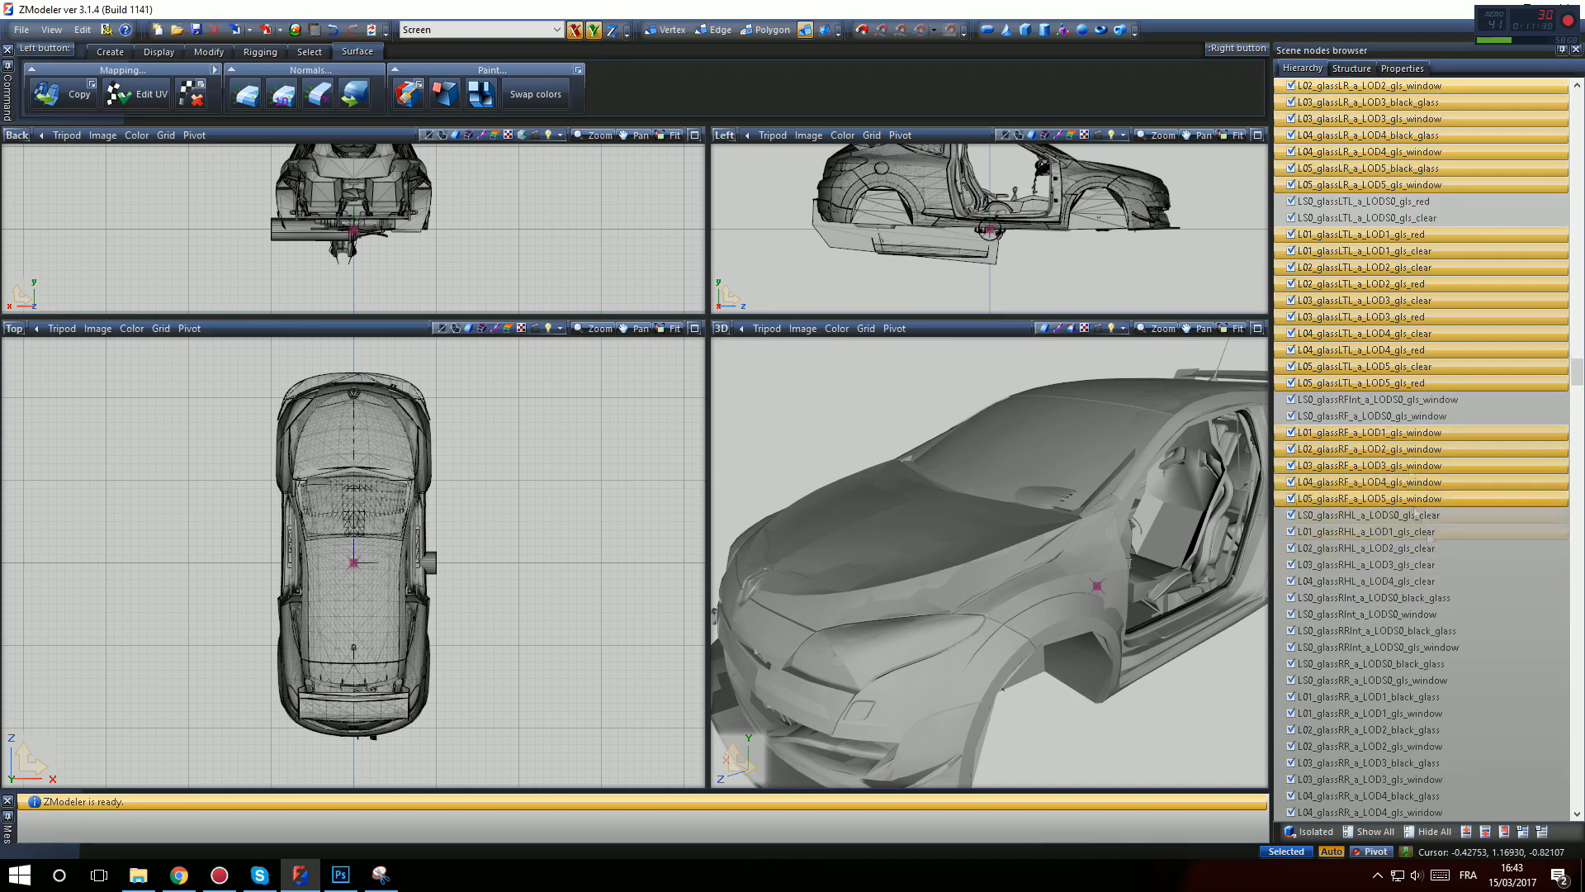
pyautogui.scroll(-15, 1430, 578)
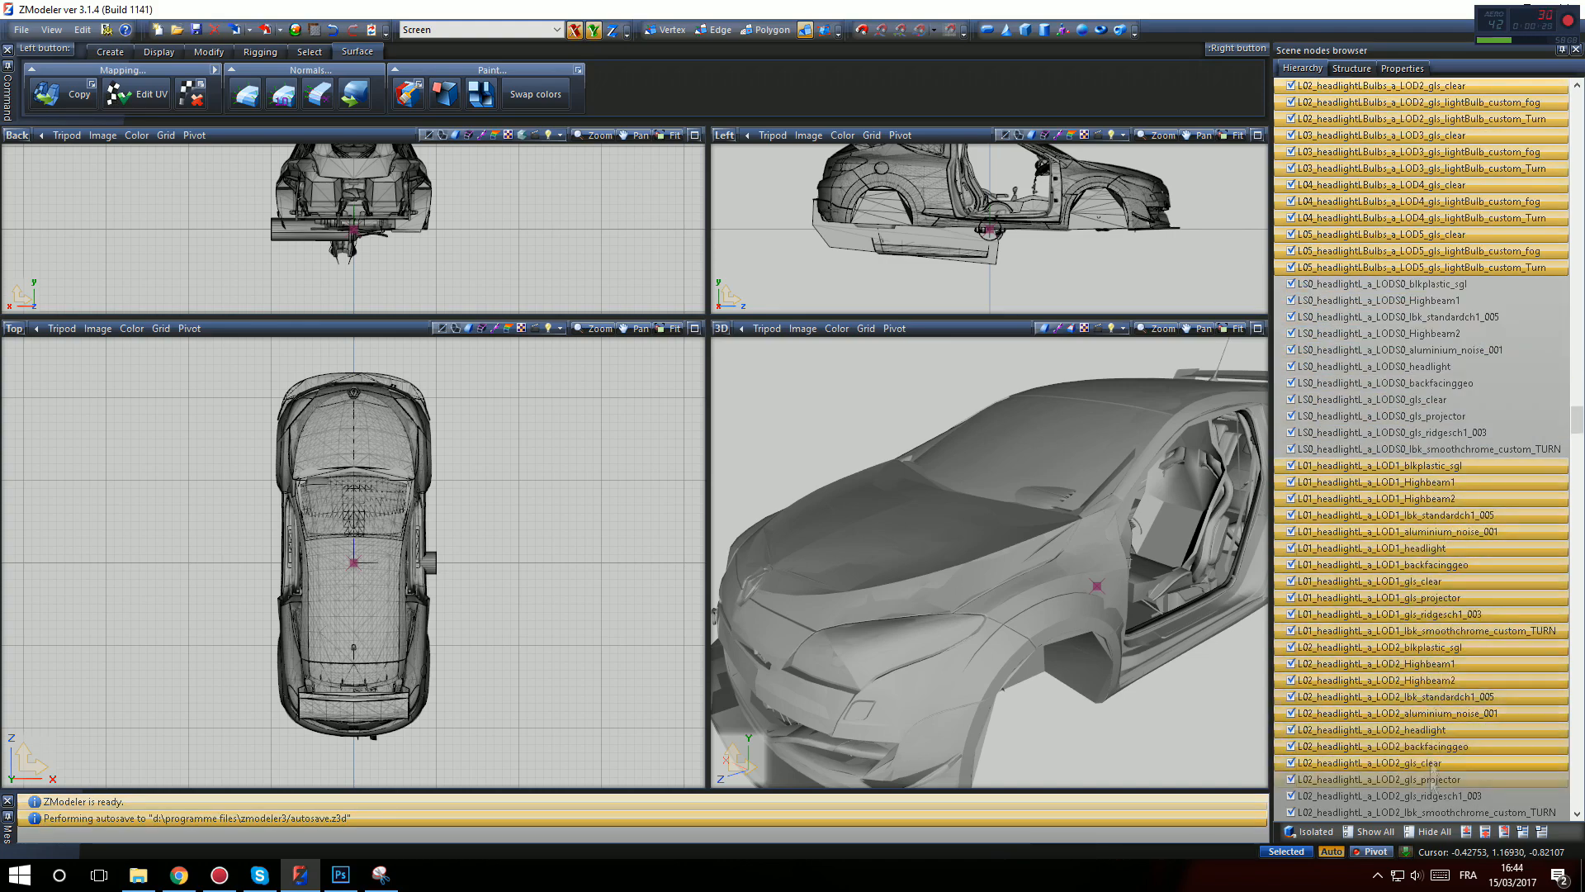
pyautogui.scroll(-15, 1430, 487)
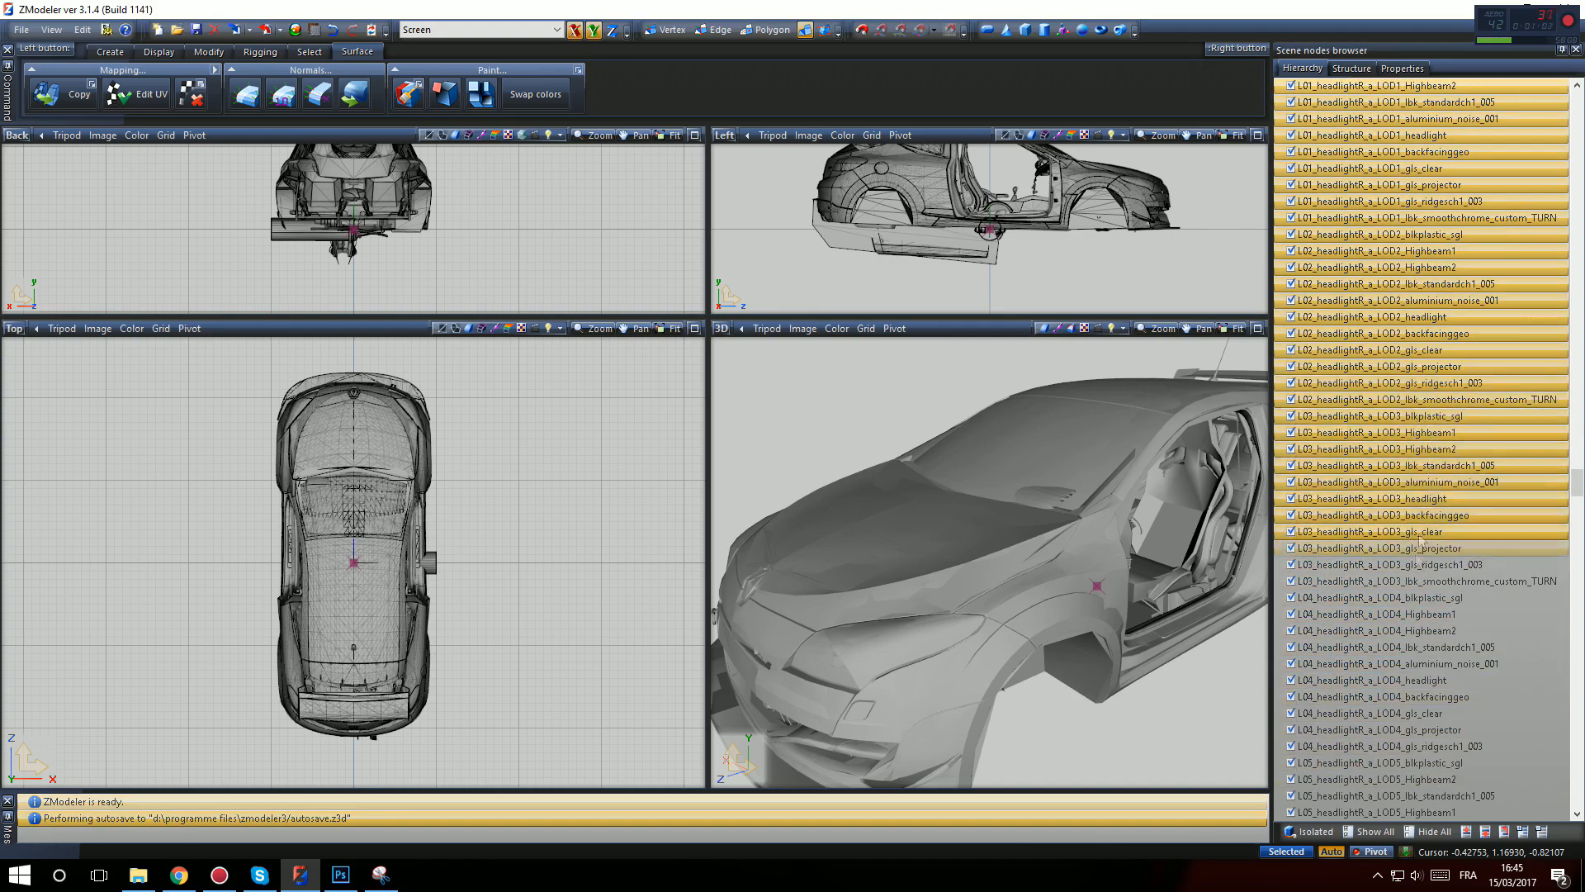
pyautogui.scroll(-15, 1443, 466)
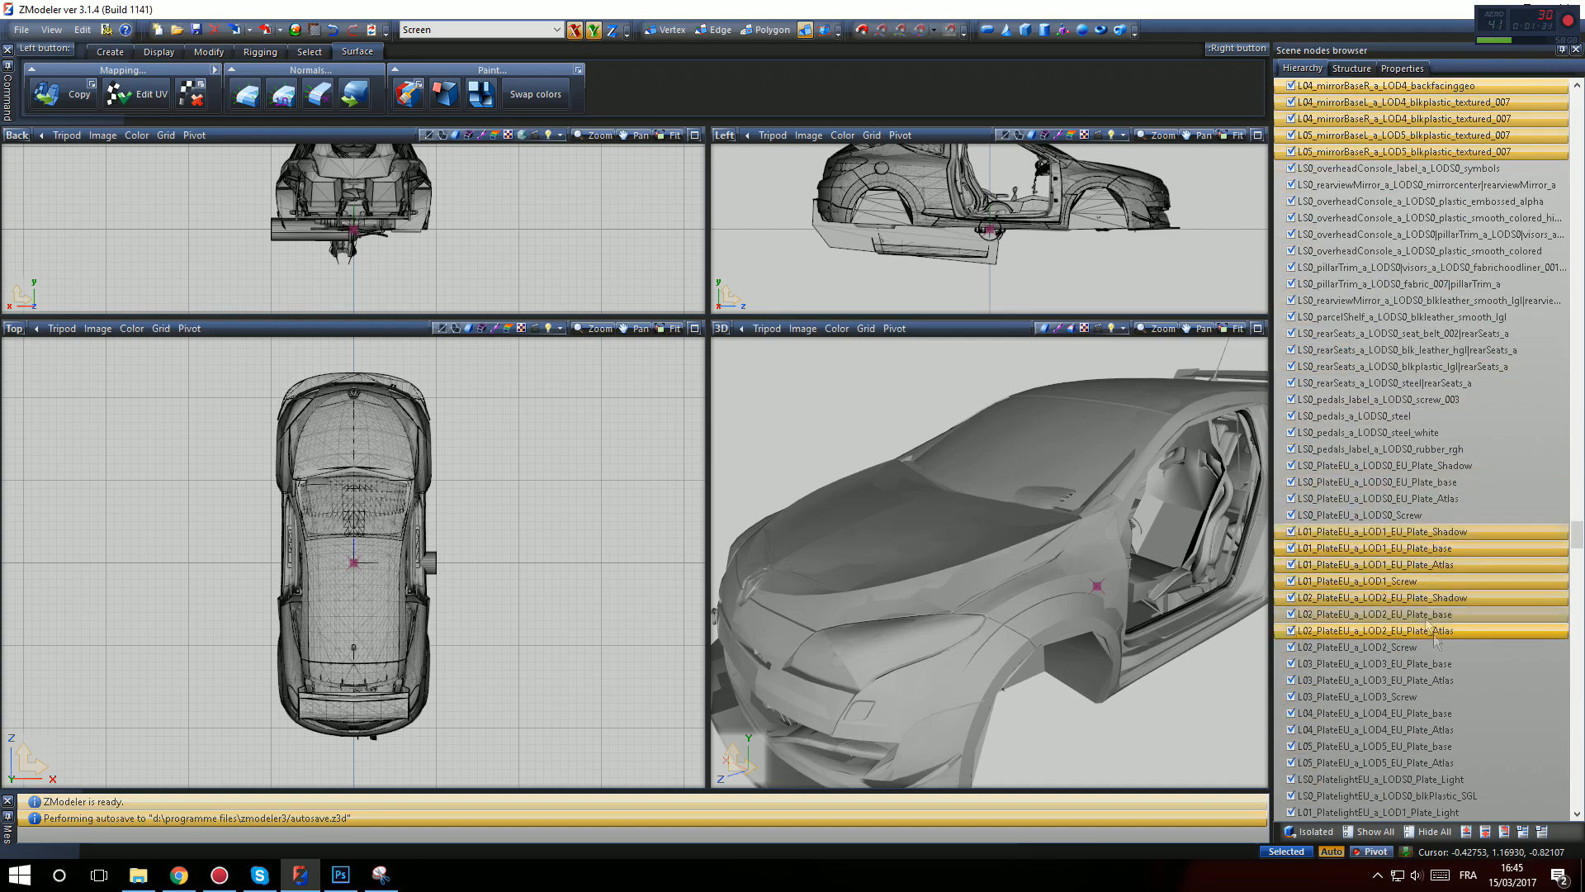
pyautogui.scroll(-15, 1434, 700)
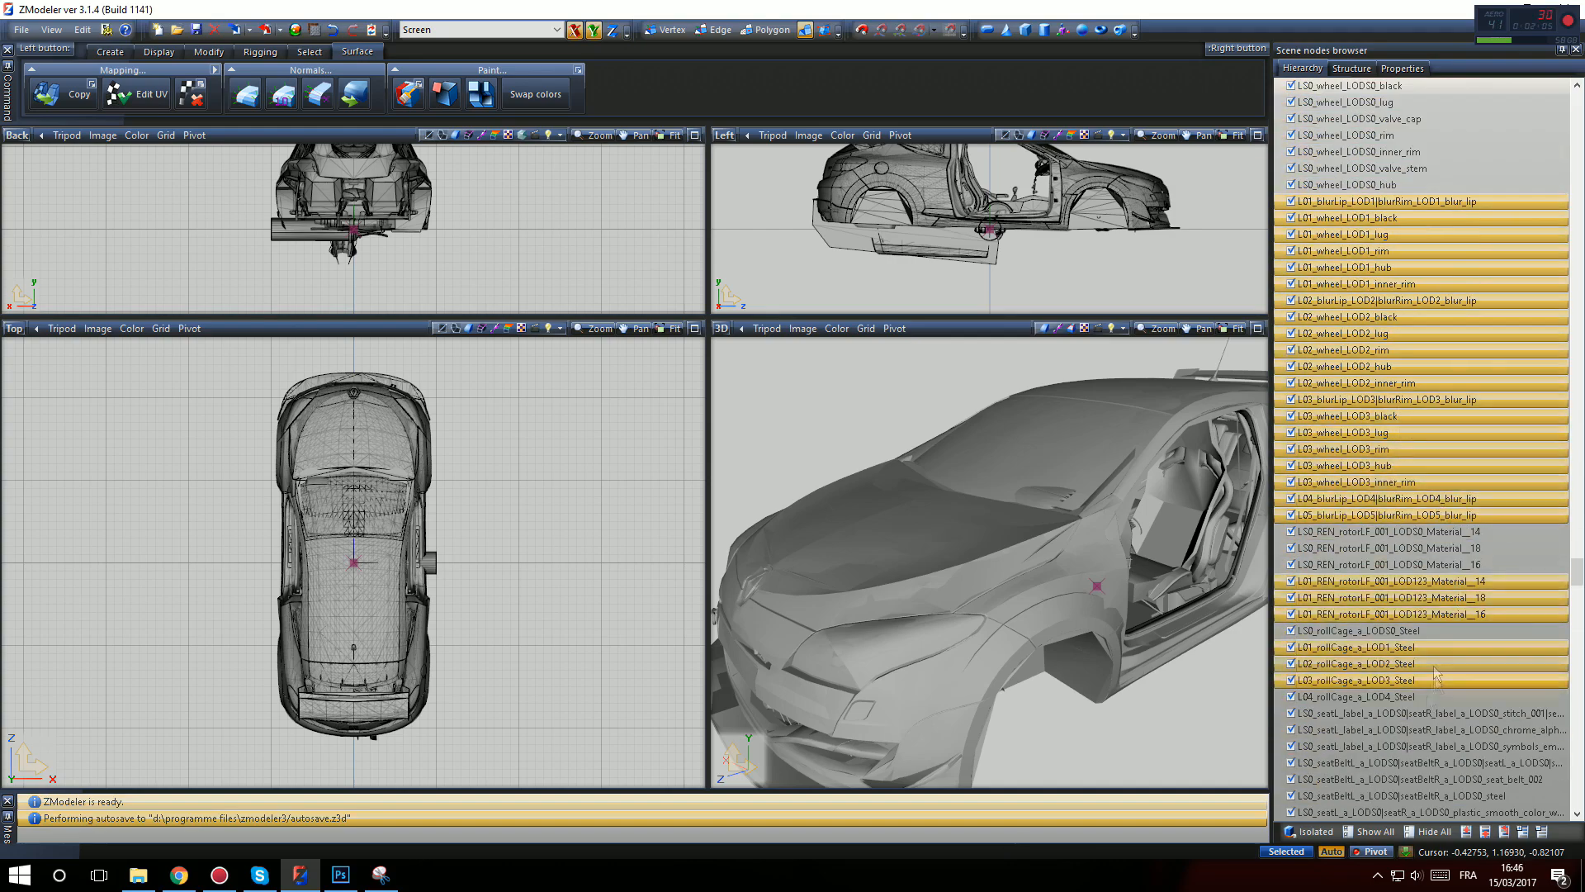
pyautogui.scroll(-15, 1445, 553)
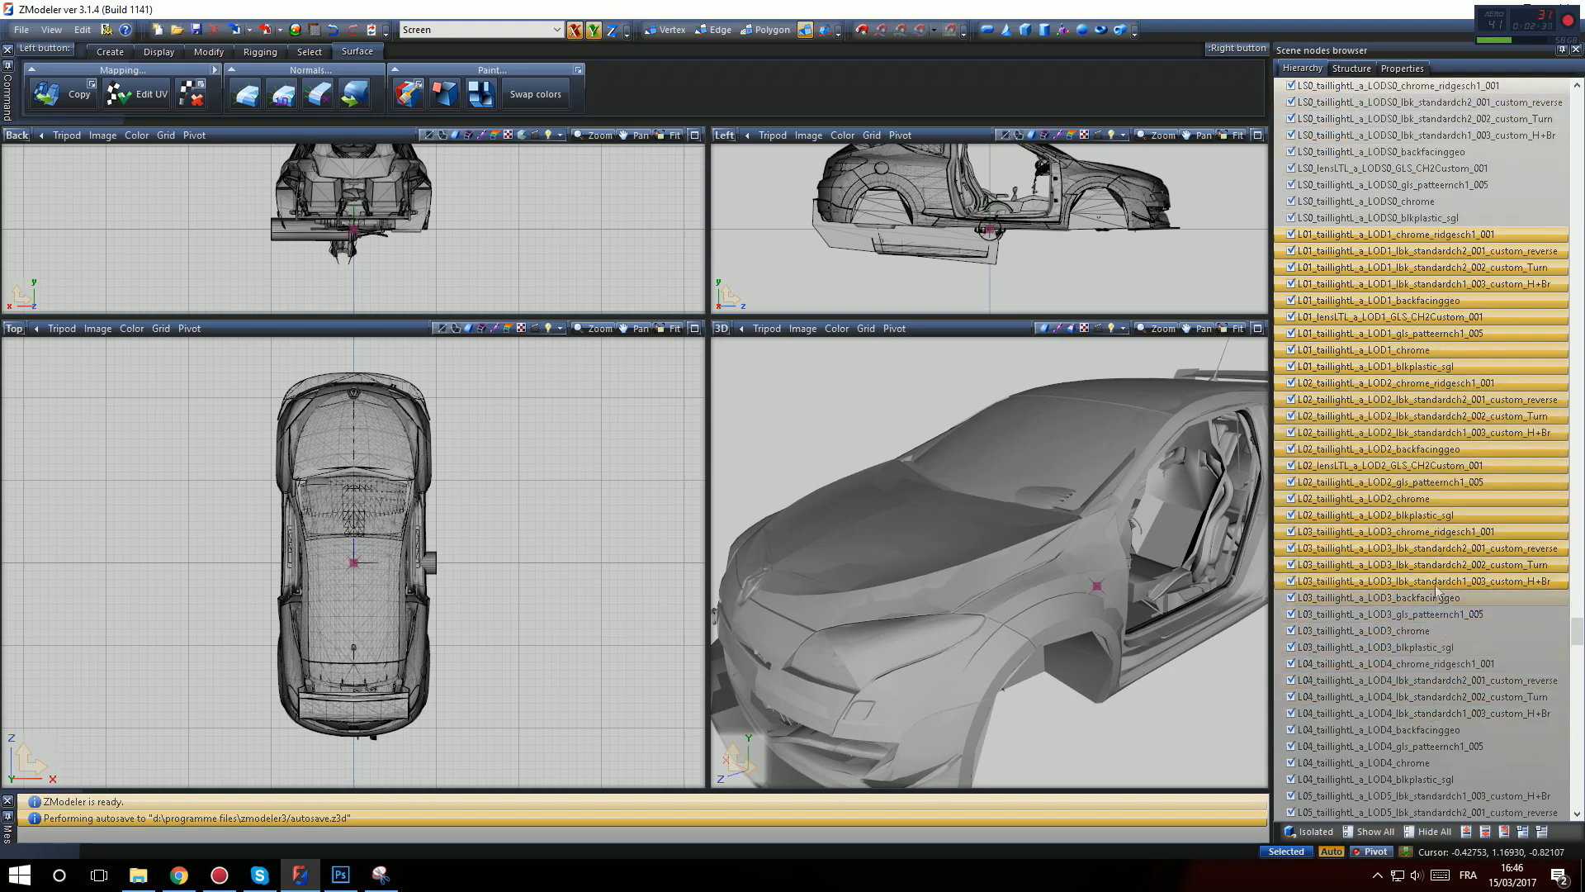
pyautogui.scroll(-15, 1453, 586)
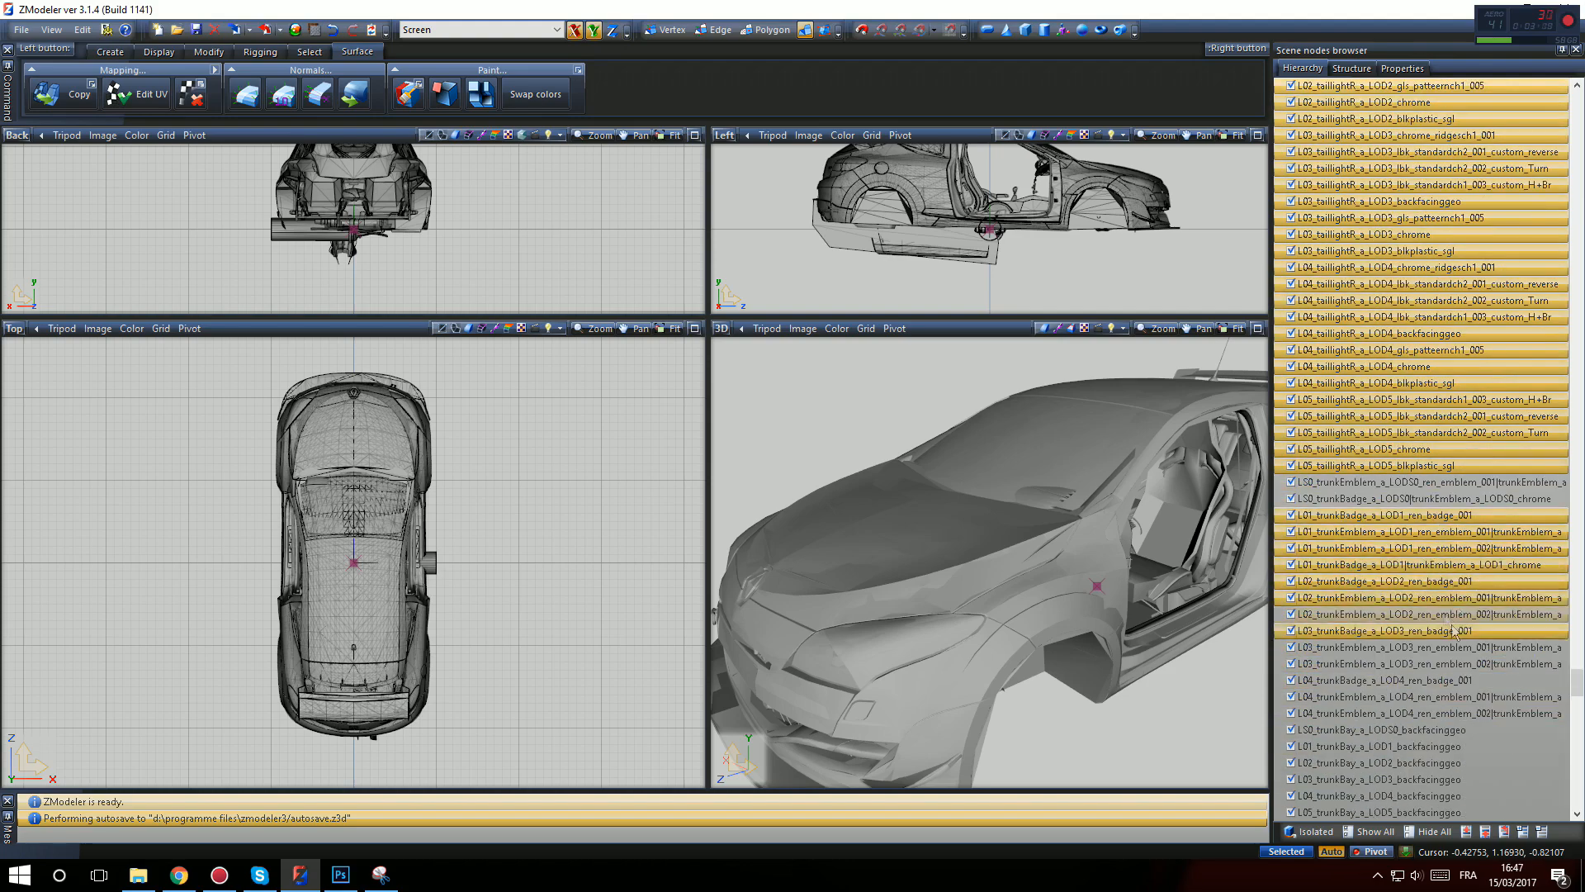
pyautogui.scroll(-15, 1491, 598)
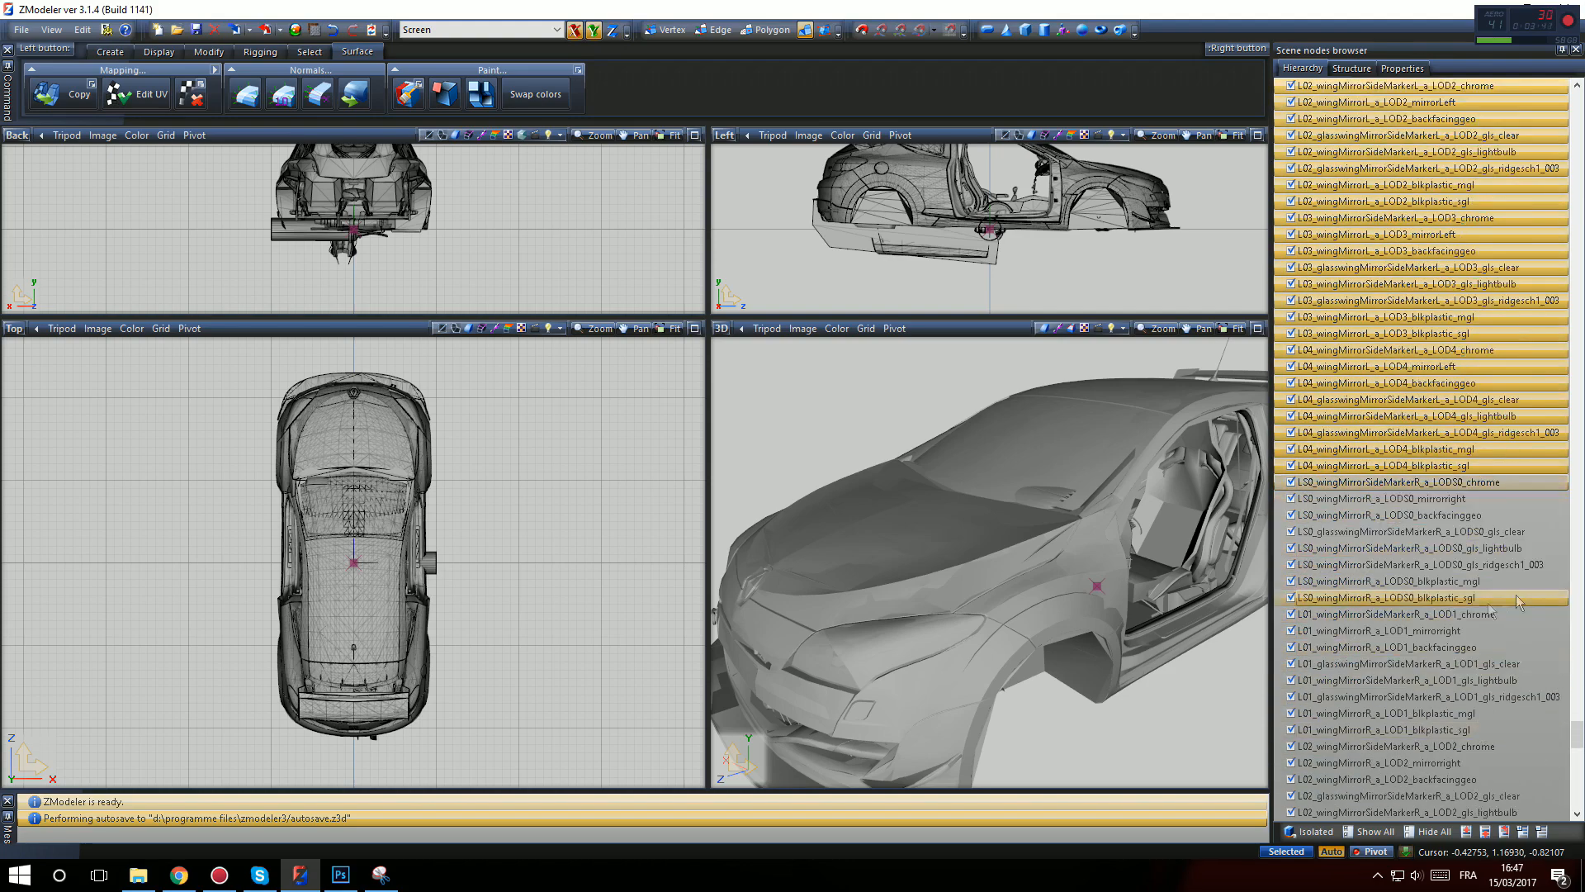
pyautogui.scroll(-15, 1461, 611)
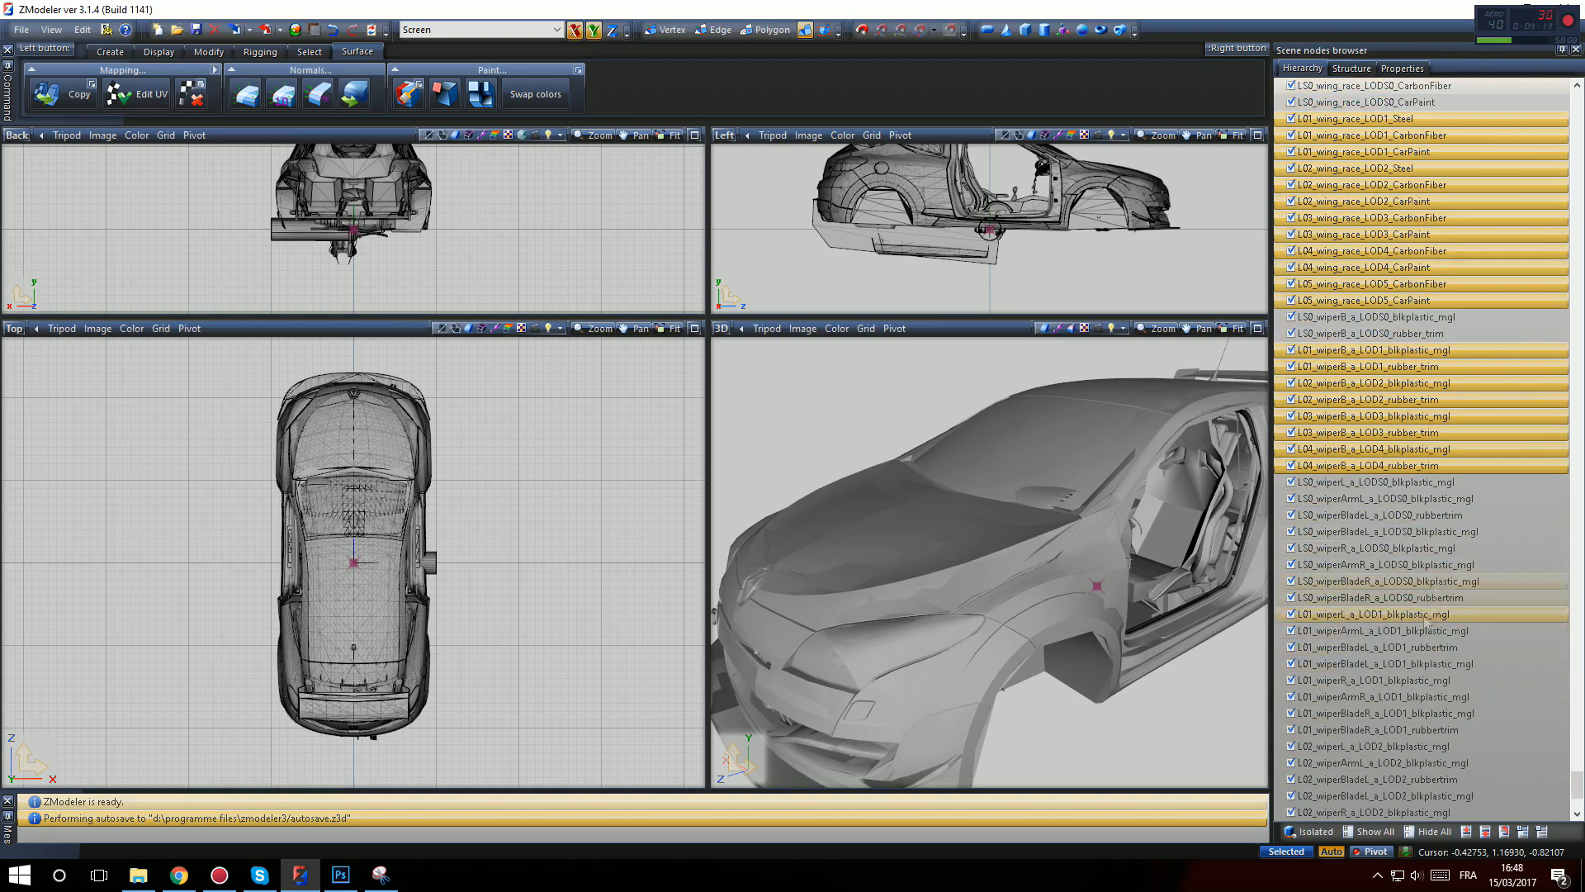
pyautogui.moveTo(1433, 671); pyautogui.dragTo(1426, 763)
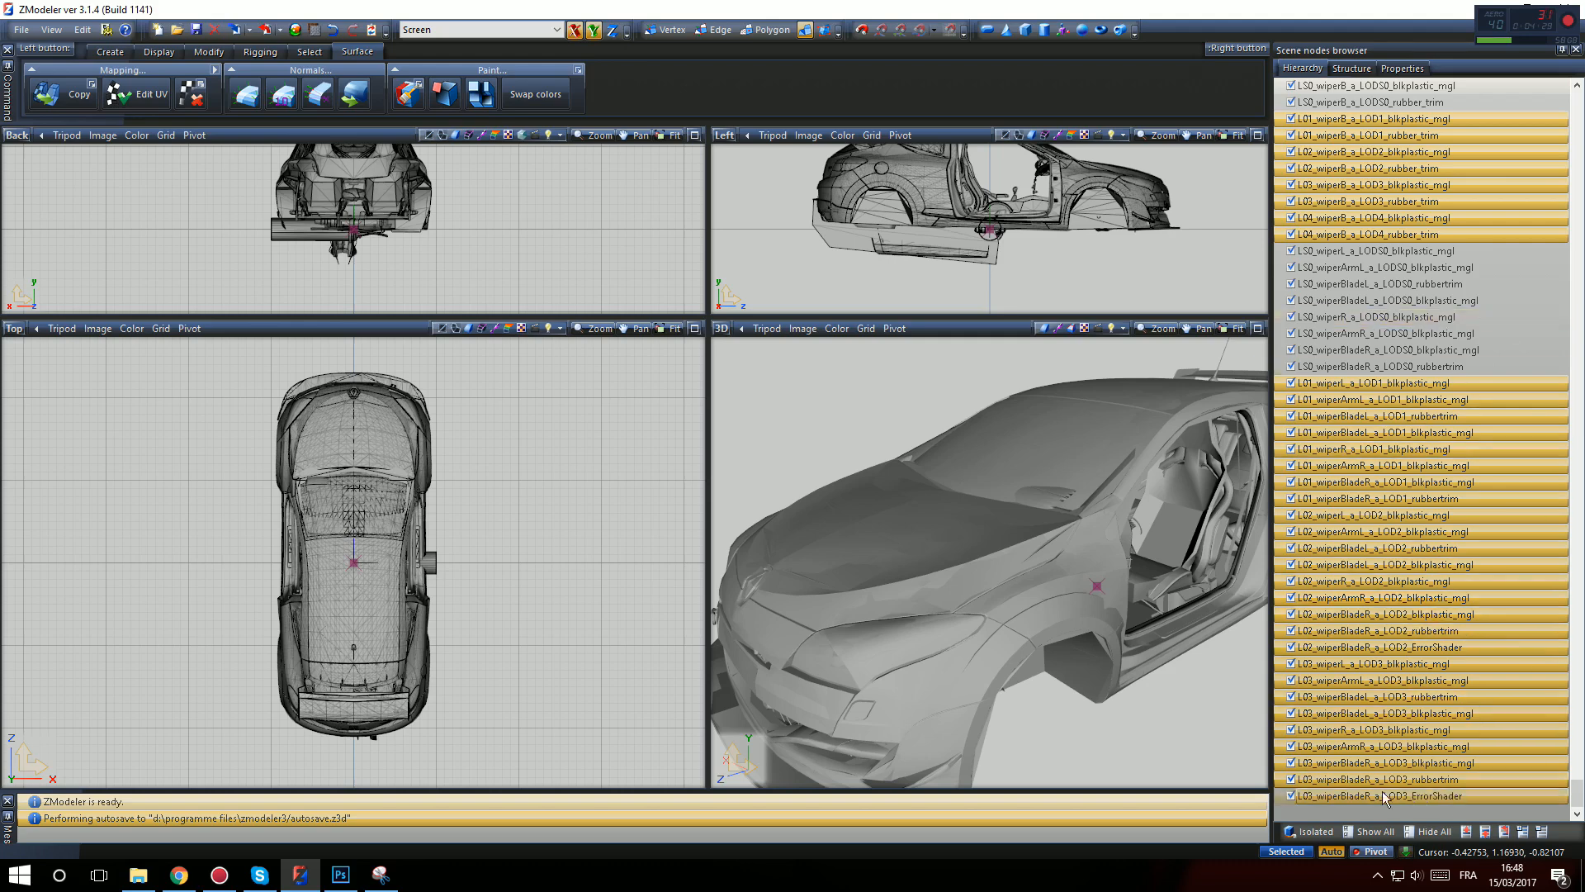
pyautogui.moveTo(1423, 798)
pyautogui.mouseDown()
pyautogui.moveTo(1403, 764)
pyautogui.moveTo(1456, 775)
pyautogui.moveTo(1434, 794)
pyautogui.mouseUp()
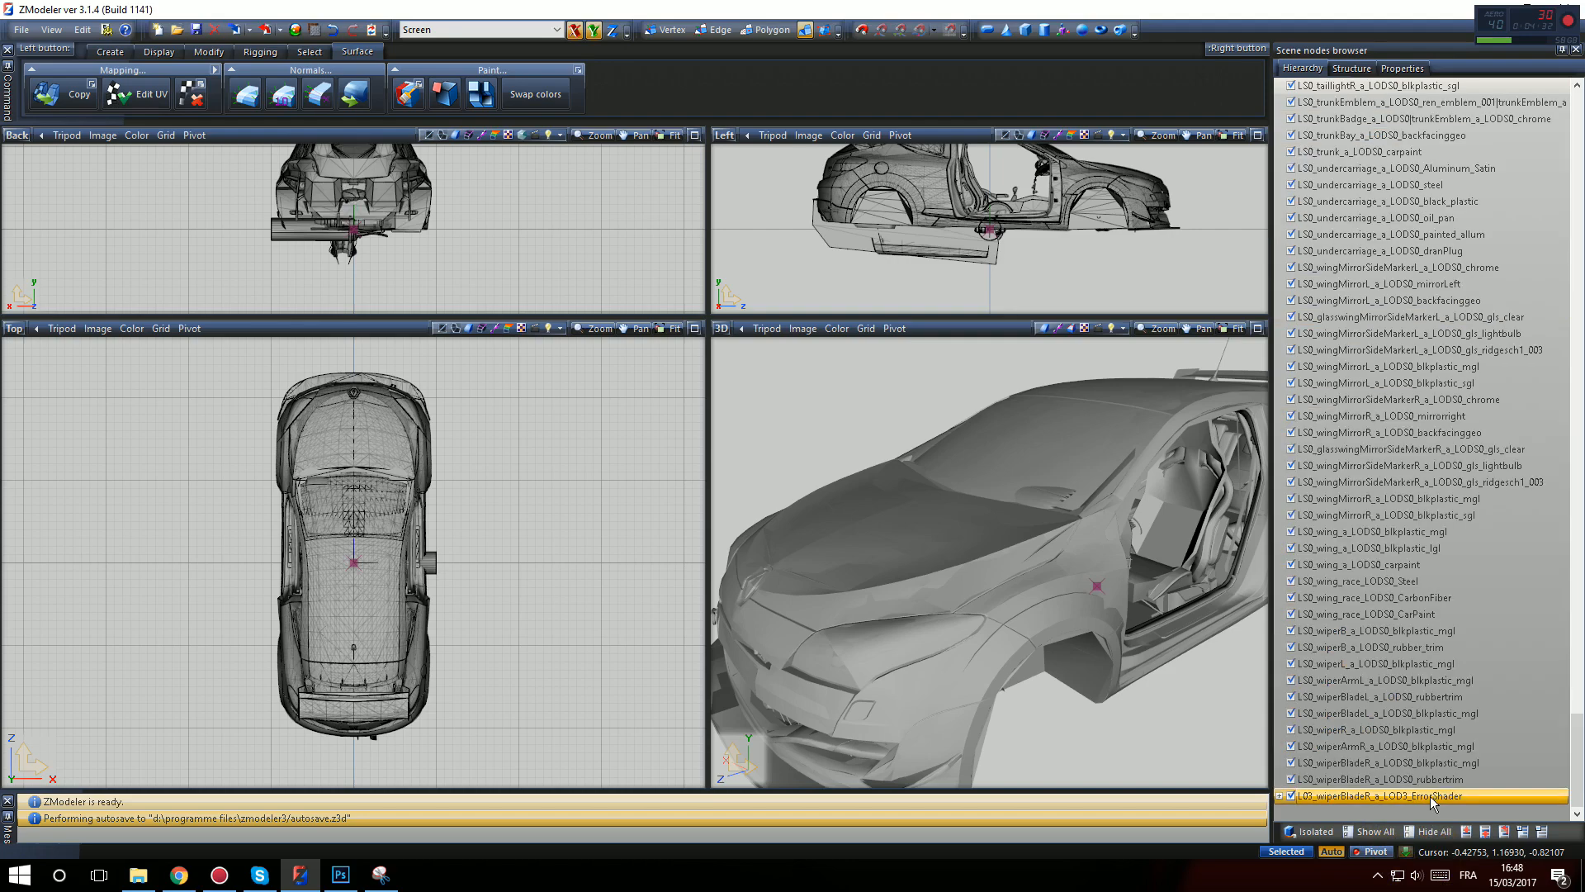
pyautogui.rightClick(1360, 798)
pyautogui.click(1493, 712)
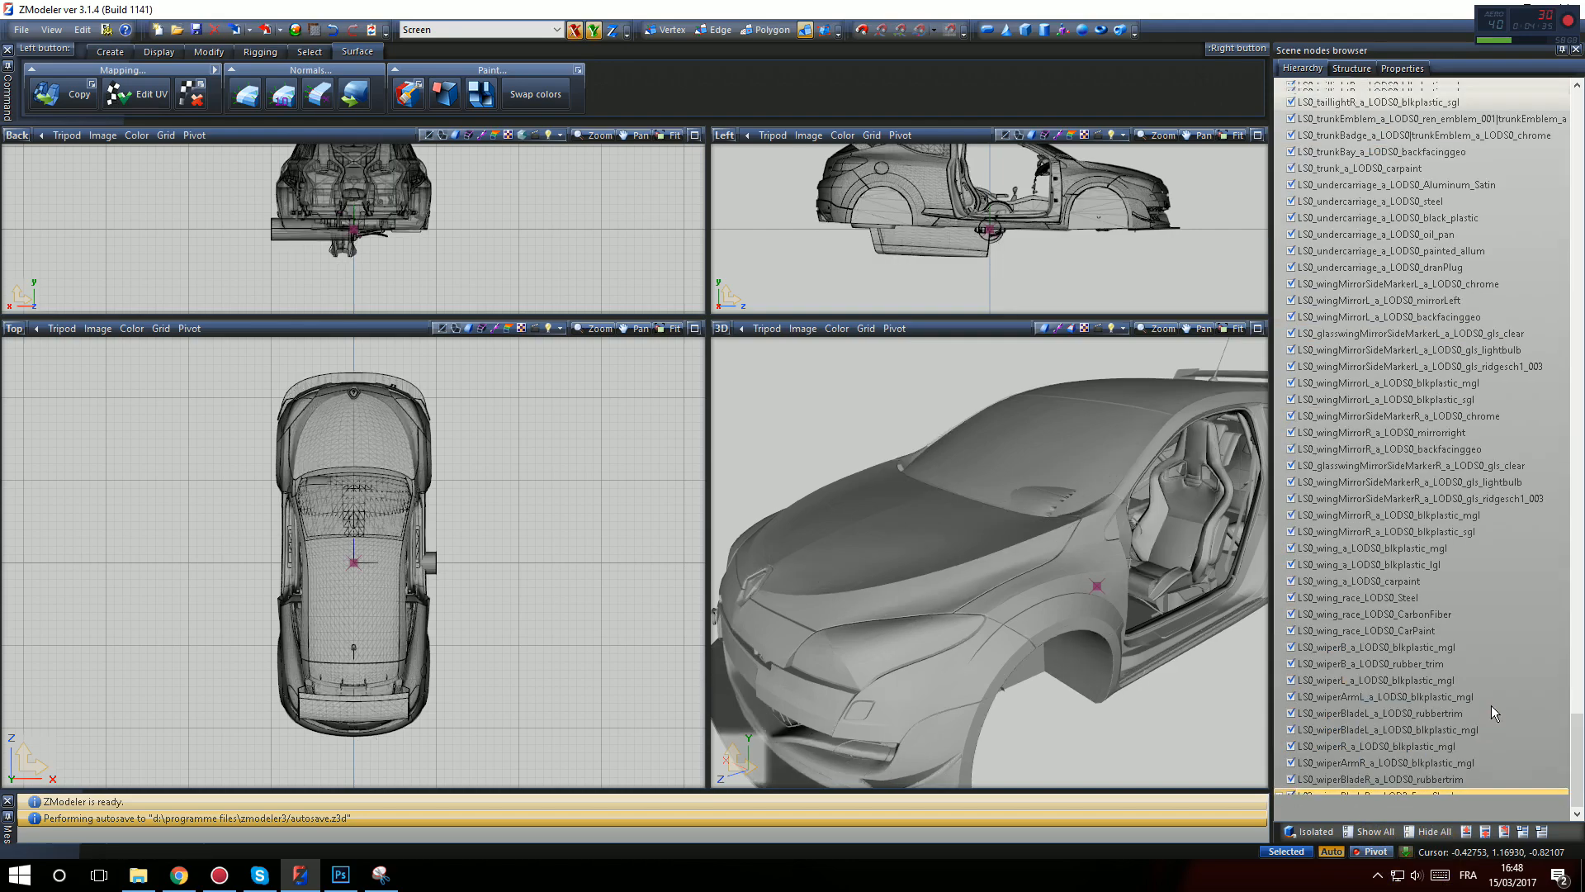
pyautogui.scroll(-3, 1065, 563)
# Select the whole car and set its vertex format to include primary color, secondary color and 2 UV channels
pyautogui.click(1258, 329)
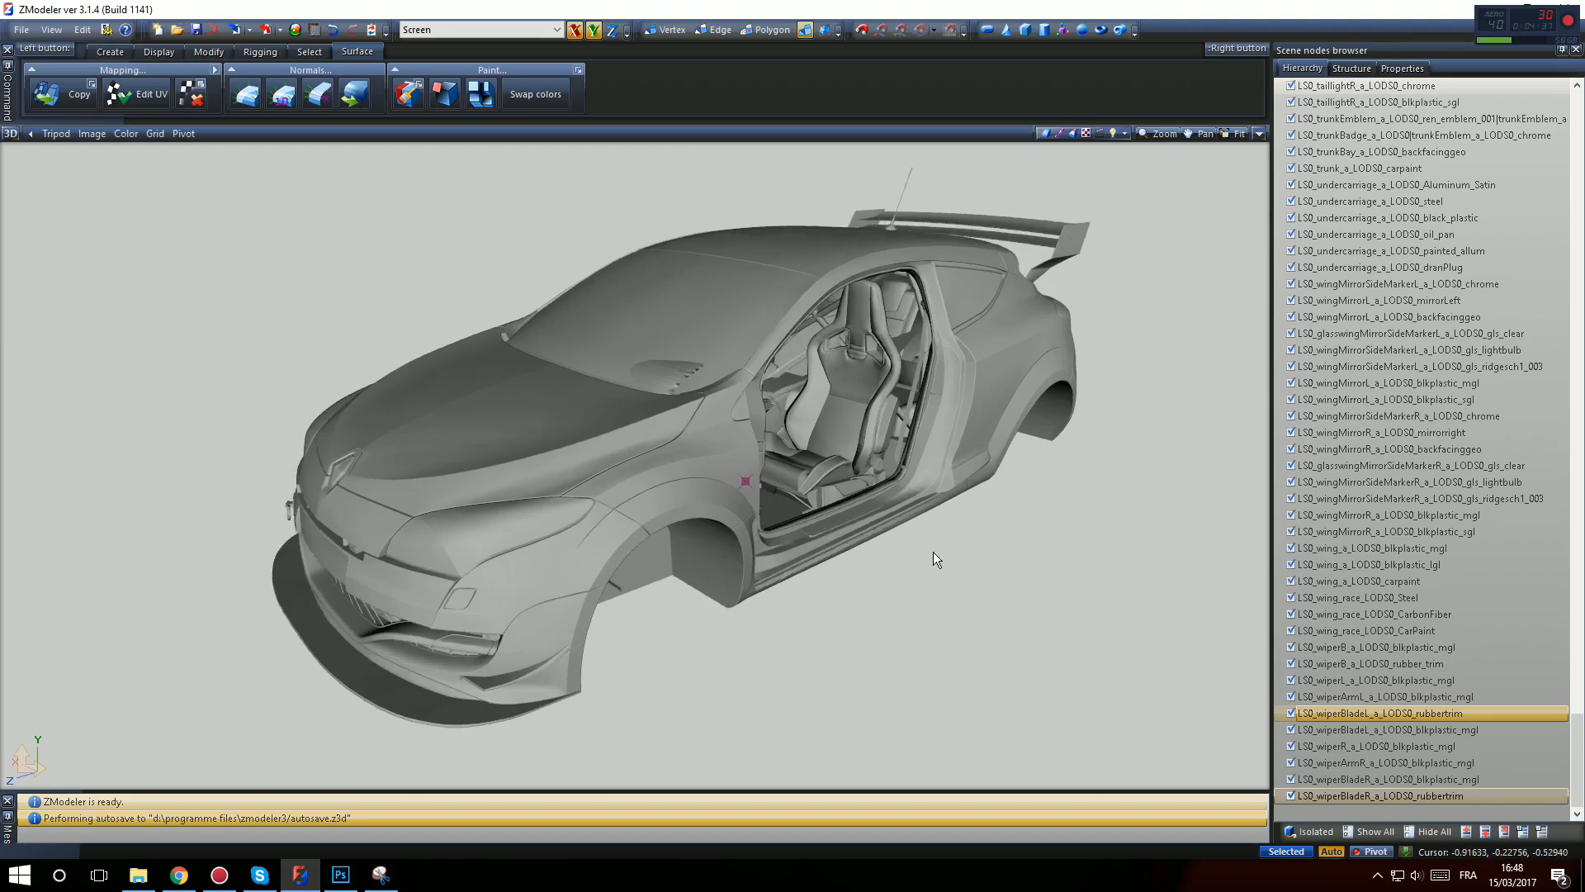
pyautogui.moveTo(933, 552); pyautogui.dragTo(710, 452, button='middle')
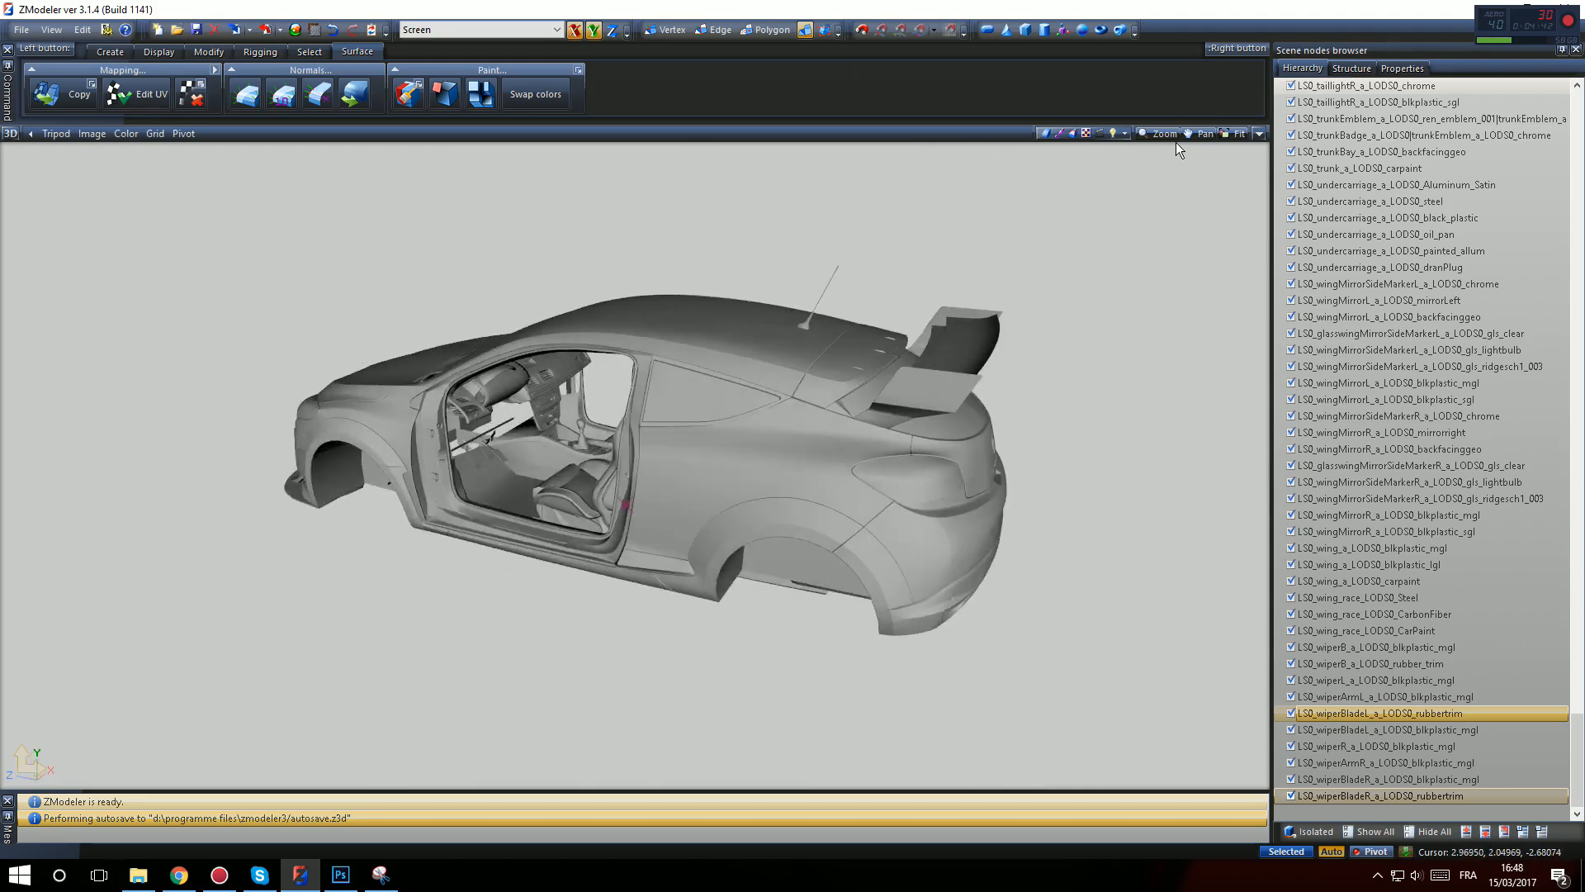
pyautogui.click(1258, 134)
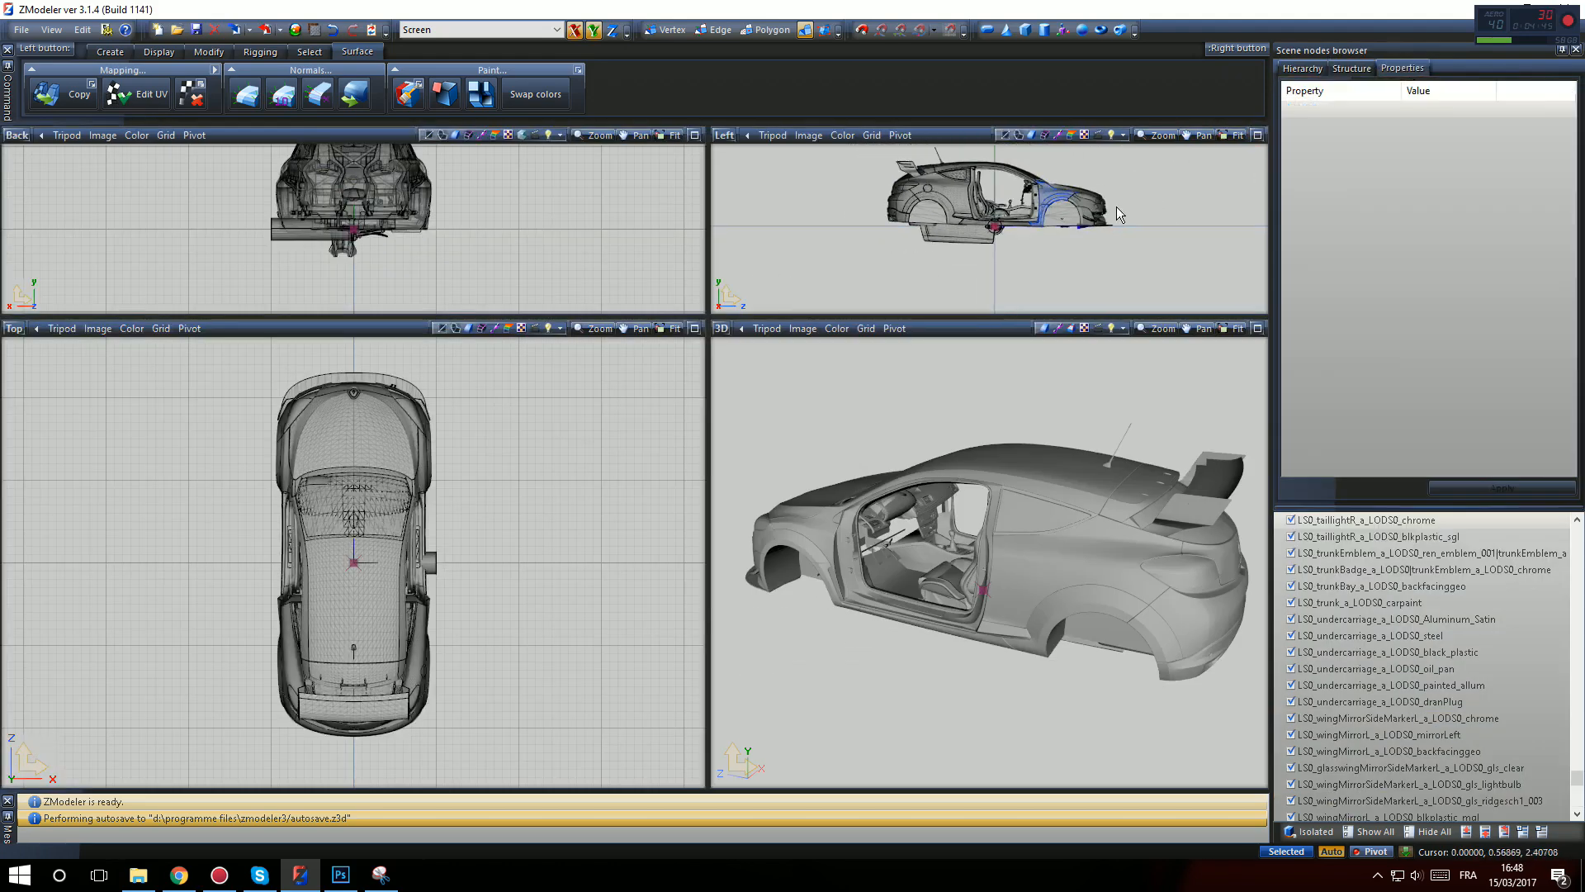
pyautogui.moveTo(1116, 207); pyautogui.dragTo(1096, 247, button='middle')
pyautogui.moveTo(1022, 302); pyautogui.dragTo(1138, 326)
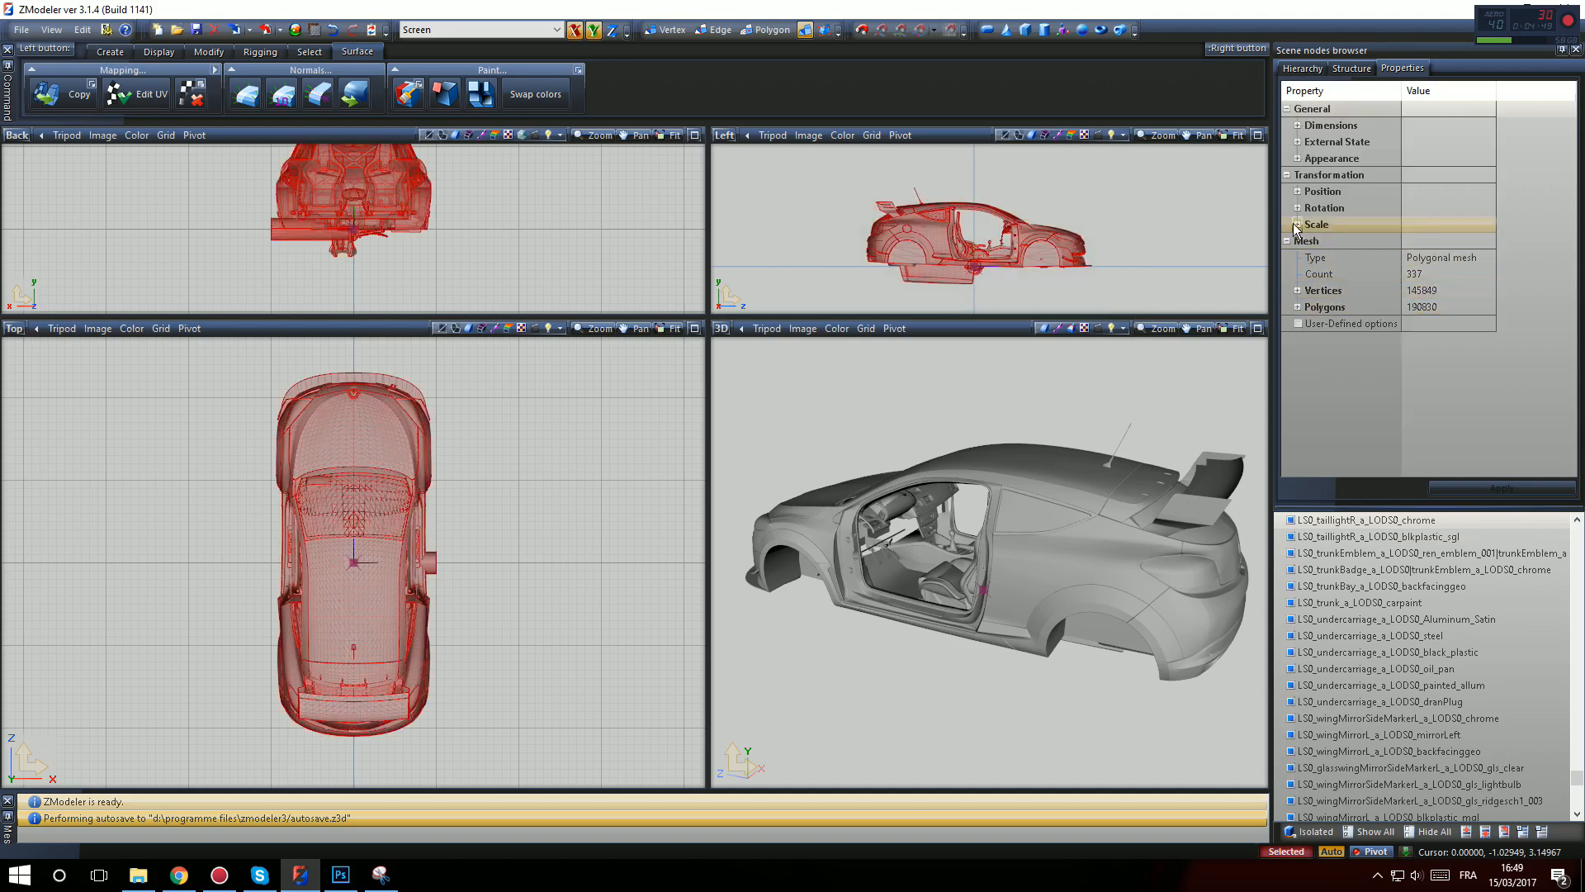
pyautogui.click(1297, 290)
pyautogui.click(1308, 306)
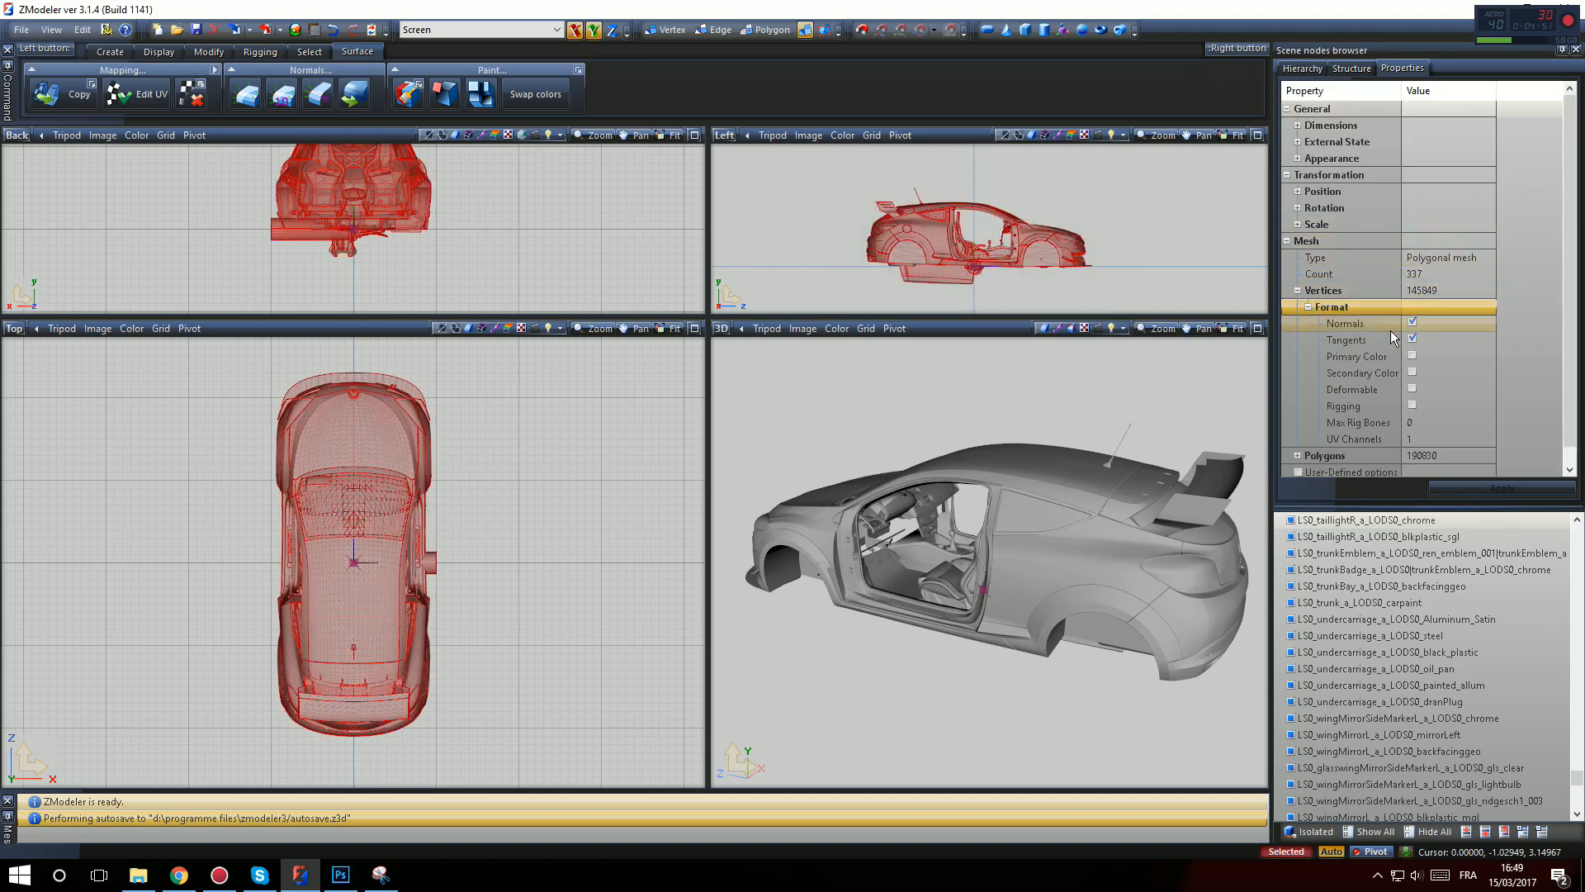
pyautogui.click(1412, 355)
pyautogui.click(1412, 372)
pyautogui.click(1479, 440)
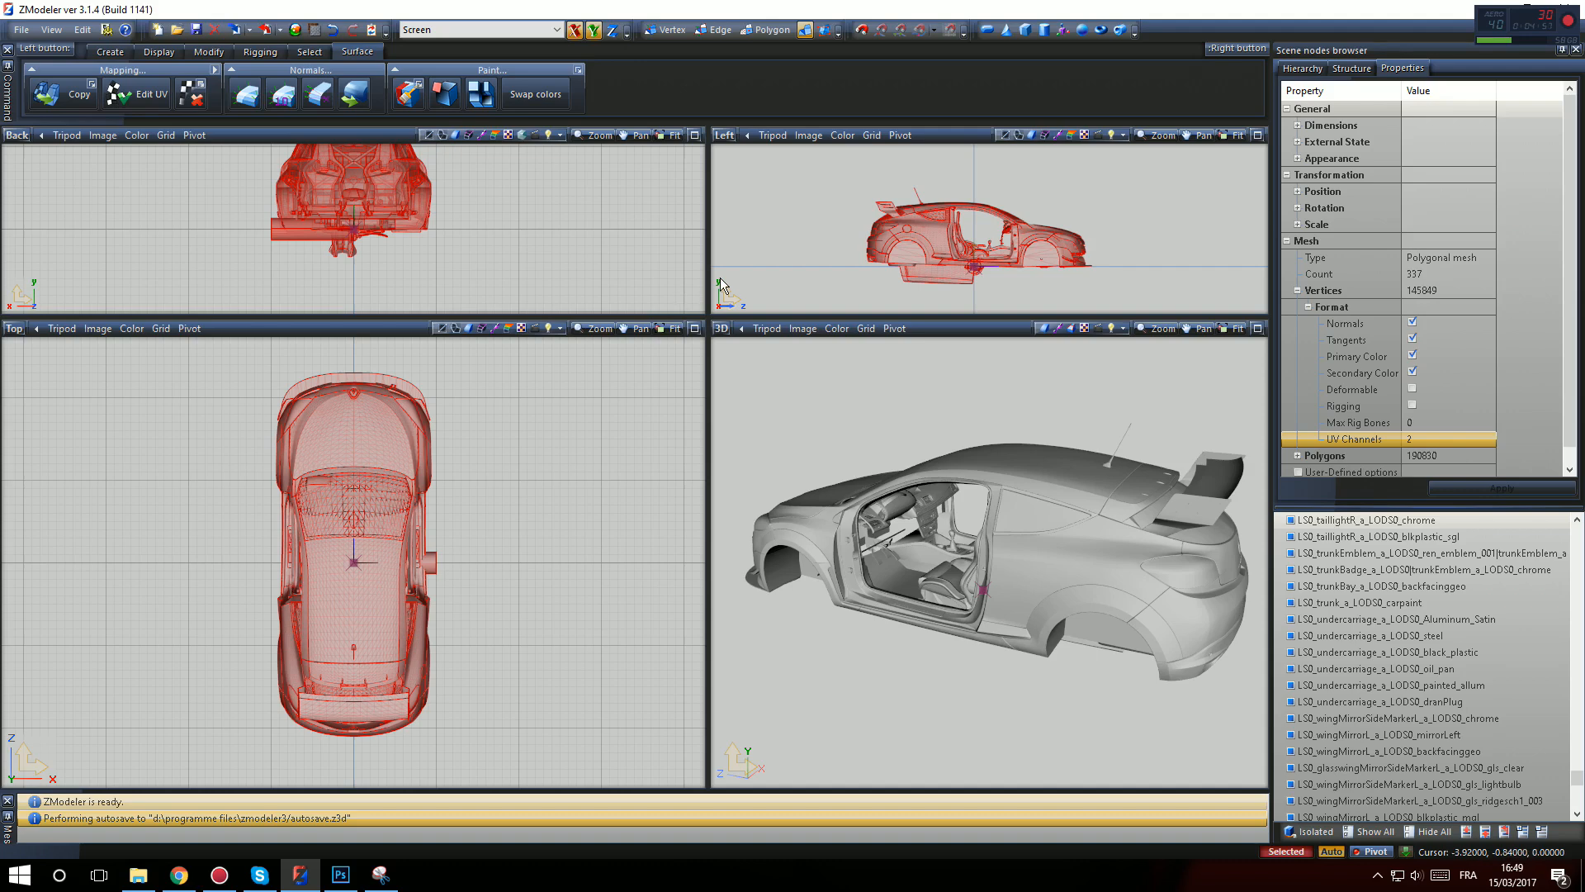
# Rotate the whole car 180 degrees about the vertical axis, including geometry, axes and children, and deselect it
pyautogui.click(209, 51)
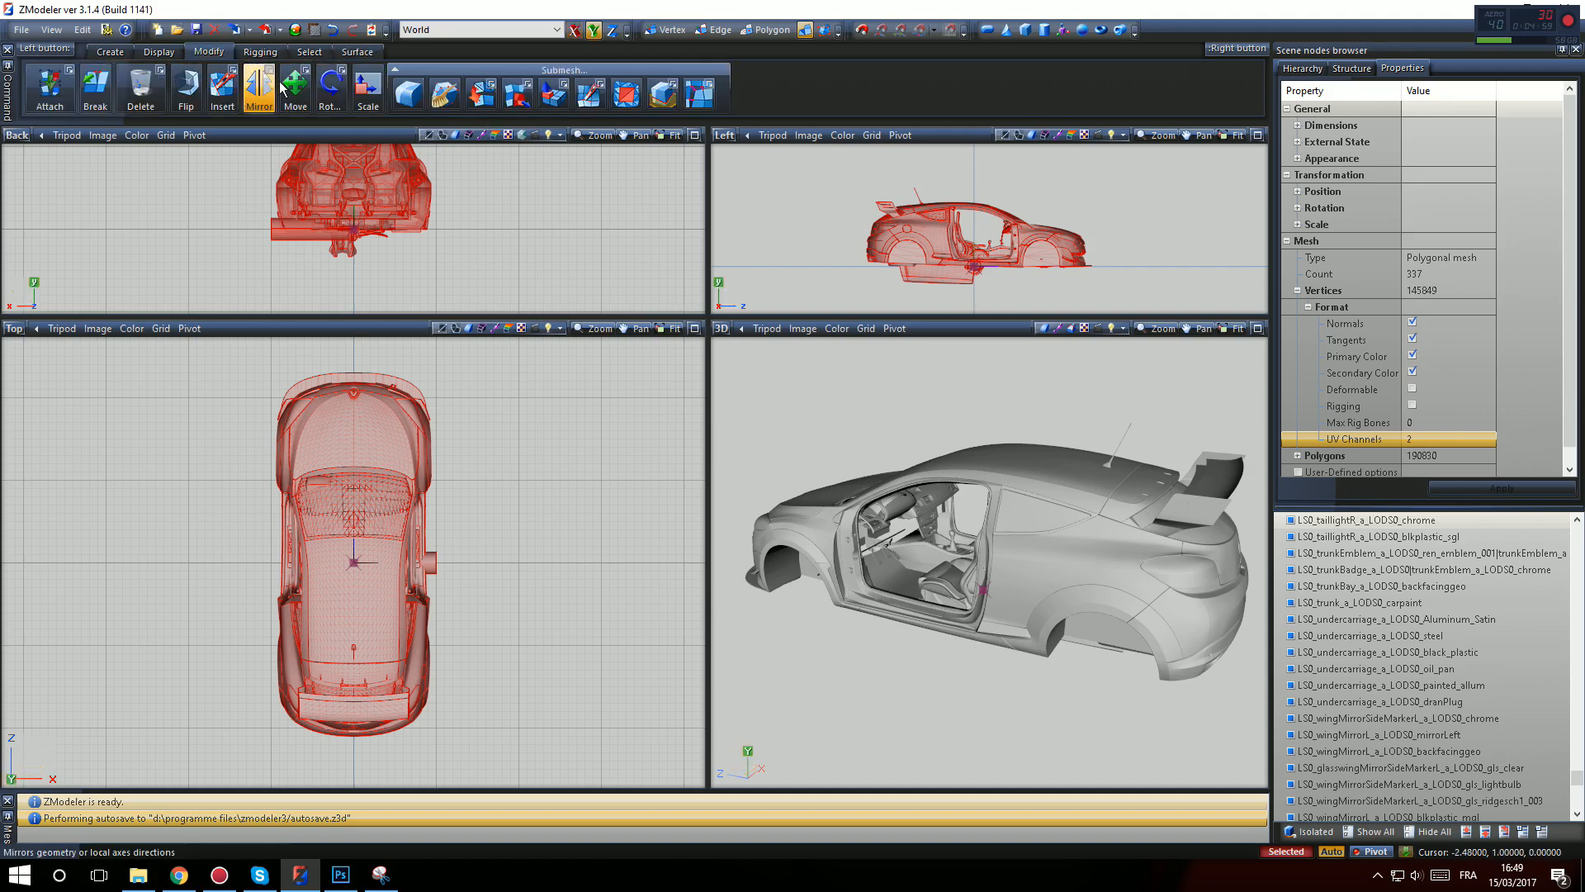
pyautogui.click(330, 91)
pyautogui.click(342, 71)
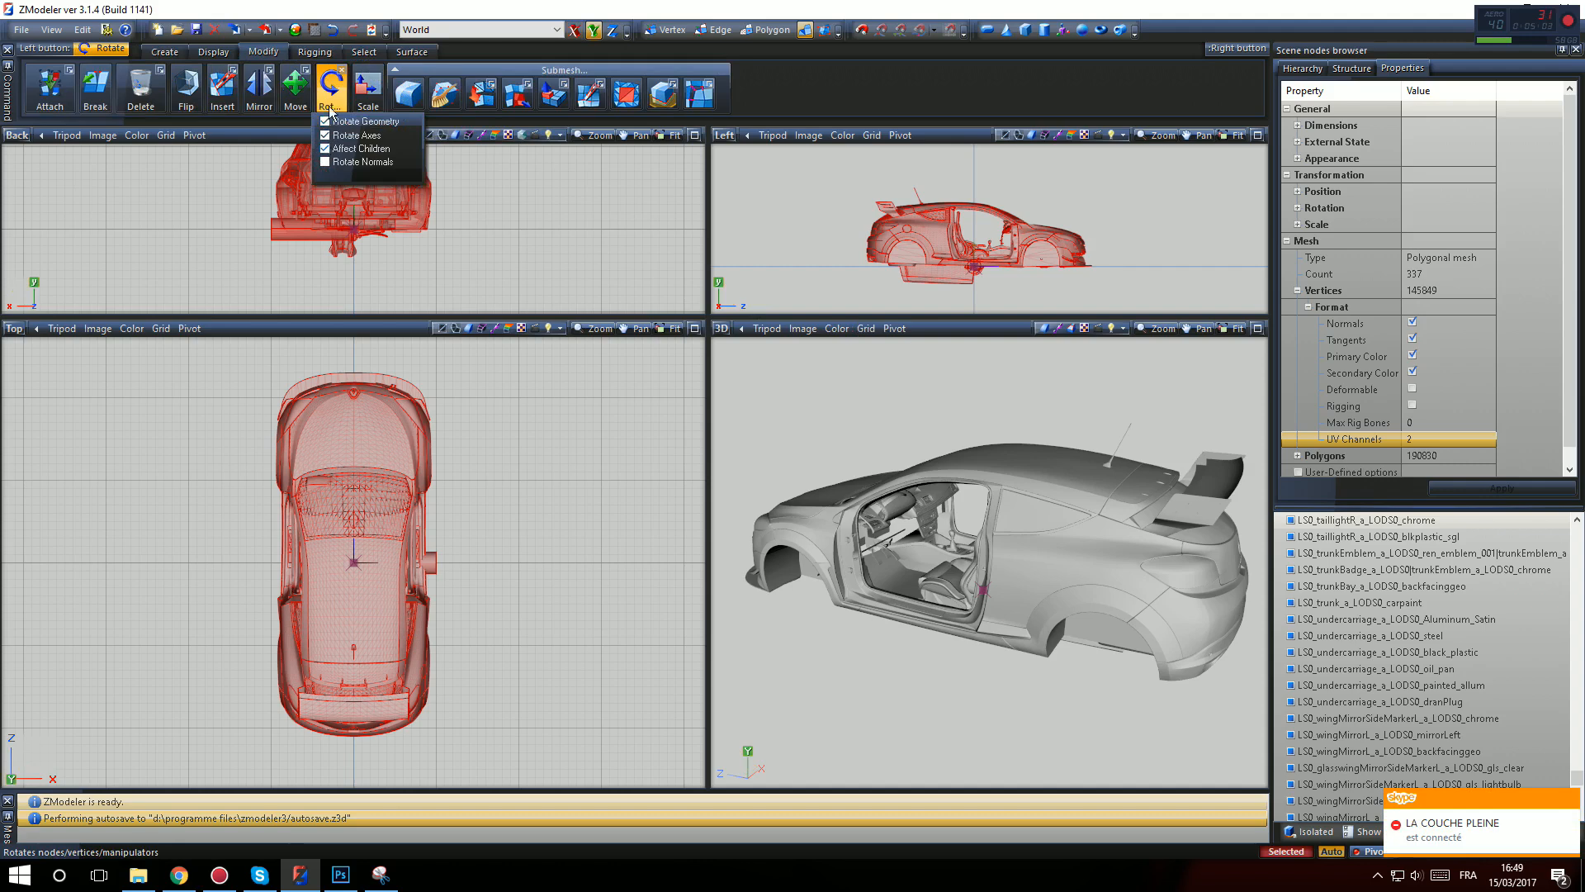
pyautogui.click(943, 234)
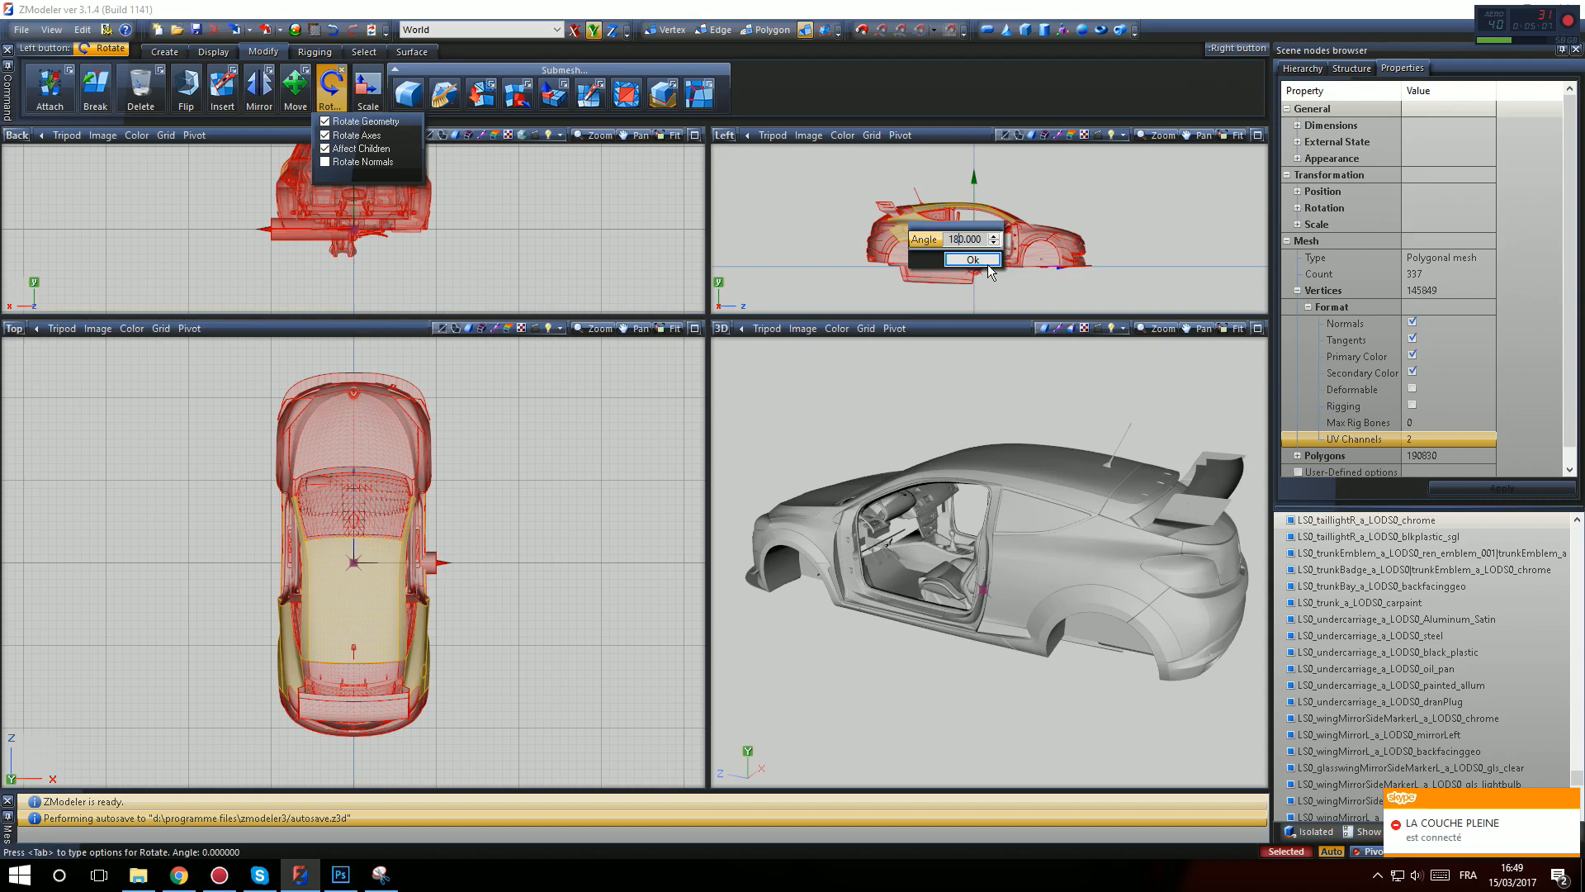
pyautogui.click(972, 260)
pyautogui.click(728, 135)
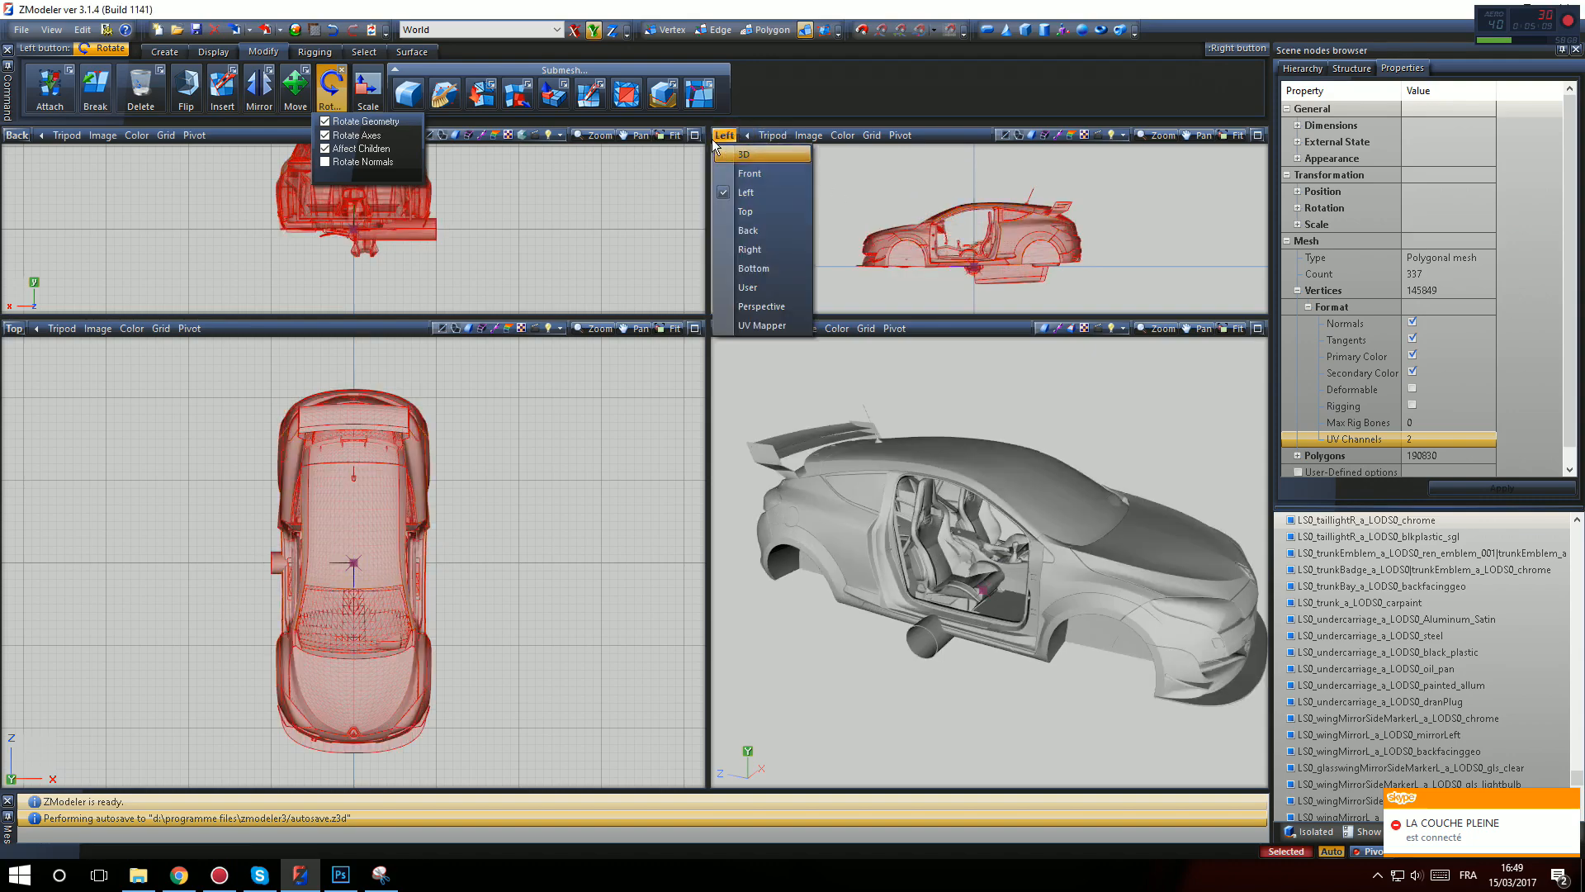
pyautogui.moveTo(843, 165); pyautogui.dragTo(875, 198)
pyautogui.press('Escape')
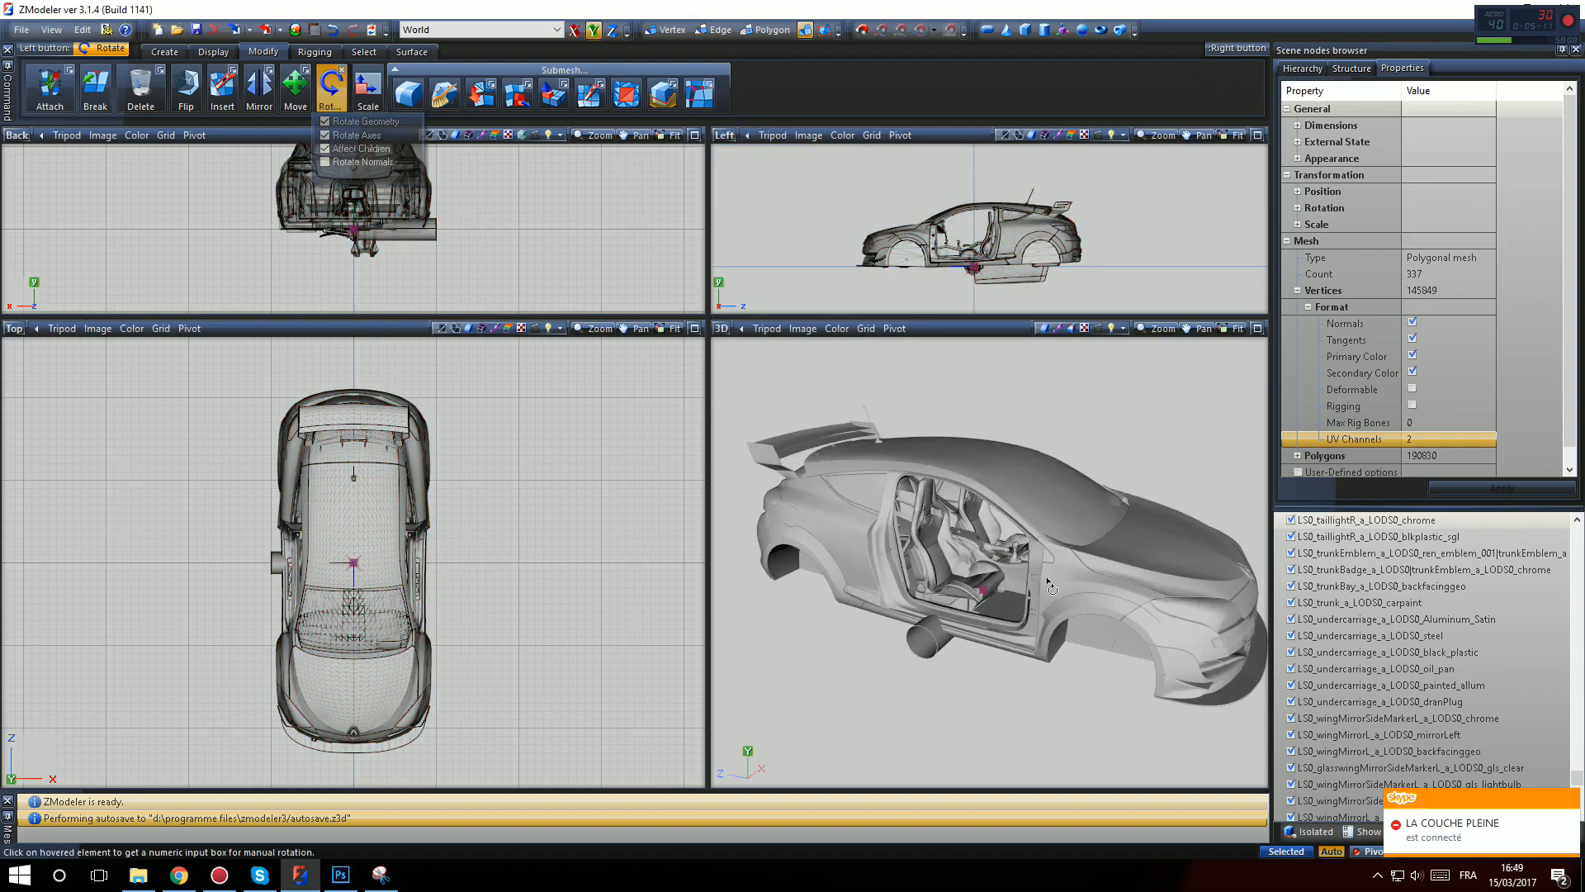
# Activate the Scale tool and reselect all parts of the car
pyautogui.moveTo(961, 495); pyautogui.dragTo(859, 324, button='middle')
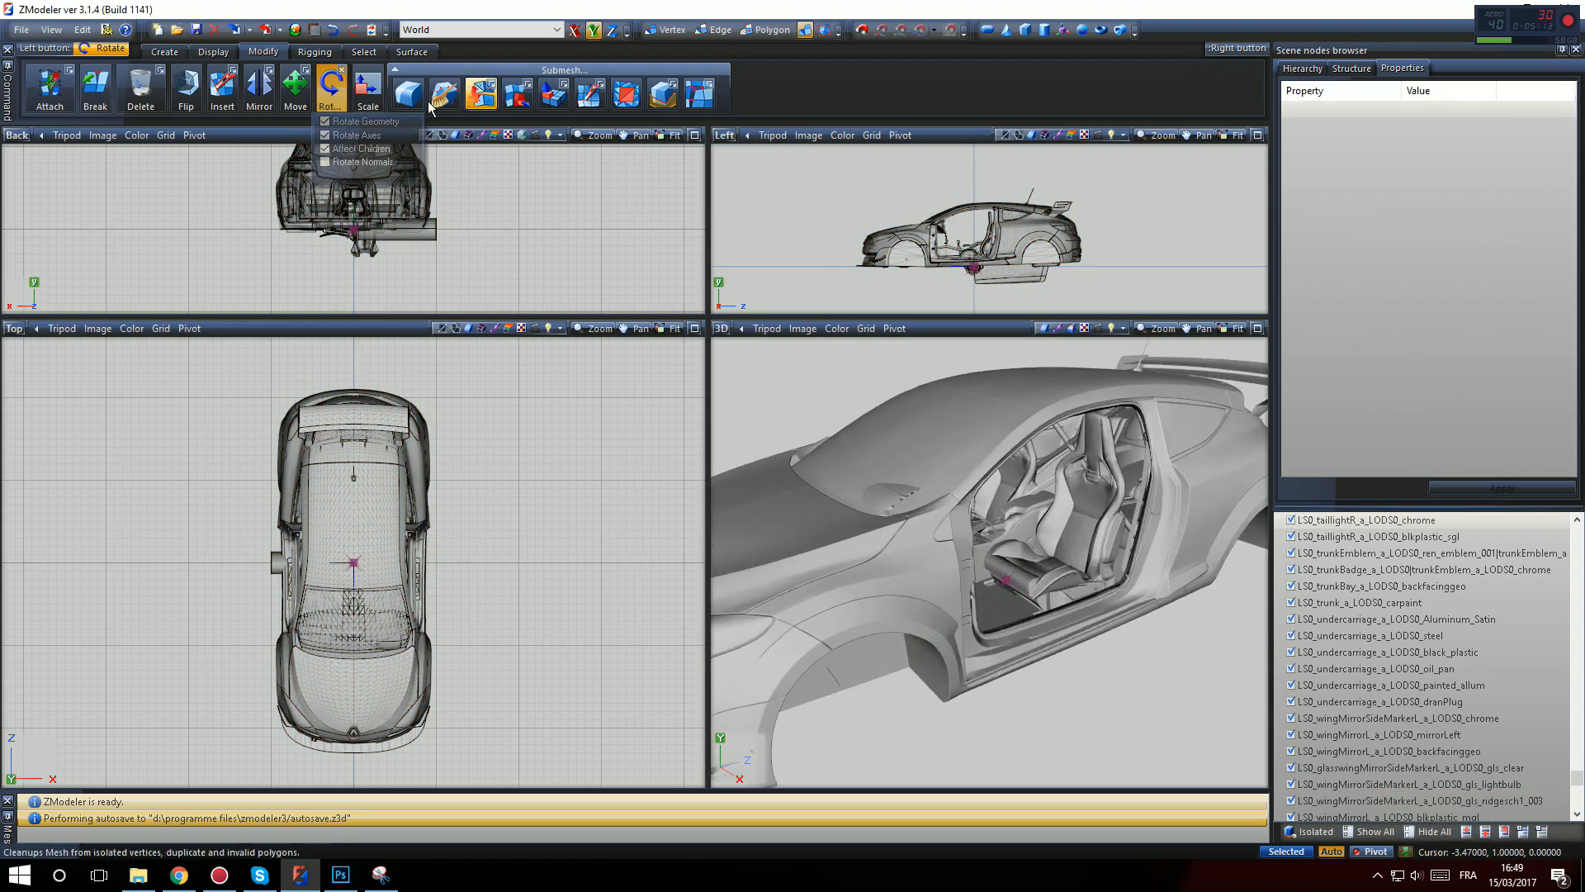
pyautogui.click(368, 91)
pyautogui.moveTo(777, 178); pyautogui.dragTo(1144, 328)
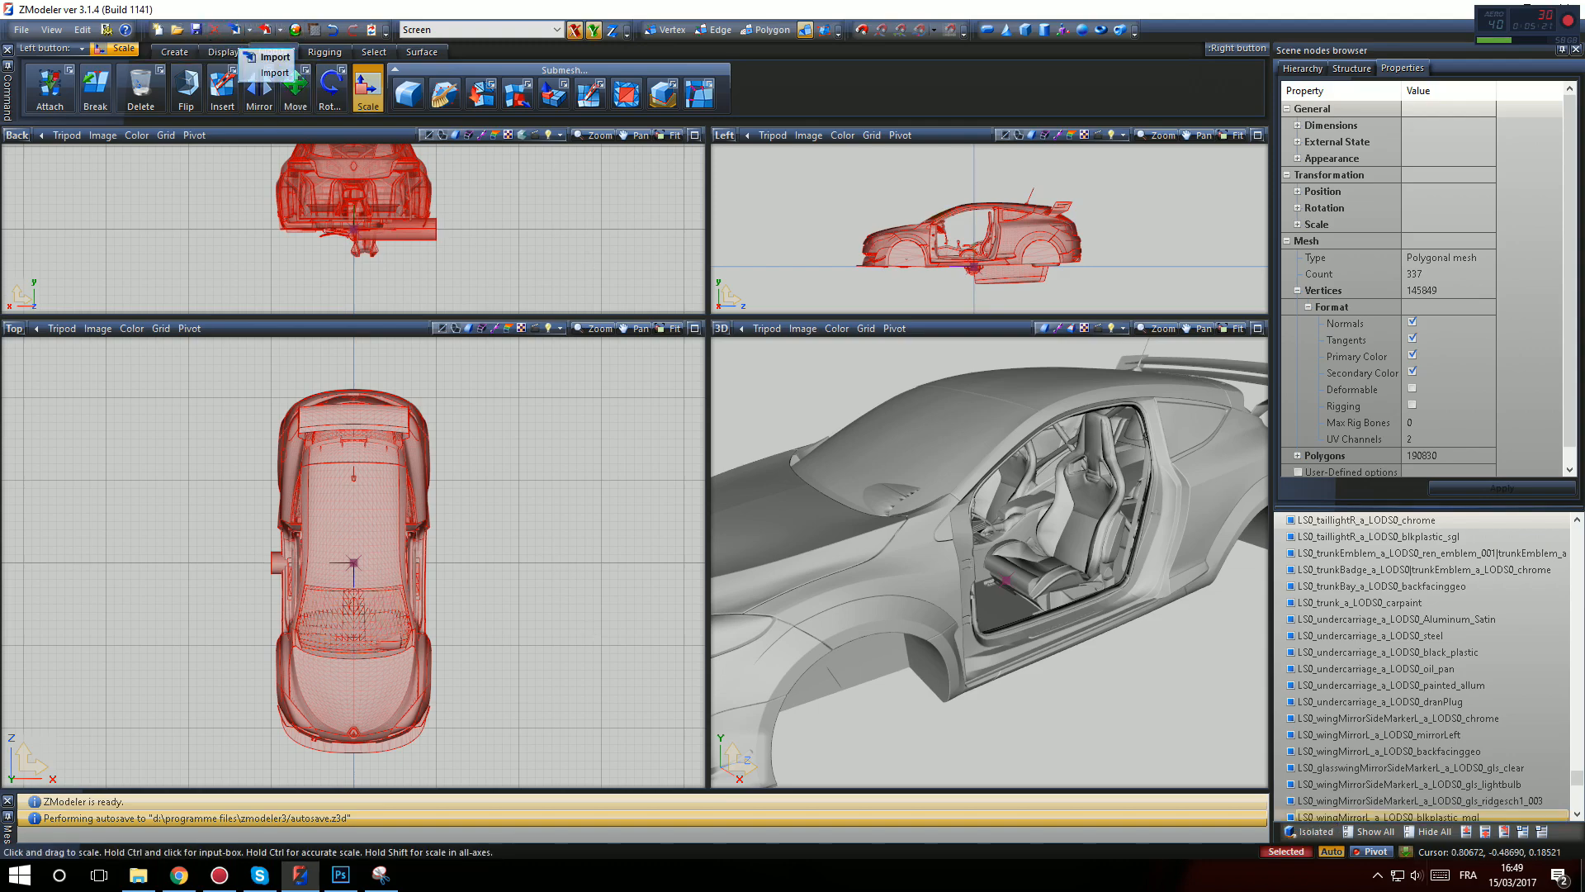
pyautogui.click(1582, 875)
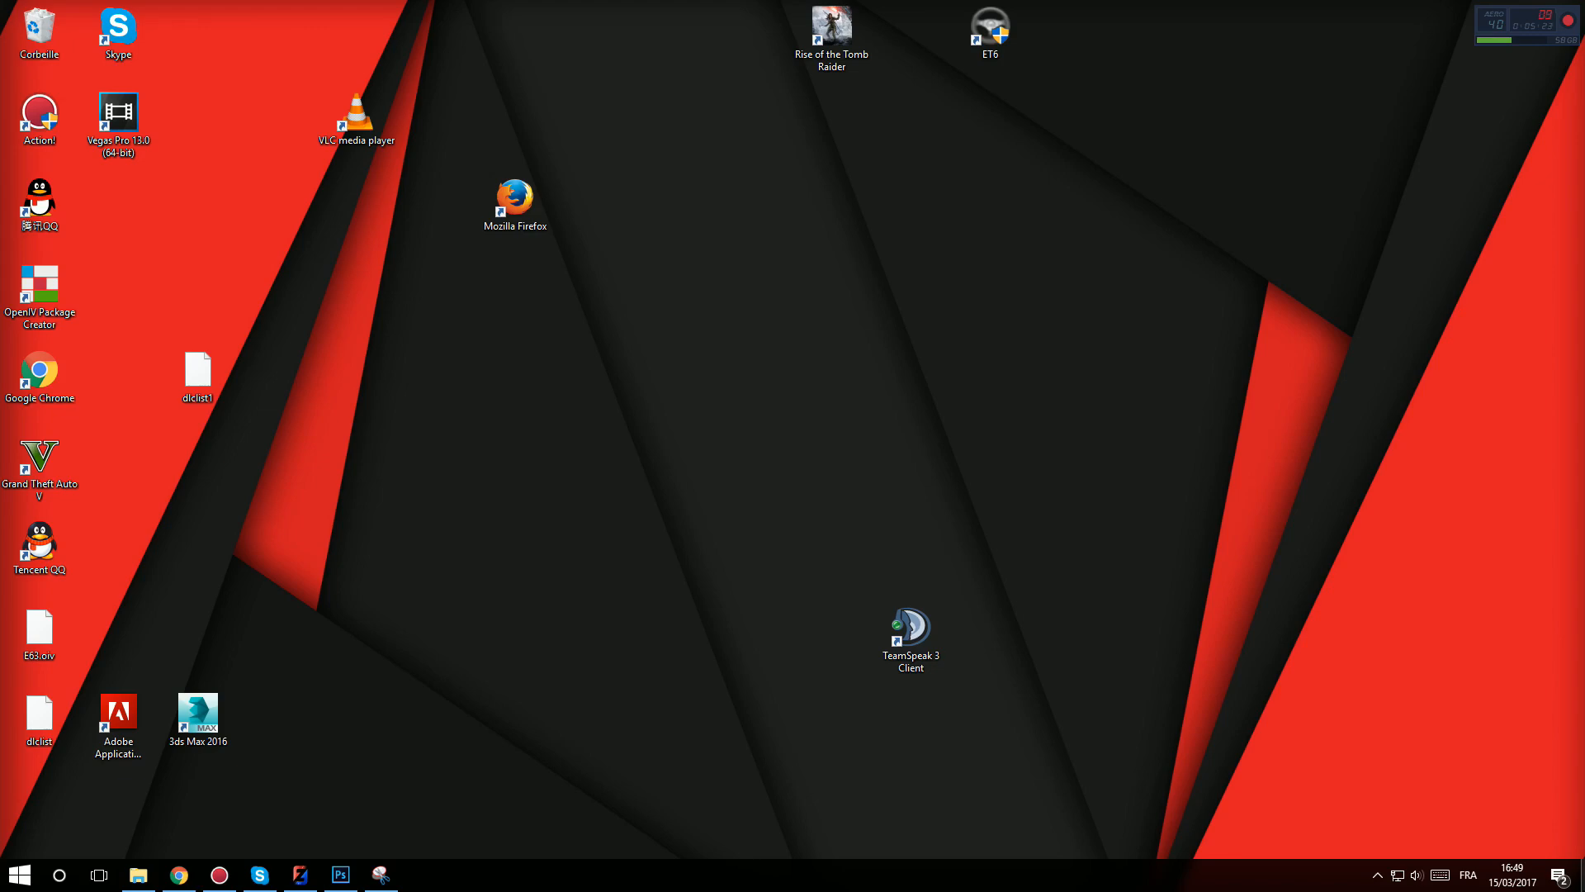
pyautogui.click(1582, 875)
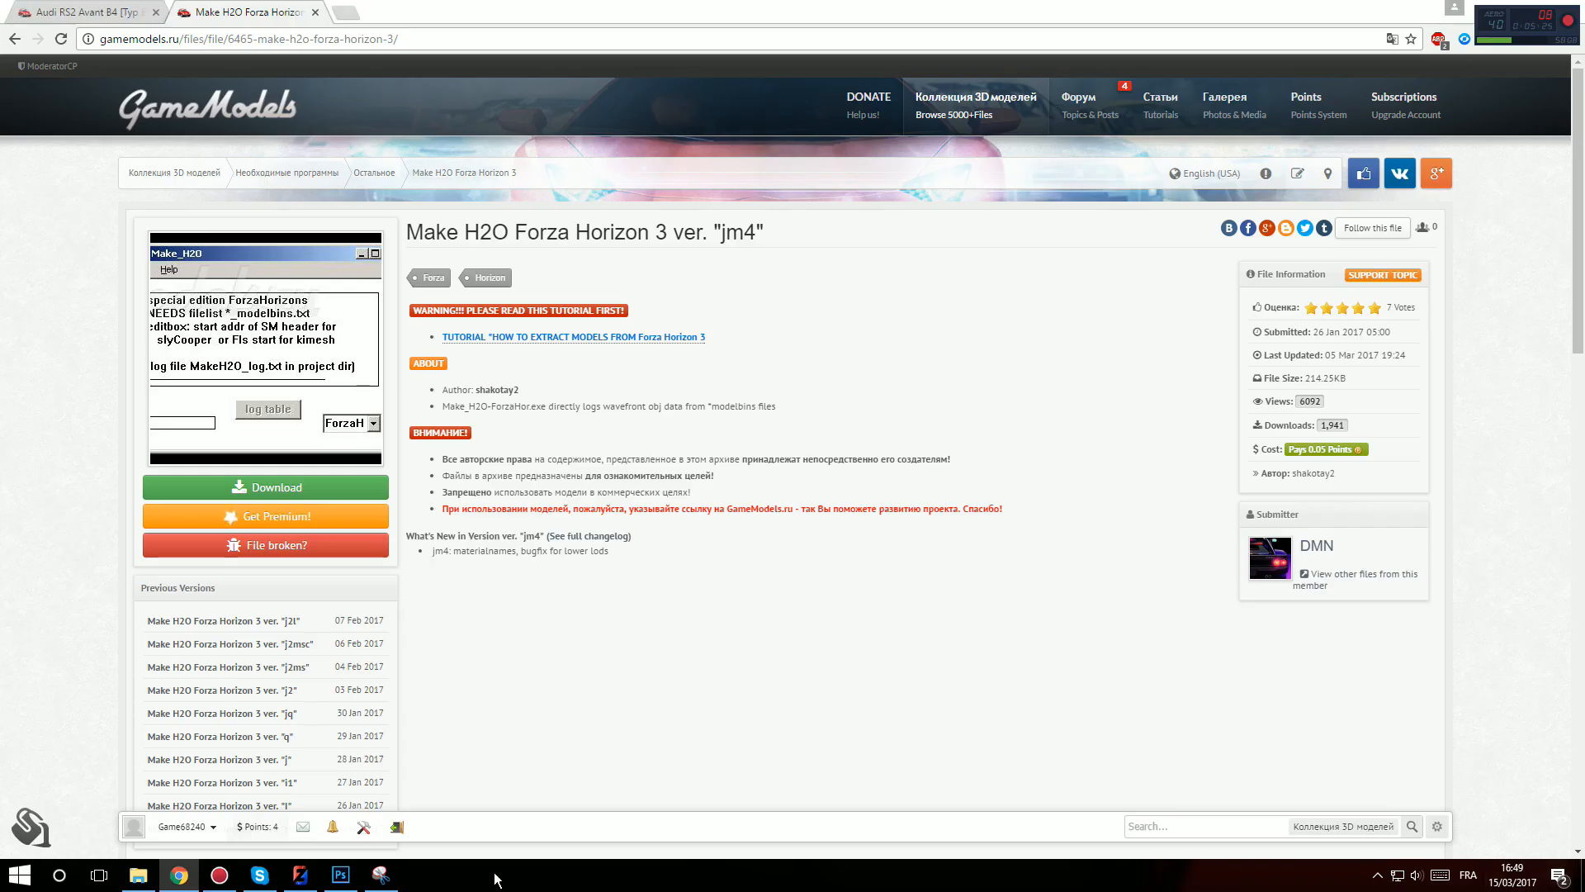
pyautogui.click(300, 875)
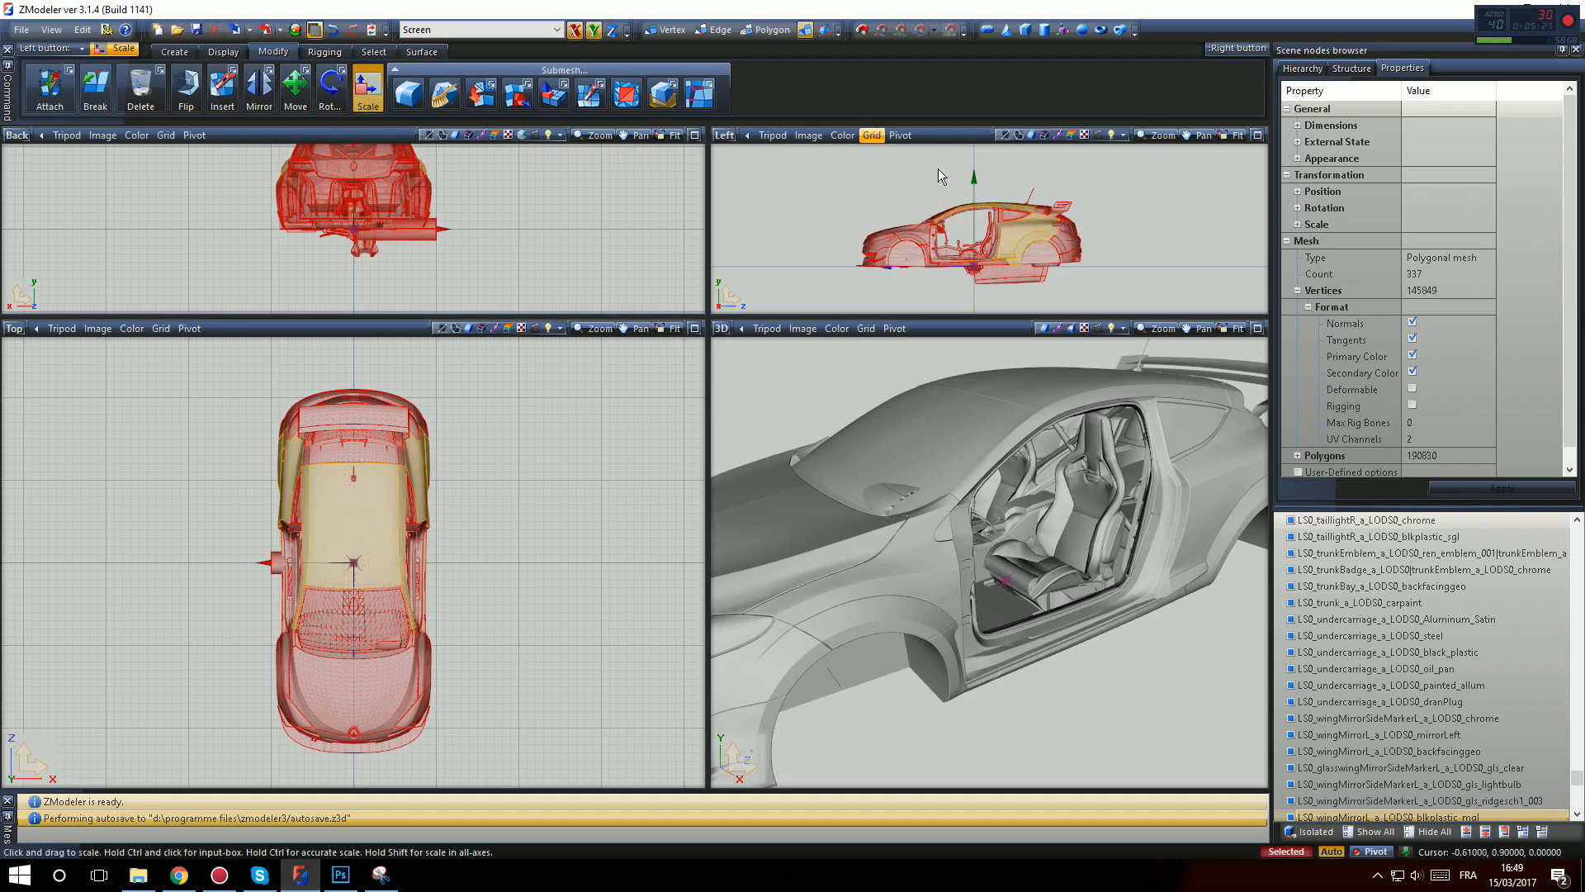
# Scale the selected car down uniformly, check its cabin and side in the 3D view, and leave the selection mode
pyautogui.moveTo(1026, 239); pyautogui.dragTo(900, 657)
pyautogui.moveTo(900, 653); pyautogui.dragTo(1106, 531, button='middle')
pyautogui.scroll(2, 952, 515)
pyautogui.scroll(6, 956, 521)
pyautogui.scroll(-3, 1032, 520)
pyautogui.moveTo(983, 517); pyautogui.dragTo(1173, 504, button='middle')
pyautogui.scroll(-6, 864, 492)
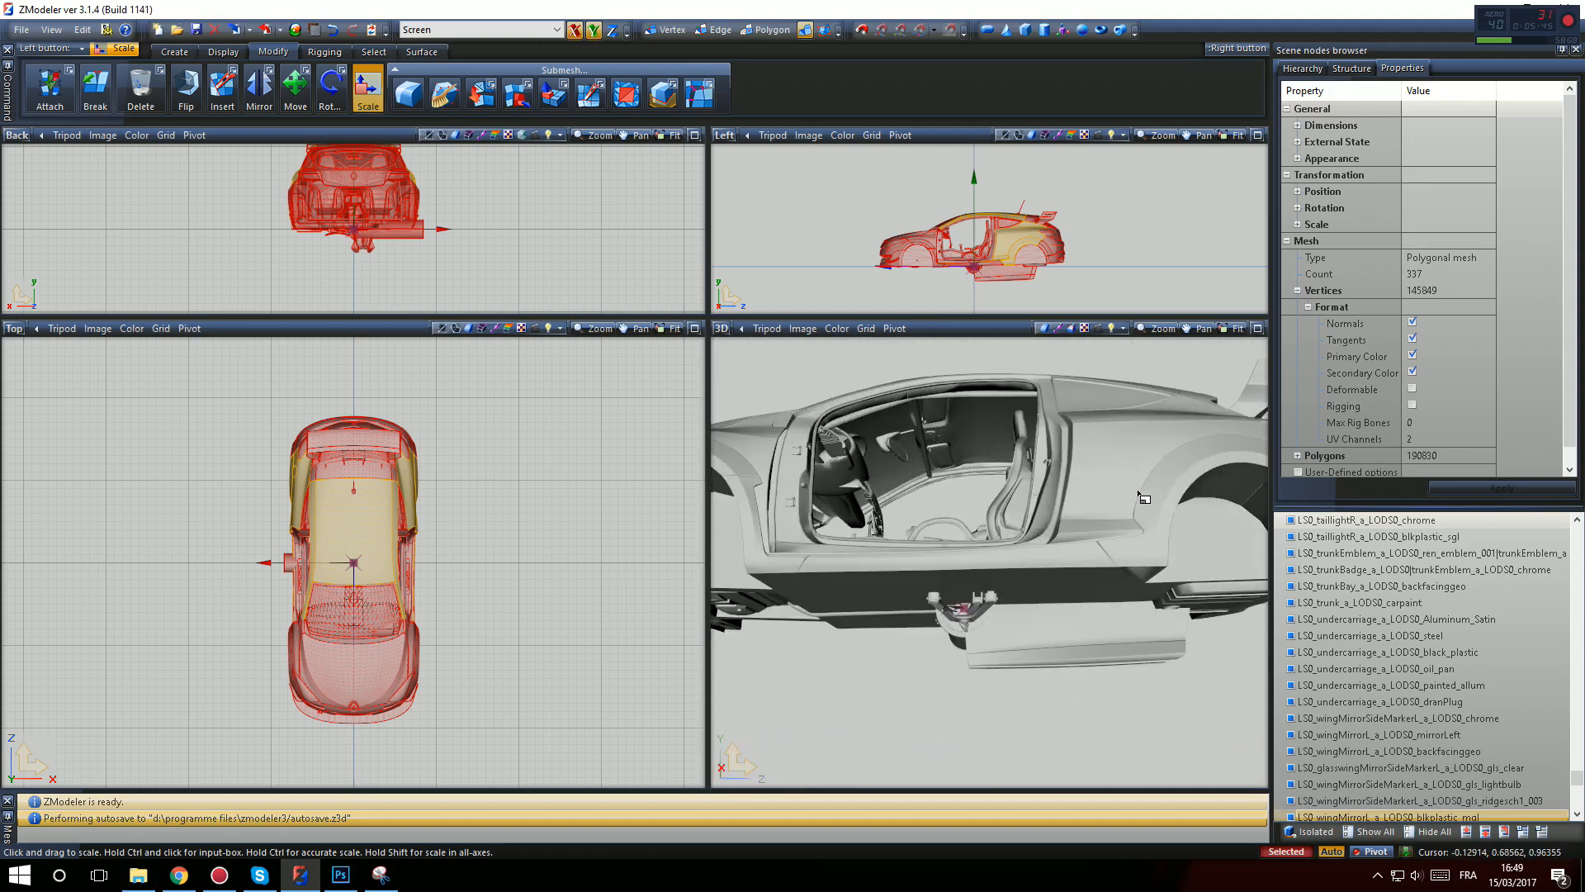
pyautogui.scroll(2, 1074, 511)
pyautogui.moveTo(1073, 495); pyautogui.dragTo(1123, 487, button='middle')
pyautogui.press('space')
# Show the node hierarchy from its beginning, open the Material Browser and isolate the body_a backfacinggeo node
pyautogui.click(1303, 69)
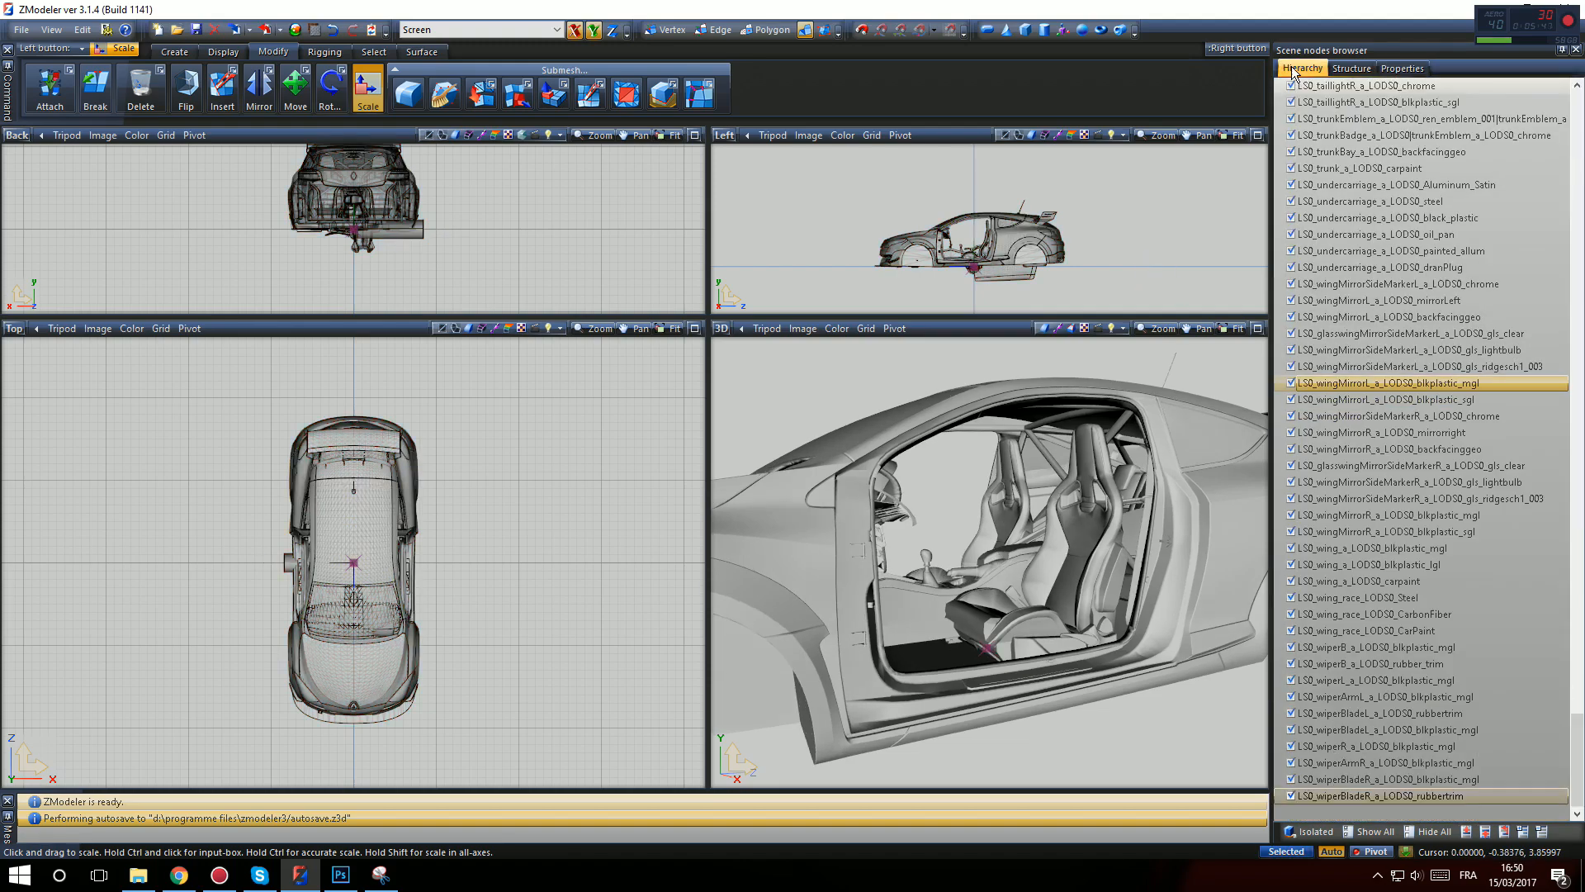
pyautogui.scroll(10, 1411, 281)
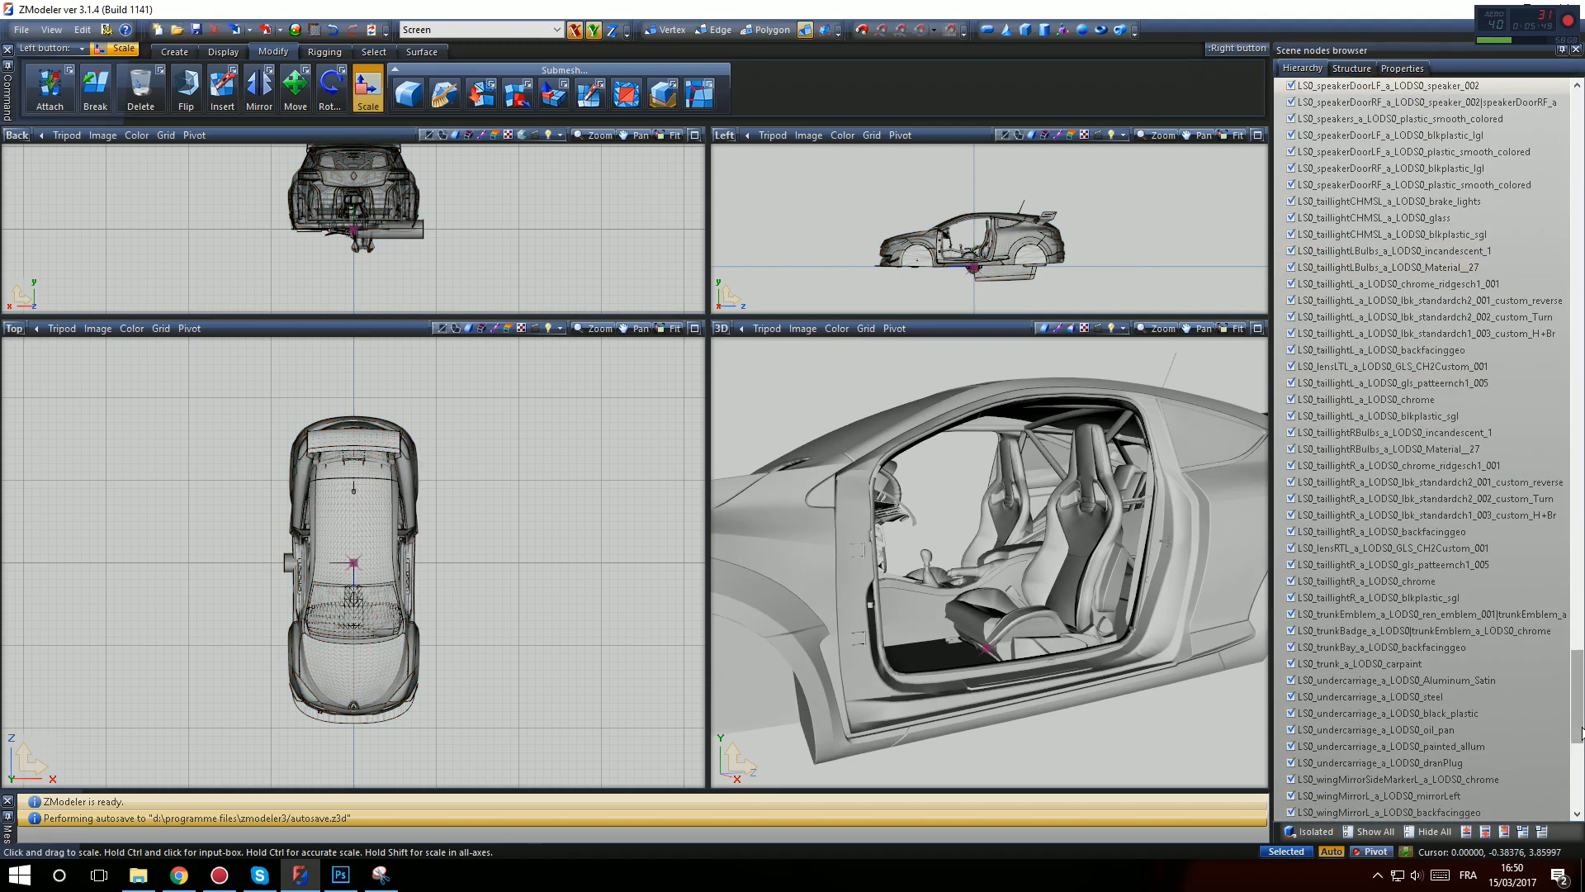
pyautogui.moveTo(1582, 727); pyautogui.dragTo(1577, 108)
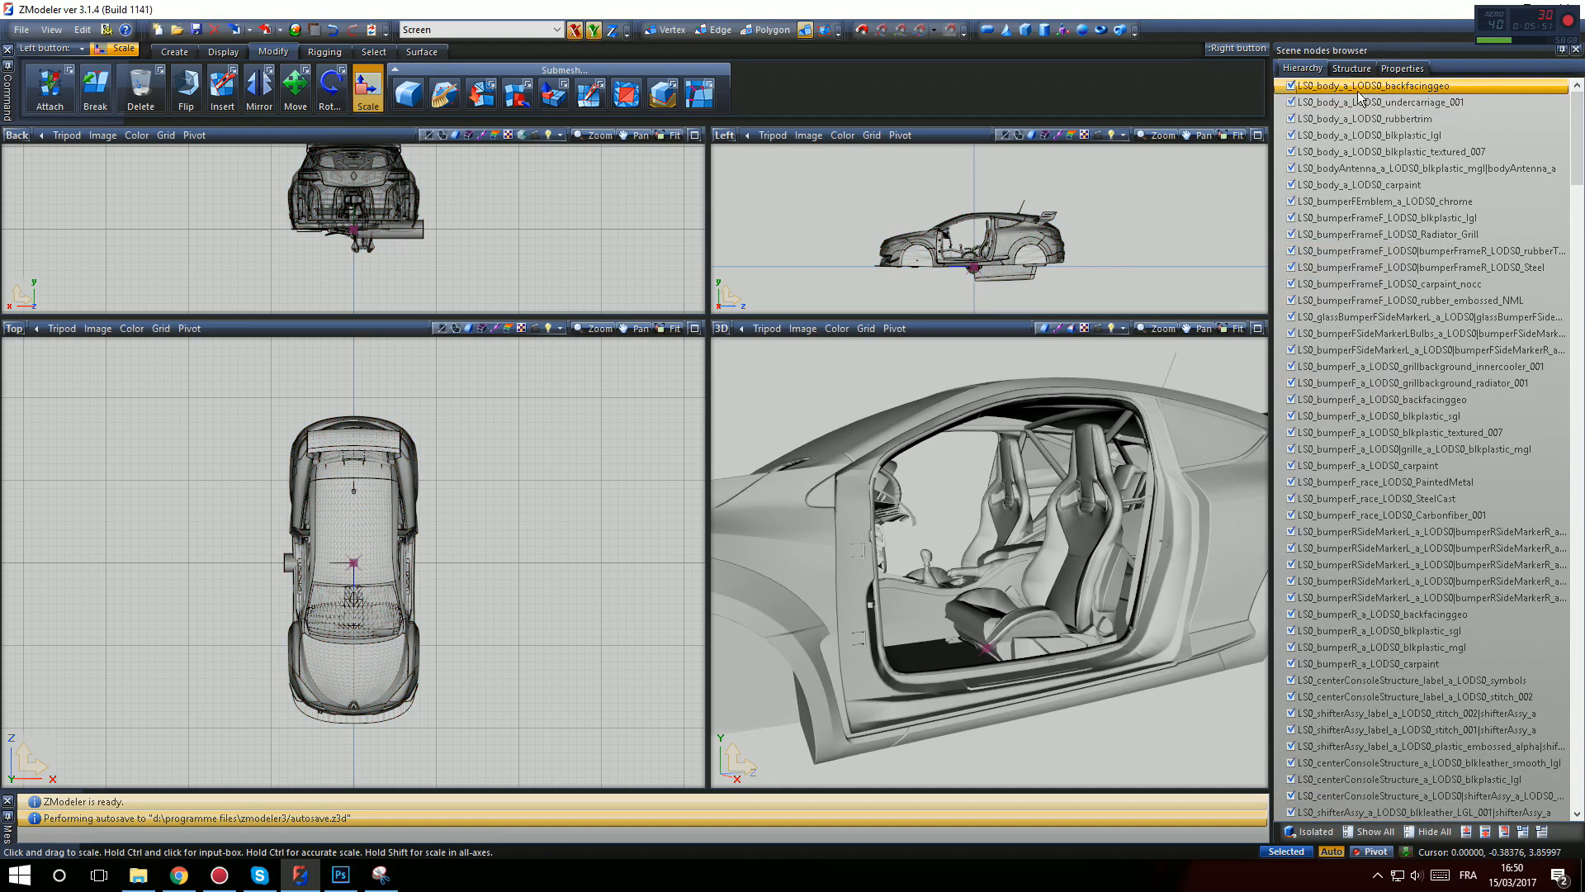
pyautogui.moveTo(1156, 355); pyautogui.dragTo(715, 409, button='middle')
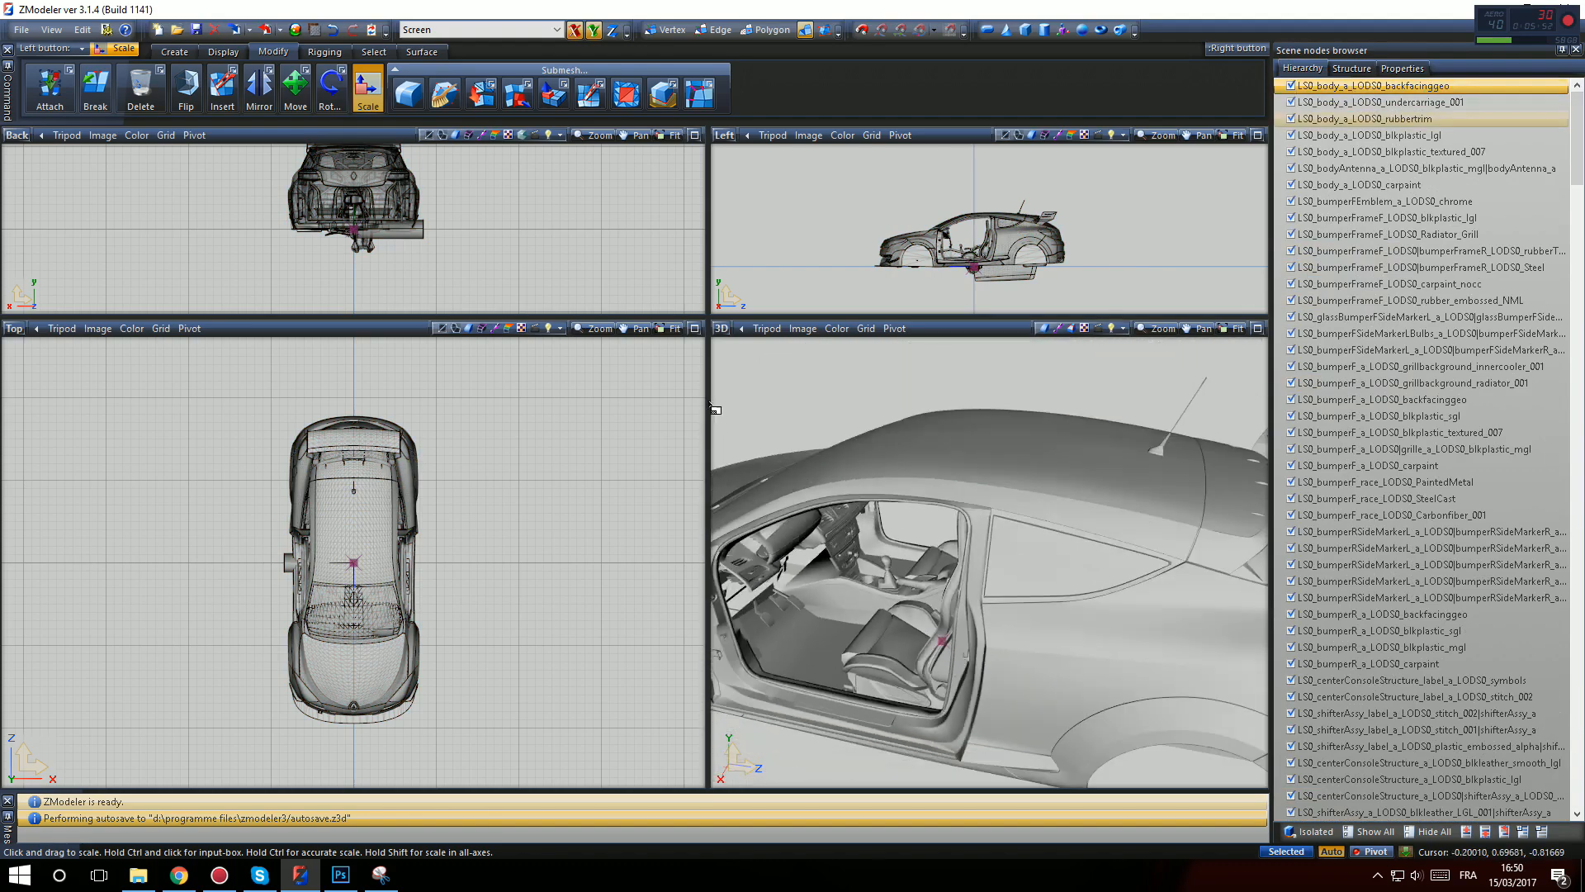
pyautogui.click(295, 30)
pyautogui.moveTo(925, 537); pyautogui.dragTo(908, 487, button='middle')
pyautogui.click(1308, 831)
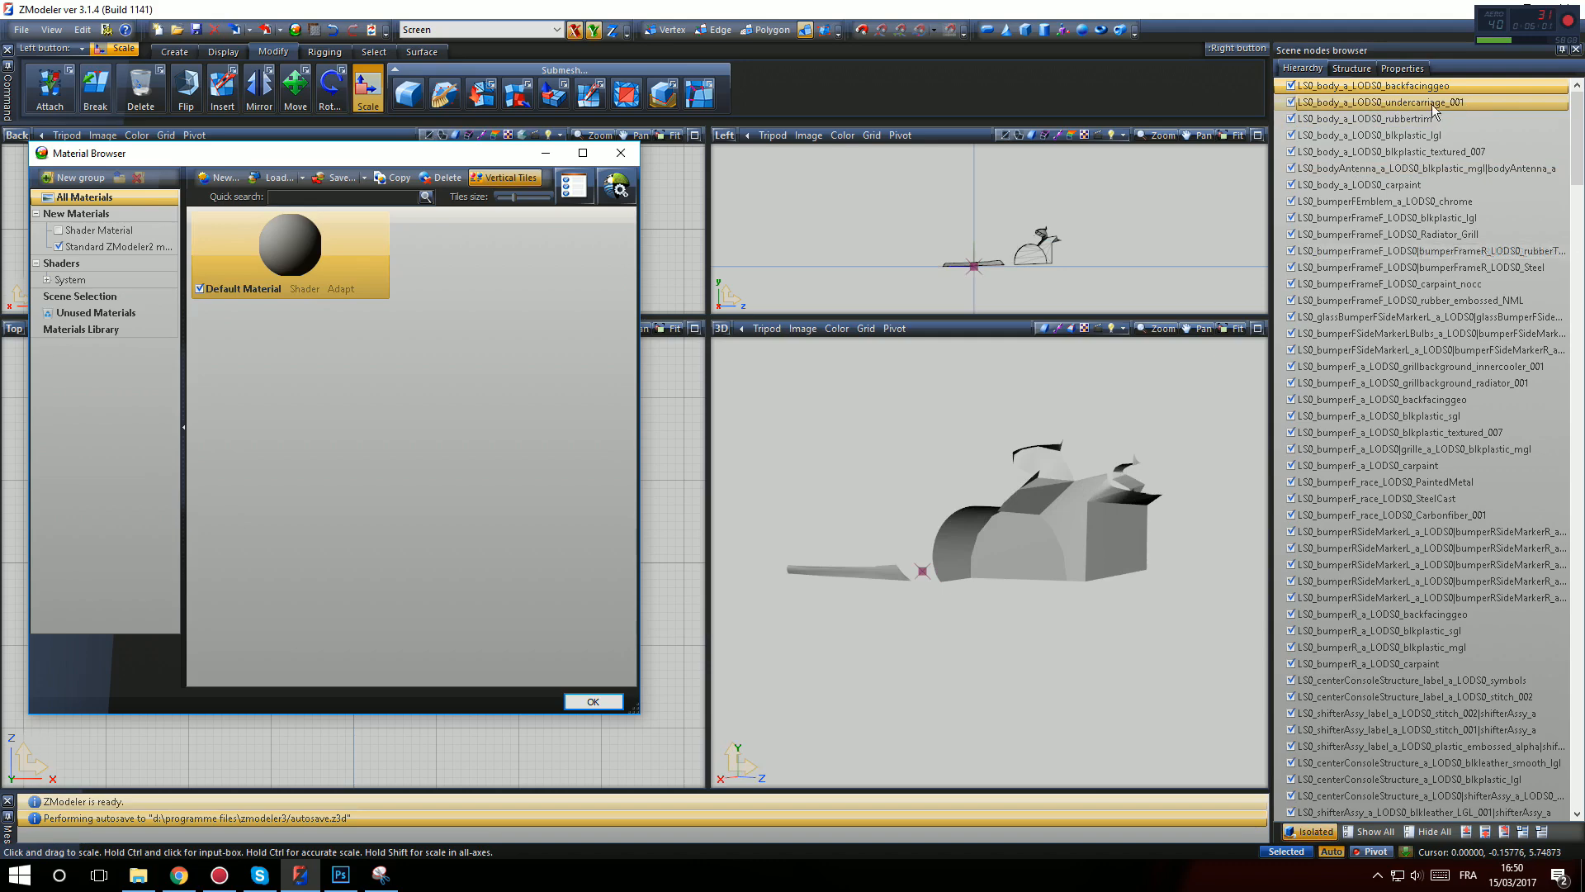
# View the body_a blkplastic_lgl and bodyAntenna nodes one after the other in isolation
pyautogui.click(1410, 136)
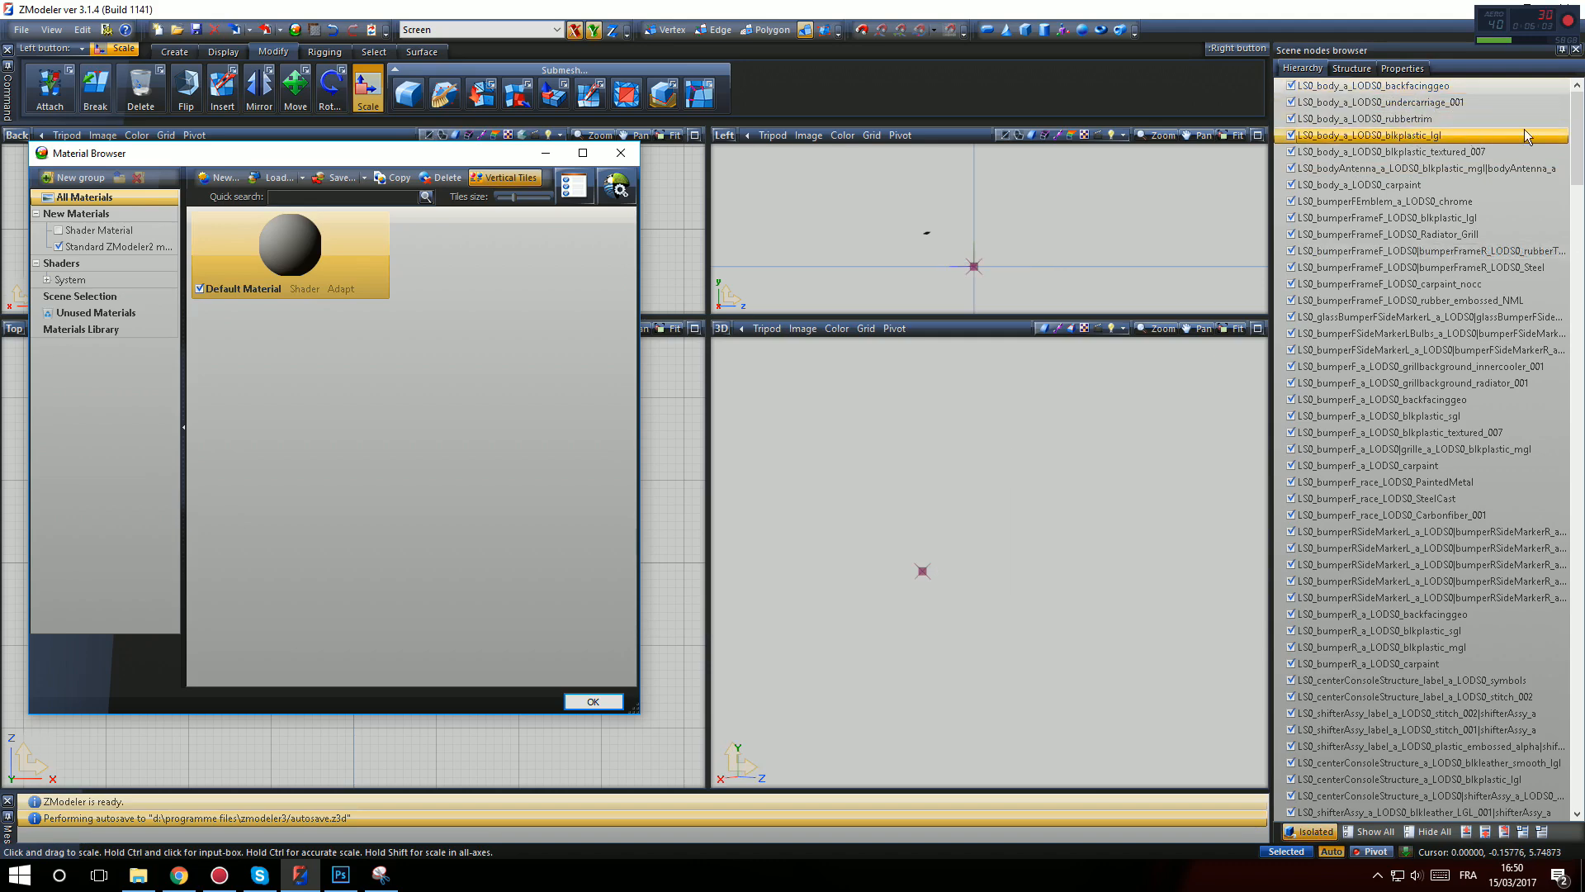
pyautogui.scroll(-2, 1037, 486)
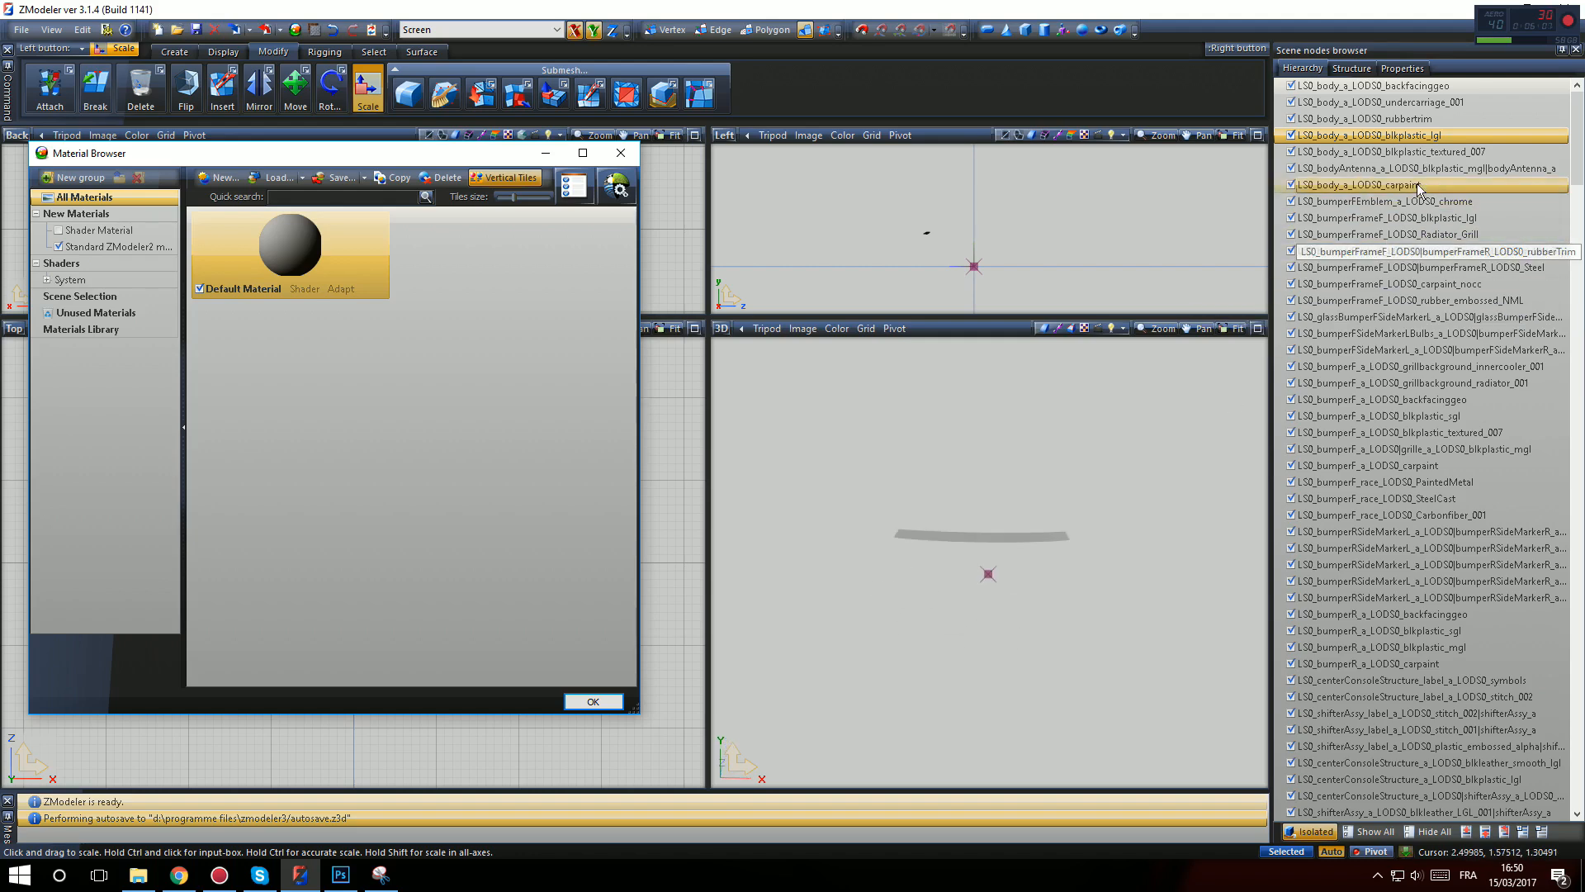
pyautogui.click(1438, 169)
pyautogui.moveTo(1123, 438); pyautogui.dragTo(1051, 443, button='middle')
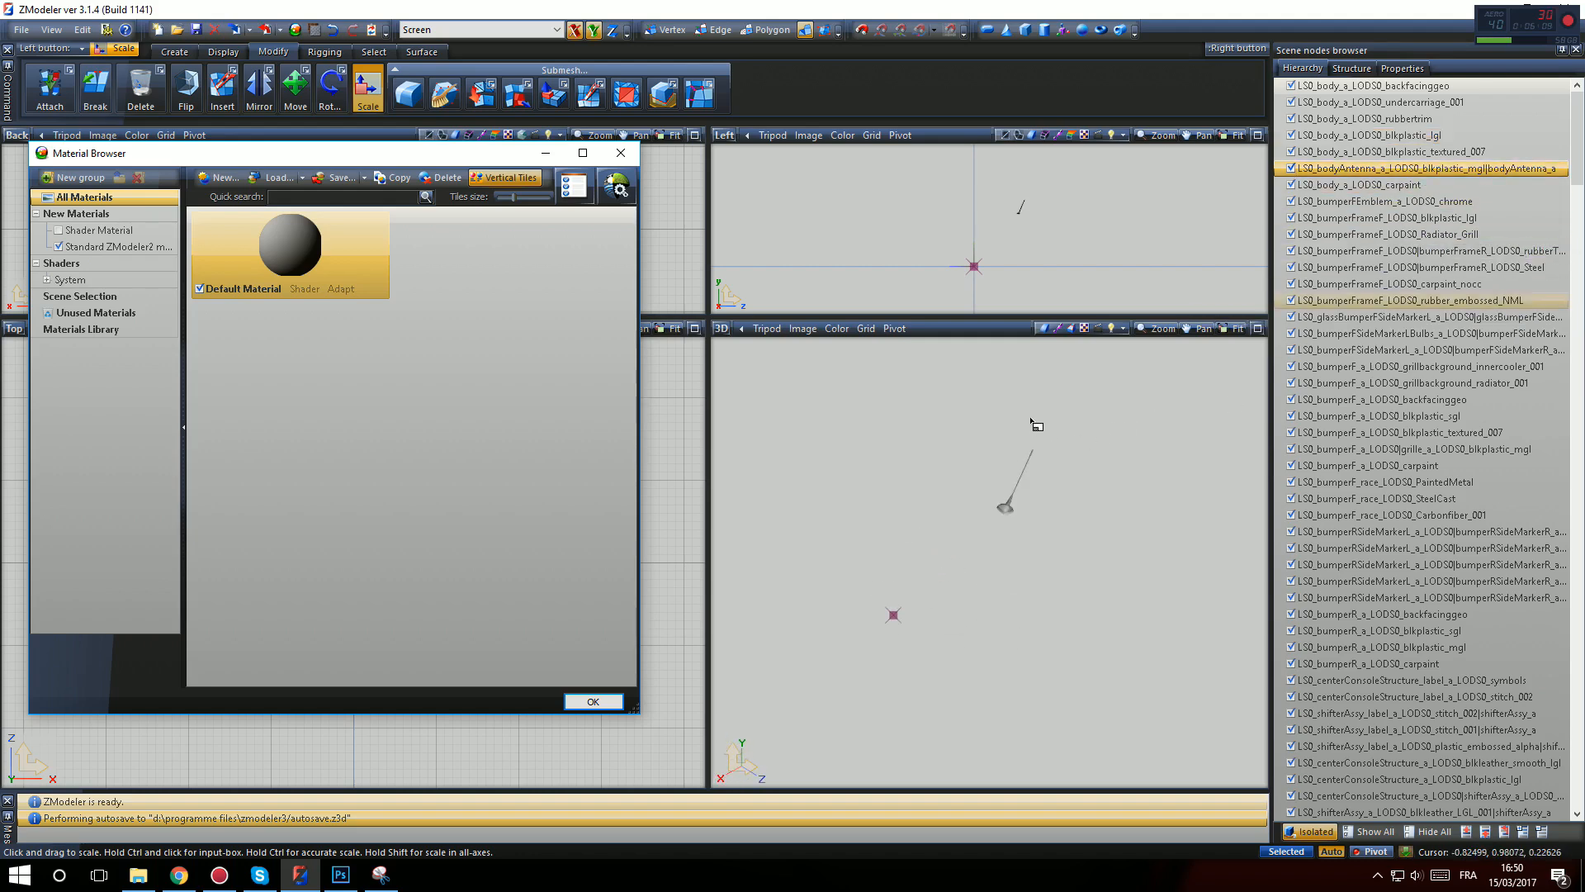
pyautogui.scroll(2, 1031, 429)
pyautogui.scroll(2, 1032, 208)
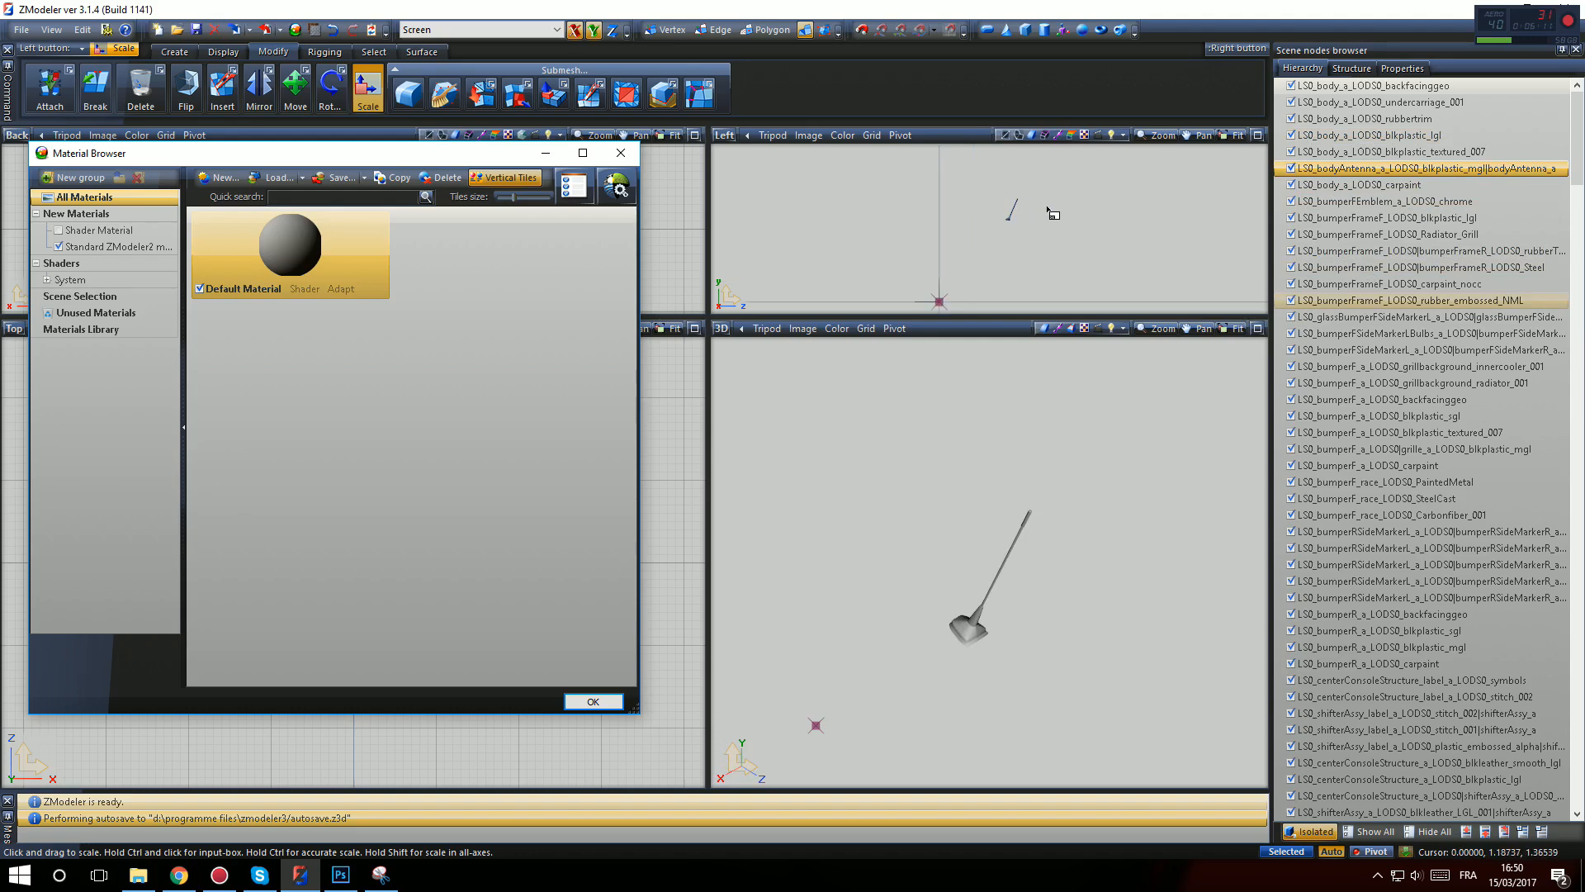
pyautogui.moveTo(980, 211); pyautogui.dragTo(1107, 275)
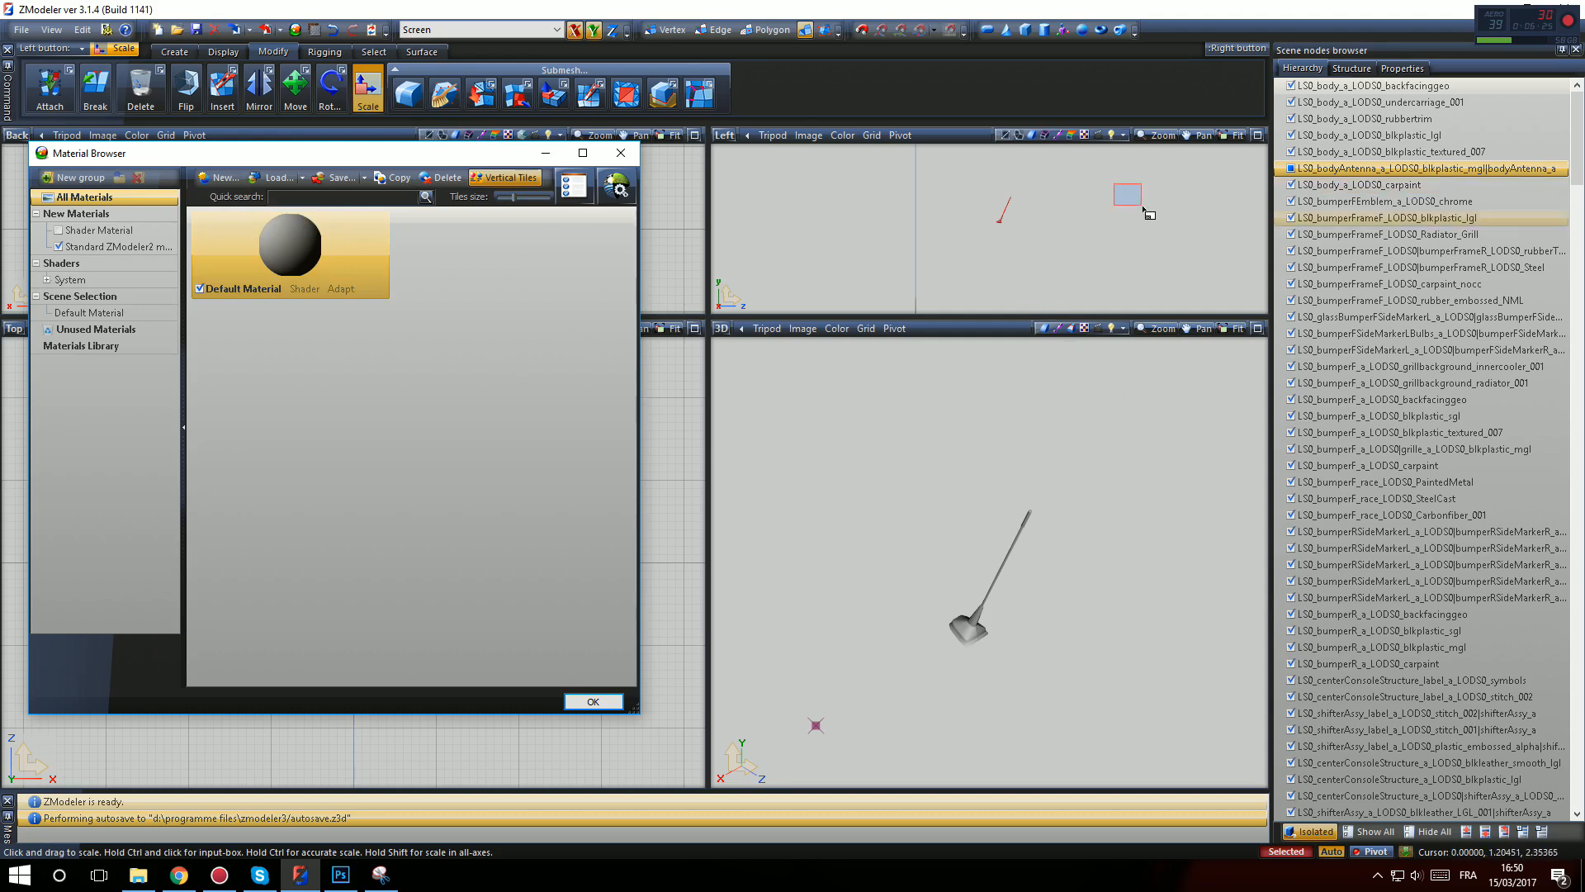
pyautogui.moveTo(1143, 209); pyautogui.dragTo(1145, 210)
# View the LS0_body_a_LODS0_carpaint node in isolation and check its shape in the Left view
pyautogui.click(1410, 186)
pyautogui.scroll(-2, 1039, 248)
pyautogui.moveTo(1027, 279); pyautogui.dragTo(1115, 236, button='middle')
pyautogui.scroll(3, 1112, 218)
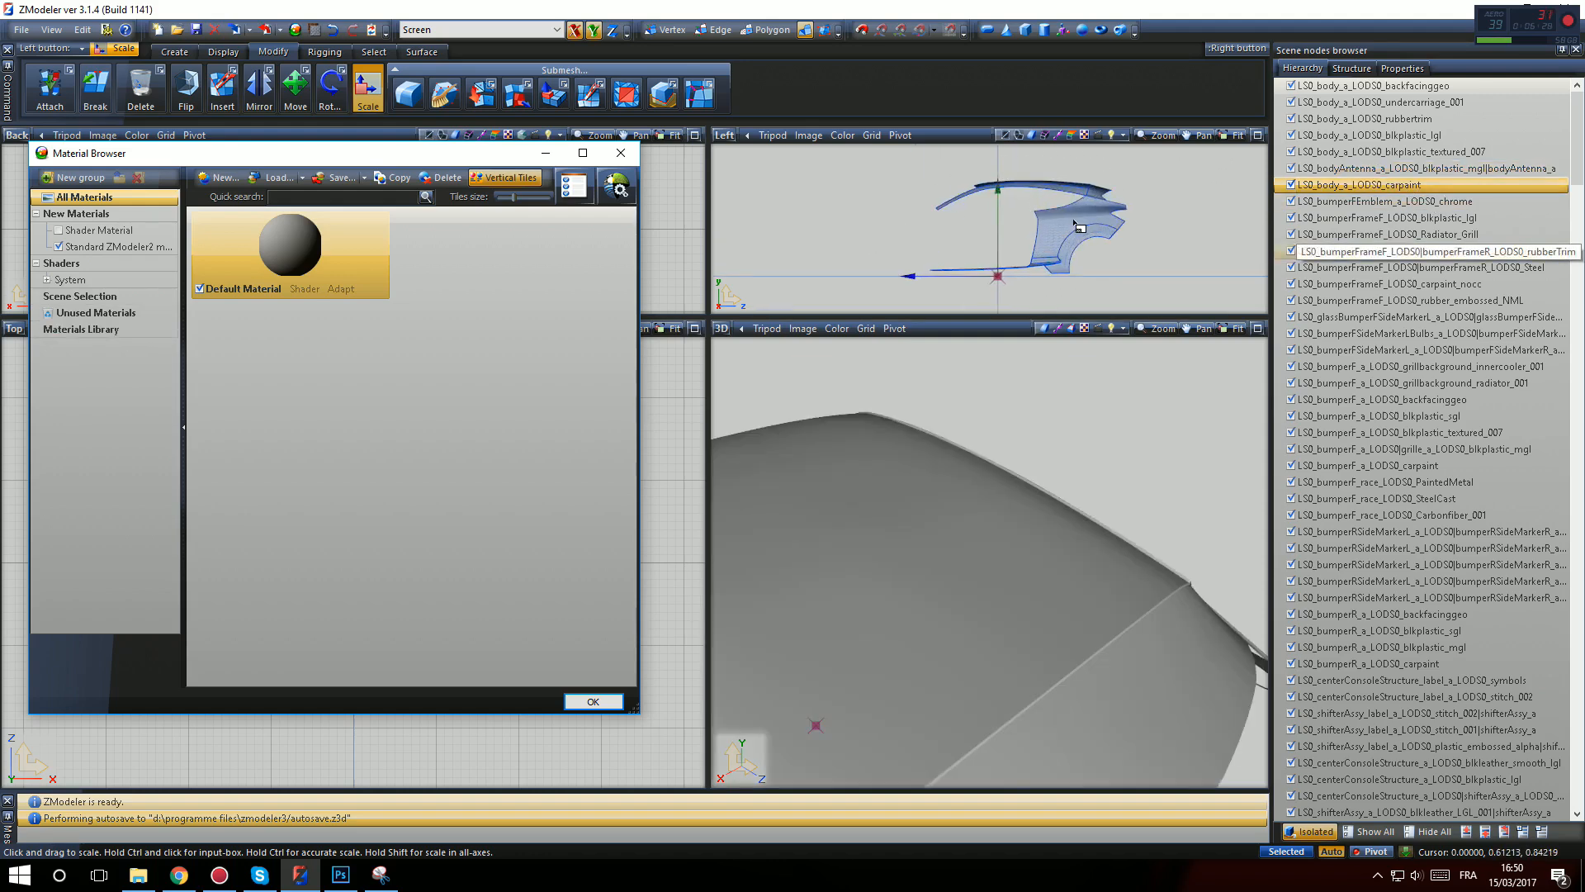
pyautogui.click(1055, 263)
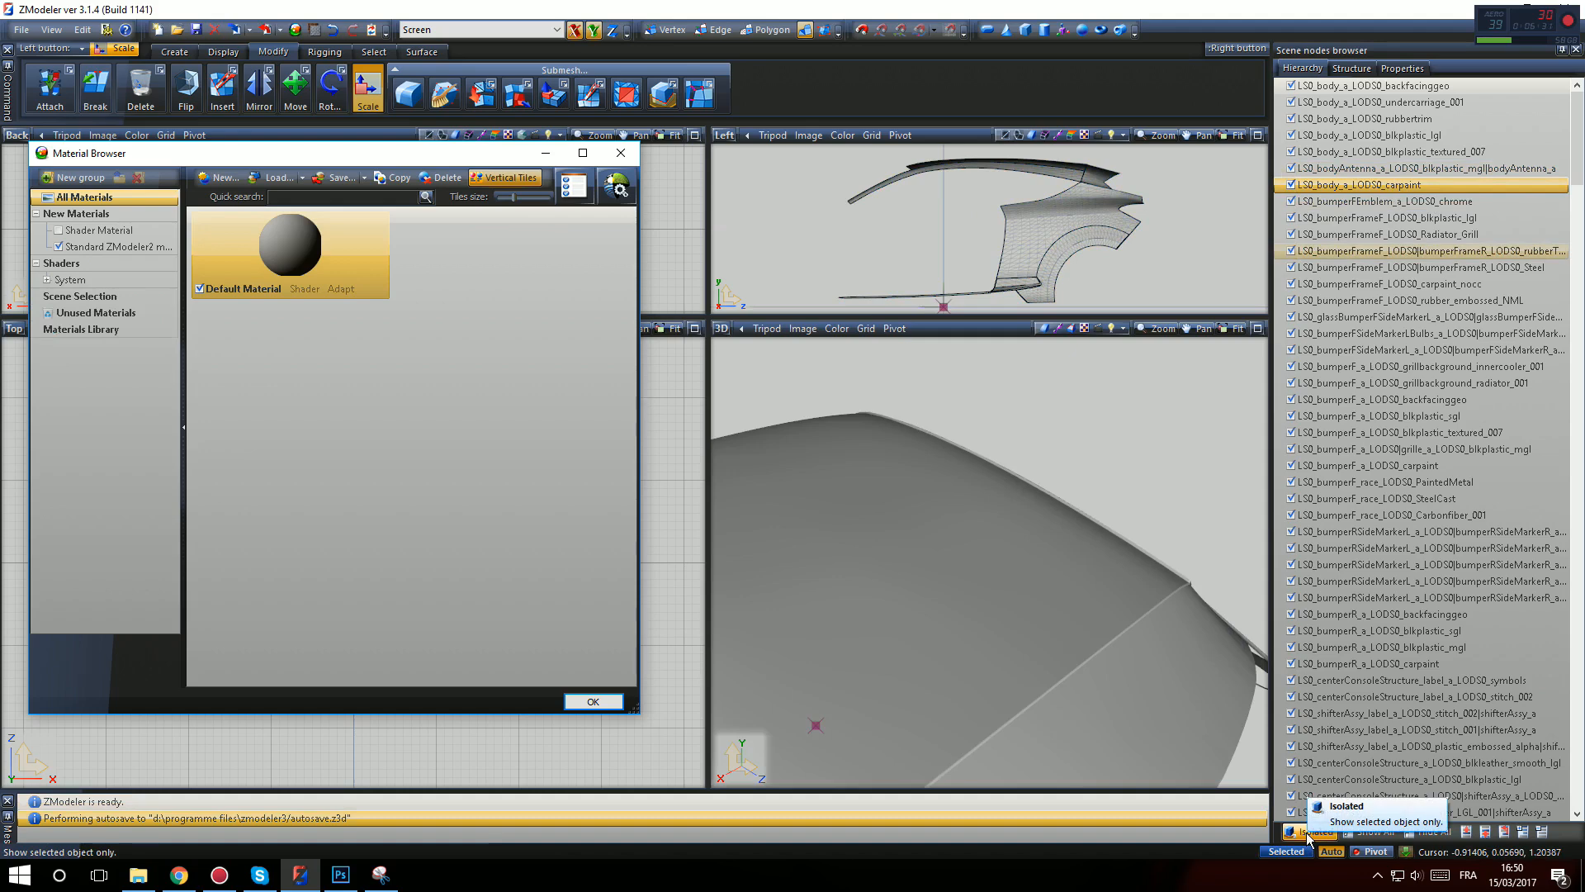
# Minimize the Material Browser and turn off isolation to show the whole car
pyautogui.click(545, 152)
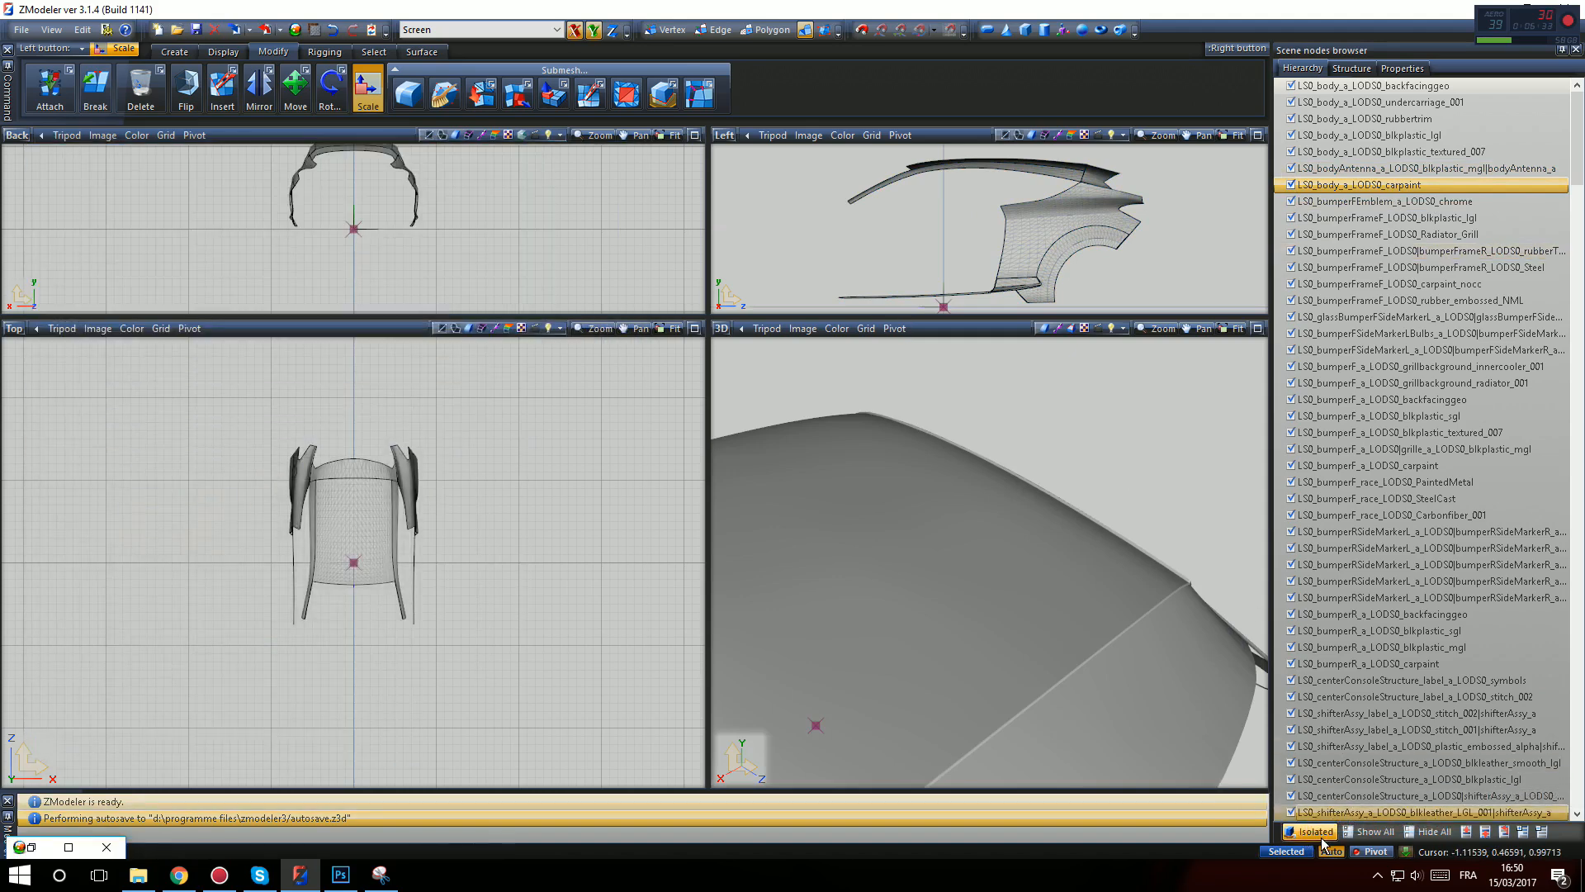
pyautogui.click(1321, 838)
pyautogui.scroll(-5, 965, 555)
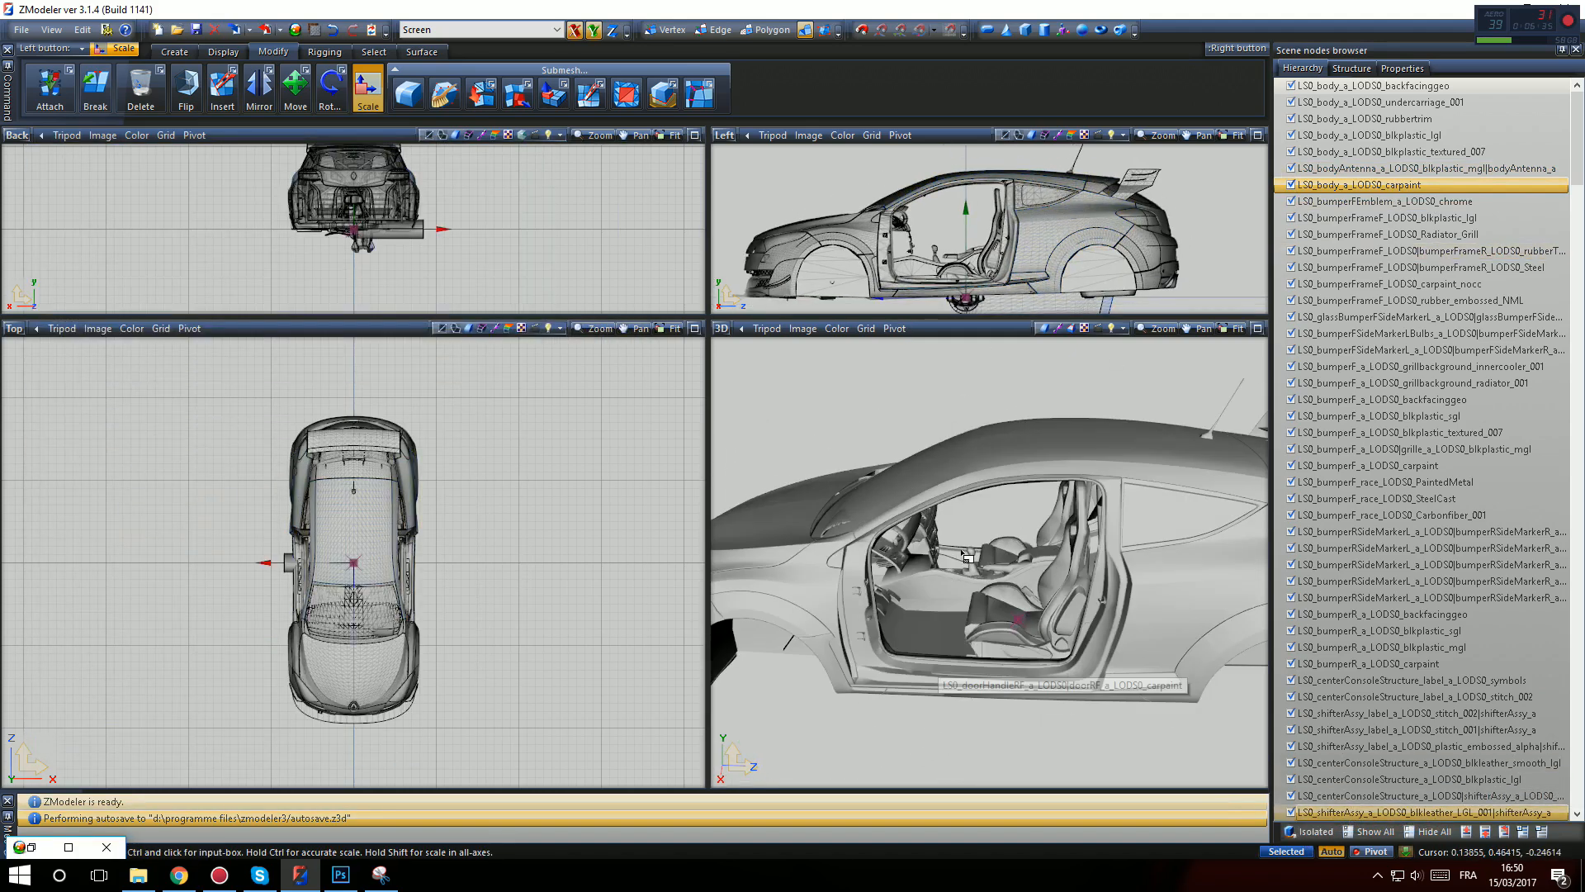
# Examine the car's interior in the 3D view: center console, gear lever, steering wheel, dashboard and pedals
pyautogui.scroll(8, 964, 555)
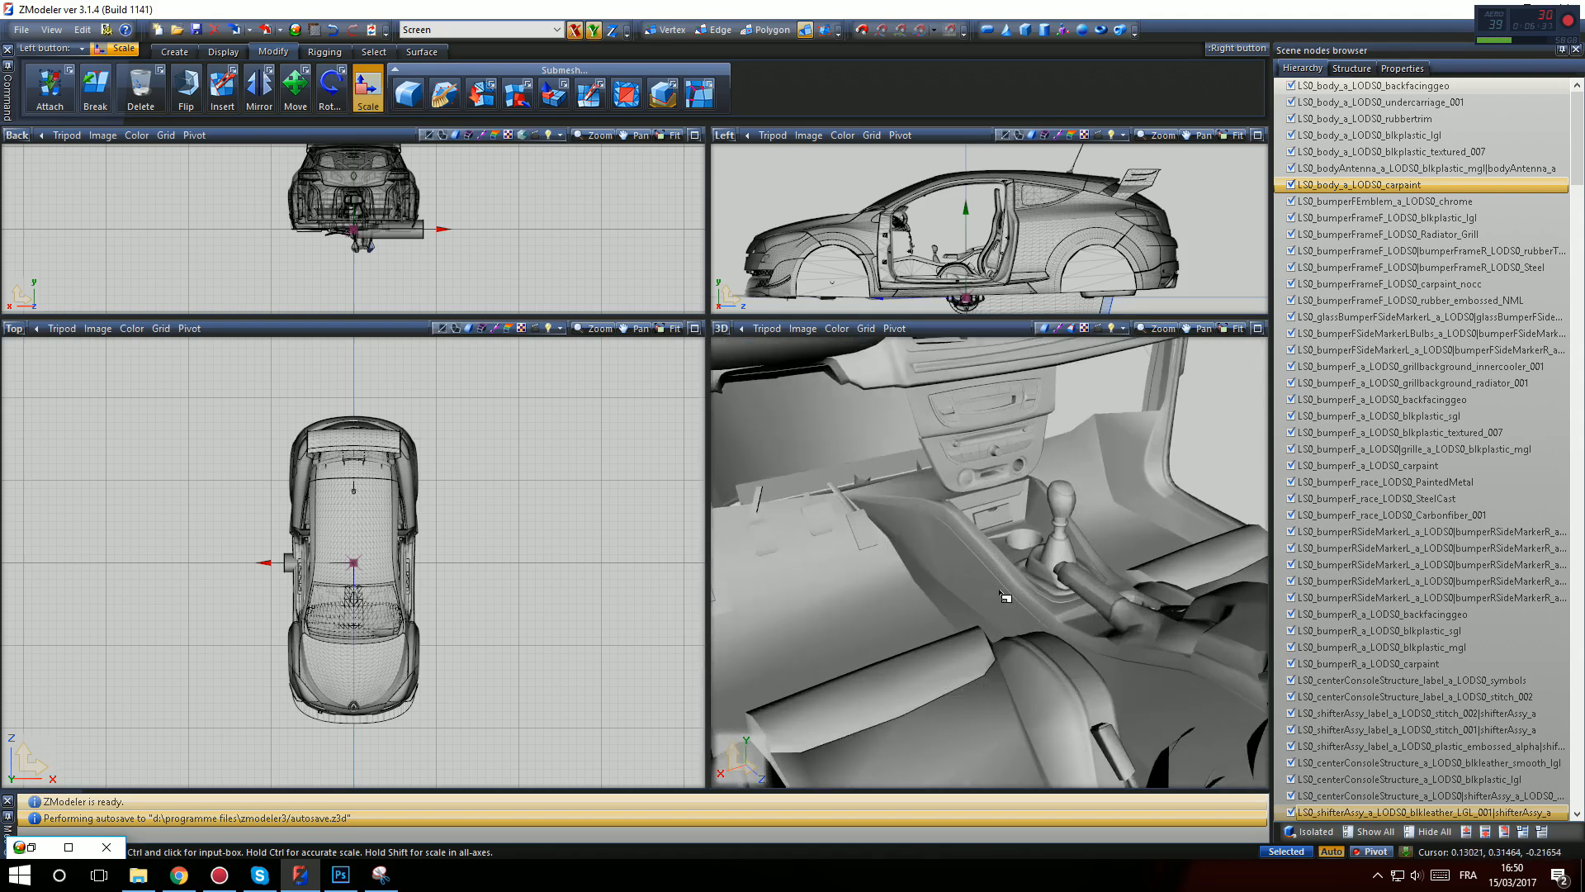
pyautogui.scroll(8, 999, 594)
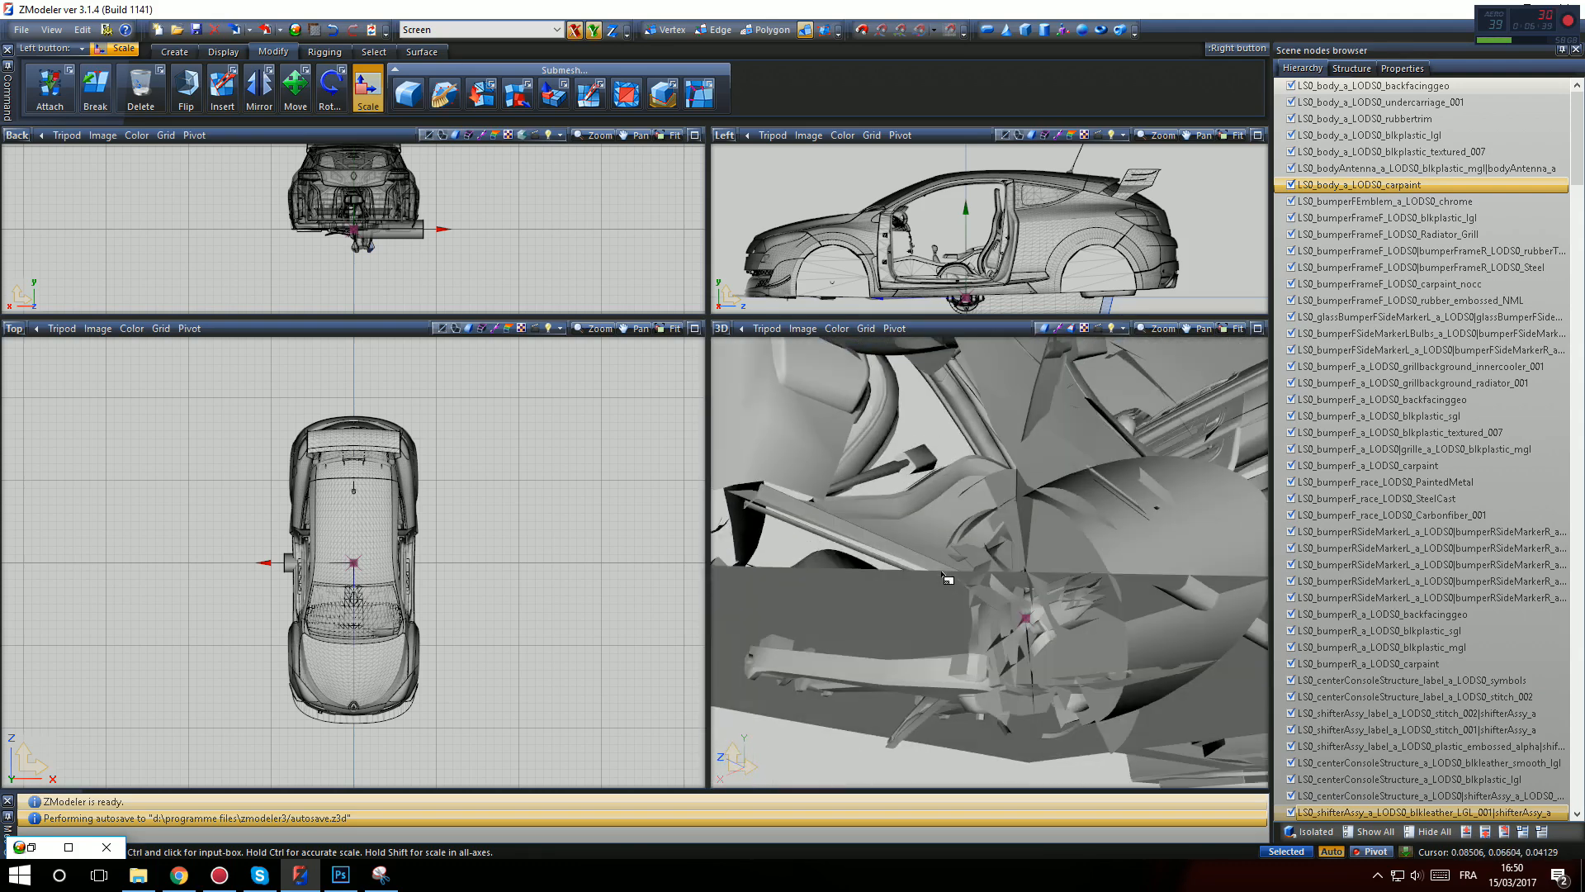
pyautogui.scroll(8, 947, 580)
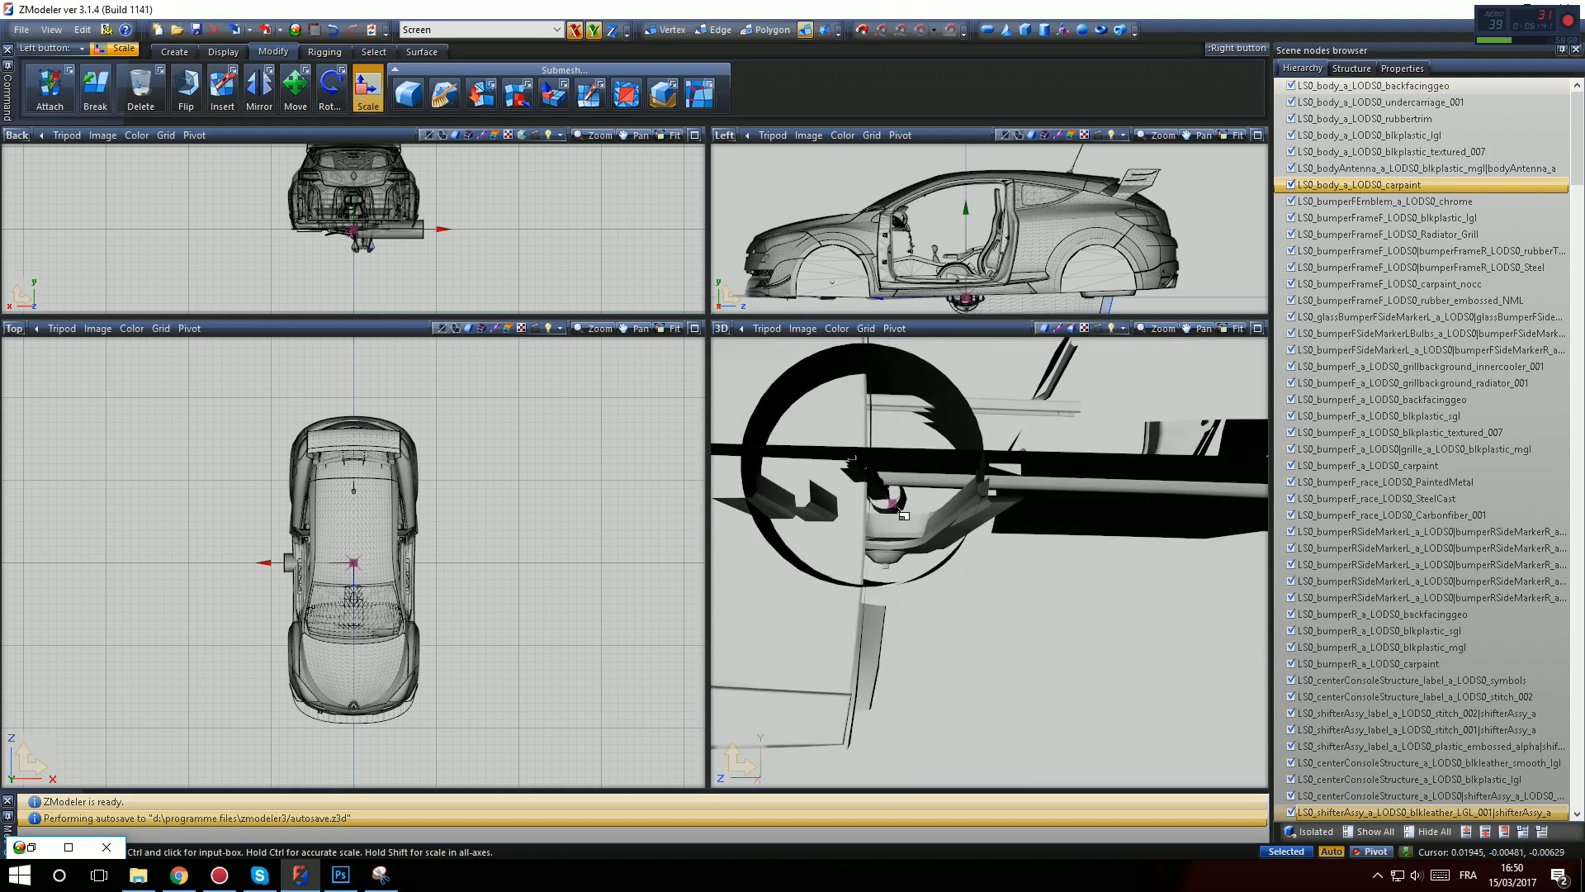
pyautogui.scroll(8, 898, 509)
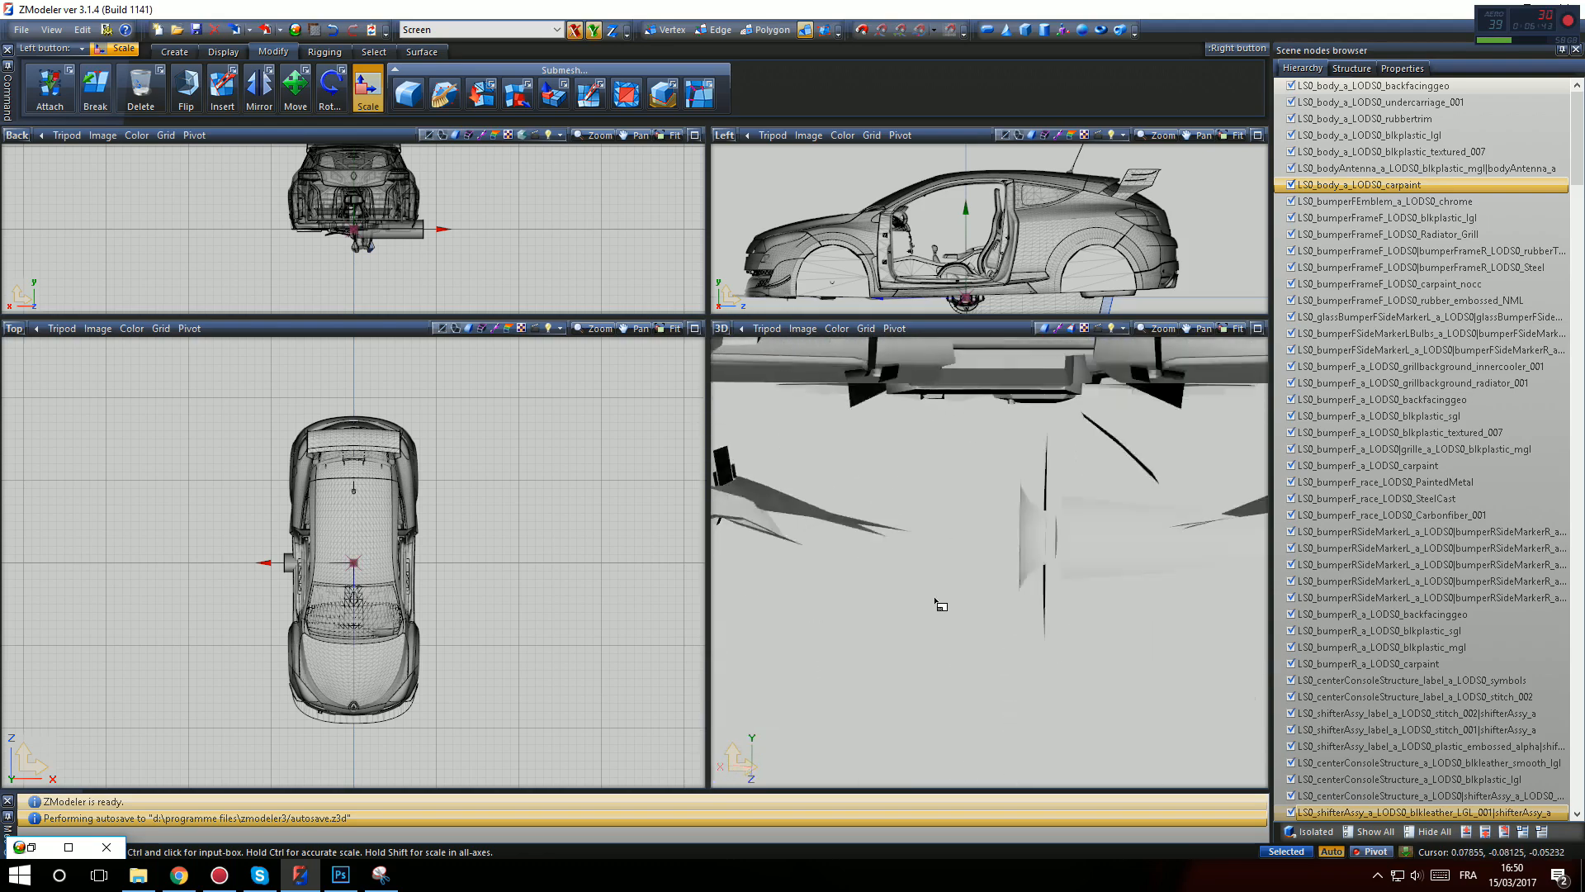
pyautogui.moveTo(936, 600)
pyautogui.mouseDown(button='middle')
pyautogui.moveTo(999, 582)
pyautogui.moveTo(967, 605)
pyautogui.moveTo(1018, 609)
pyautogui.moveTo(1173, 426)
pyautogui.moveTo(1128, 601)
pyautogui.moveTo(912, 566)
pyautogui.moveTo(929, 570)
pyautogui.mouseUp(button='middle')
pyautogui.scroll(3, 937, 225)
pyautogui.scroll(2, 132, 189)
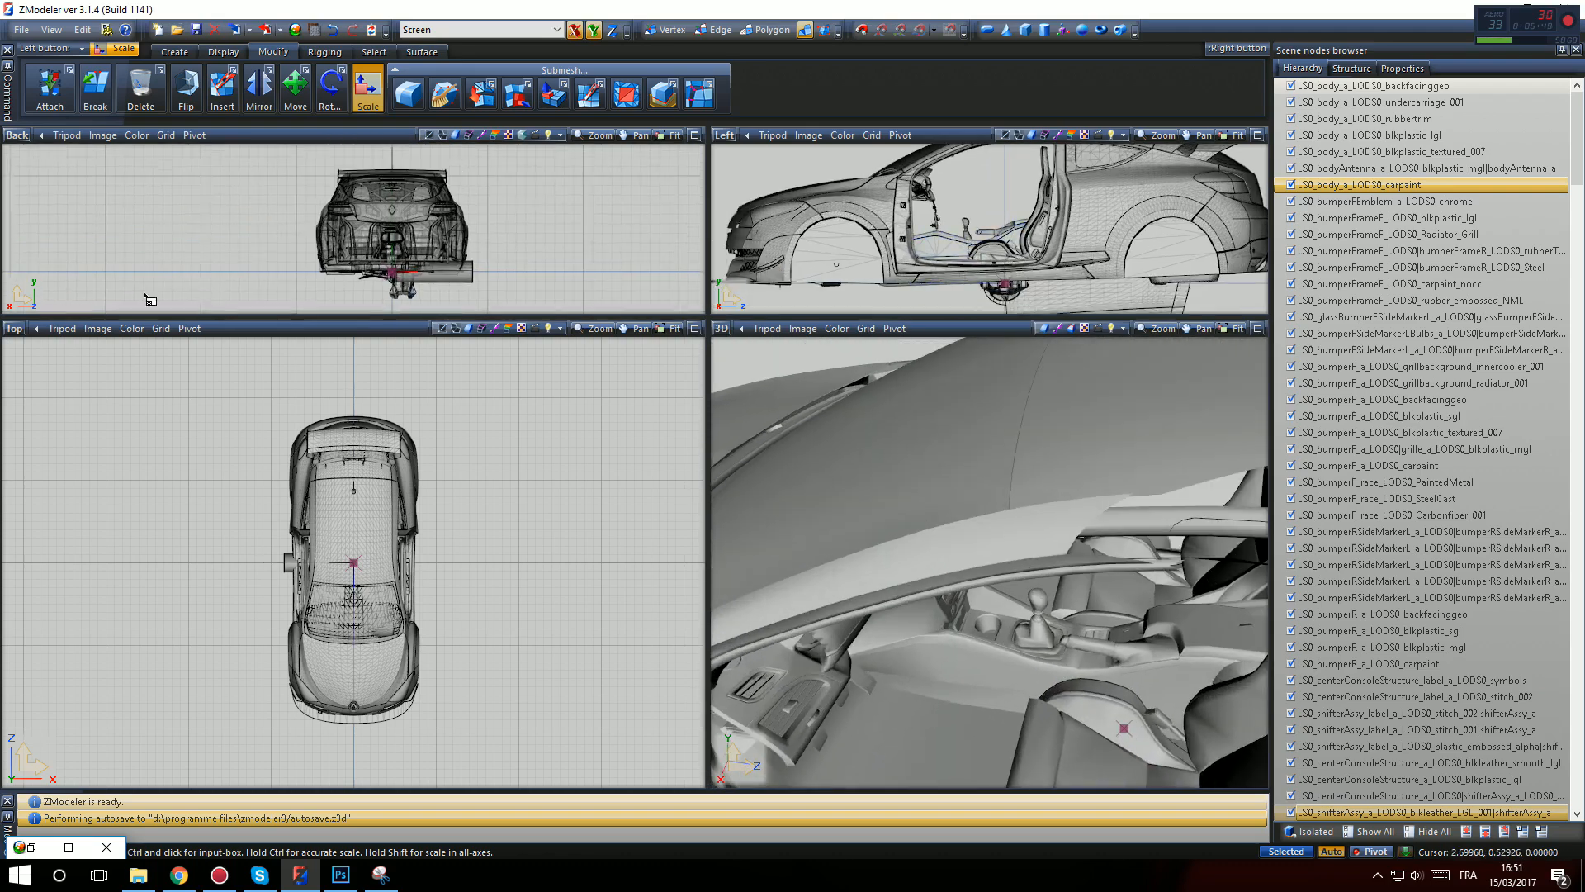
pyautogui.scroll(3, 384, 702)
pyautogui.moveTo(512, 538); pyautogui.dragTo(519, 571, button='middle')
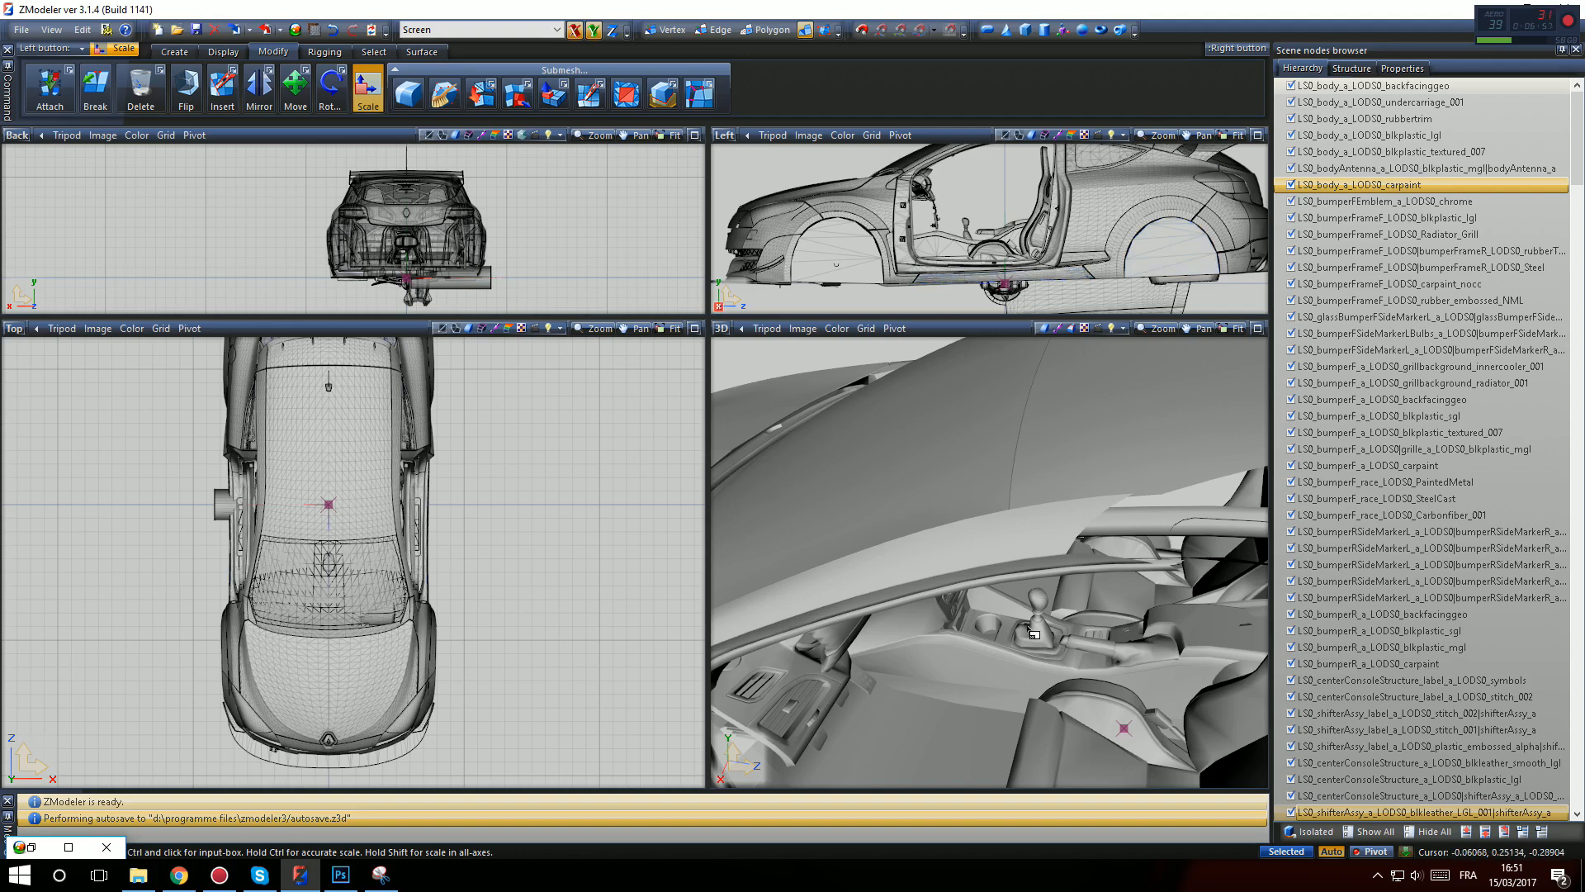
pyautogui.moveTo(1027, 627); pyautogui.dragTo(1125, 501, button='middle')
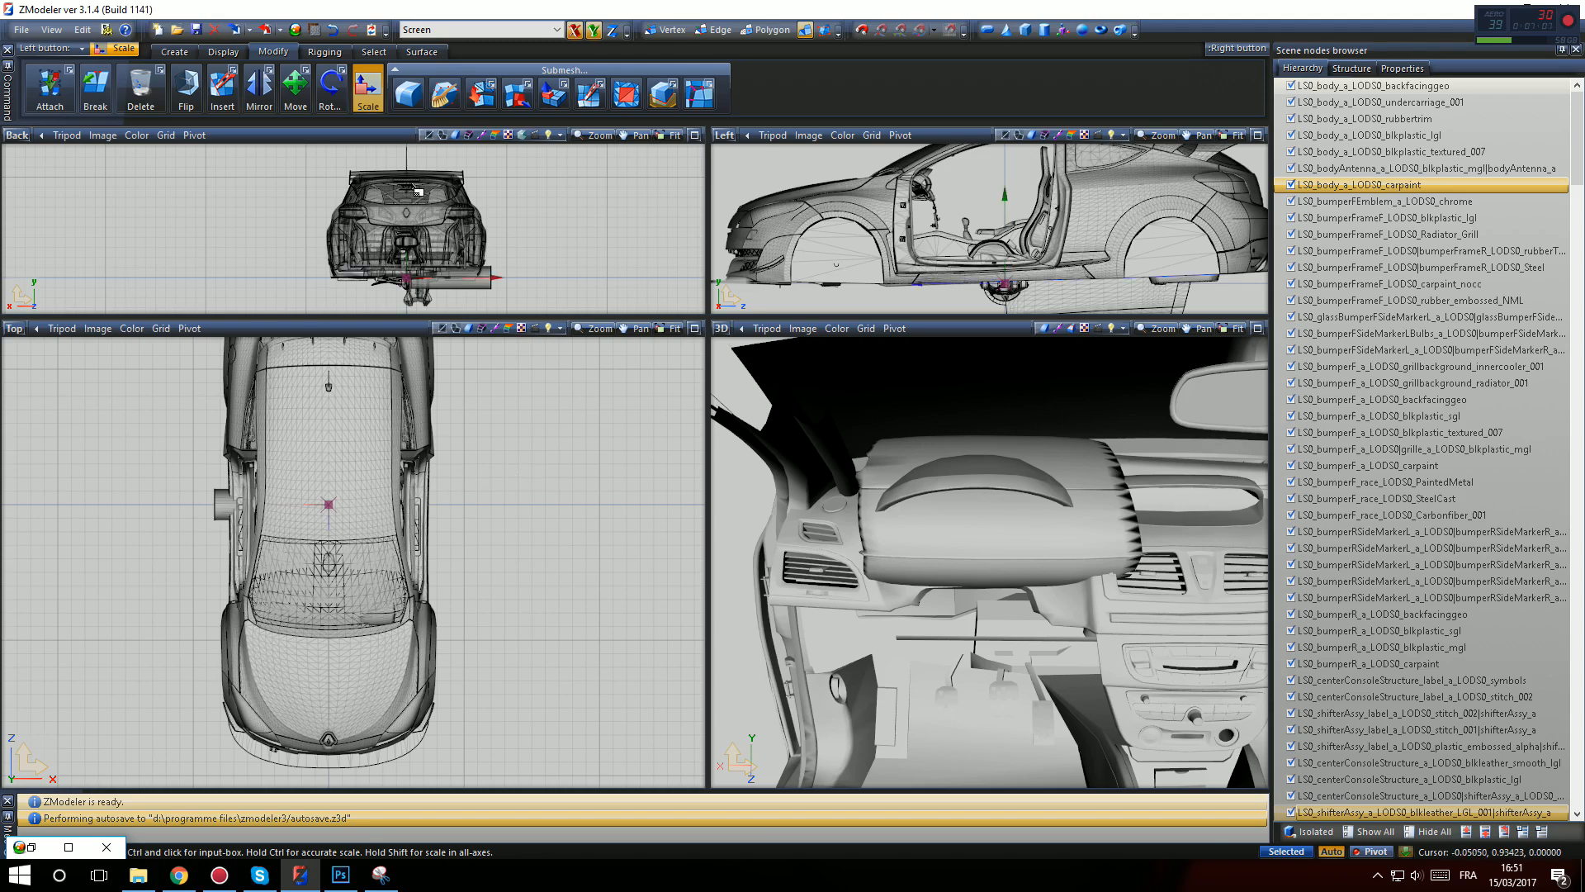
pyautogui.moveTo(995, 580); pyautogui.dragTo(751, 548, button='middle')
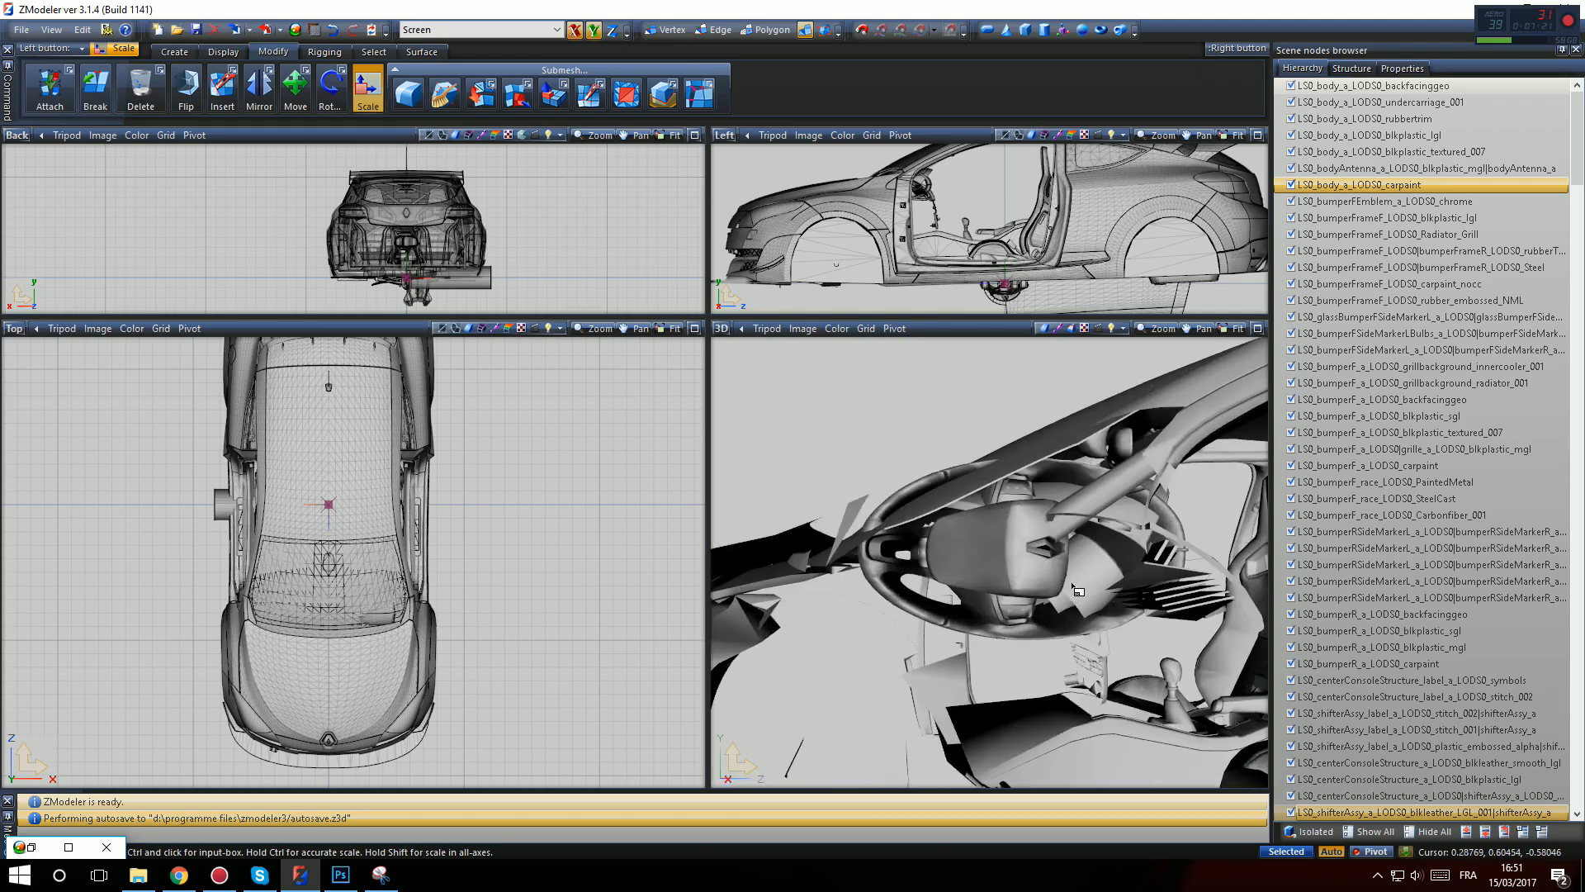
pyautogui.moveTo(1056, 587); pyautogui.dragTo(966, 620, button='middle')
pyautogui.scroll(-3, 1071, 651)
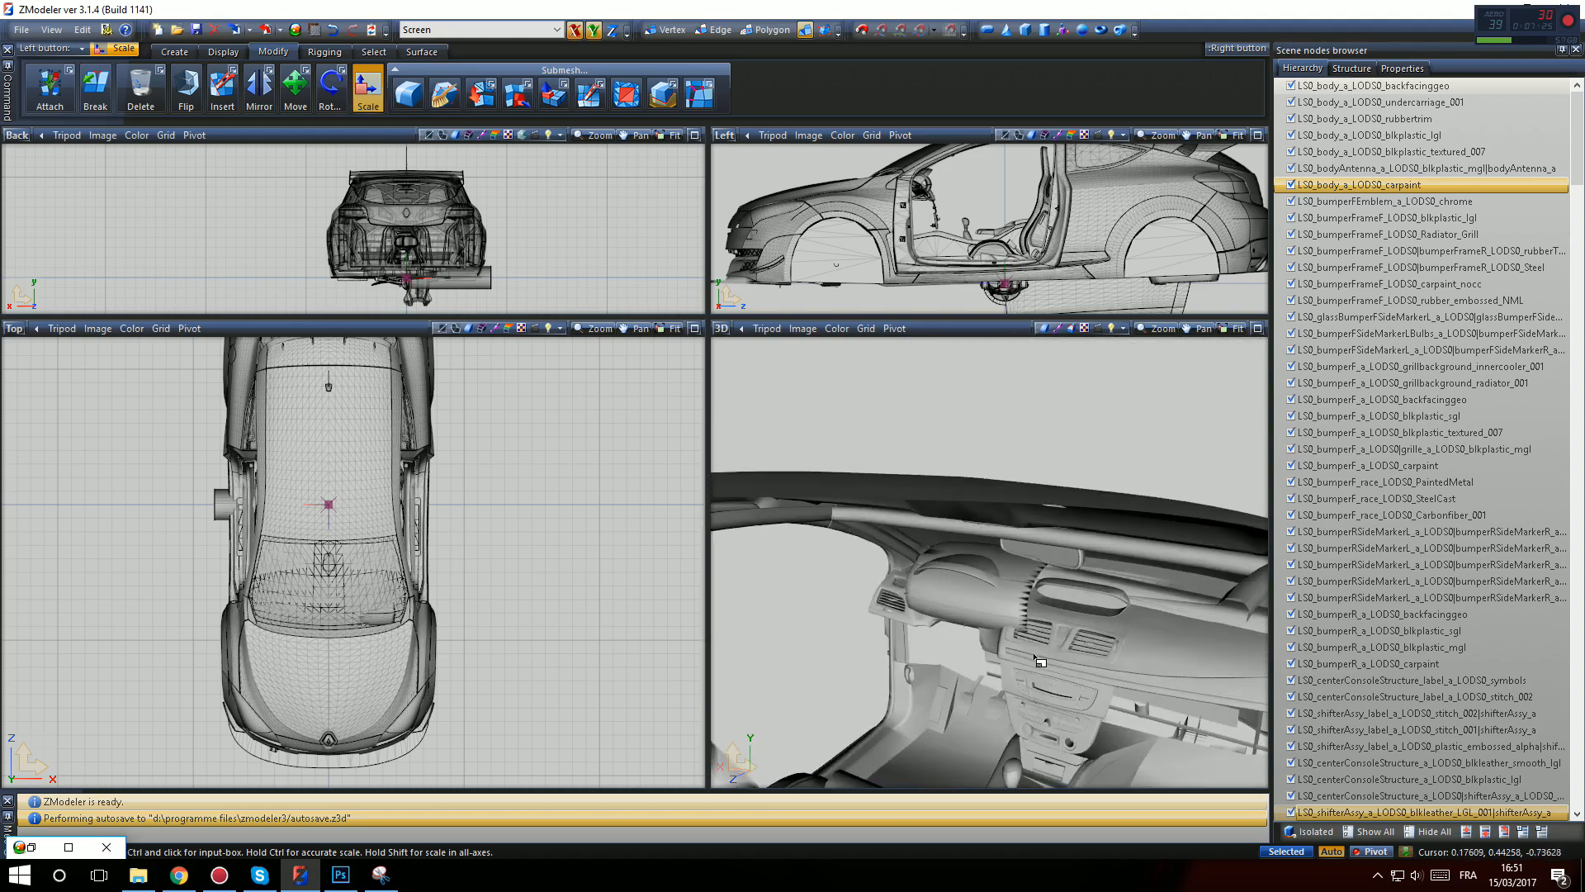
pyautogui.moveTo(1041, 661); pyautogui.dragTo(1004, 565, button='middle')
# Examine the car's rear end, side and the parts hanging below the floor in the 3D view
pyautogui.scroll(10, 999, 577)
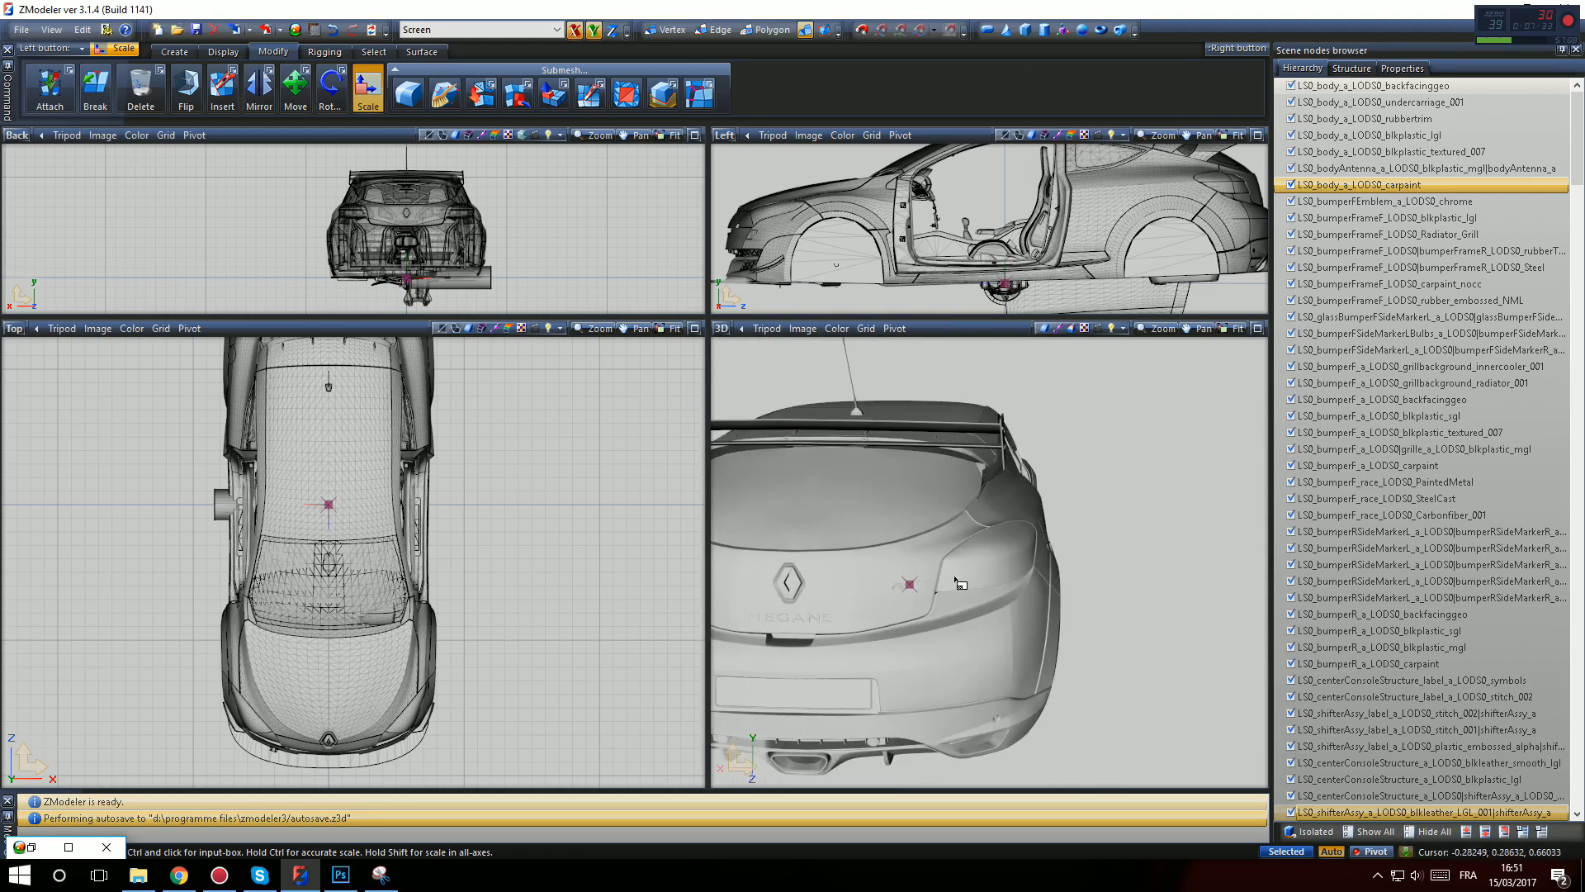
pyautogui.scroll(-8, 992, 580)
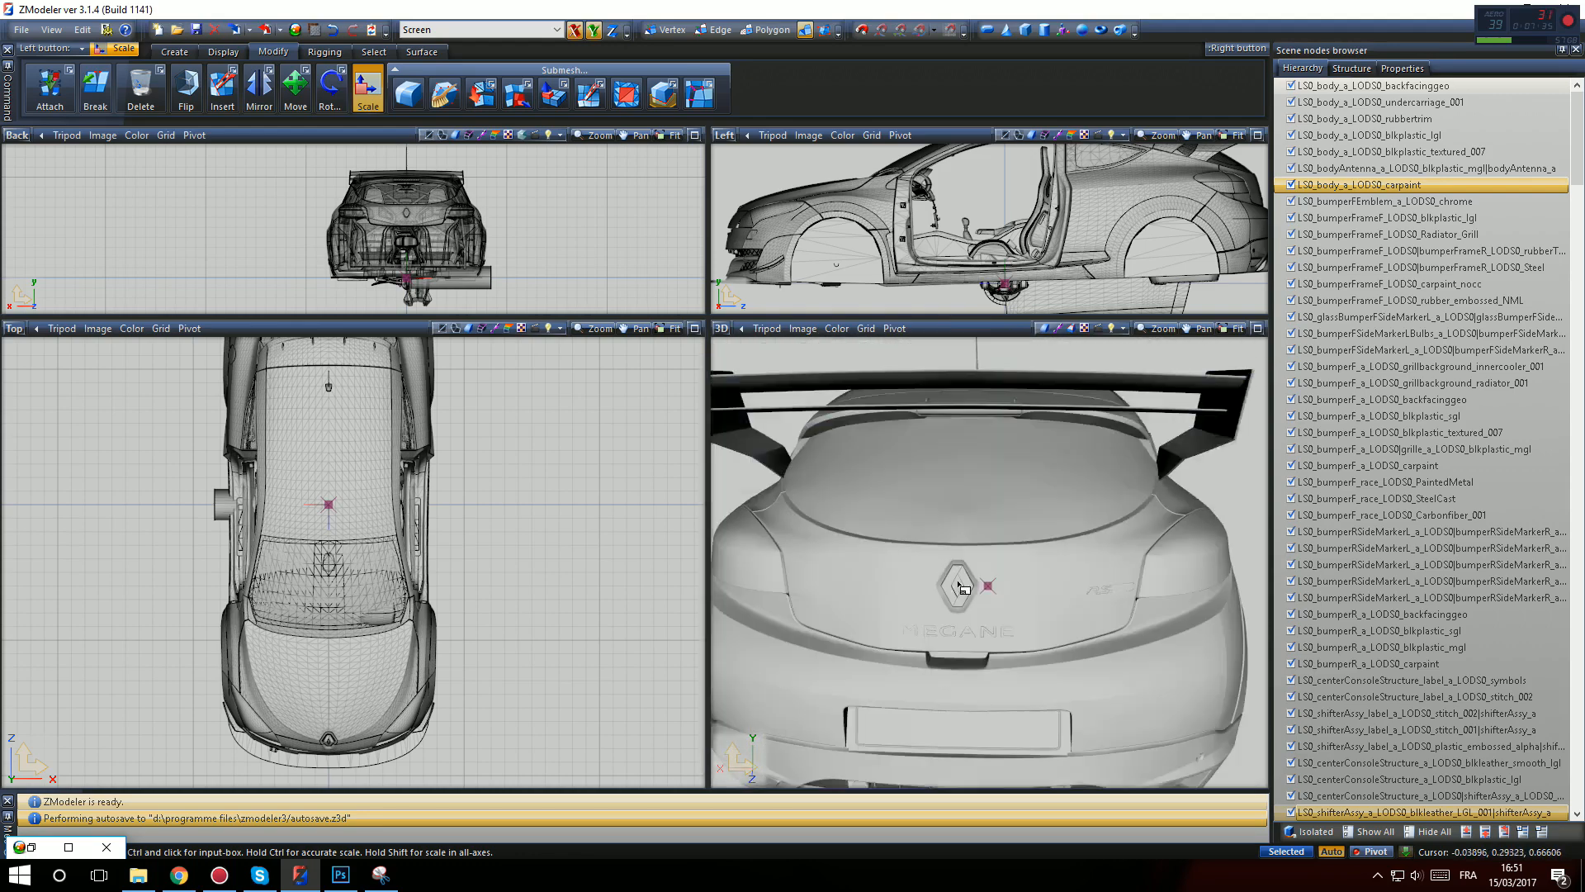
pyautogui.moveTo(991, 579); pyautogui.dragTo(862, 618, button='middle')
pyautogui.scroll(-3, 1044, 605)
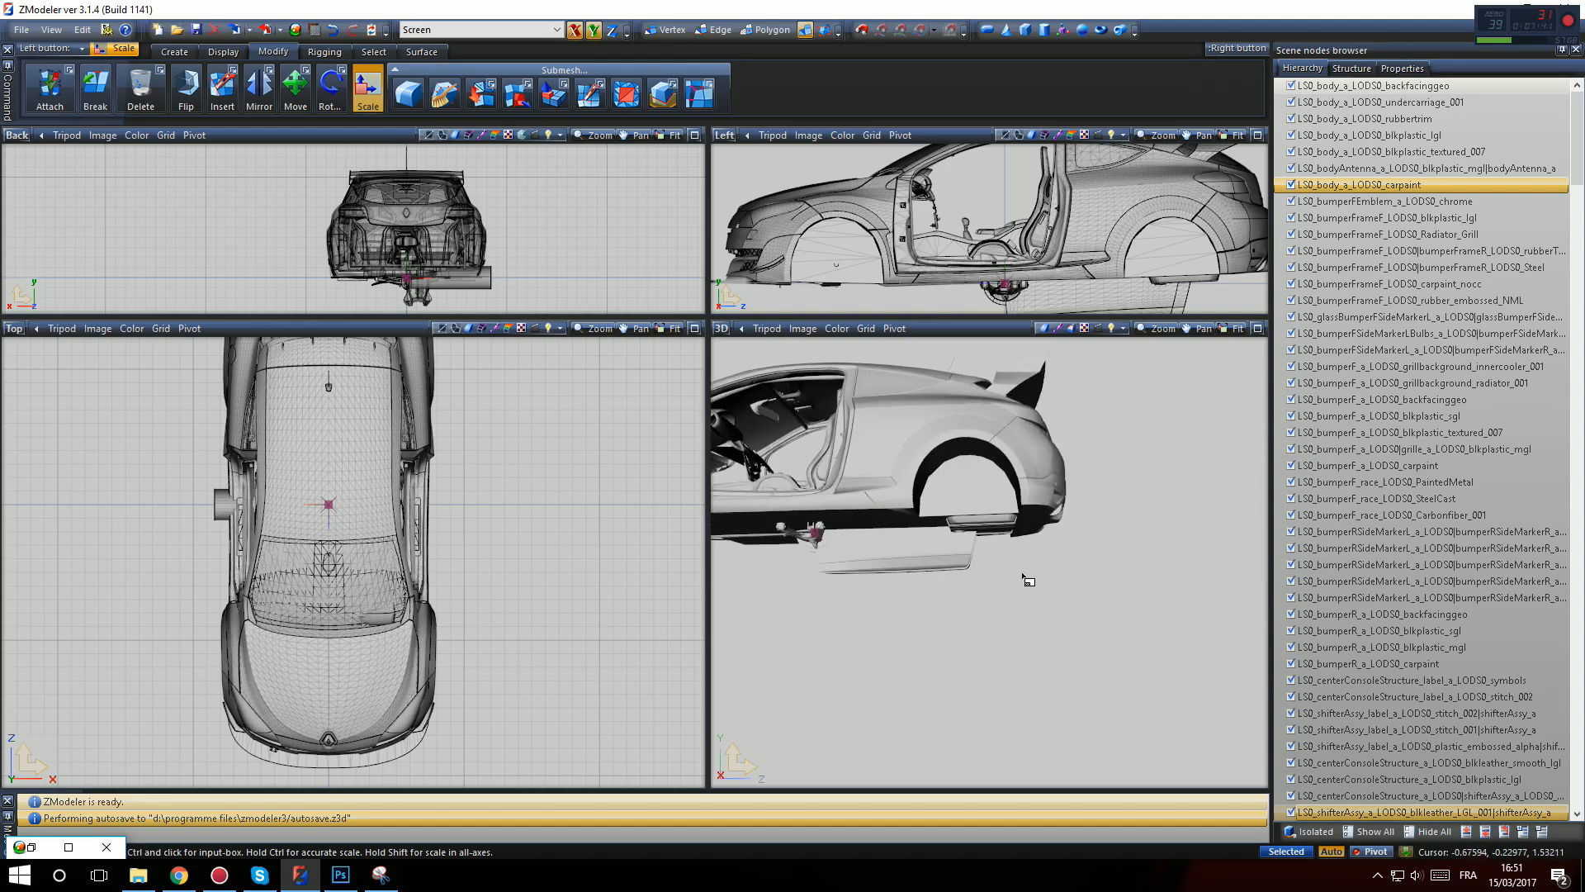
pyautogui.moveTo(1022, 573); pyautogui.dragTo(1030, 595, button='middle')
pyautogui.moveTo(1021, 685); pyautogui.dragTo(994, 370, button='middle')
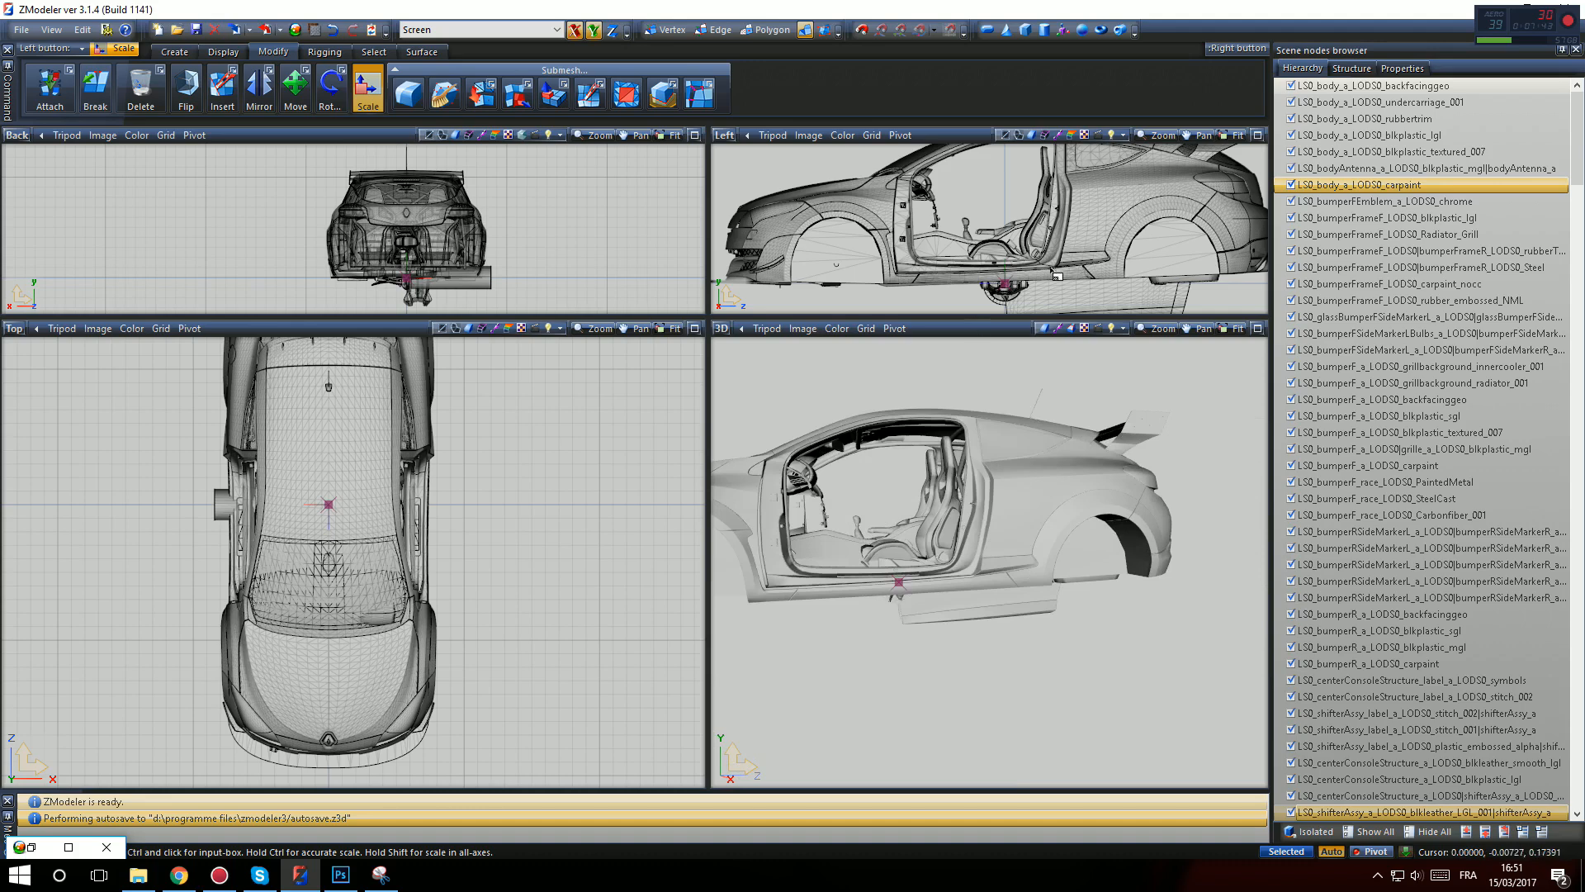
# Activate the Move tool for repositioning the car's parts
pyautogui.scroll(2, 1055, 234)
pyautogui.click(296, 89)
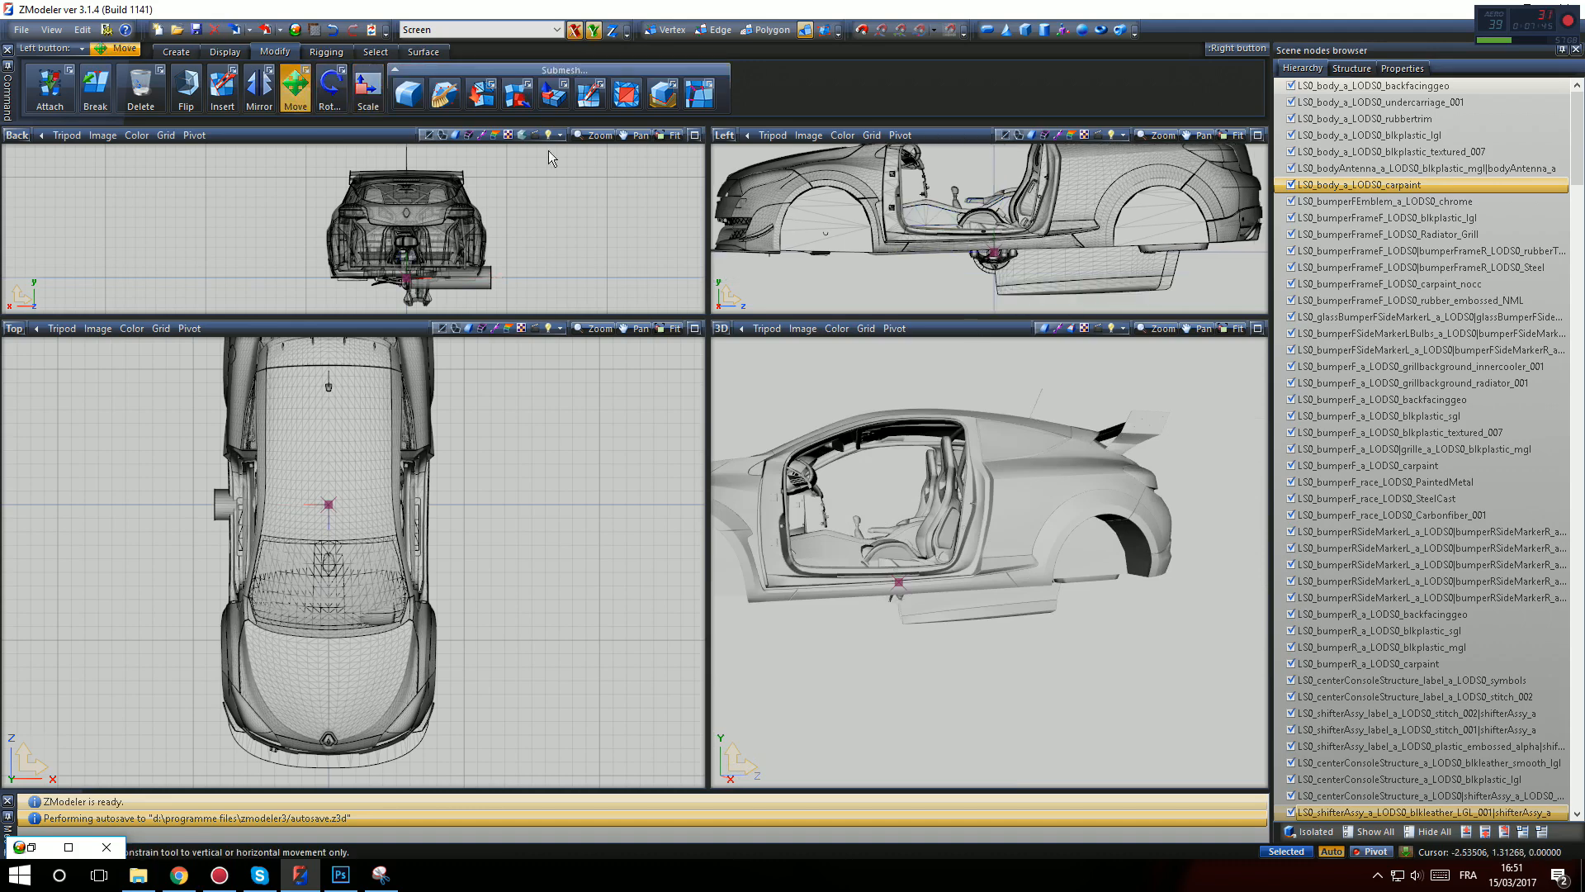
pyautogui.moveTo(1059, 275); pyautogui.dragTo(1067, 285, button='middle')
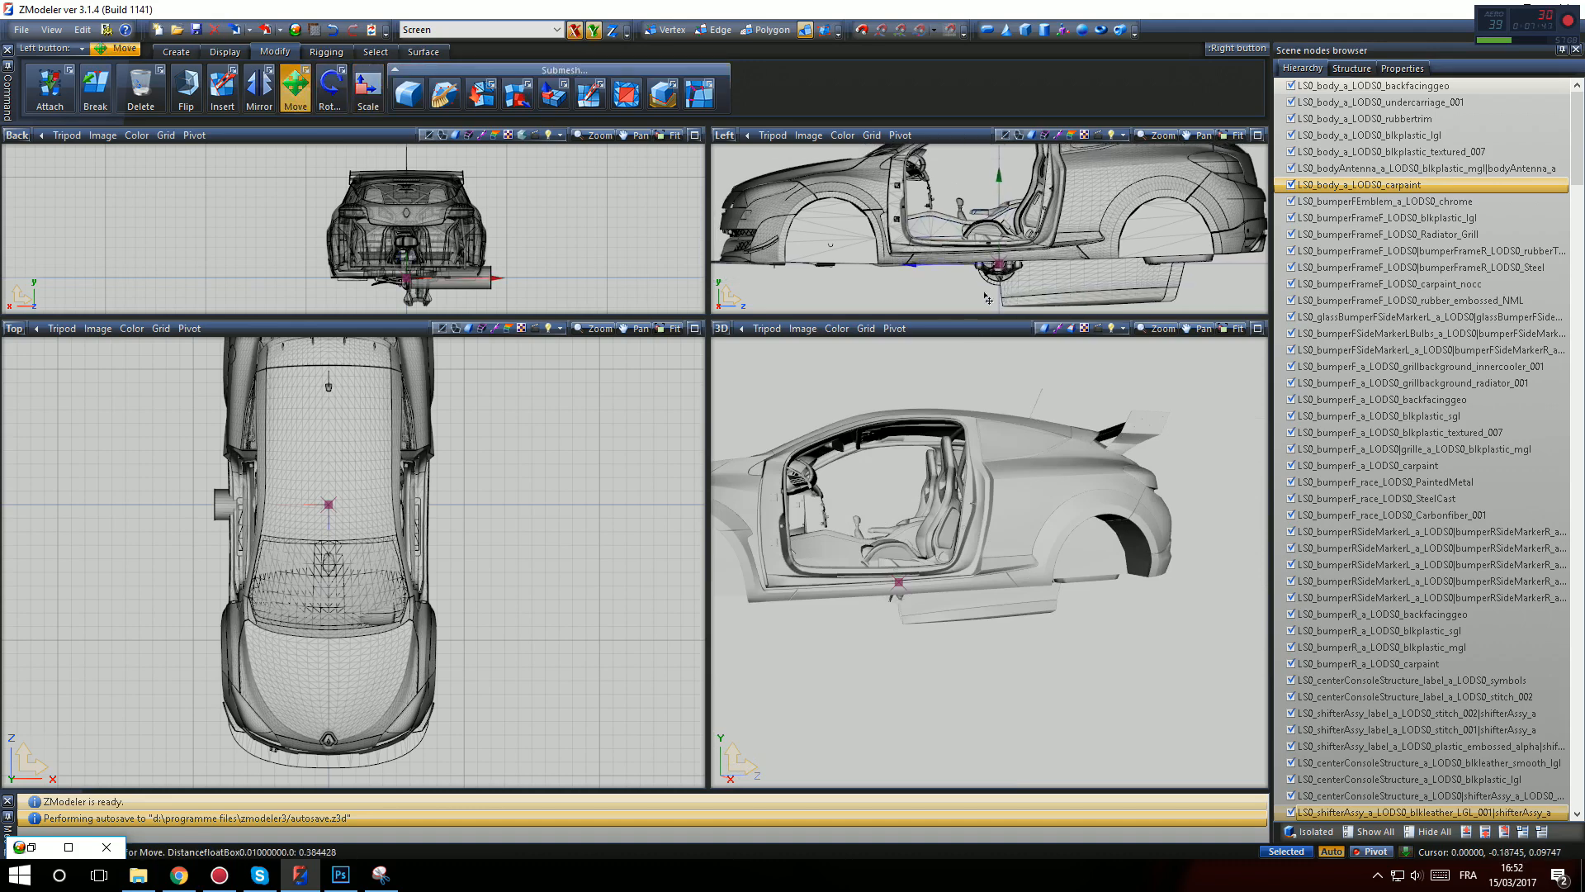
pyautogui.moveTo(988, 298); pyautogui.dragTo(975, 222)
# Inspect the car's sides and front in the 3D view, followed by the dashboard, pedals and console
pyautogui.moveTo(925, 496); pyautogui.dragTo(949, 545, button='middle')
pyautogui.scroll(2, 434, 221)
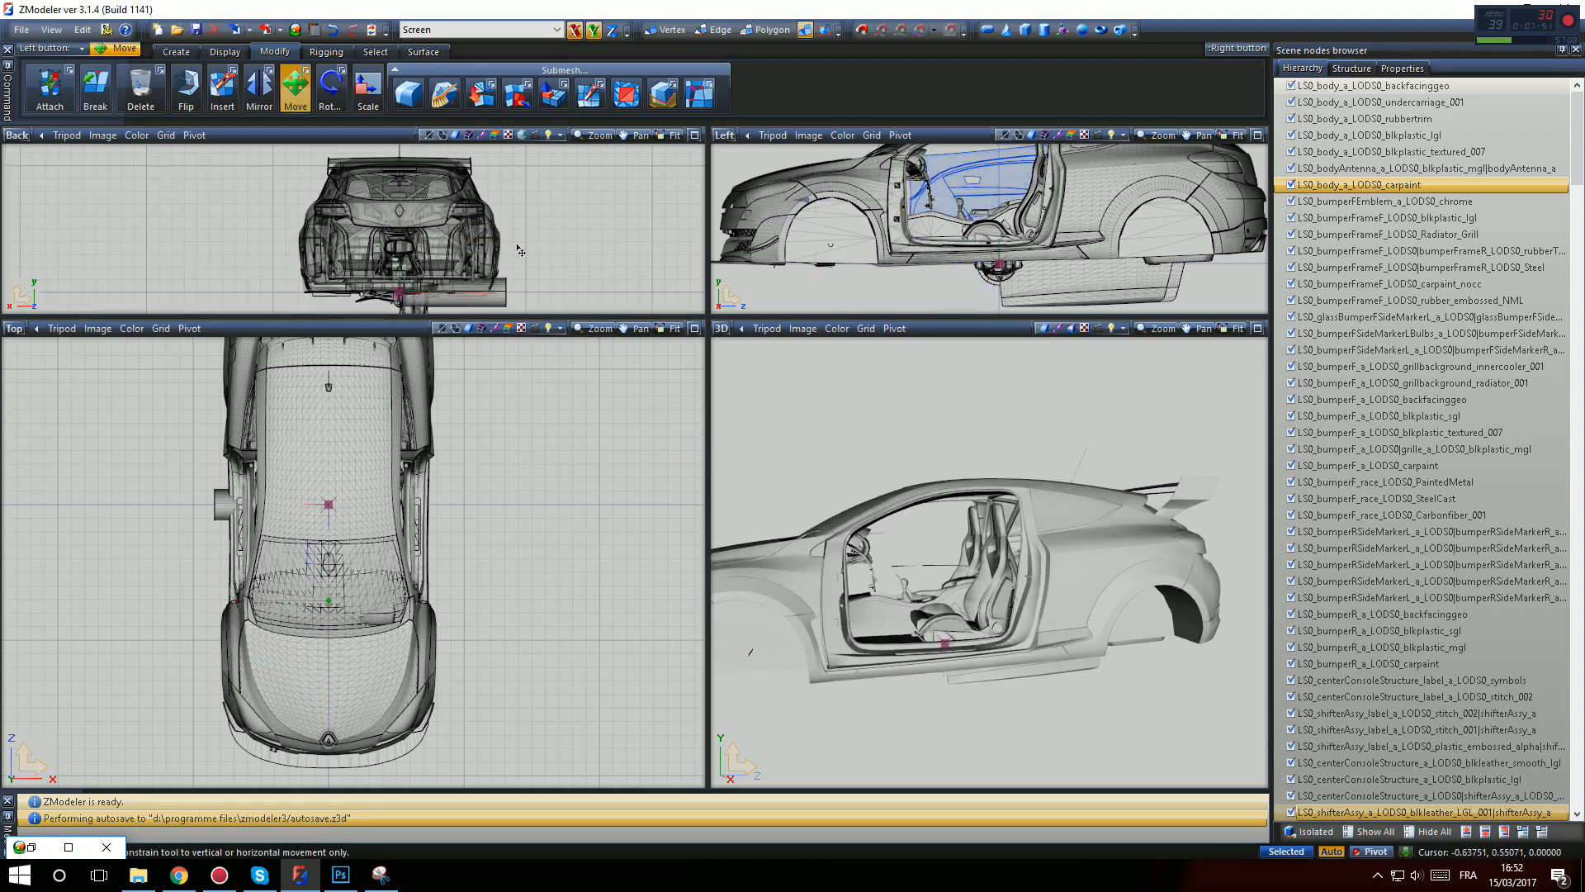
pyautogui.scroll(1, 518, 248)
pyautogui.moveTo(1059, 550); pyautogui.dragTo(837, 493, button='middle')
pyautogui.scroll(1, 924, 491)
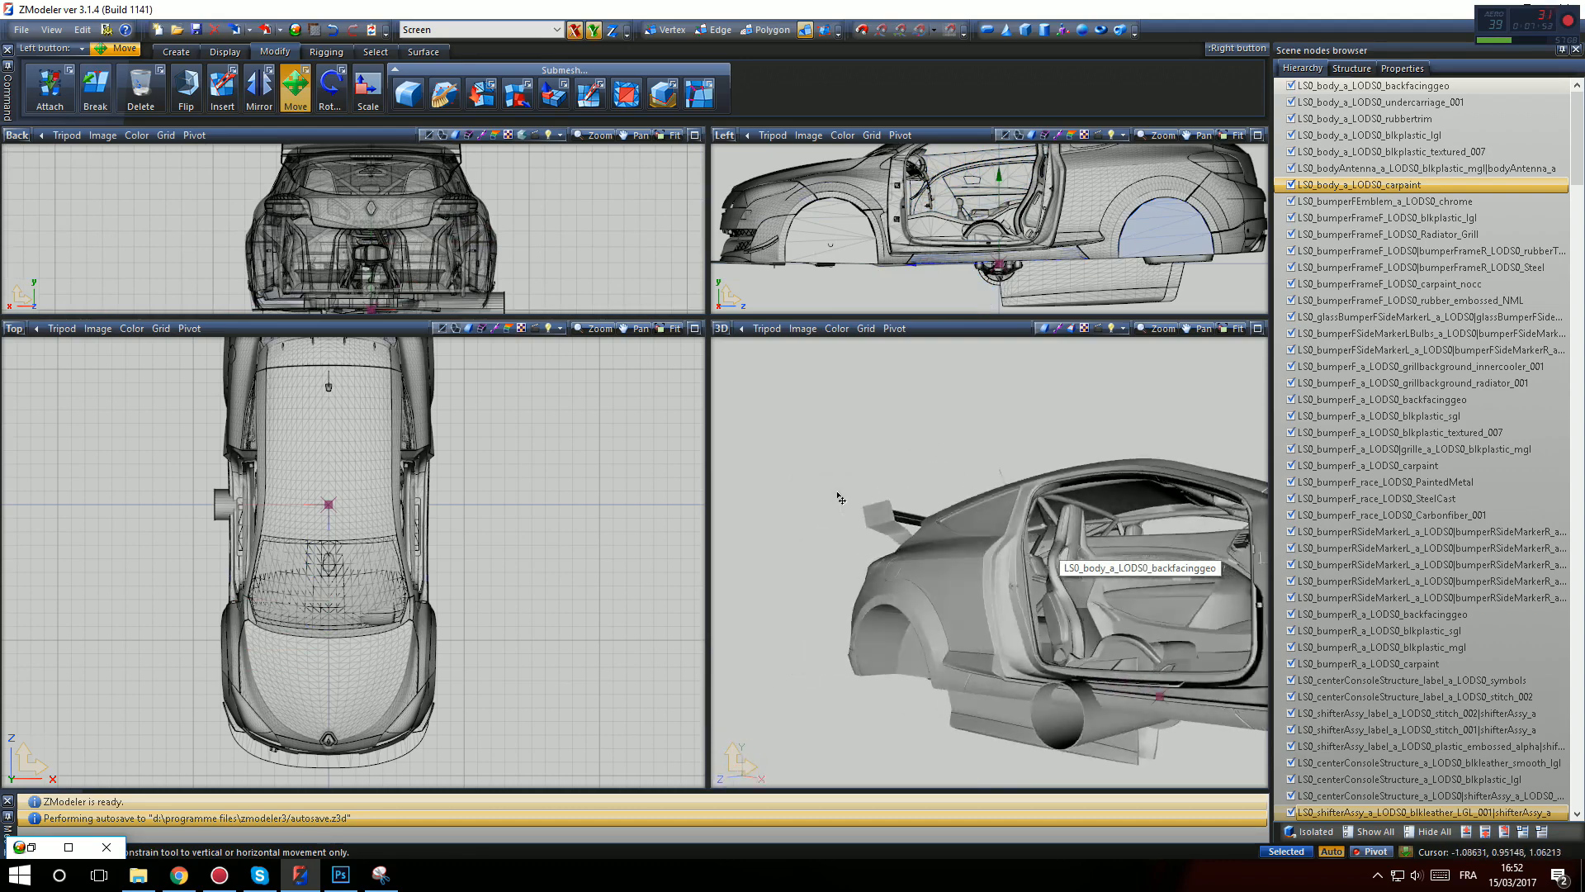
pyautogui.moveTo(1108, 516); pyautogui.dragTo(1125, 558, button='middle')
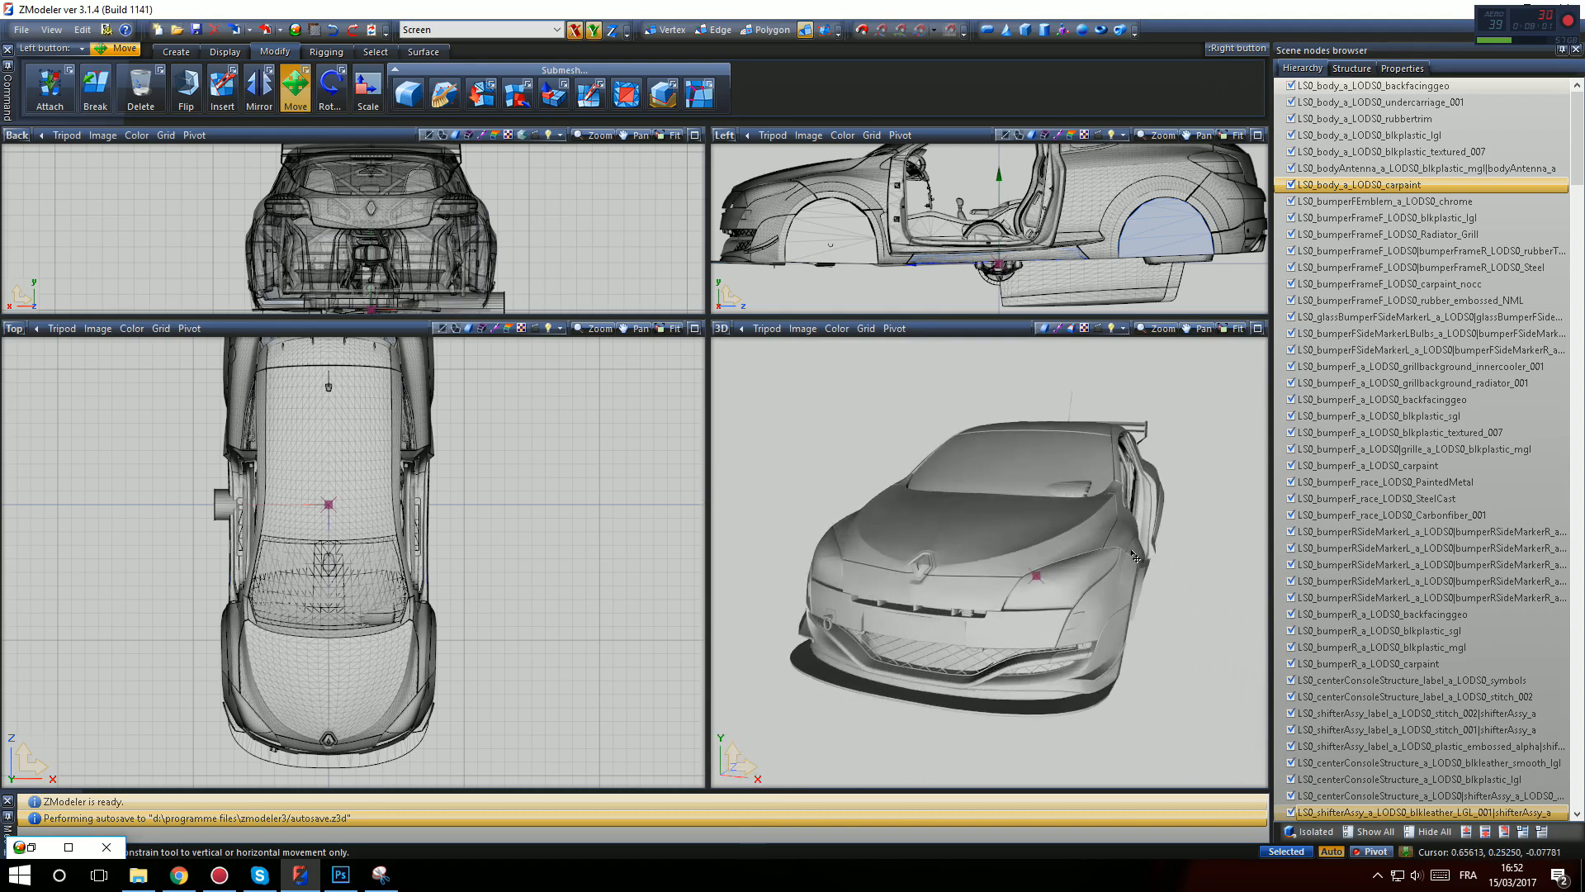
pyautogui.moveTo(891, 470); pyautogui.dragTo(977, 509, button='middle')
pyautogui.scroll(10, 906, 490)
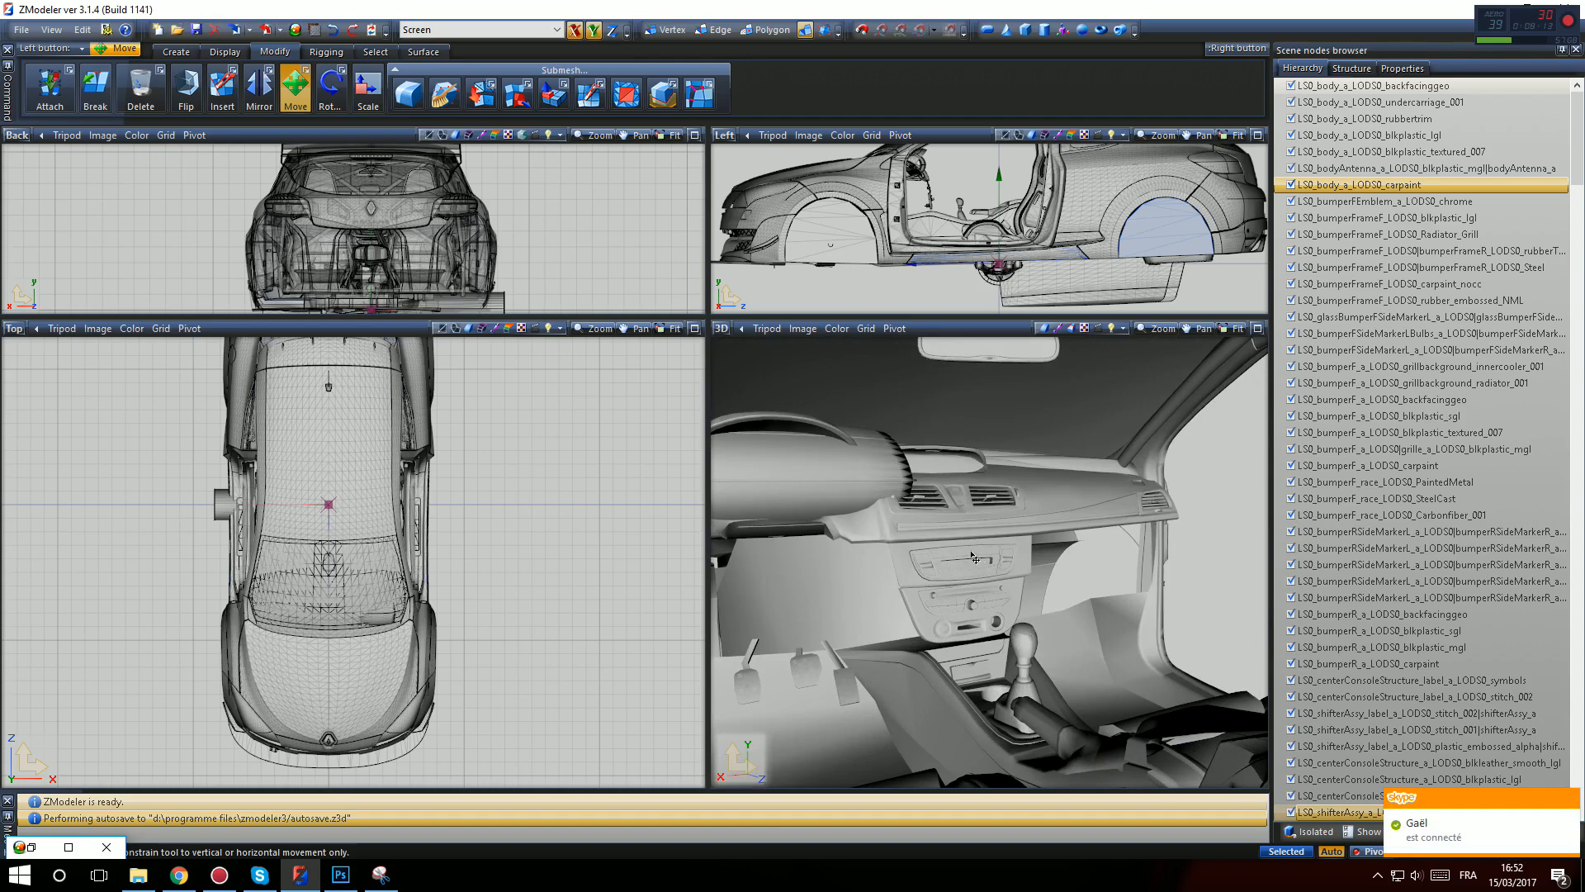
pyautogui.moveTo(973, 556); pyautogui.dragTo(944, 607, button='middle')
pyautogui.moveTo(876, 565); pyautogui.dragTo(960, 582, button='middle')
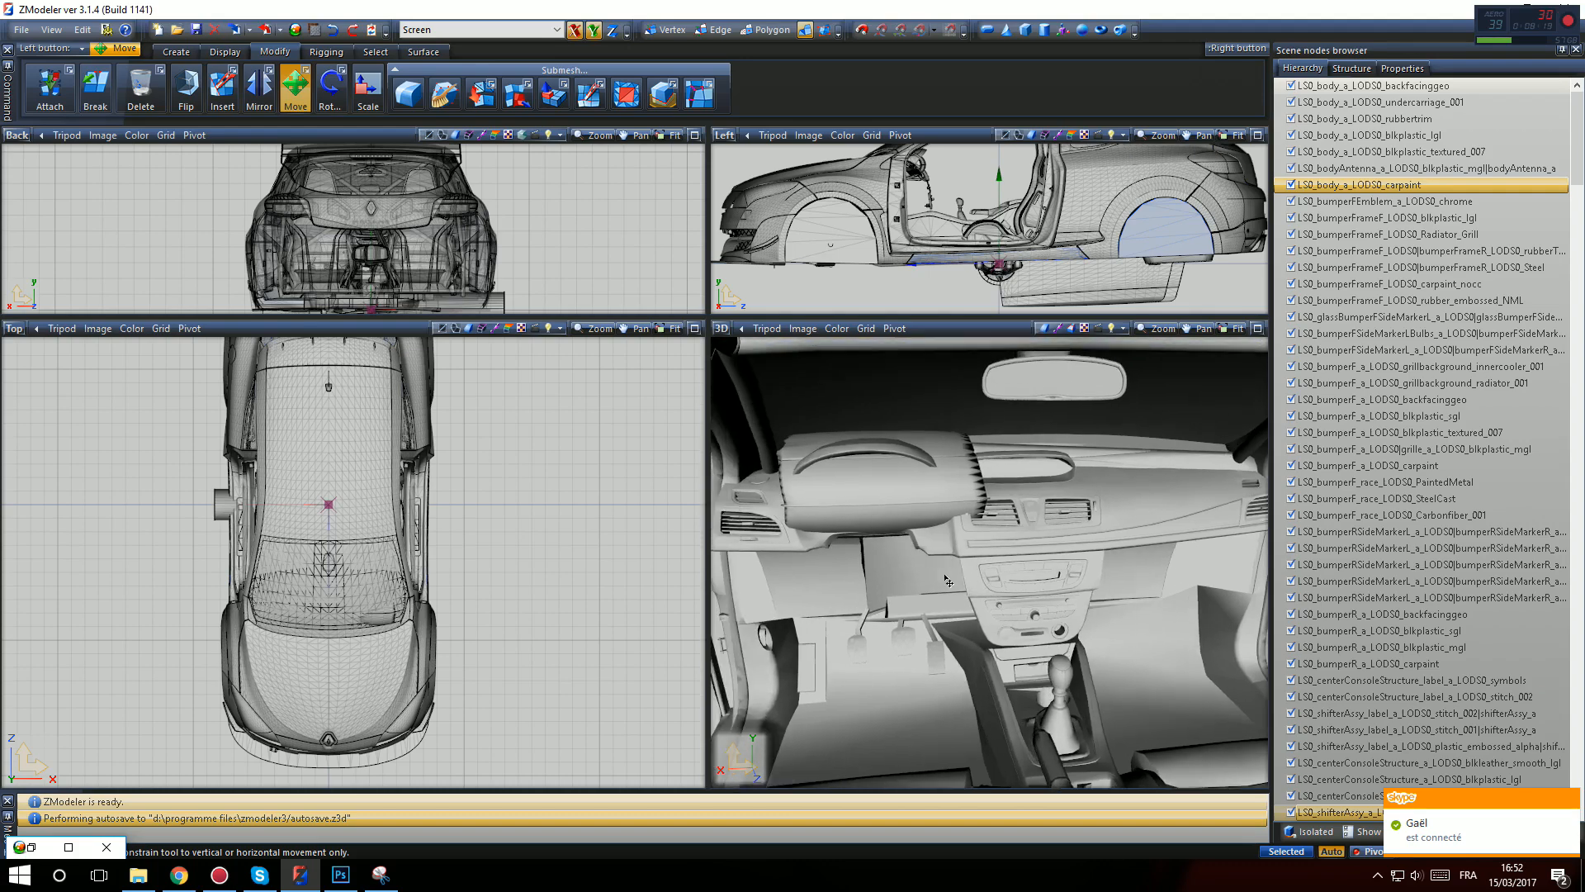
pyautogui.scroll(-2, 555, 572)
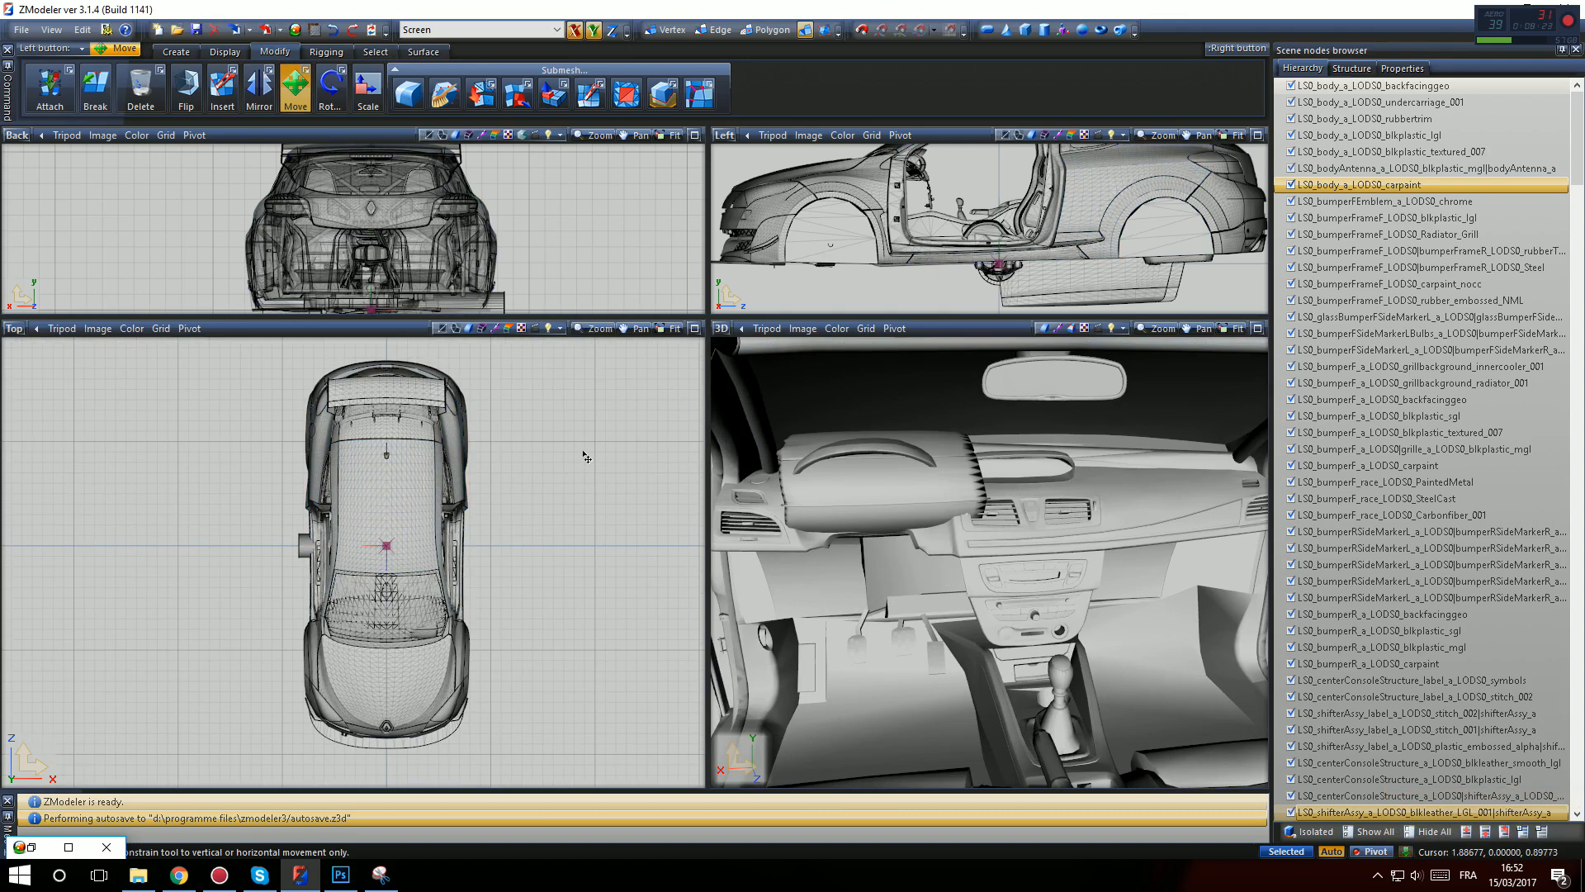
# Examine the dashboard, pedals and gear lever from a closer angle, then the car's front exterior
pyautogui.moveTo(983, 562); pyautogui.dragTo(1029, 566, button='middle')
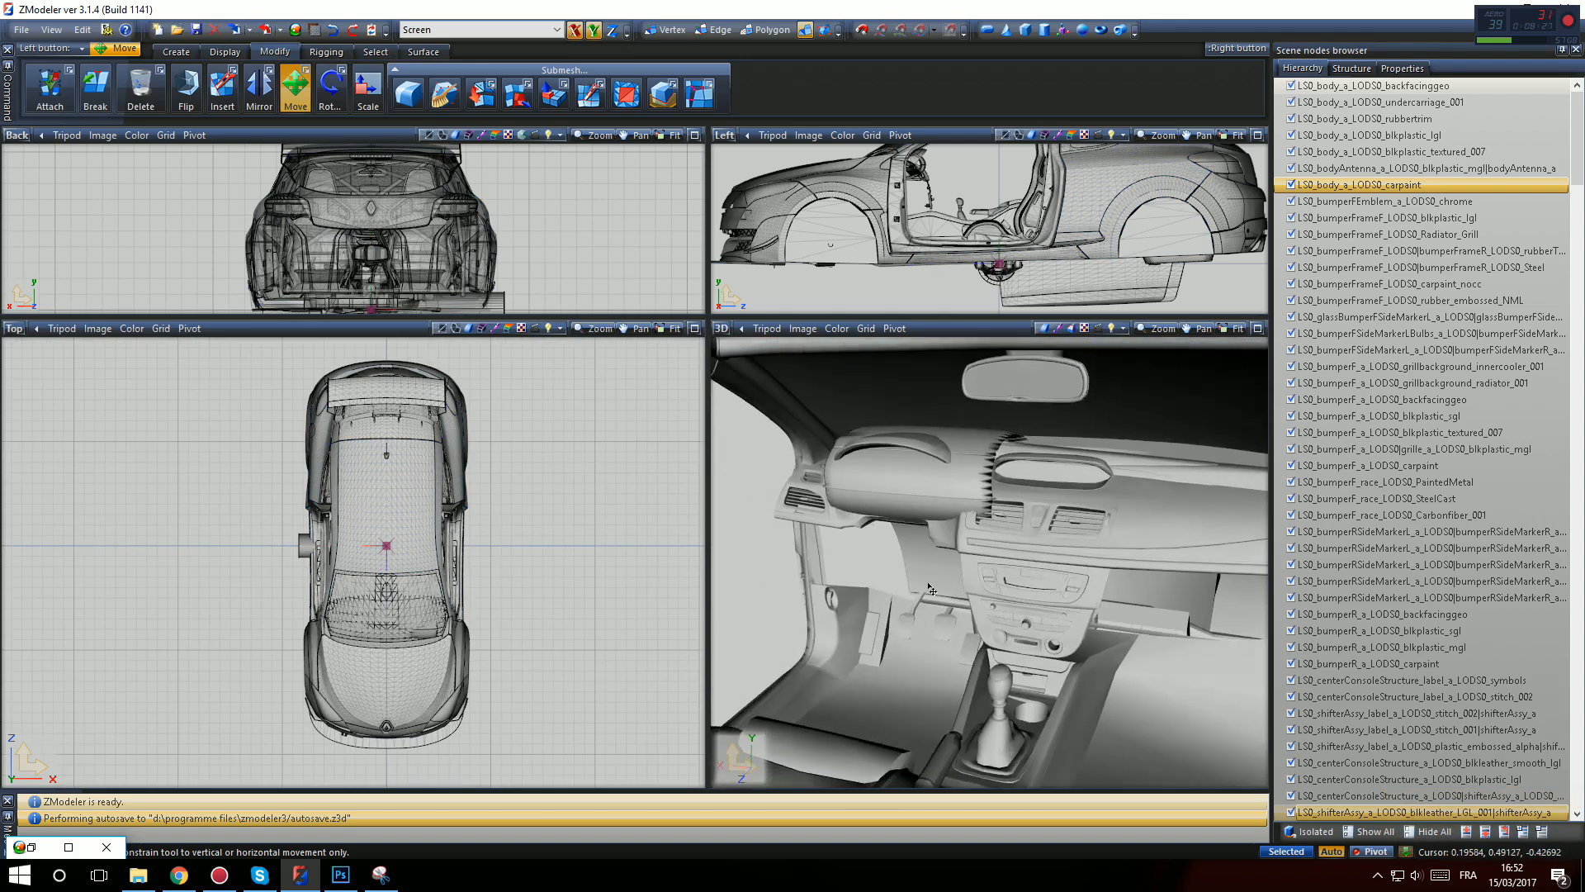
pyautogui.moveTo(938, 591); pyautogui.dragTo(1004, 634, button='middle')
pyautogui.scroll(-4, 941, 570)
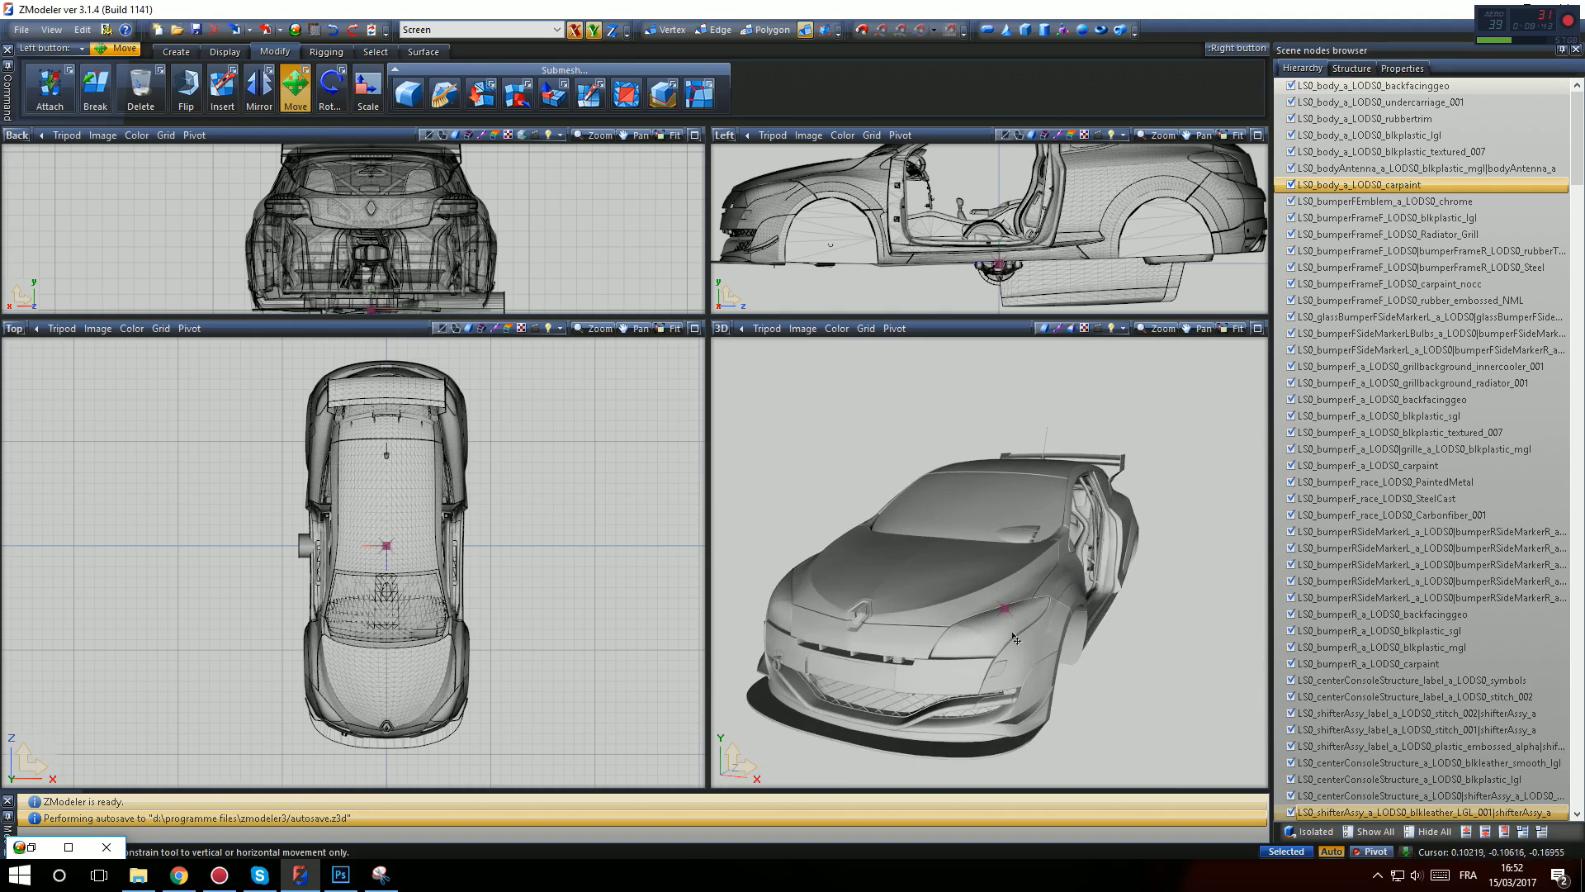
pyautogui.click(832, 547)
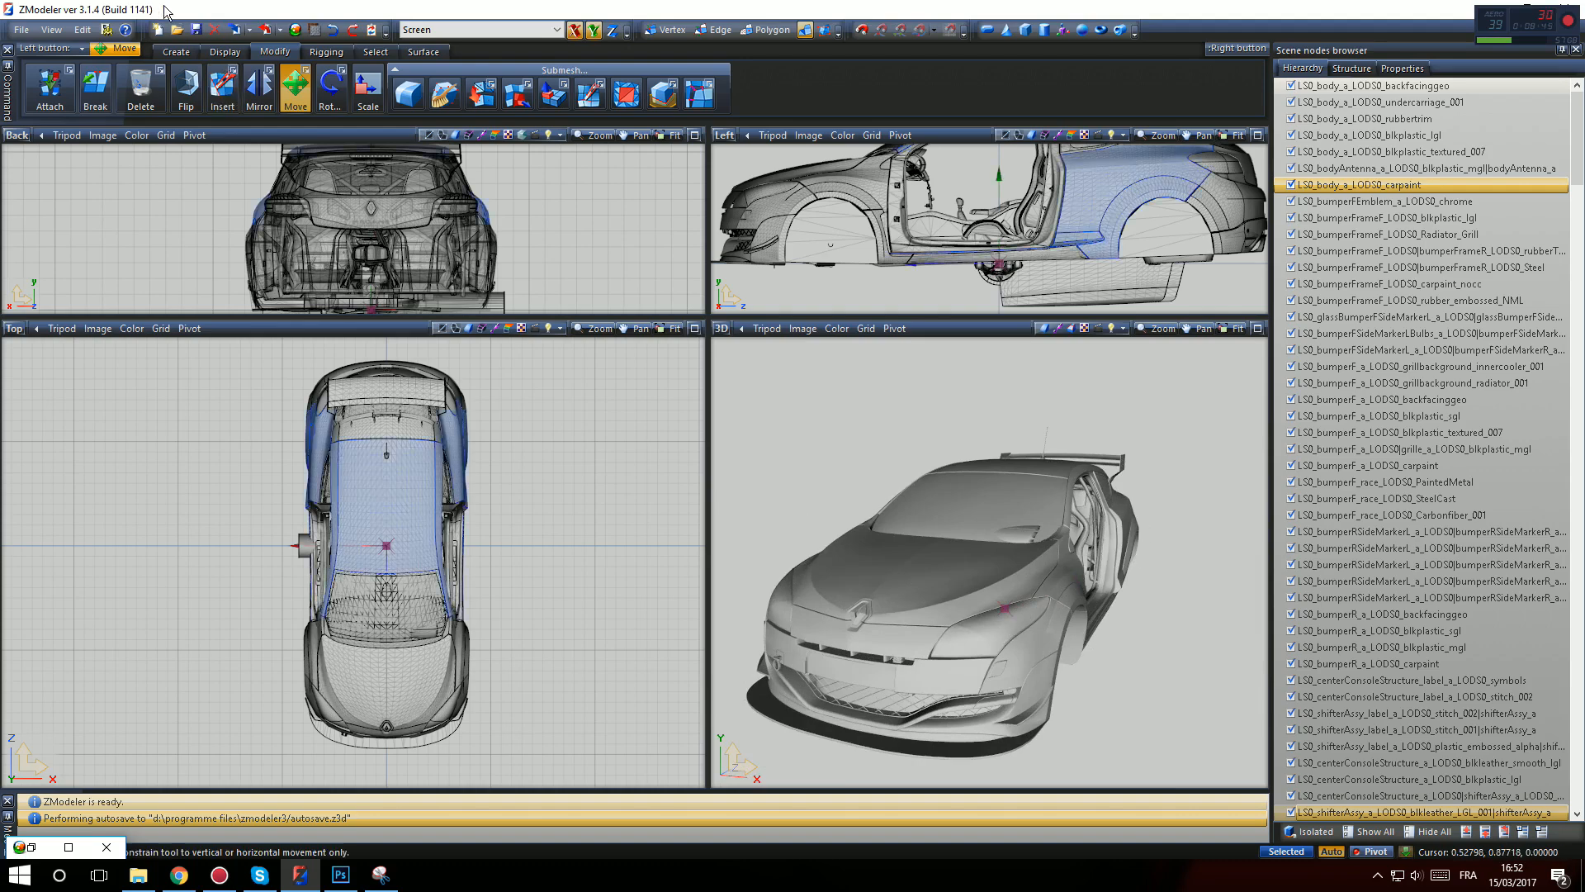
# Save the scene as a ZModeler3 .z3d file named save in the cars folder's ren_meganers250_10 subfolder
pyautogui.hotkey('ctrl', 's')
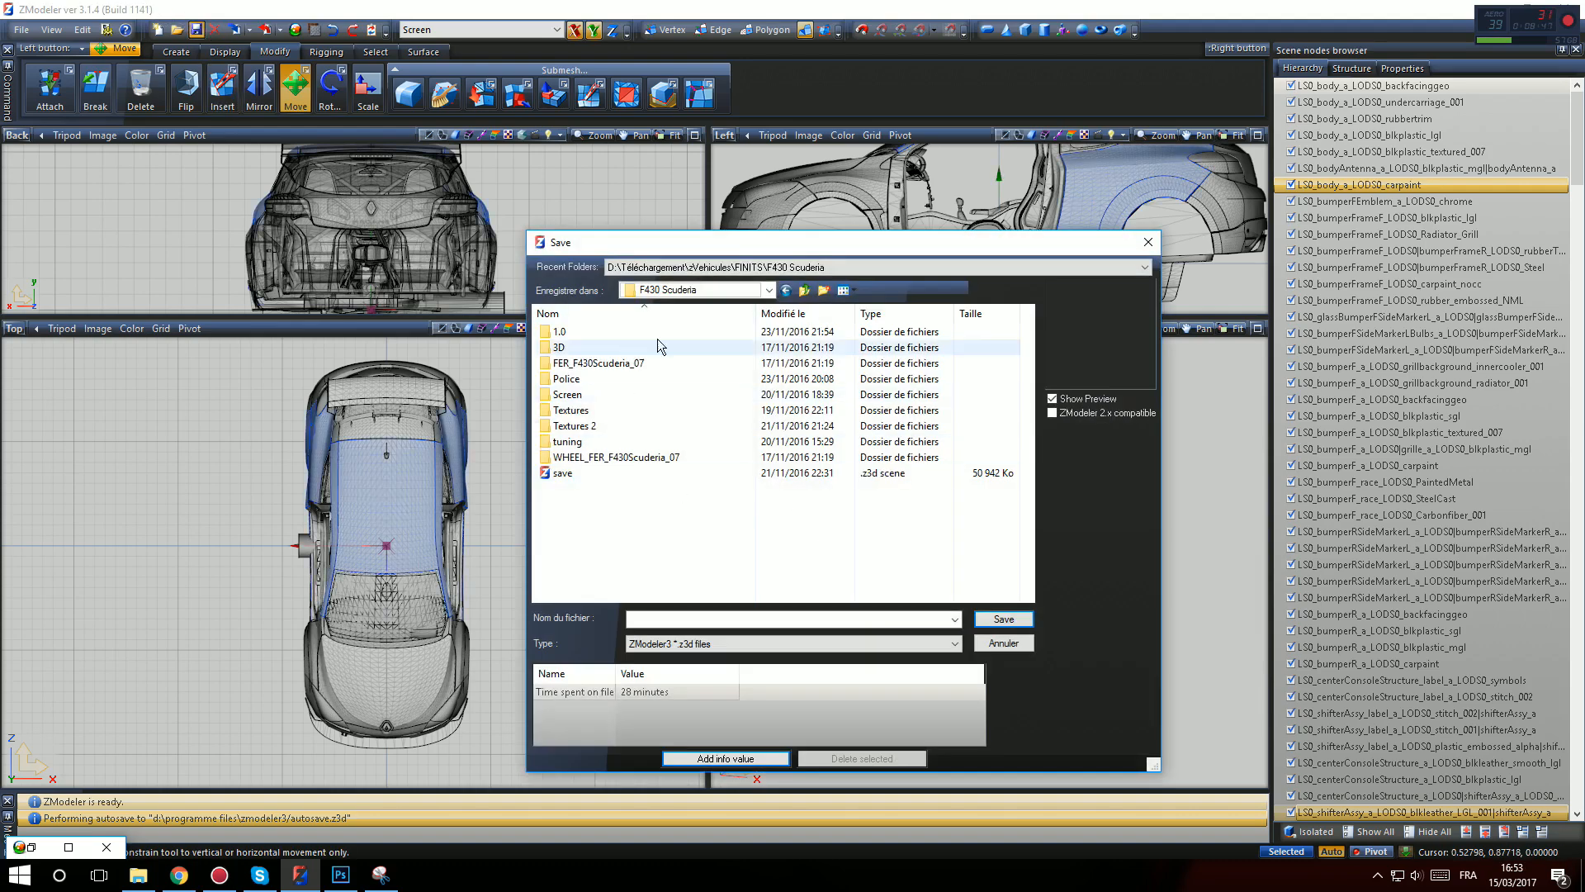
pyautogui.click(805, 291)
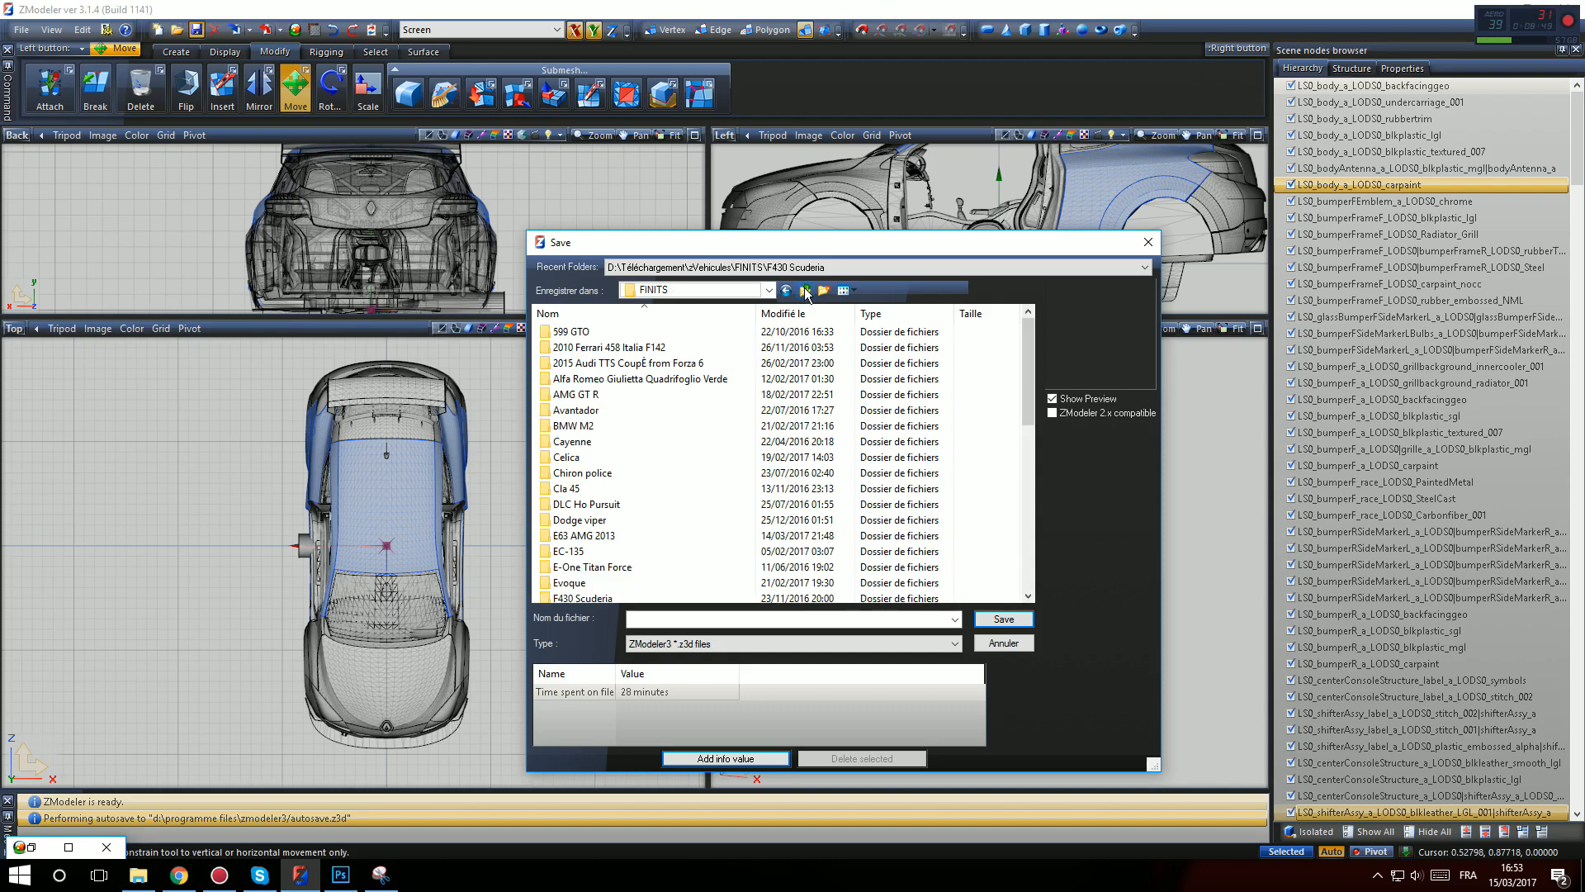
pyautogui.click(806, 291)
pyautogui.doubleClick(607, 368)
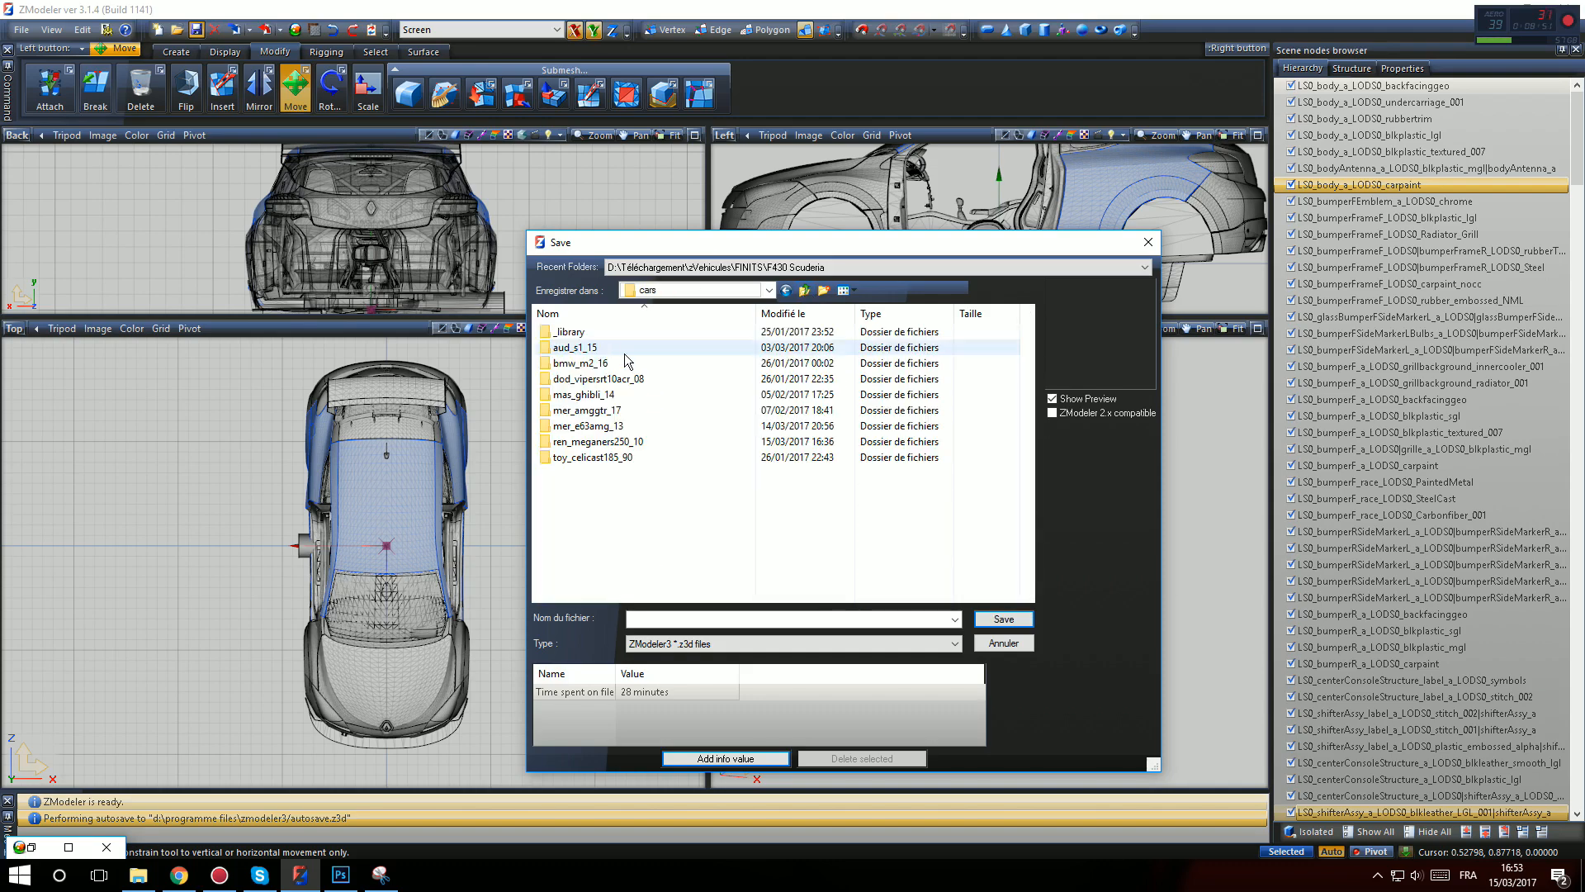
pyautogui.doubleClick(596, 441)
pyautogui.click(679, 616)
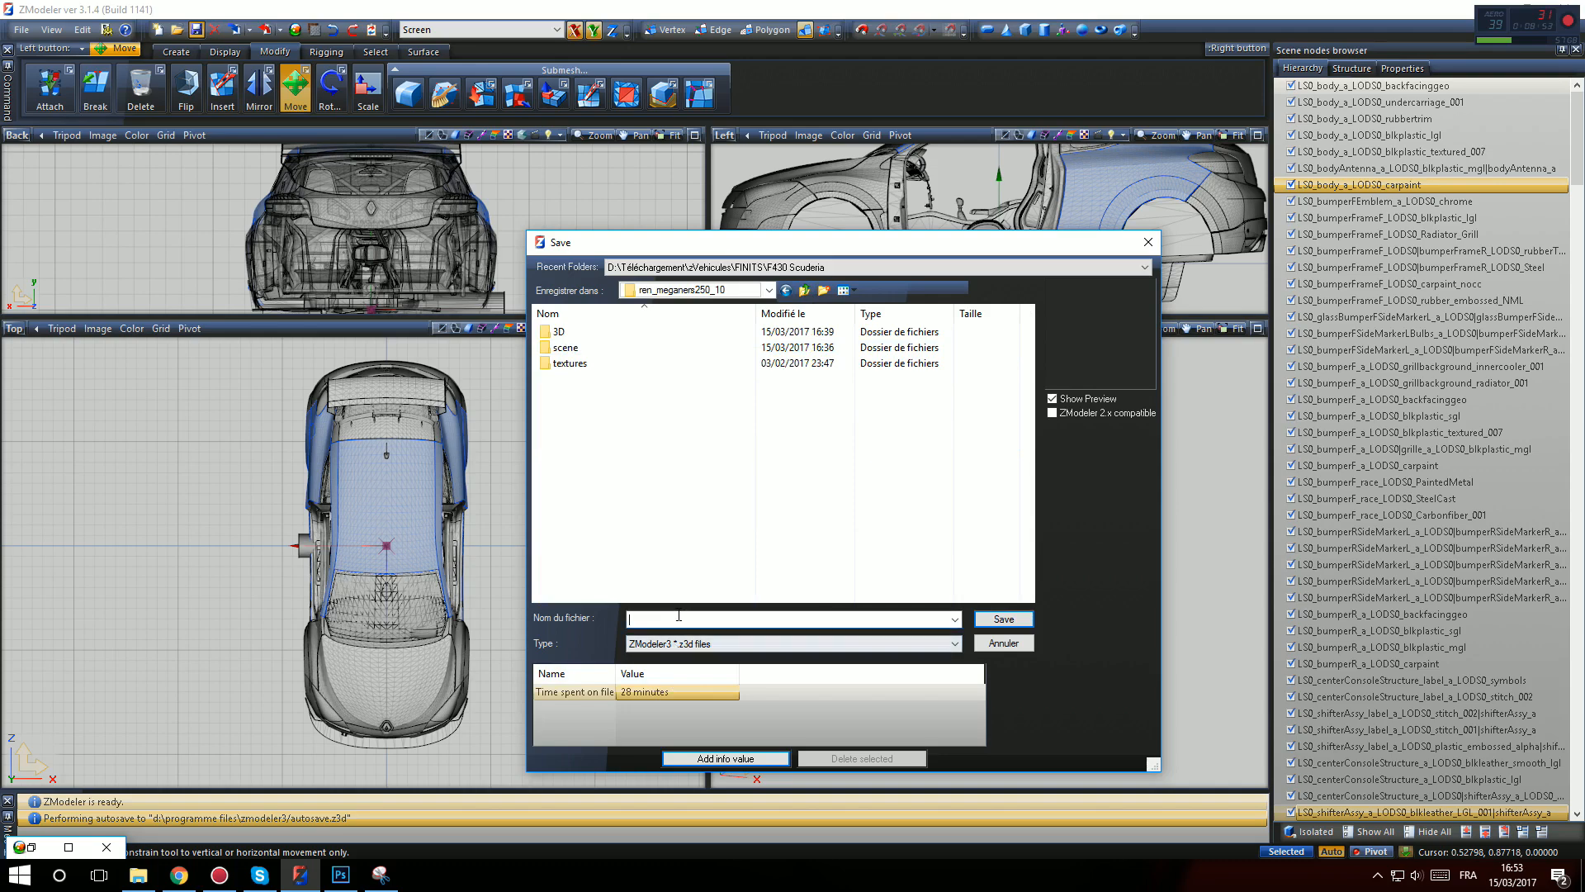
pyautogui.click(996, 619)
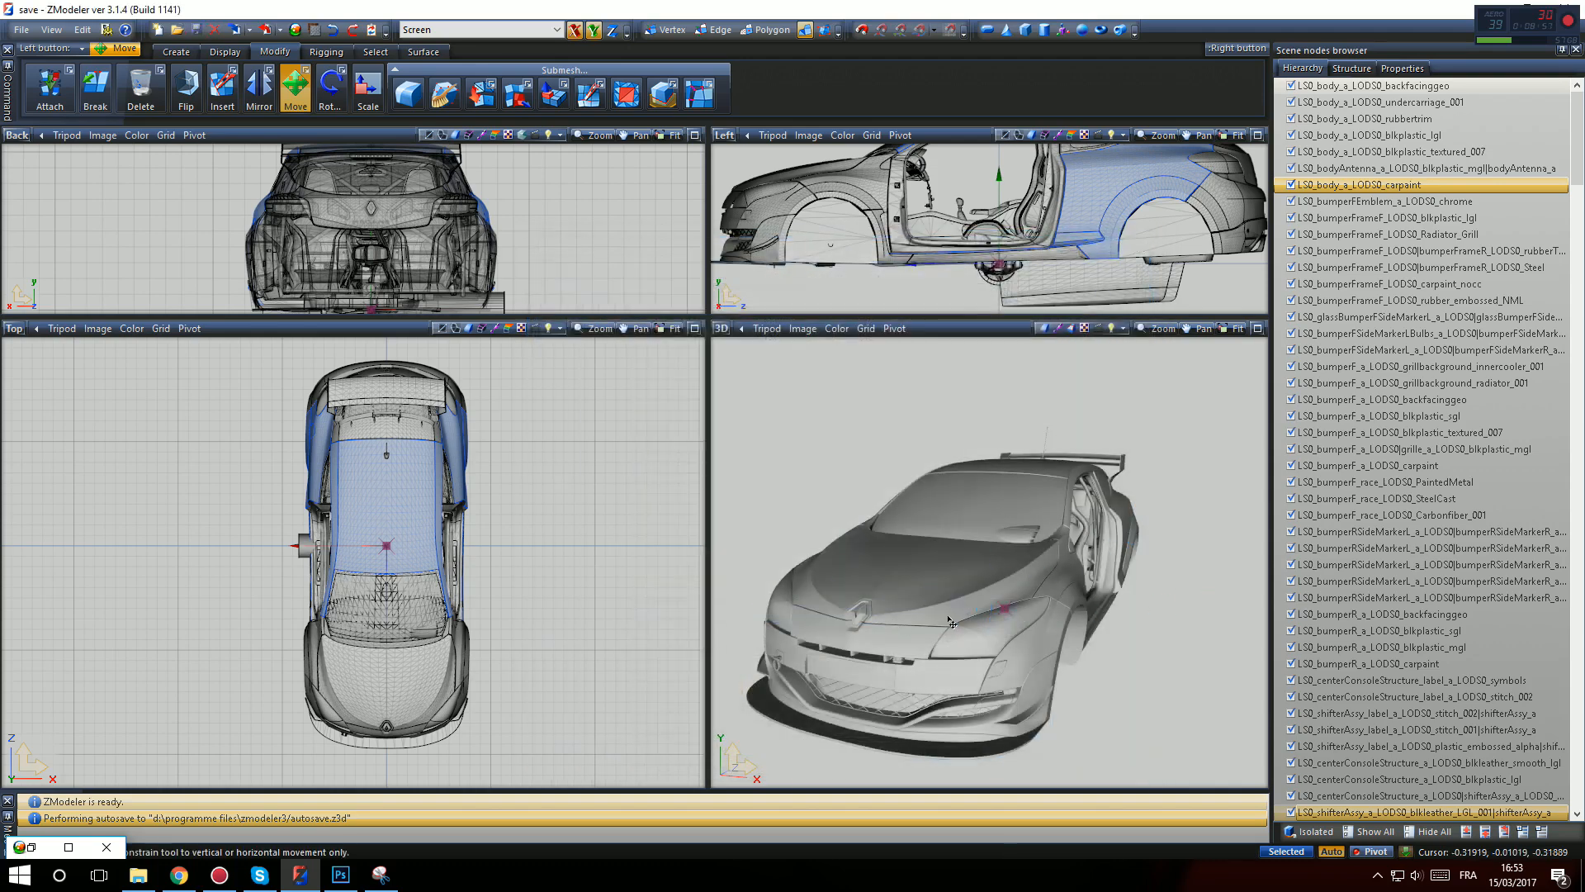
# Inspect the car's rear end, the dashboard and console inside, and the body's side and front in the 3D view
pyautogui.moveTo(1075, 671); pyautogui.dragTo(965, 568, button='middle')
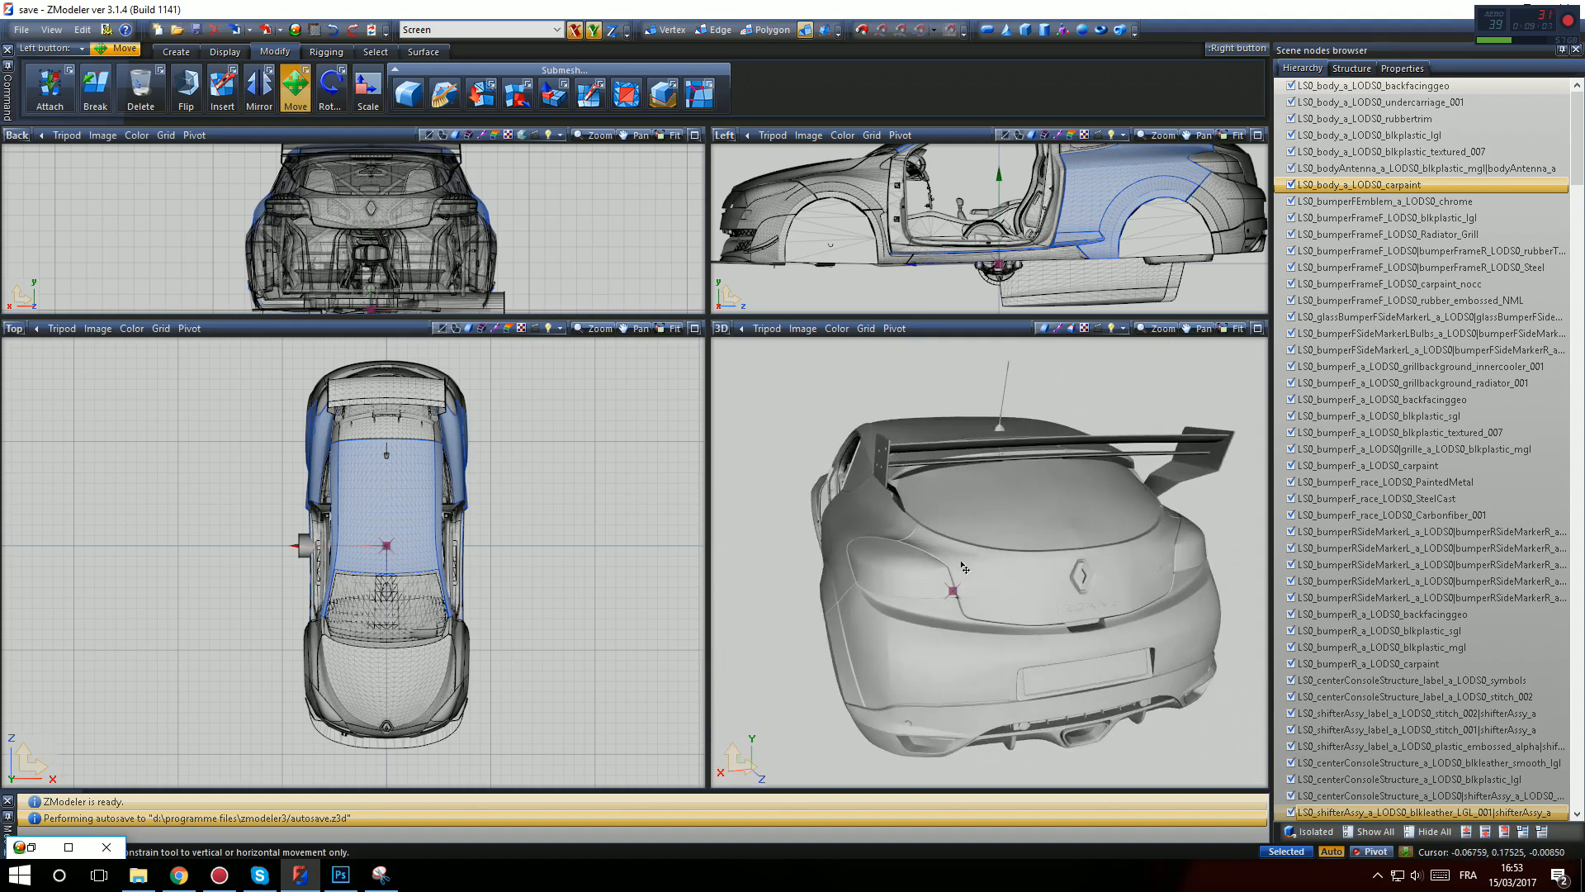
pyautogui.moveTo(934, 568); pyautogui.dragTo(876, 462, button='middle')
pyautogui.scroll(3, 777, 507)
pyautogui.scroll(2, 803, 495)
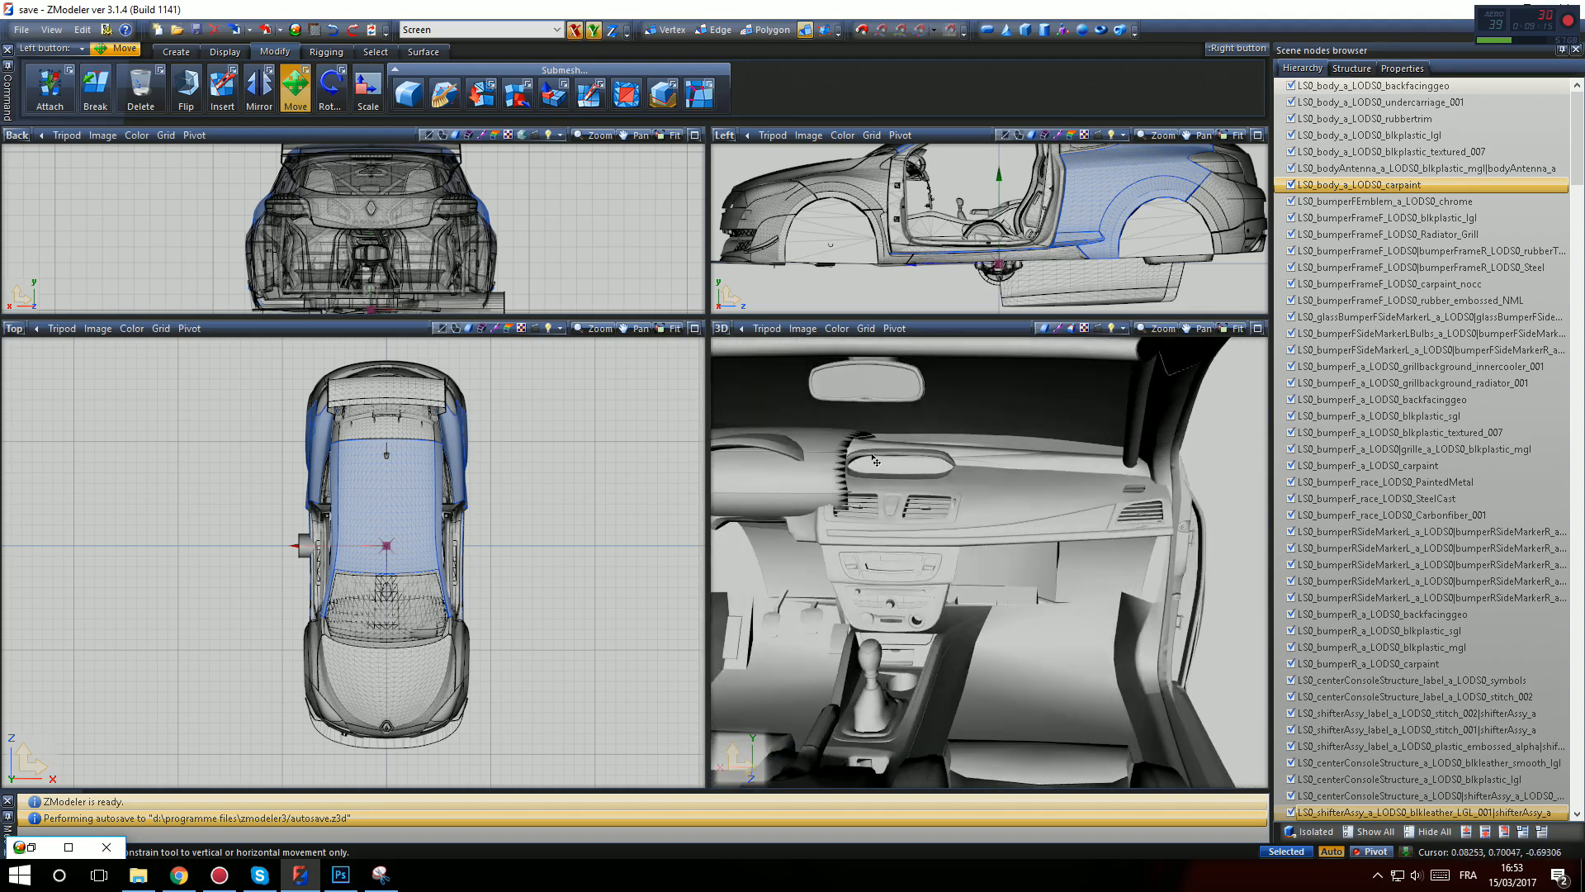
pyautogui.moveTo(950, 500); pyautogui.dragTo(858, 542, button='middle')
pyautogui.scroll(-2, 962, 506)
pyautogui.scroll(2, 963, 510)
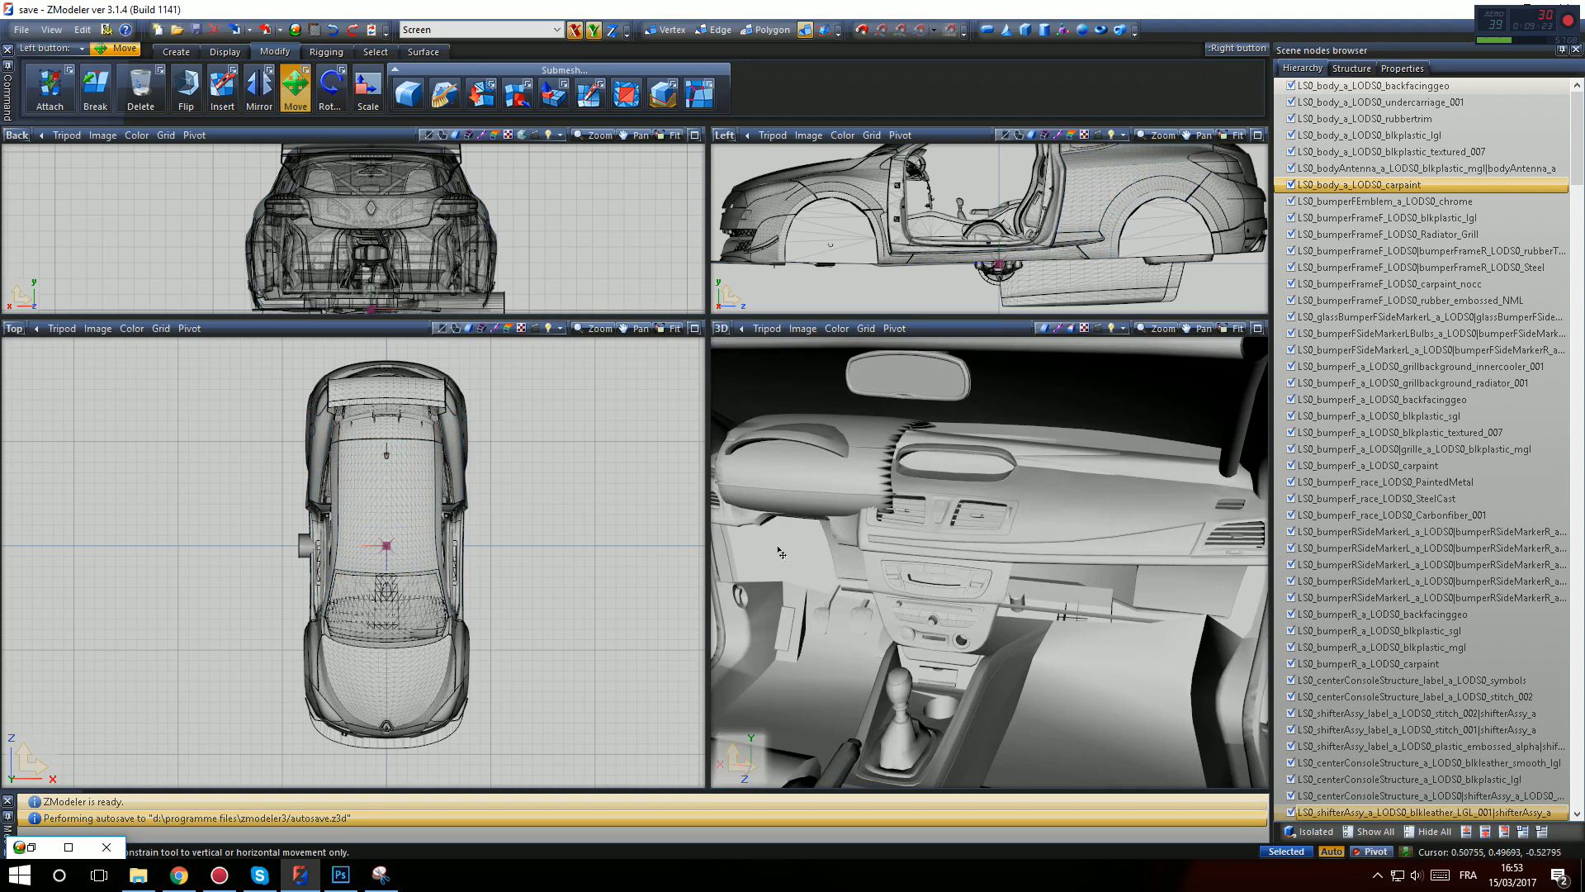
pyautogui.moveTo(1022, 580); pyautogui.dragTo(992, 532, button='middle')
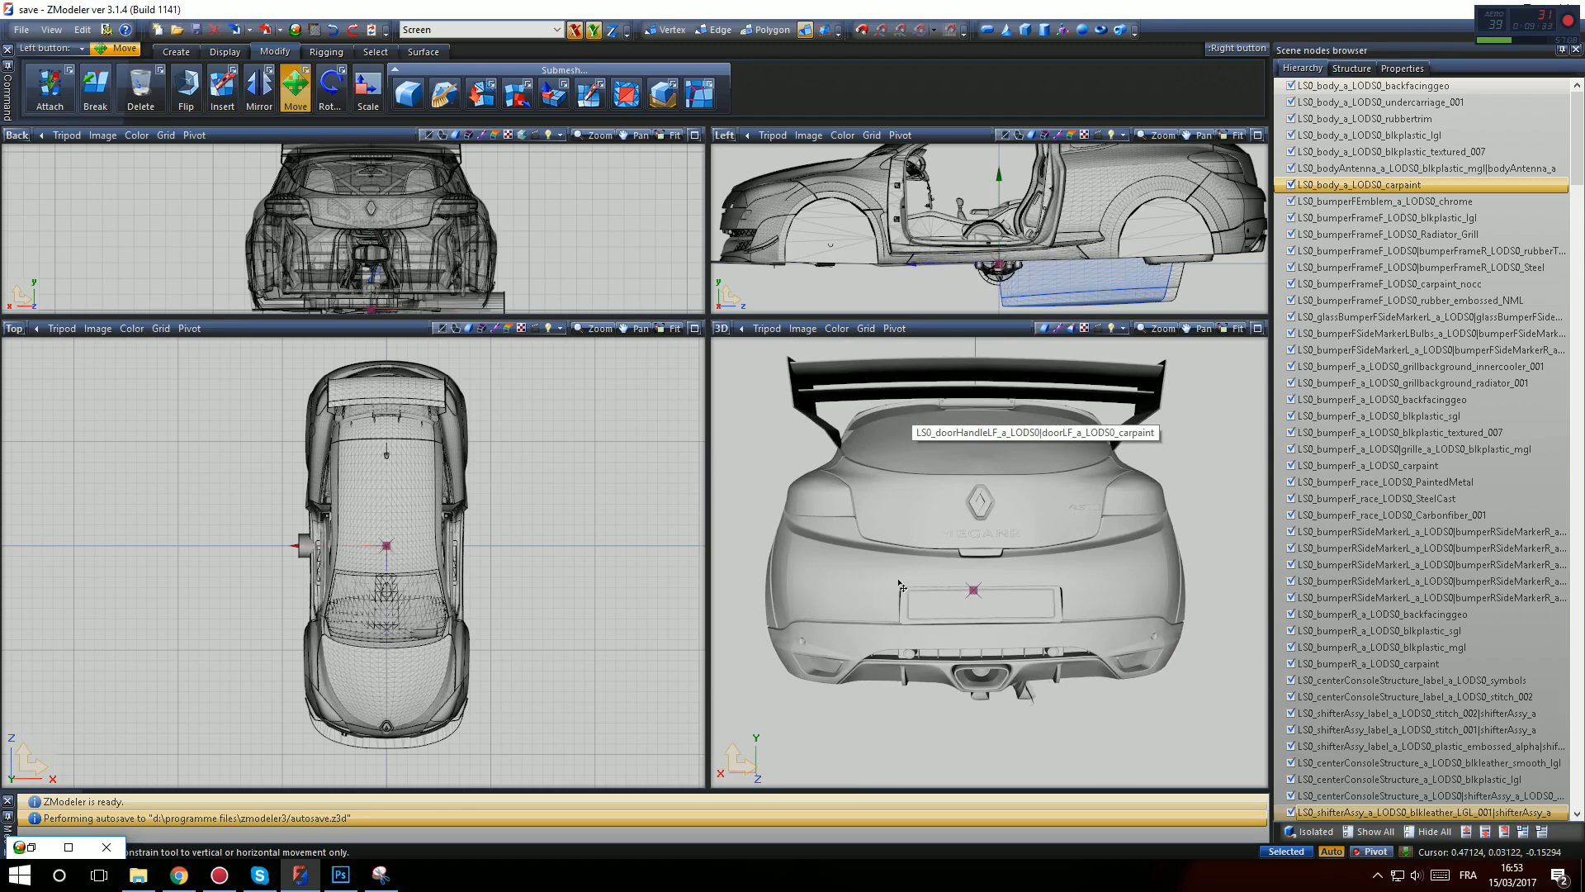
pyautogui.moveTo(900, 583); pyautogui.dragTo(974, 582, button='middle')
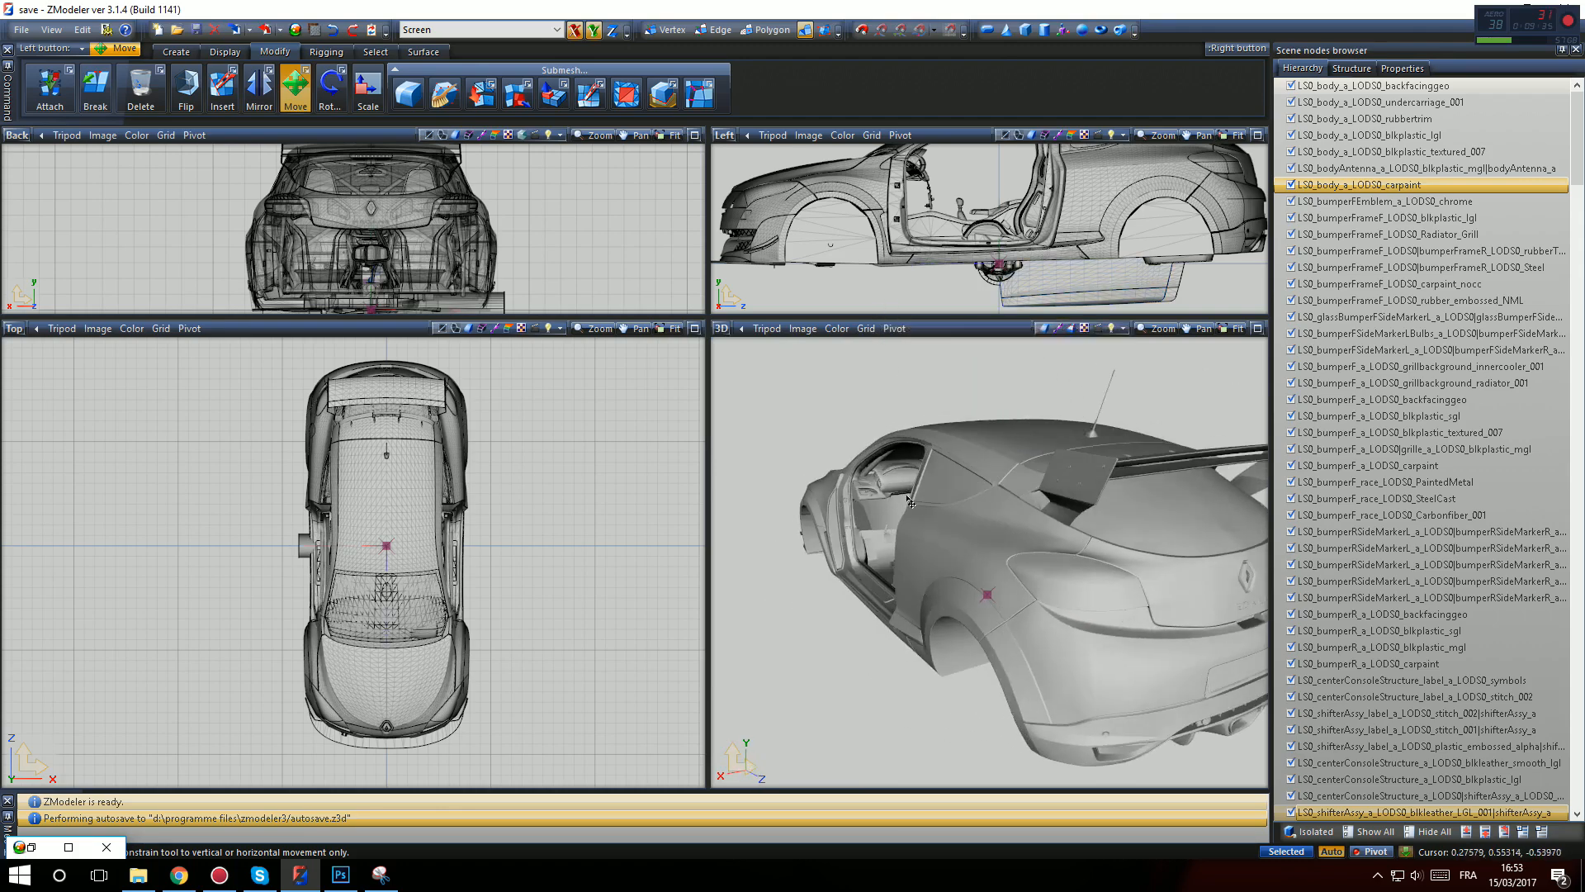
pyautogui.scroll(-1, 908, 520)
pyautogui.moveTo(878, 518); pyautogui.dragTo(952, 549, button='middle')
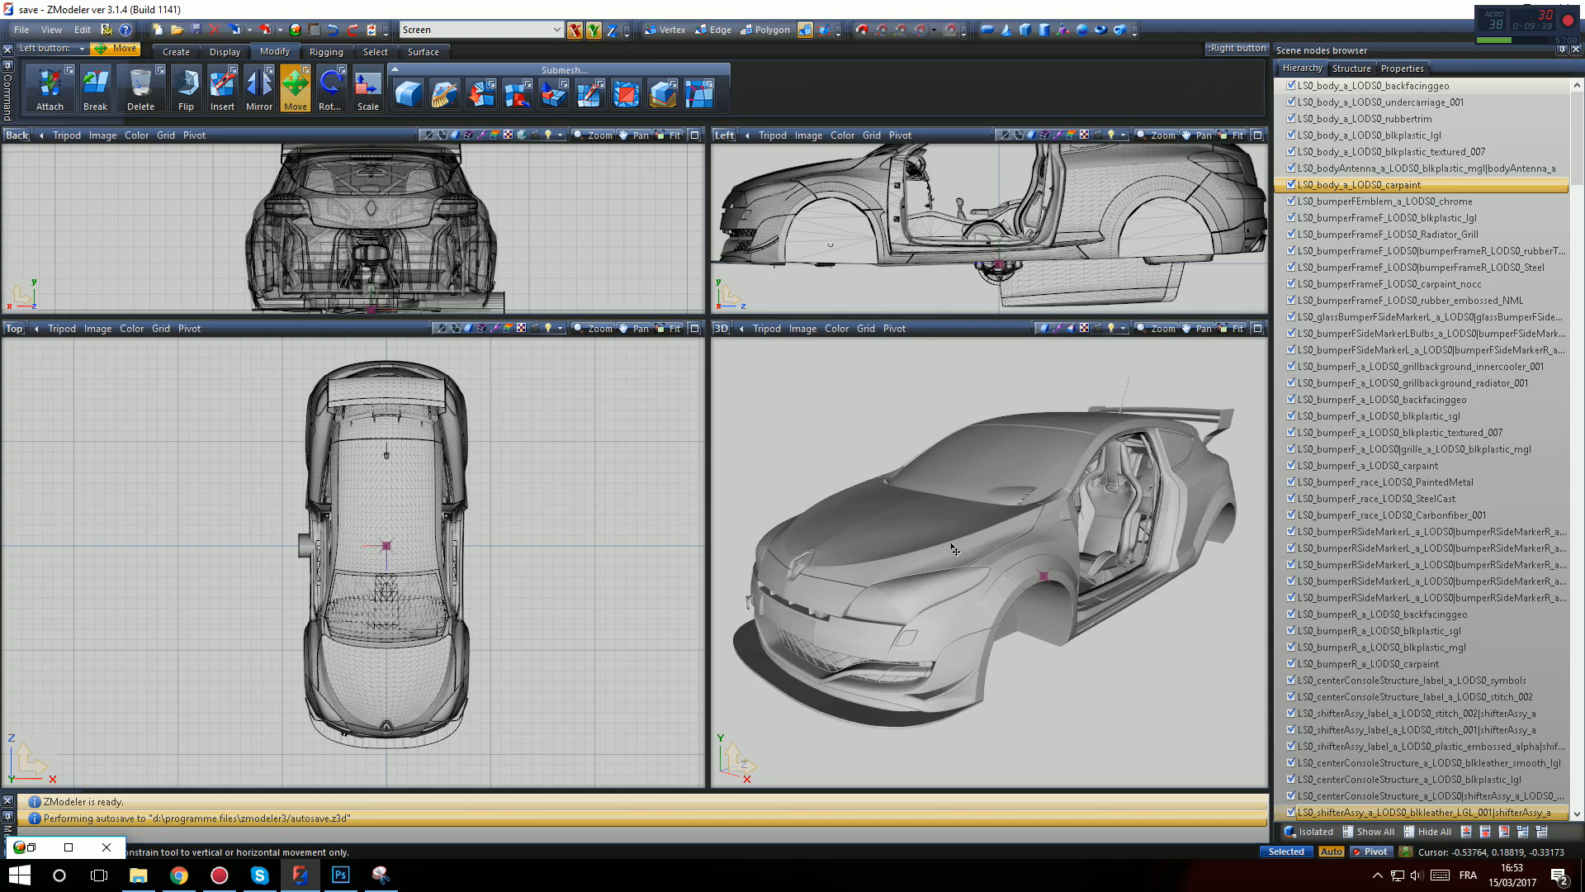